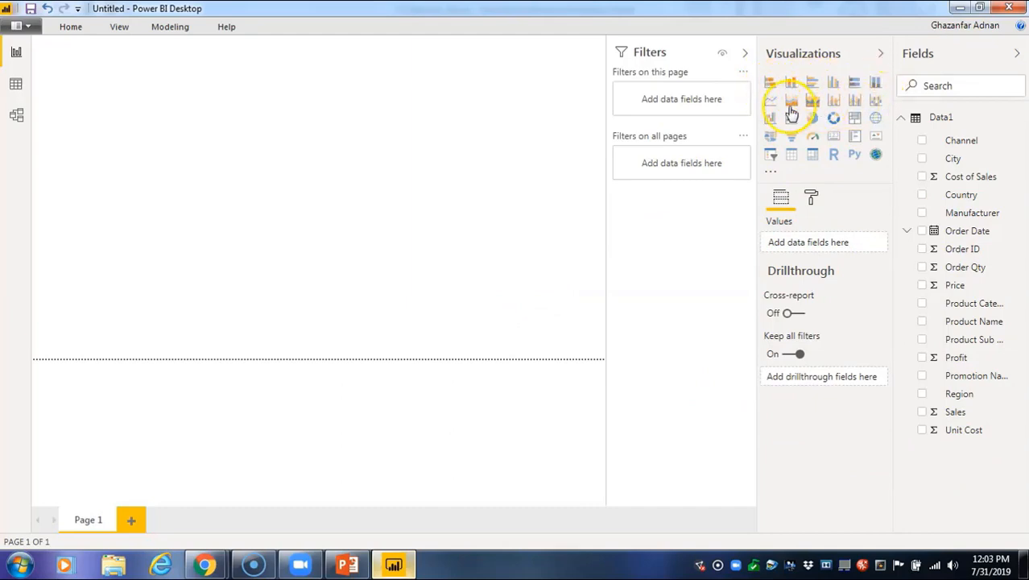
Try out an enlarged empty table visual on the report page and delete it
left_click(791, 158)
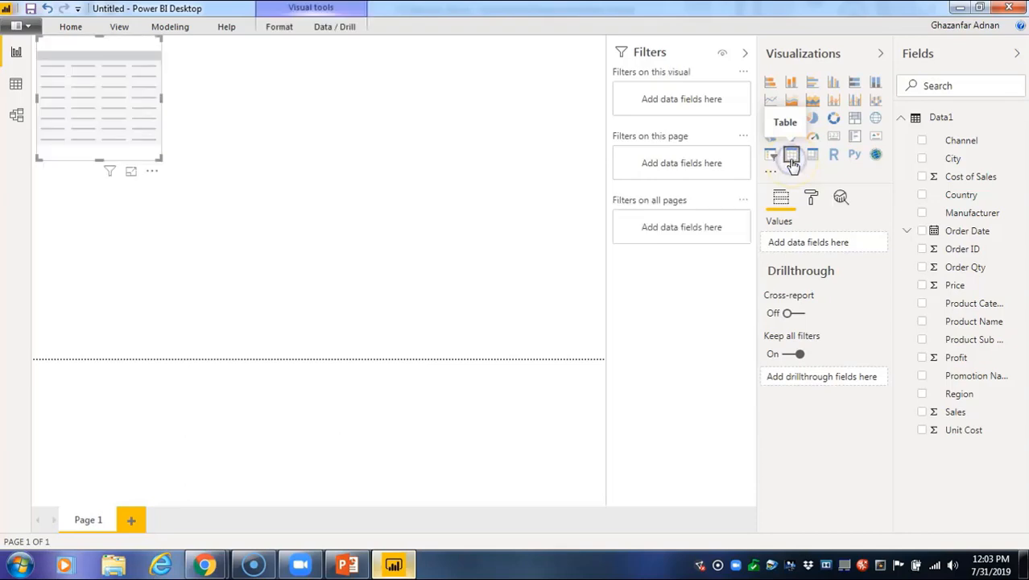
left_click(154, 154)
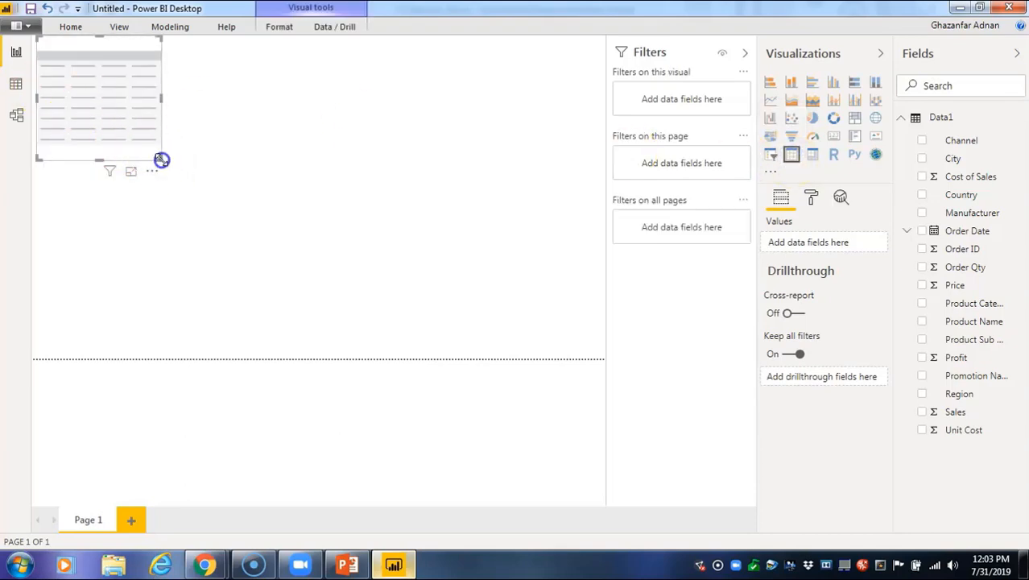
left_click_drag(161, 159, 455, 326)
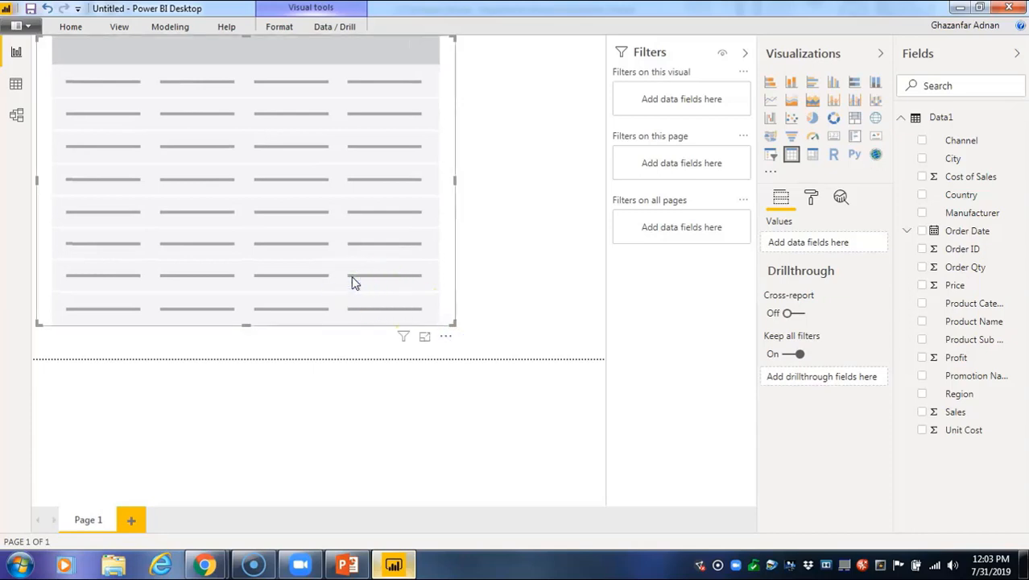
key("Delete")
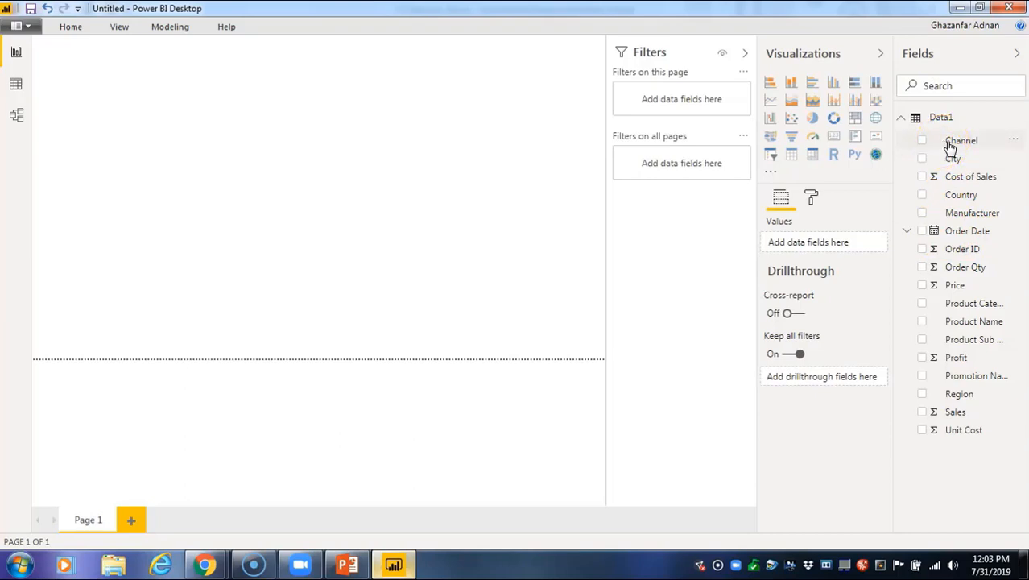
Build a table visual on the canvas from the Channel, Order Qty and Order Date fields
left_click_drag(954, 138, 265, 138)
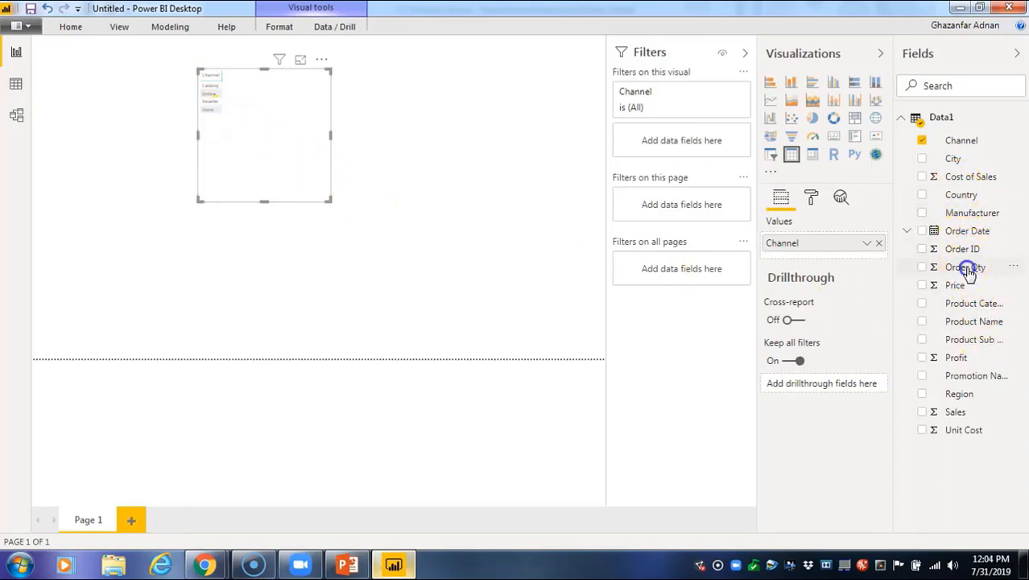
left_click_drag(968, 272, 285, 126)
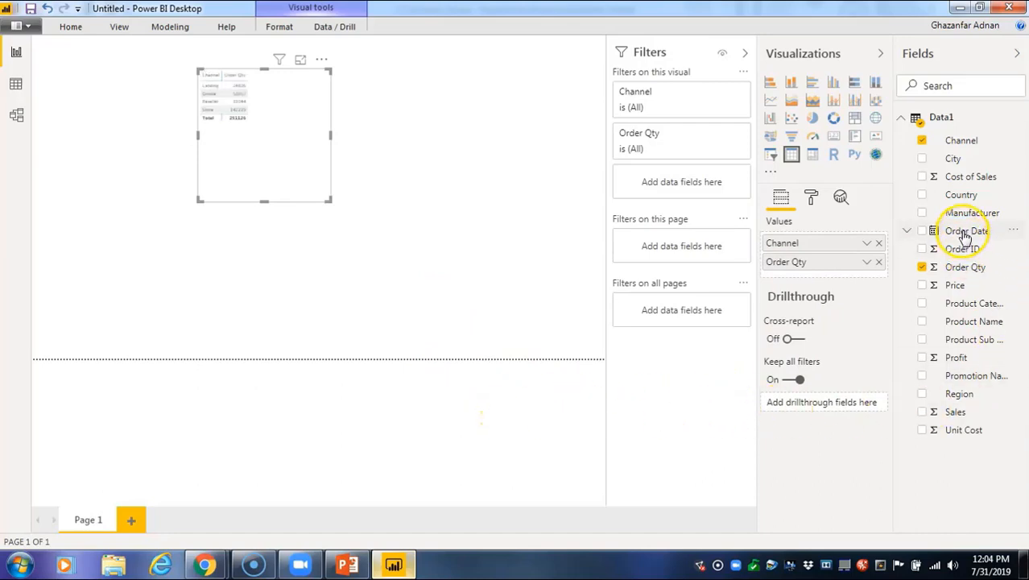
left_click_drag(967, 231, 240, 128)
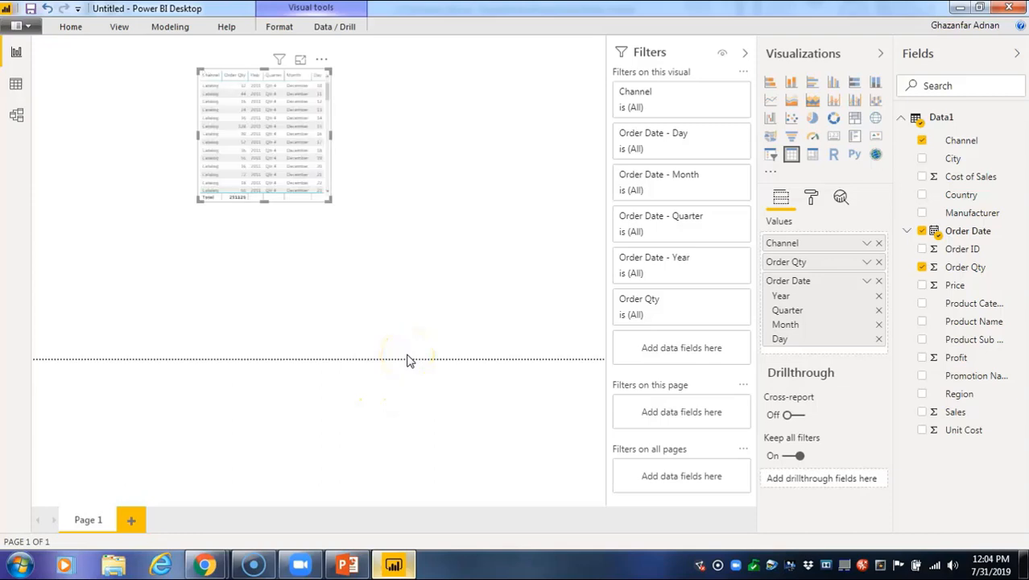
Resize the Channel and Order Date table to fit all its columns and delete the visual
left_click_drag(326, 197, 436, 246)
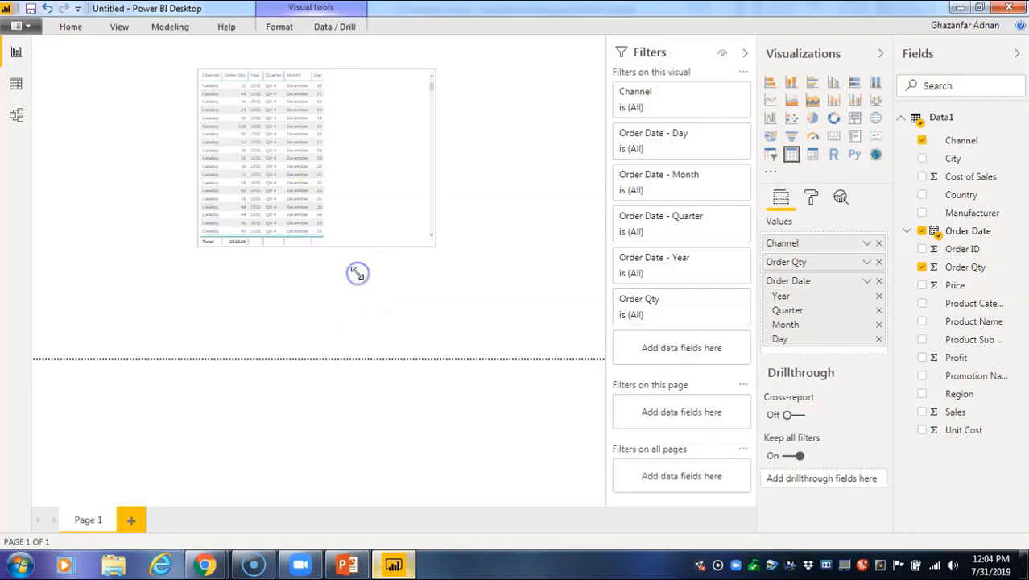
left_click_drag(356, 273, 360, 274)
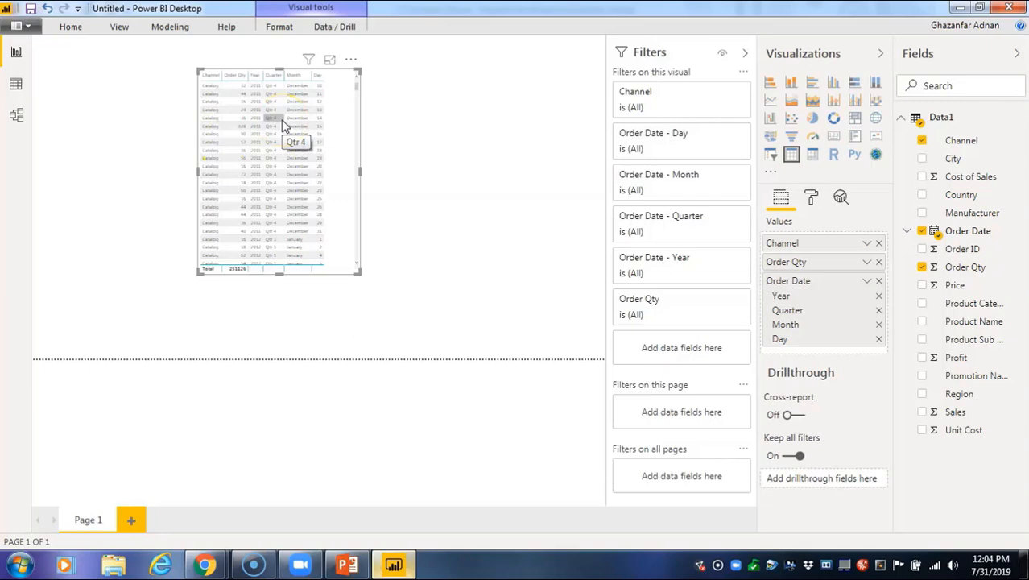
key("Delete")
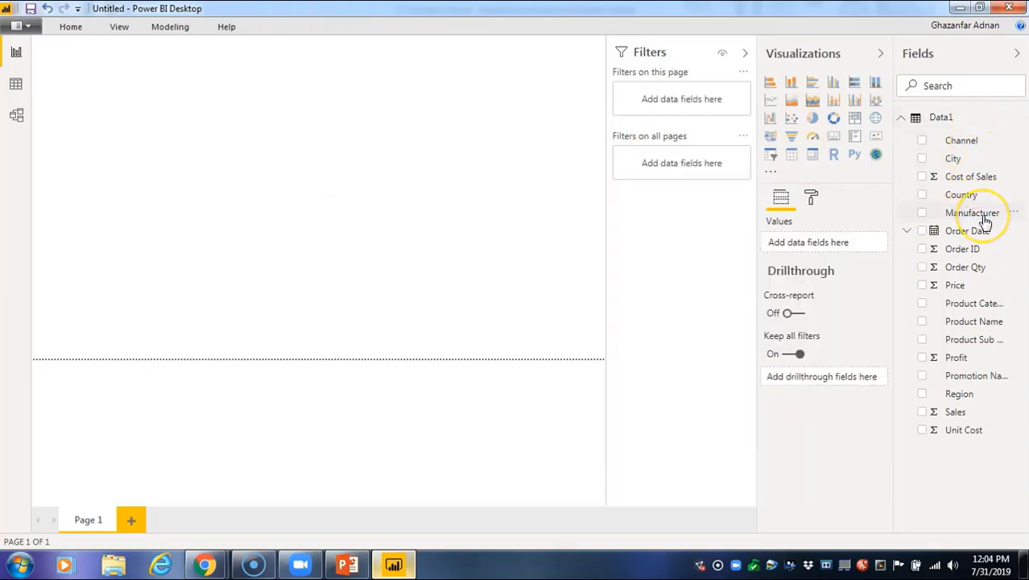
Create a table visual on the blank page from the Manufacturer field
left_click_drag(979, 217, 176, 129)
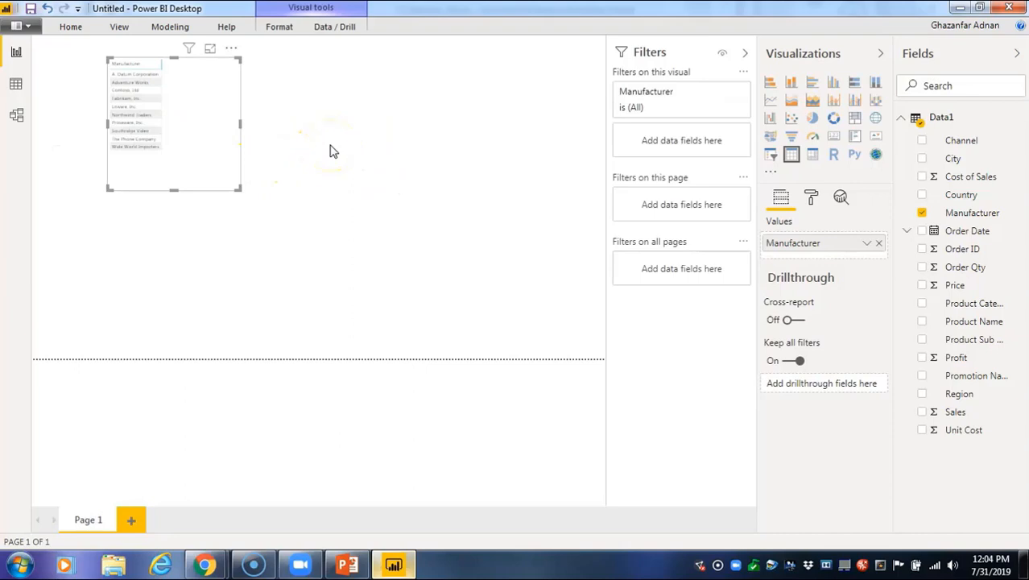
left_click(18, 84)
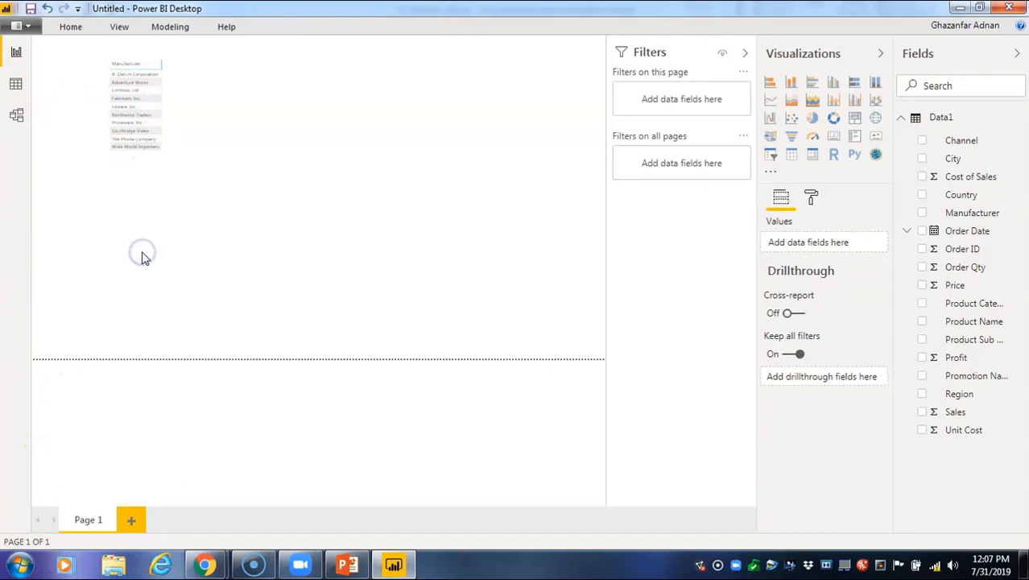
left_click(142, 128)
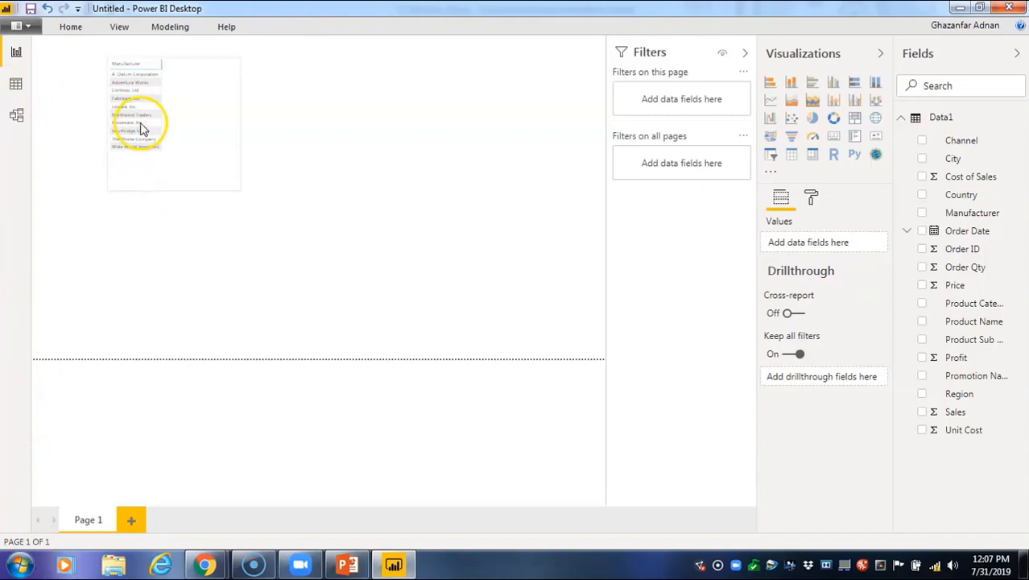
Examine the row values of the Manufacturer column in the Data1 table and return to the report page
left_click(14, 84)
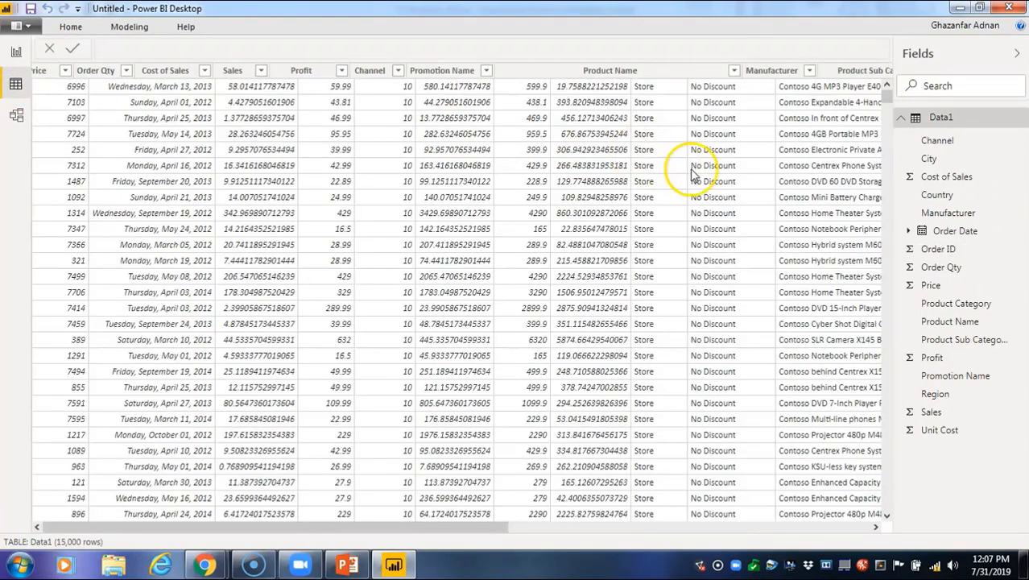
left_click(773, 72)
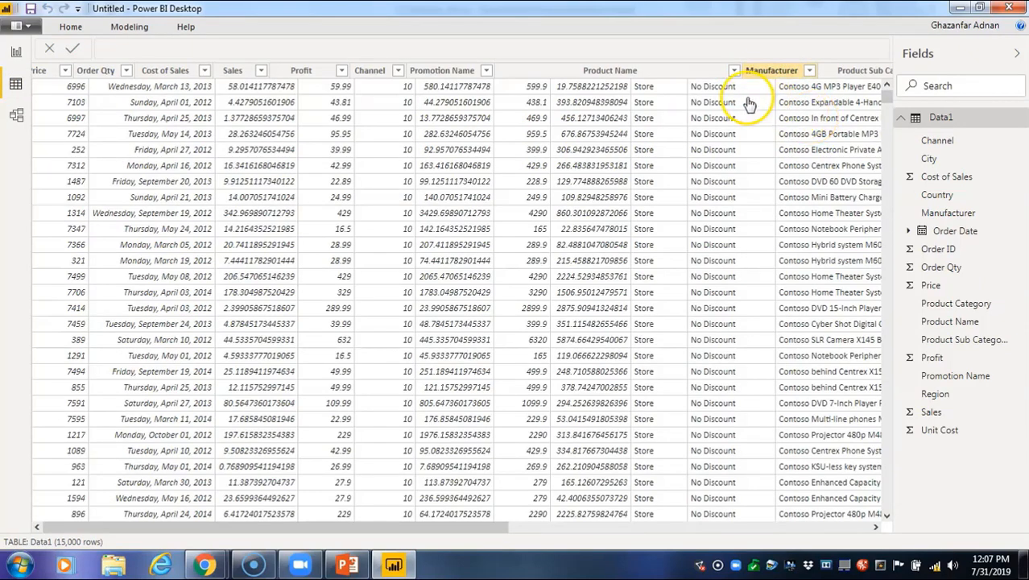
left_click(794, 74)
scroll(773, 88, "down", 5)
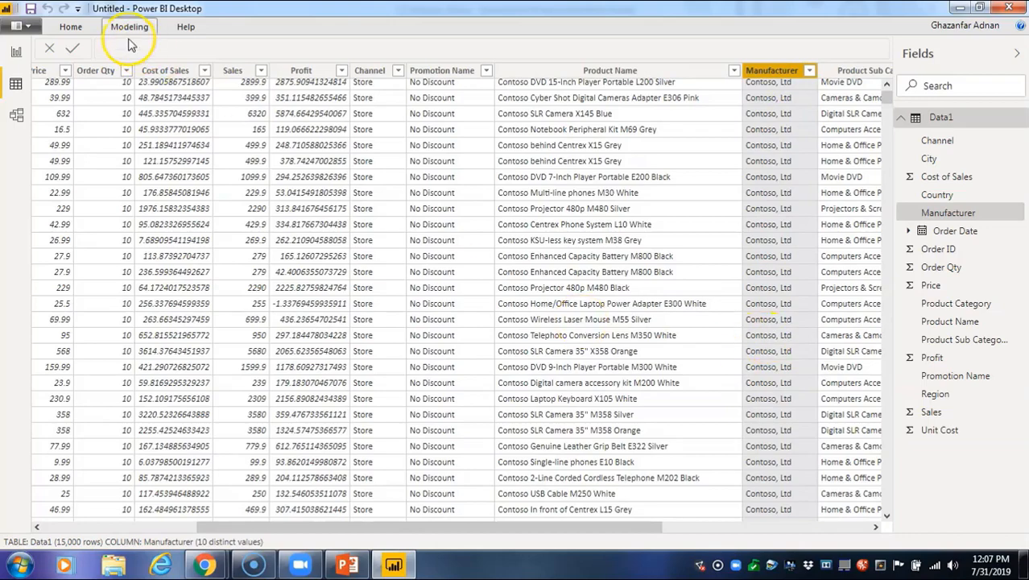
scroll(11, 50, "down", 1)
left_click(7, 51)
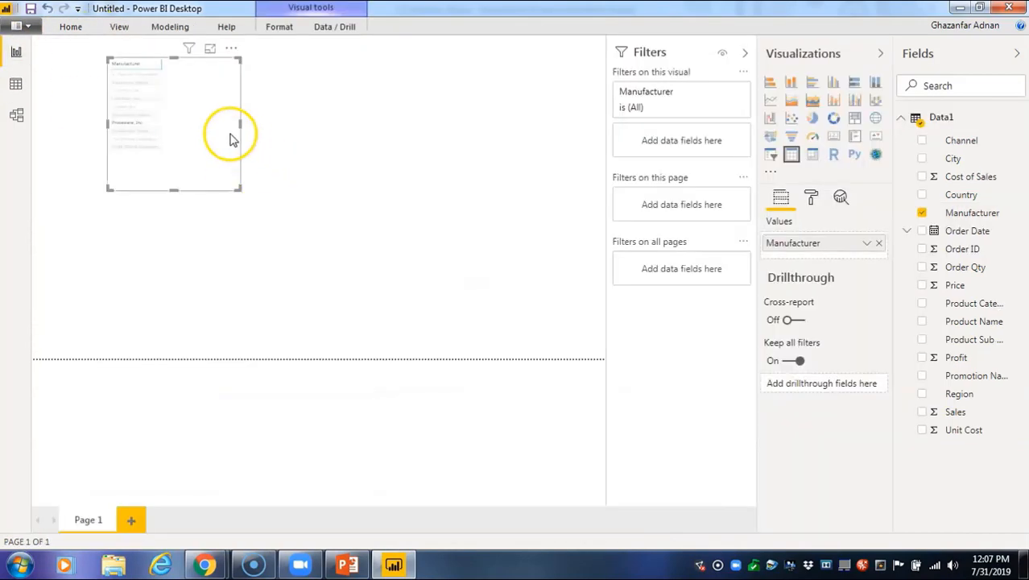
Highlight individual manufacturer rows such as A. Datum Corporation in the table visual and clear the highlighting
left_click(266, 215)
left_click(143, 130)
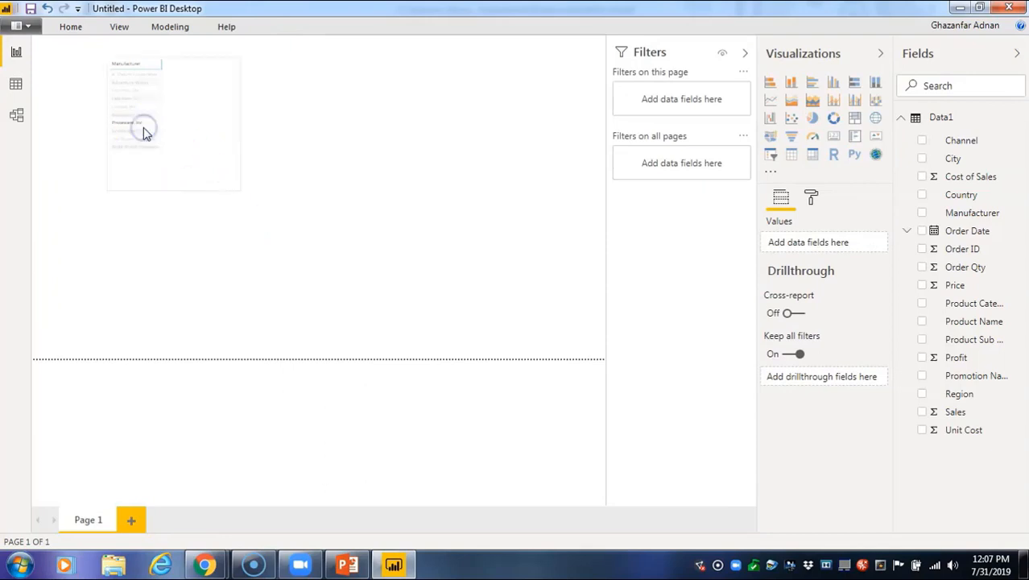
left_click(154, 74)
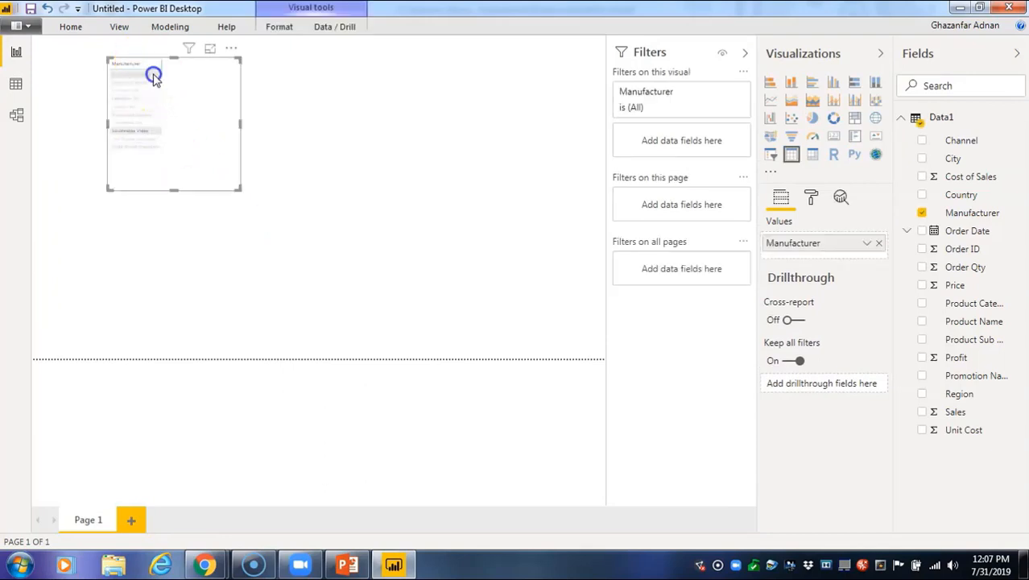
left_click(323, 119)
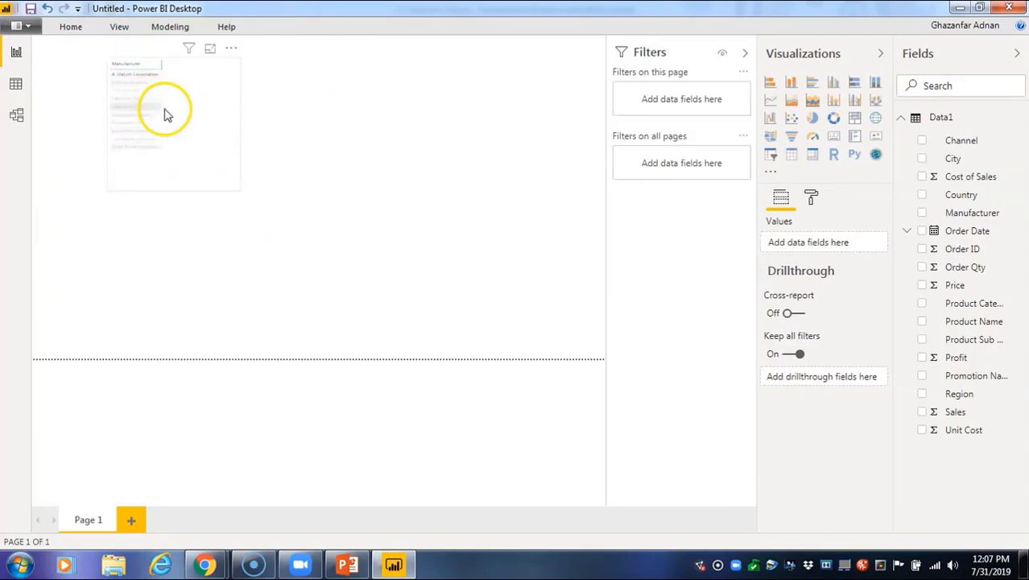
left_click(141, 90)
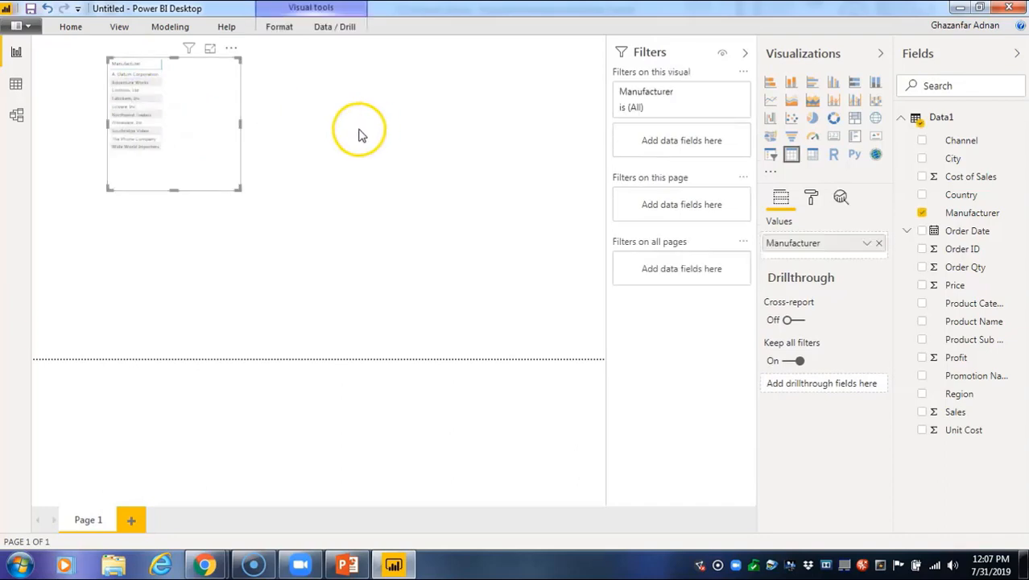
Shrink the table visual to fit tightly around the manufacturer list and deselect it
left_click(240, 186)
left_click_drag(240, 190, 173, 161)
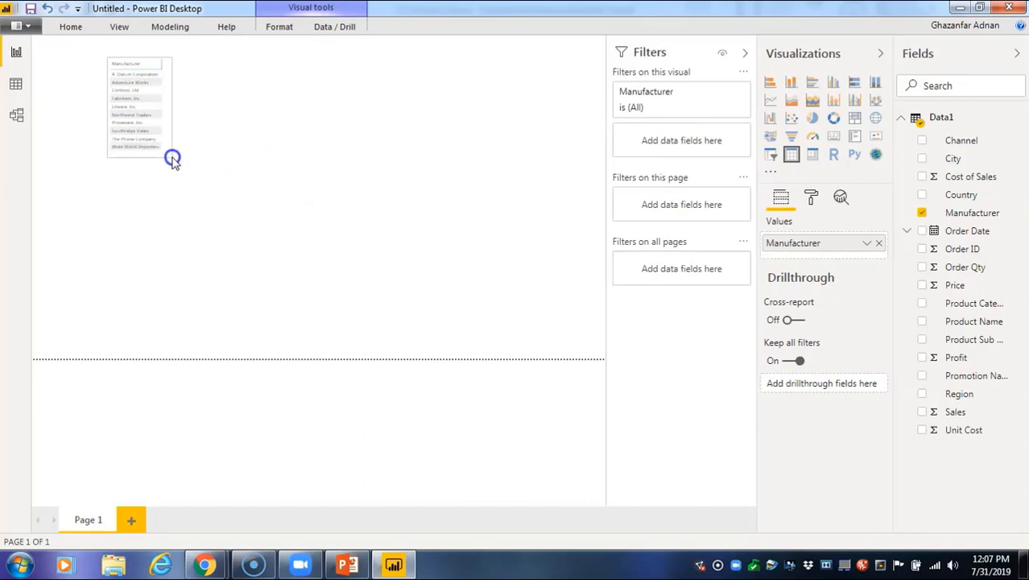
left_click(268, 145)
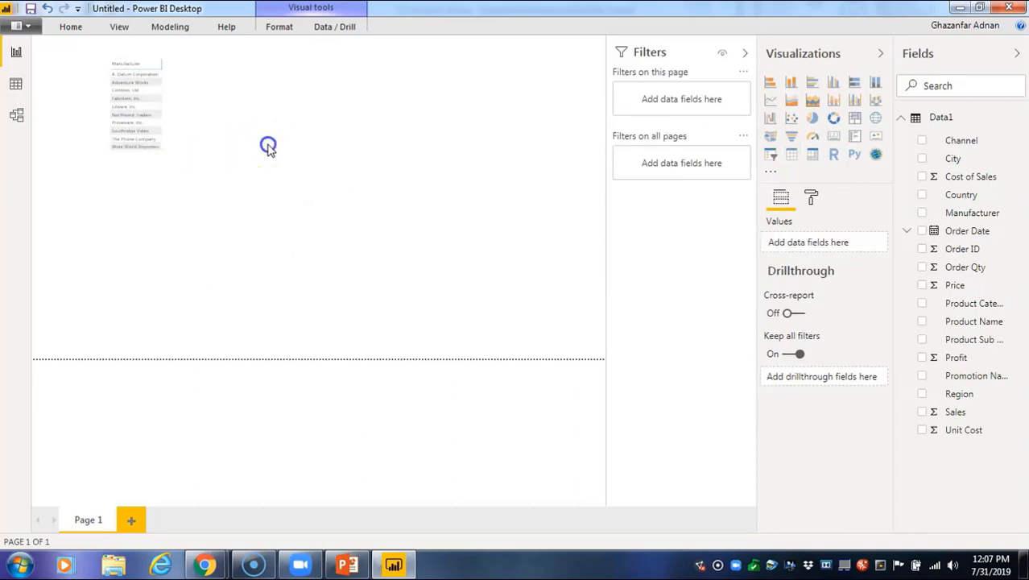
Add Cost of Sales to the Manufacturer table and enlarge the visual to fit both columns and the total row
left_click(155, 115)
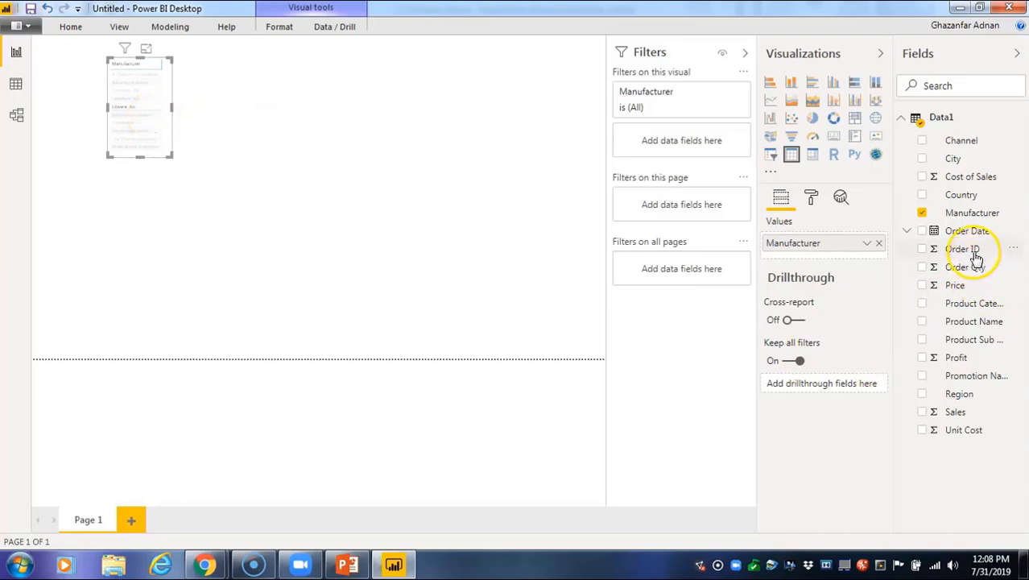
left_click_drag(969, 183, 145, 119)
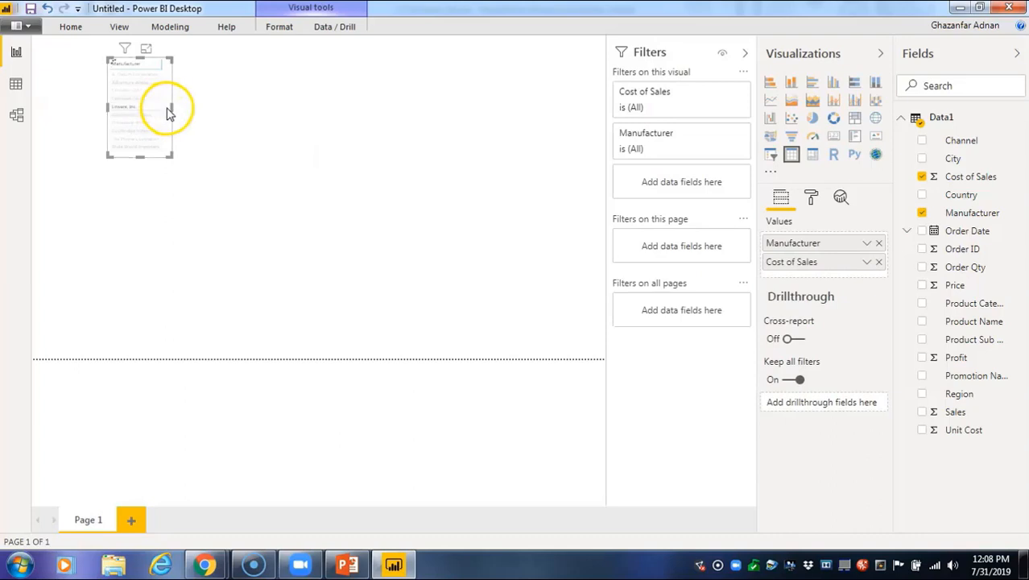
left_click_drag(170, 155, 314, 158)
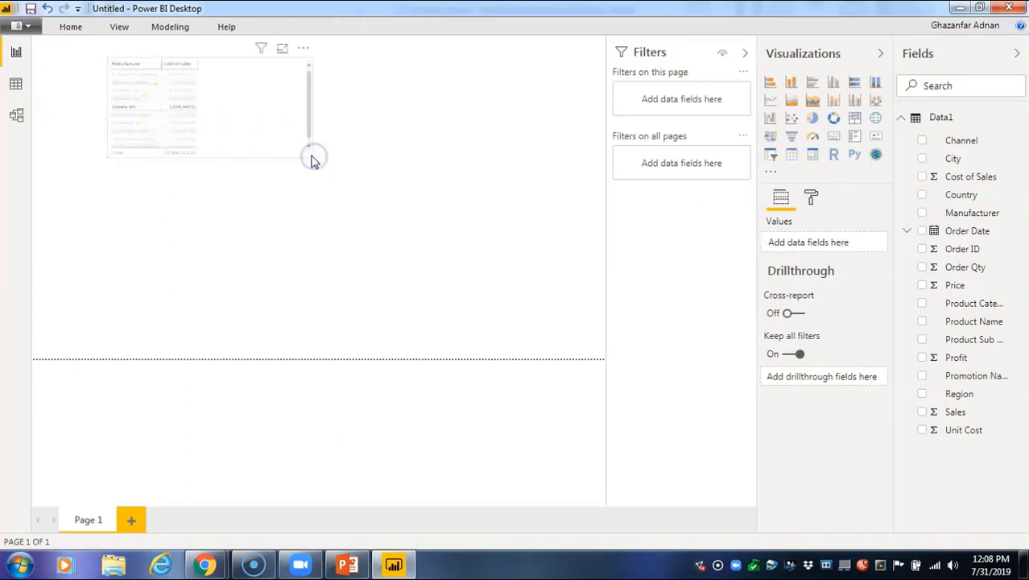
left_click(150, 127)
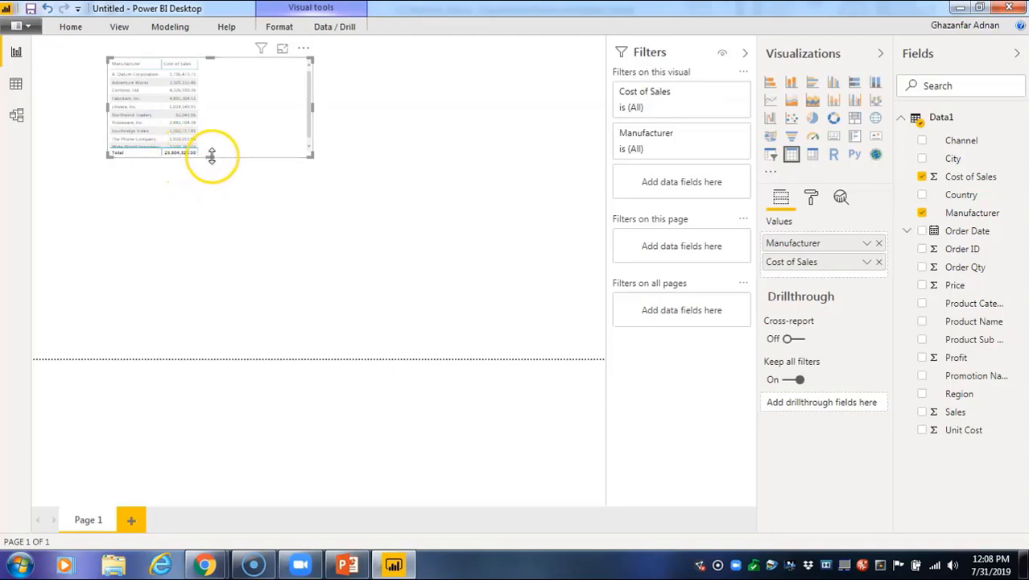
left_click_drag(208, 157, 210, 202)
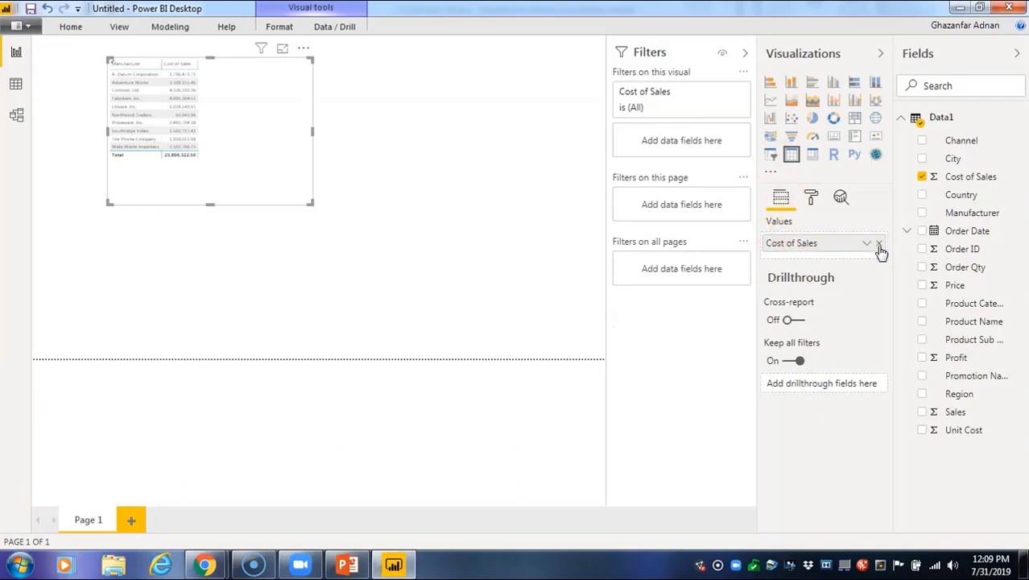
Remove the remaining Cost of Sales field from the old table and build a new table visual with City, Cost of Sales and Profit
left_click(879, 243)
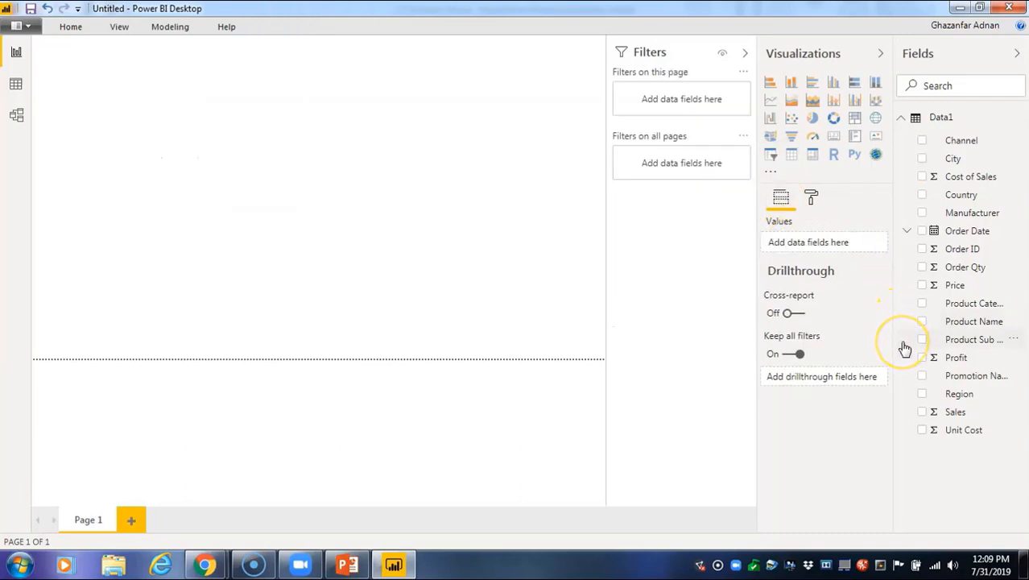
left_click_drag(955, 158, 843, 254)
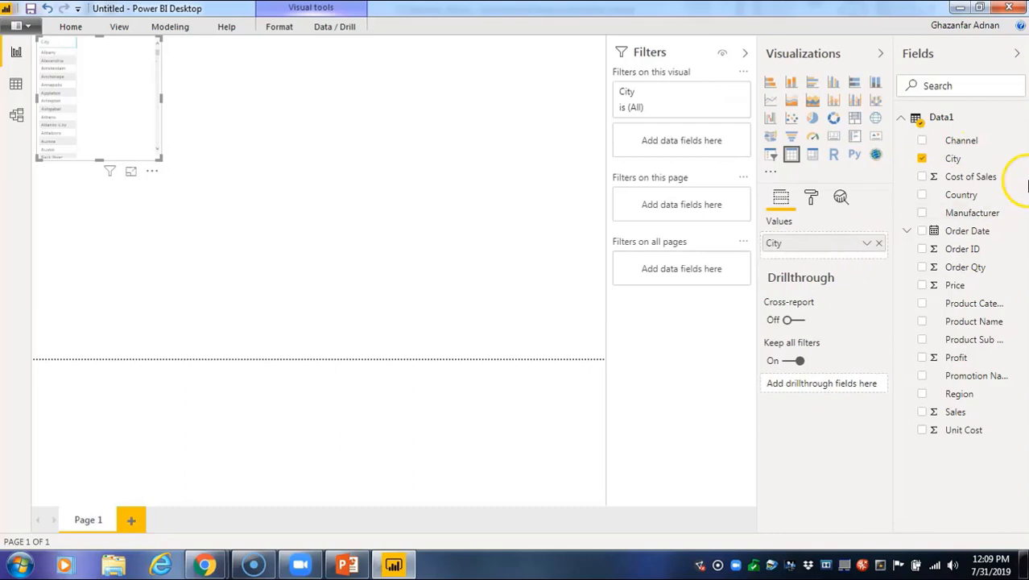
left_click_drag(966, 176, 855, 259)
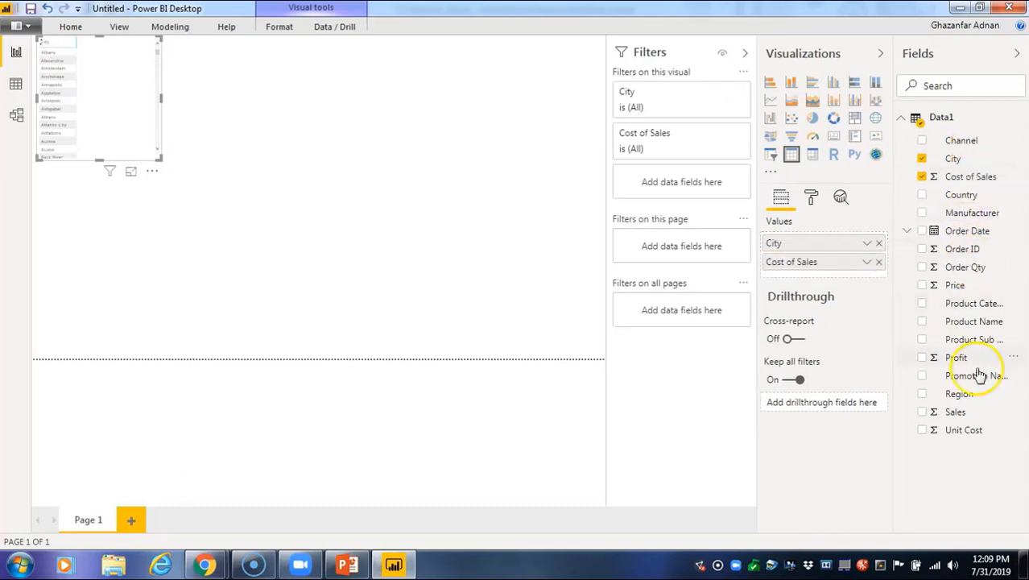
left_click_drag(958, 357, 809, 273)
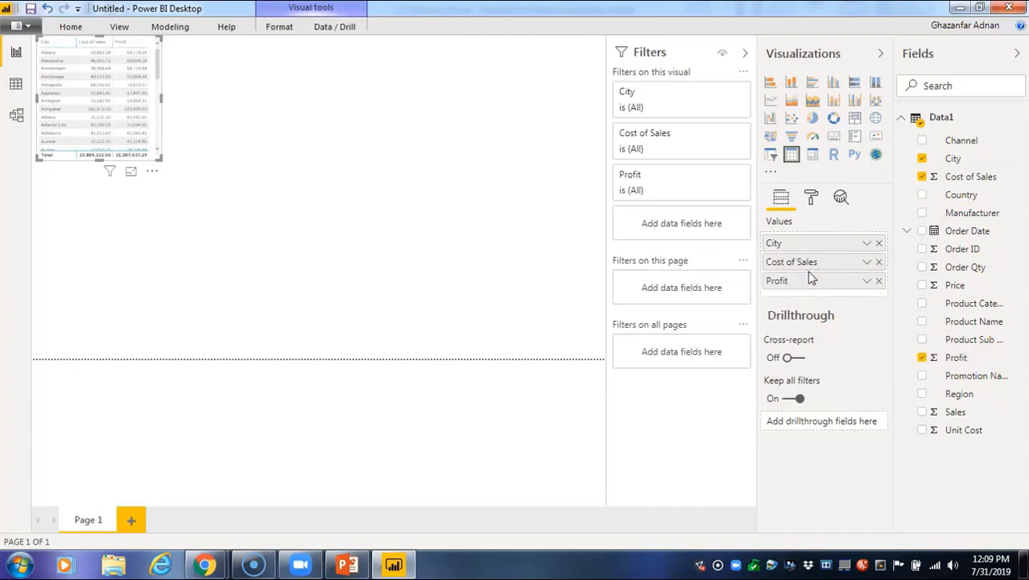
Review the formatting options available for the City, Cost of Sales and Profit table
left_click(811, 203)
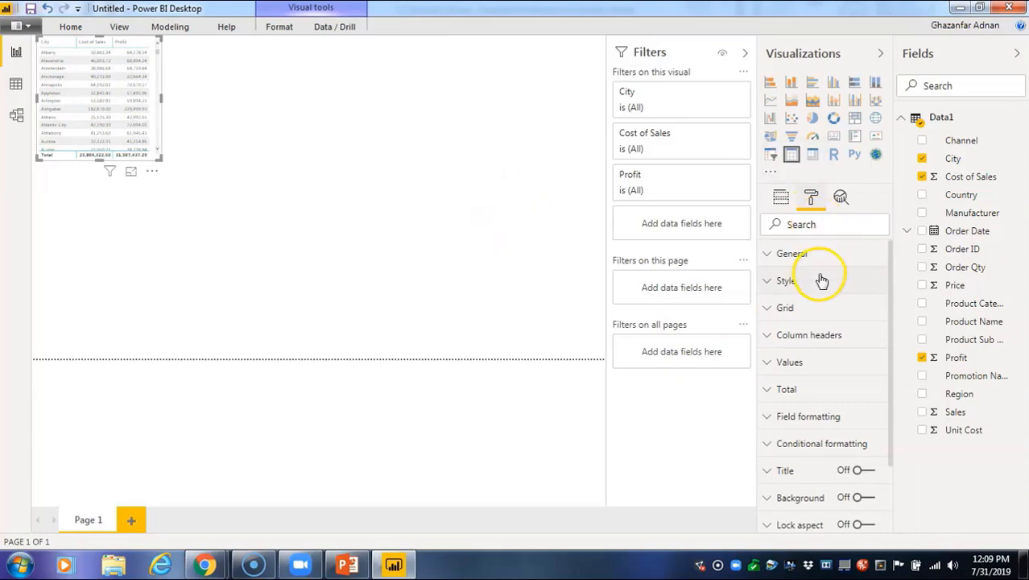
scroll(809, 444, "down", 3)
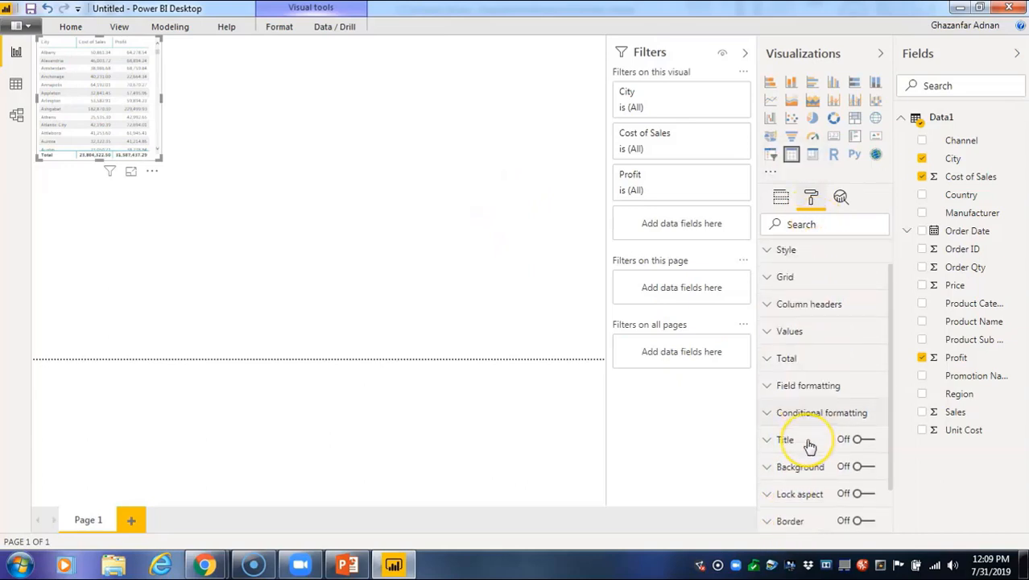
scroll(808, 444, "up", 3)
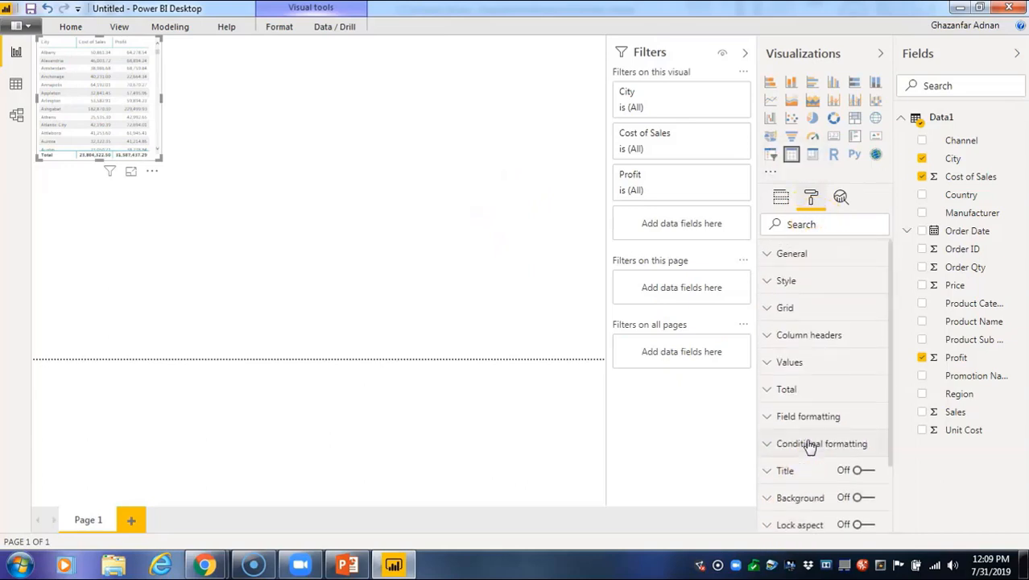
left_click(780, 201)
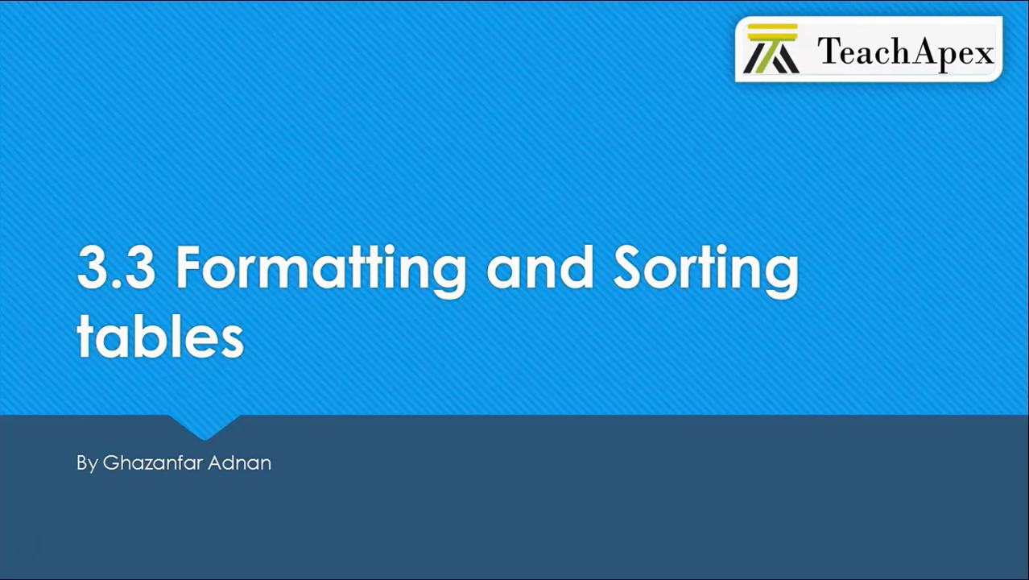
End the slide show and switch to Power BI Desktop
key("Escape")
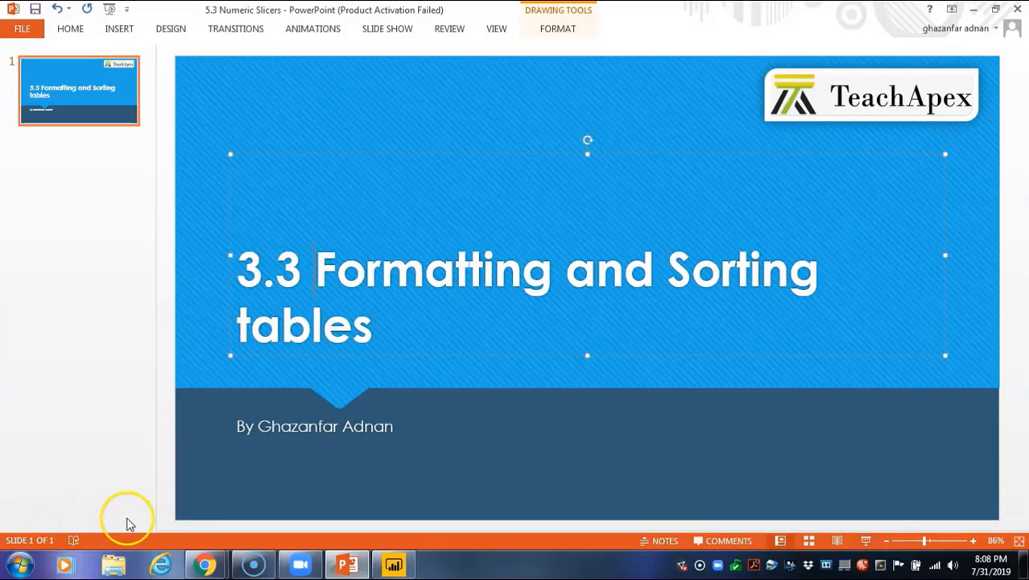
left_click(400, 568)
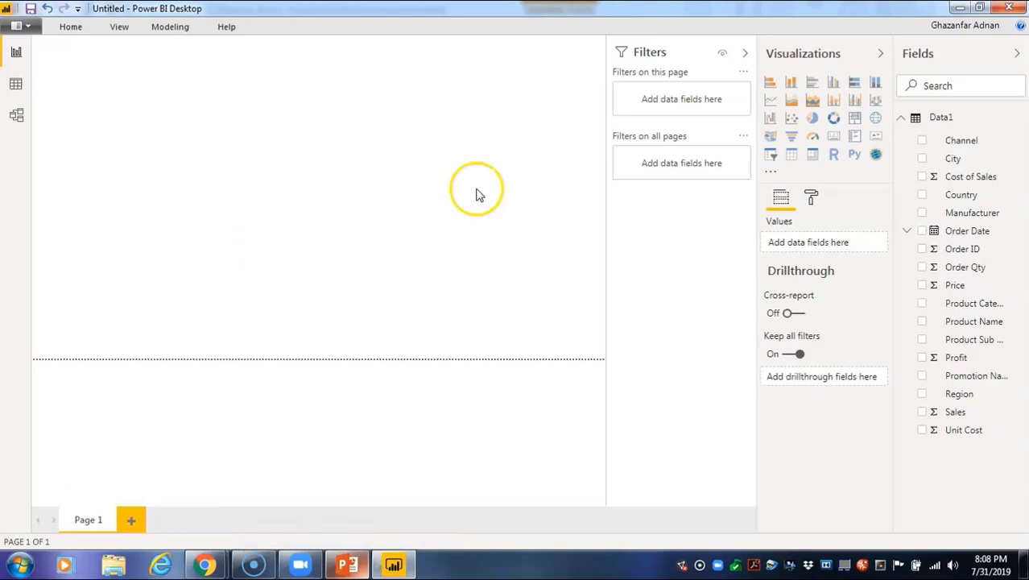
Create a table visual from Manufacturer on the blank report page and add Cost of Sales as its second column
left_click_drag(968, 222, 197, 158)
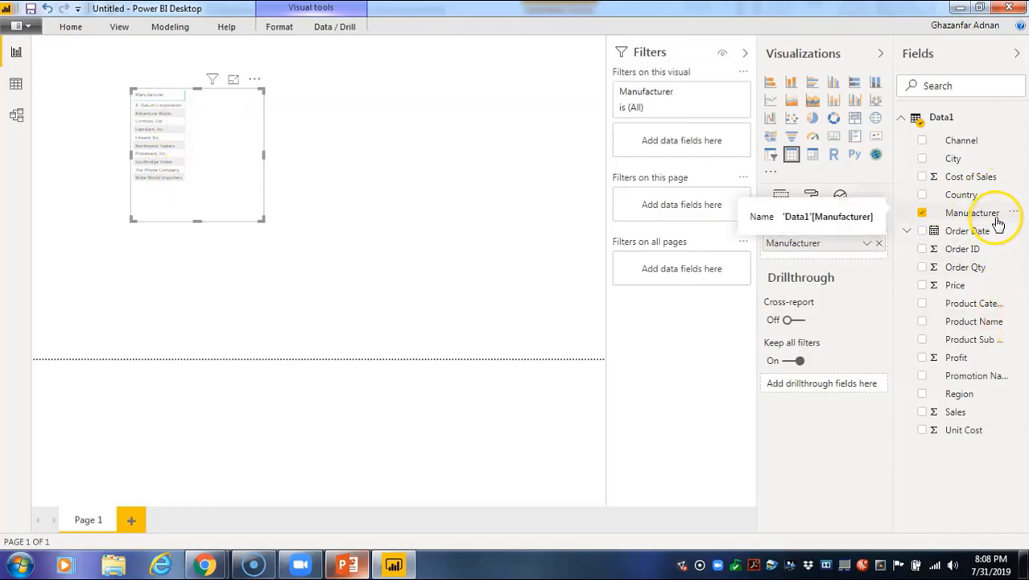
left_click_drag(950, 177, 200, 163)
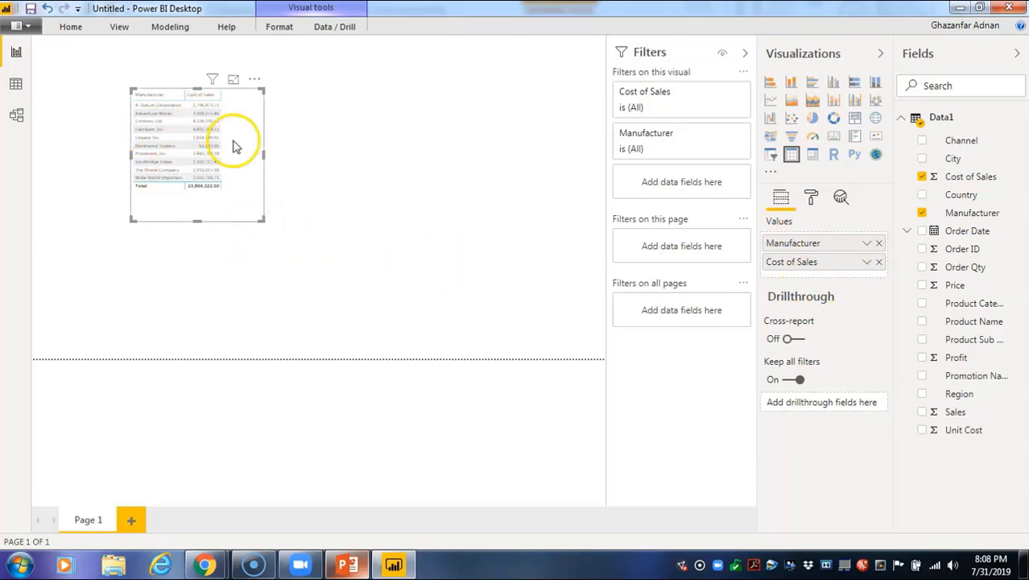
left_click(382, 292)
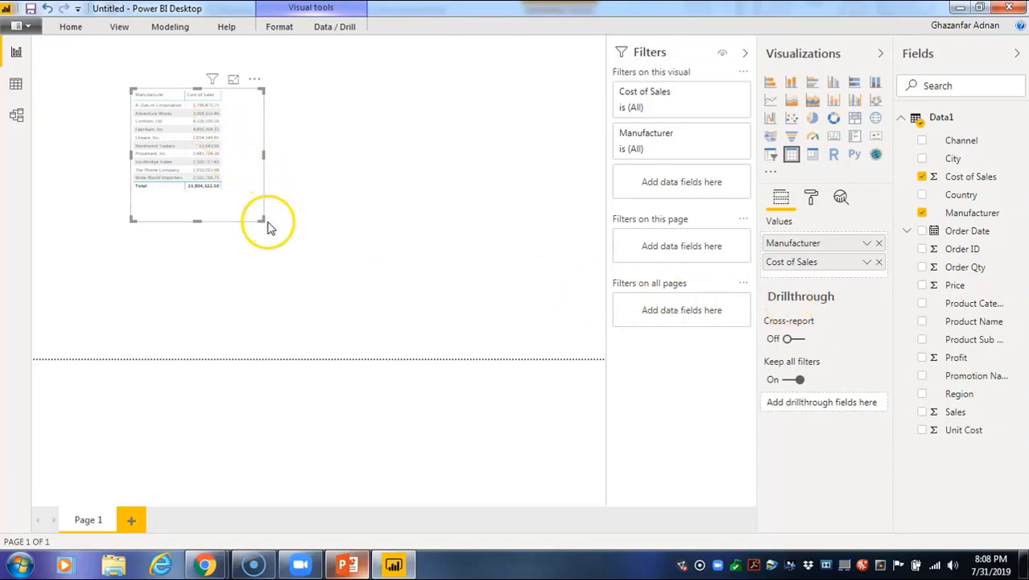
Resize the Manufacturer table visual to about 403 wide and 311 high so that all rows and the total fit
left_click_drag(263, 219, 386, 296)
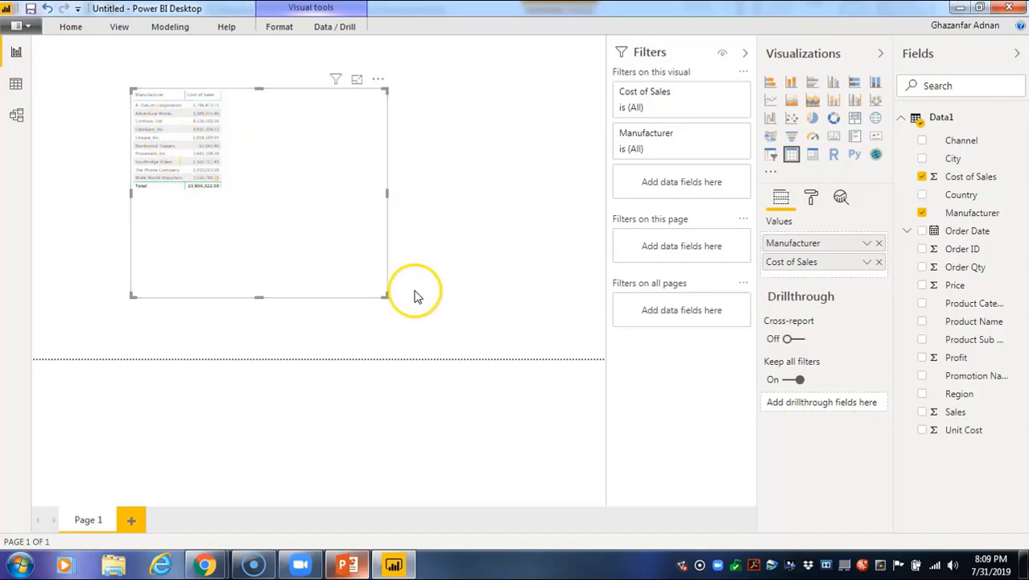
left_click_drag(387, 295, 219, 155)
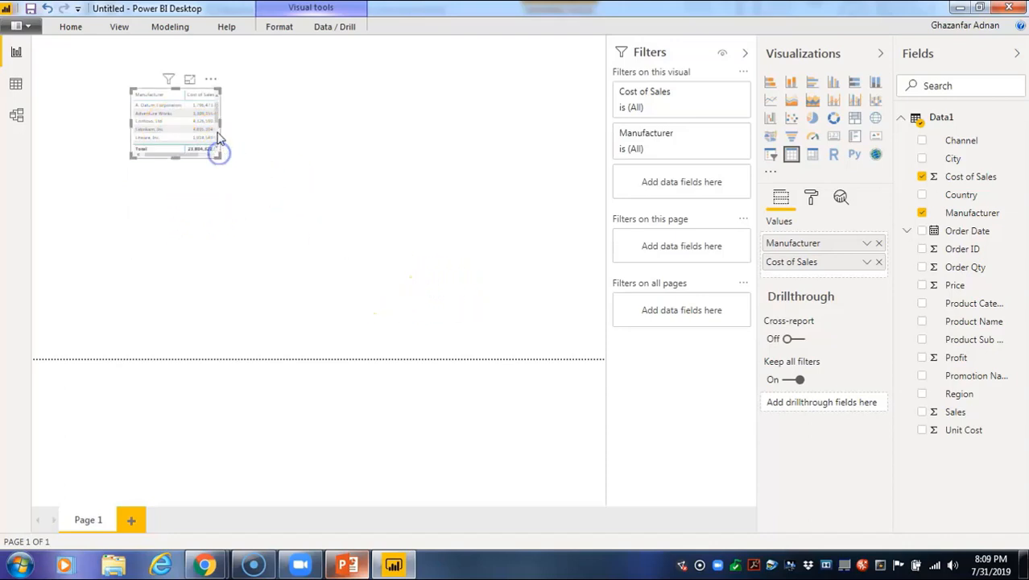
mouse_move(217, 117)
left_mouse_down()
mouse_move(215, 151)
mouse_move(223, 106)
left_mouse_up()
left_click_drag(190, 154, 306, 224)
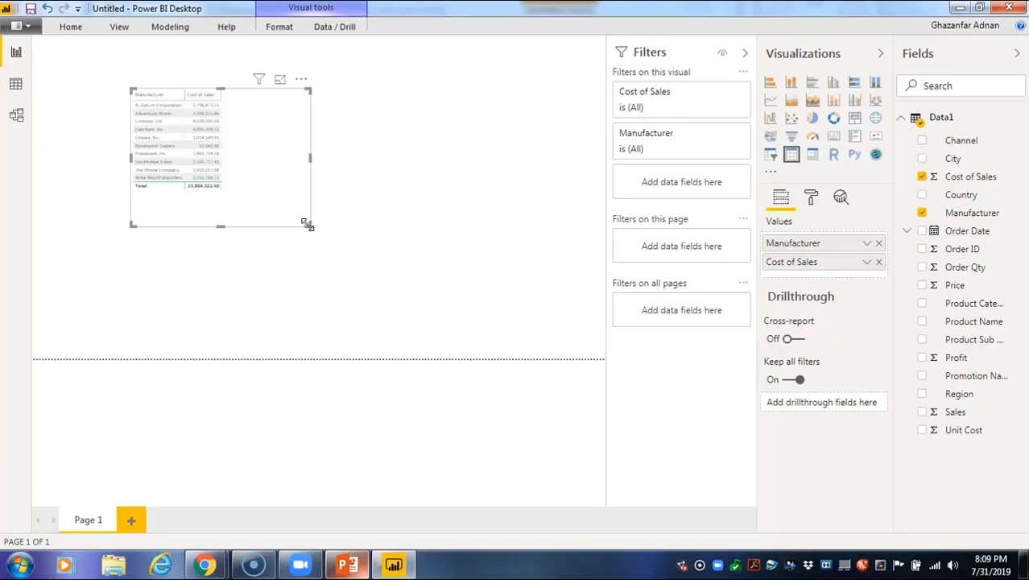
Review the table's General formatting options, covering X and Y position, width, height and alt text
left_click(814, 197)
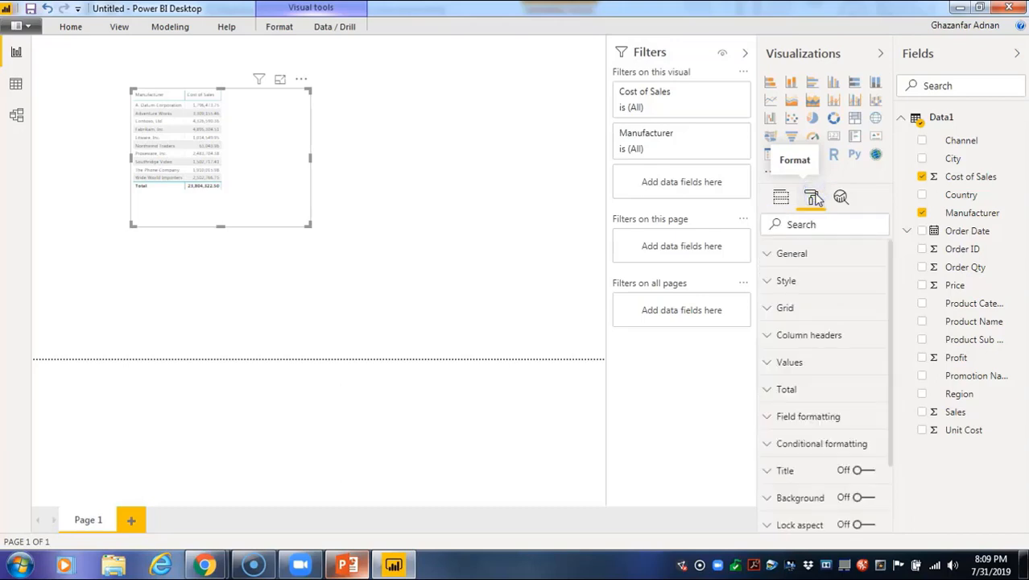
left_click(771, 254)
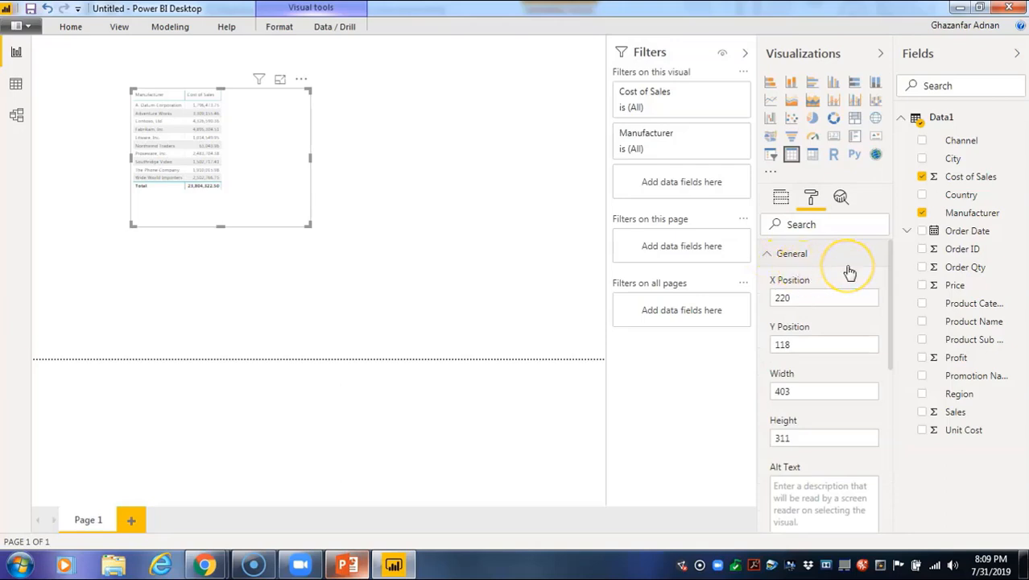
scroll(849, 271, "down", 3)
scroll(838, 278, "up", 3)
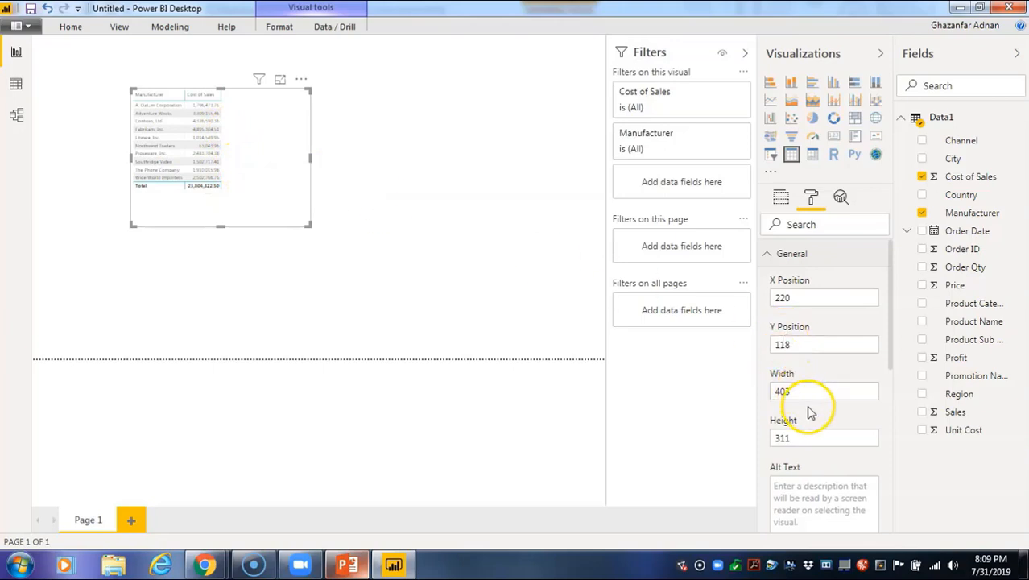
scroll(822, 330, "down", 2)
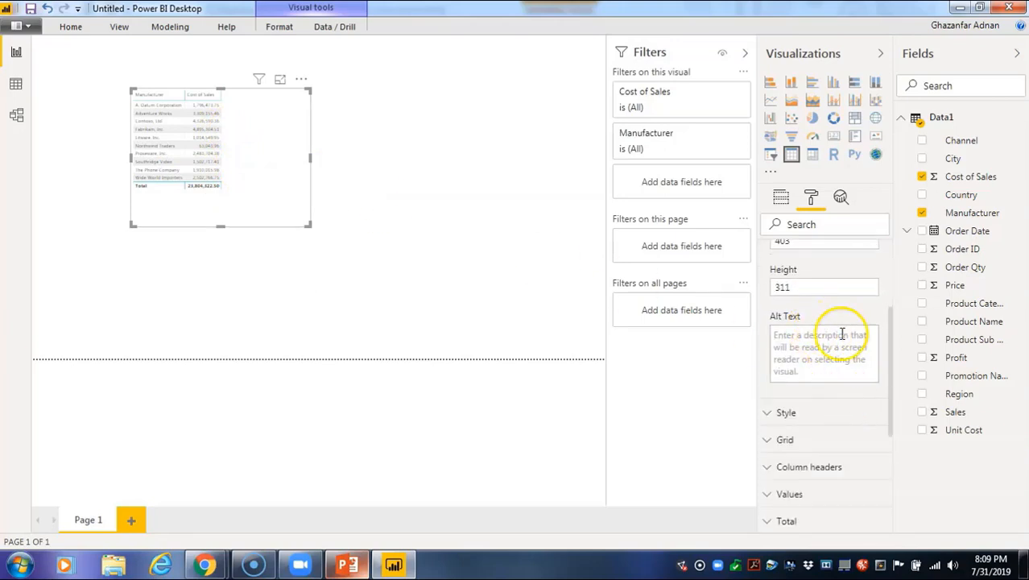
scroll(840, 327, "up", 2)
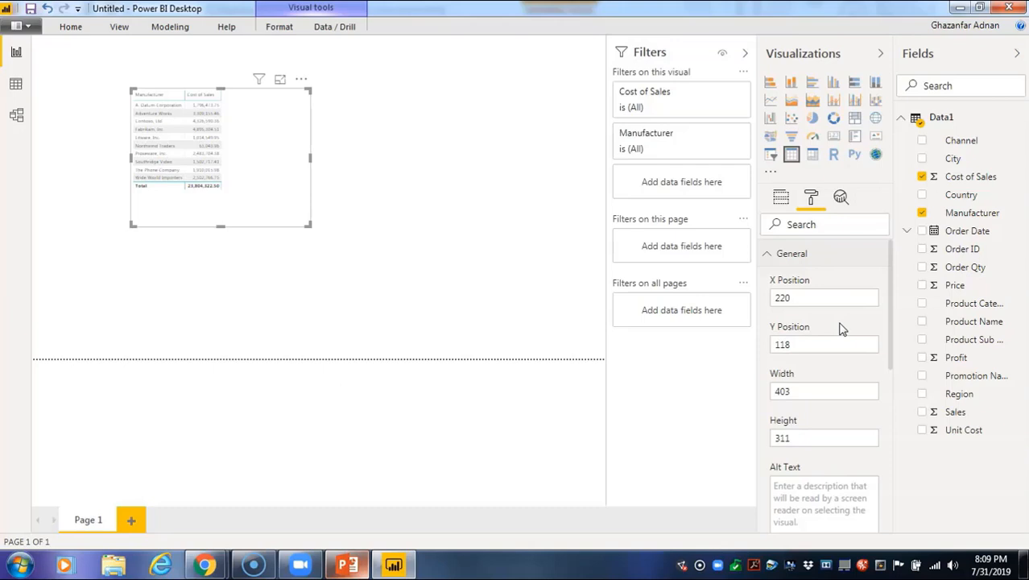
Try the None, Minimal and Bold header styles one after another on the Manufacturer table
left_click(766, 256)
left_click(785, 281)
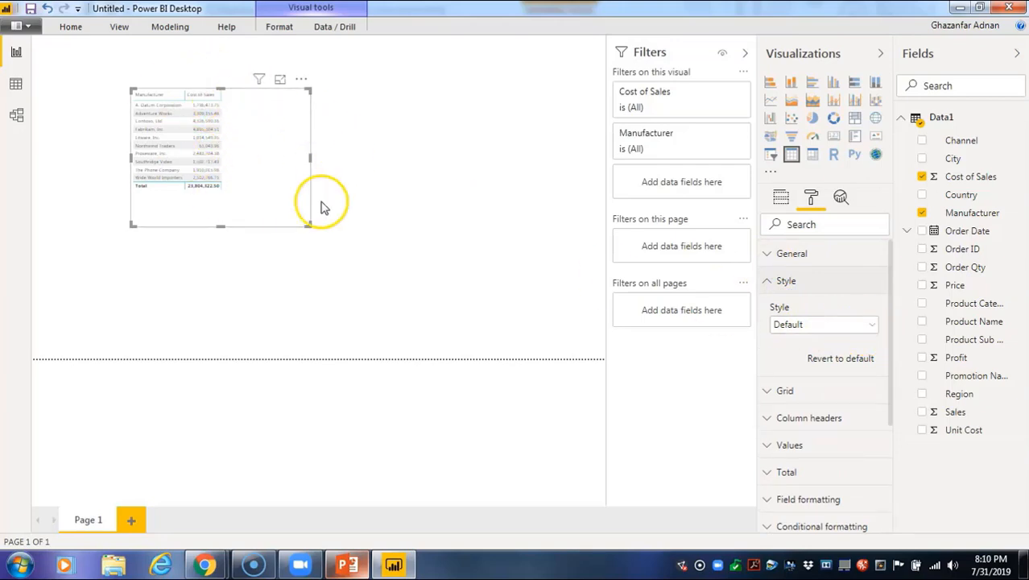
left_click(871, 326)
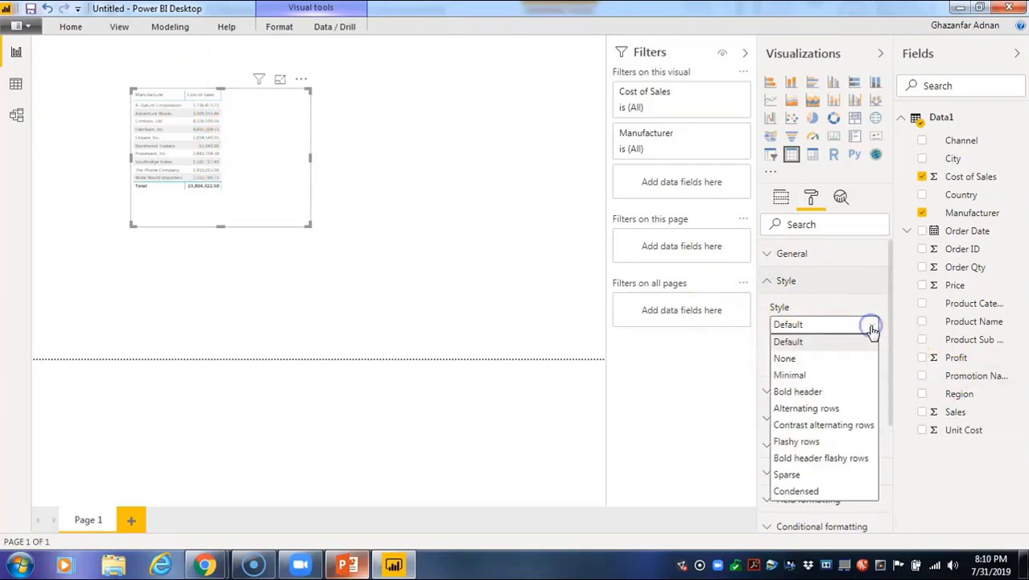
left_click(840, 358)
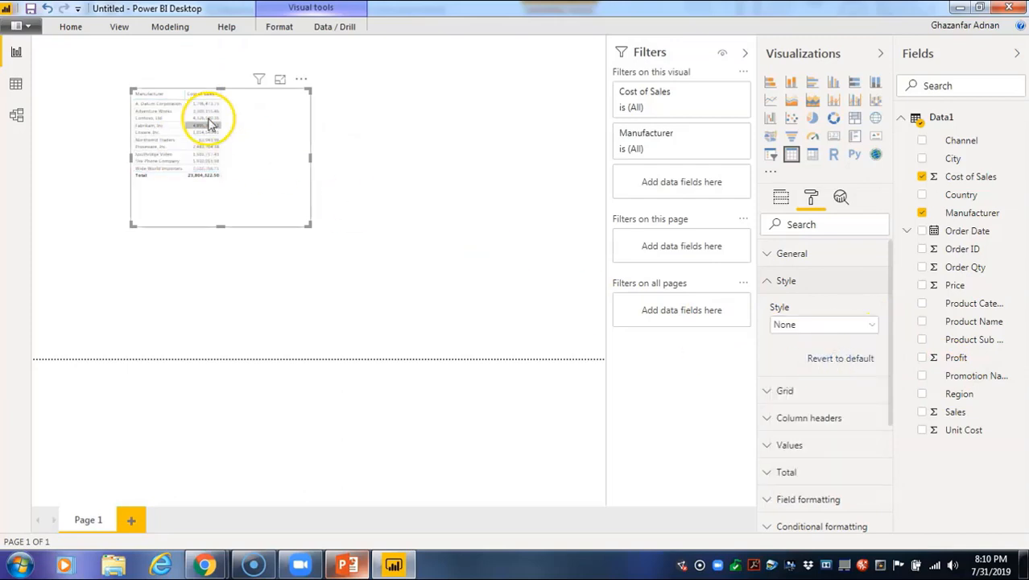
left_click(858, 330)
left_click(840, 375)
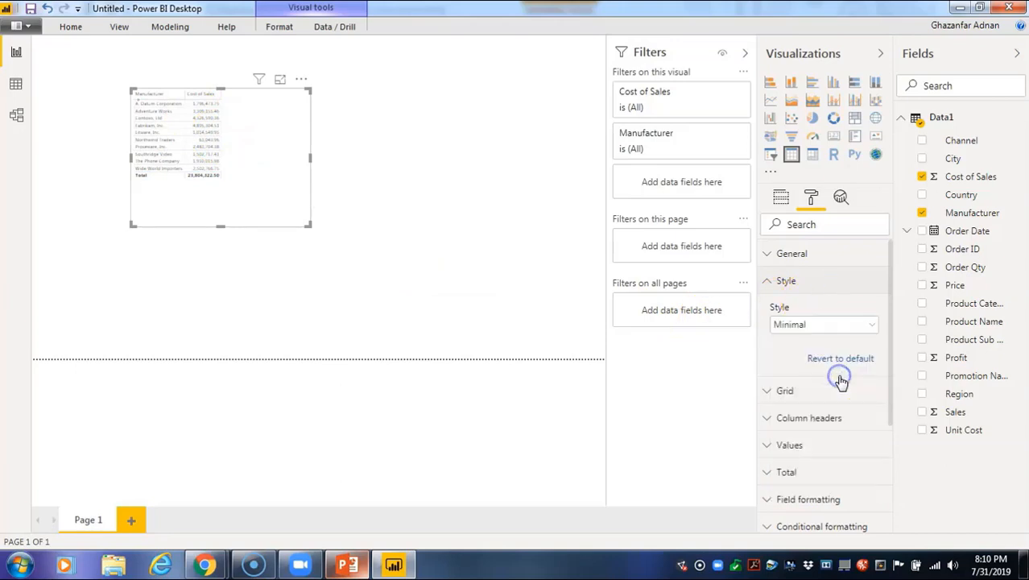
left_click(861, 326)
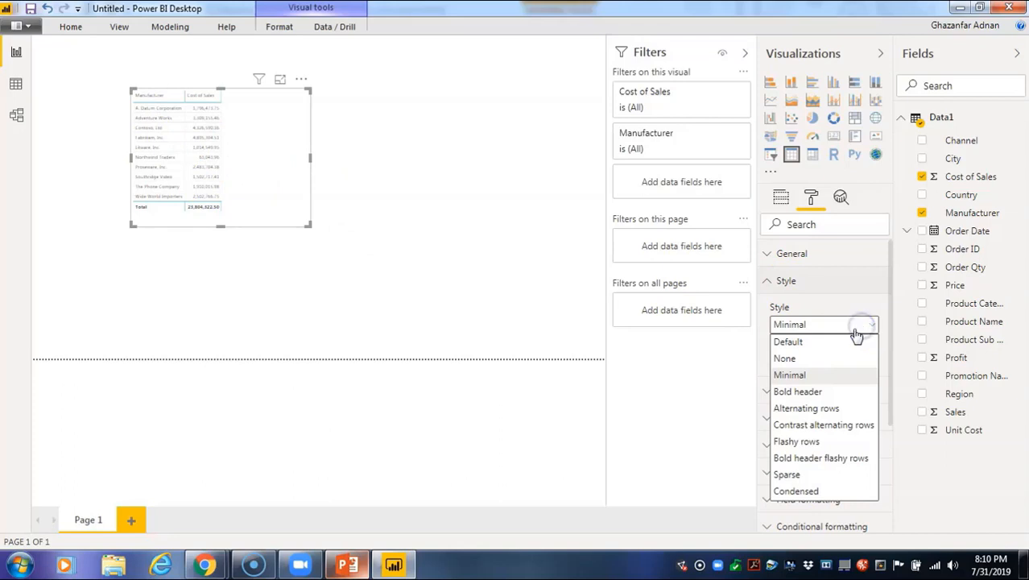
left_click(823, 392)
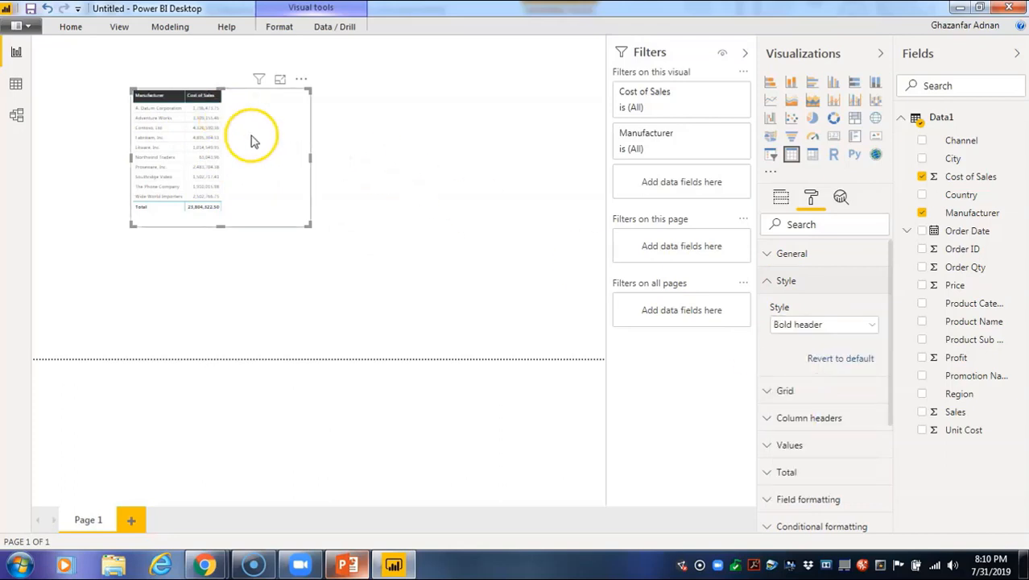
Try the Alternating rows, Contrast alternating rows and Flashy rows styles on the Manufacturer table
left_click(872, 324)
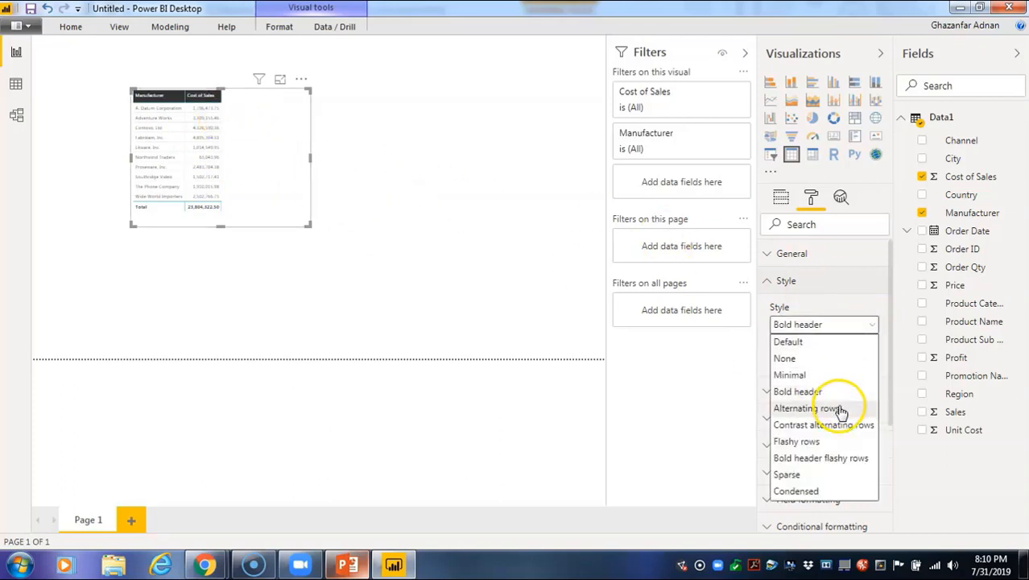
left_click(838, 408)
left_click(854, 327)
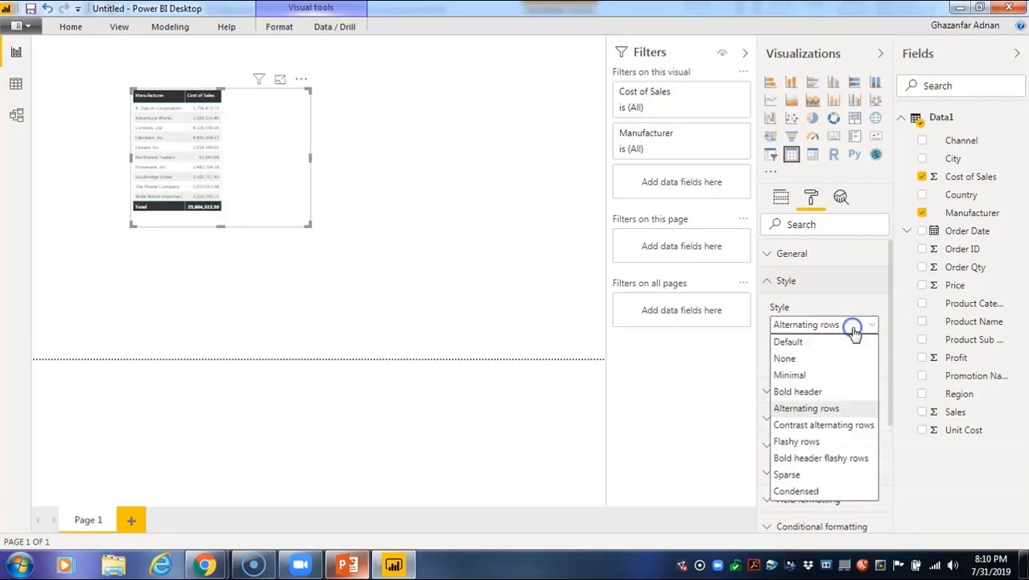
left_click(852, 431)
left_click(866, 326)
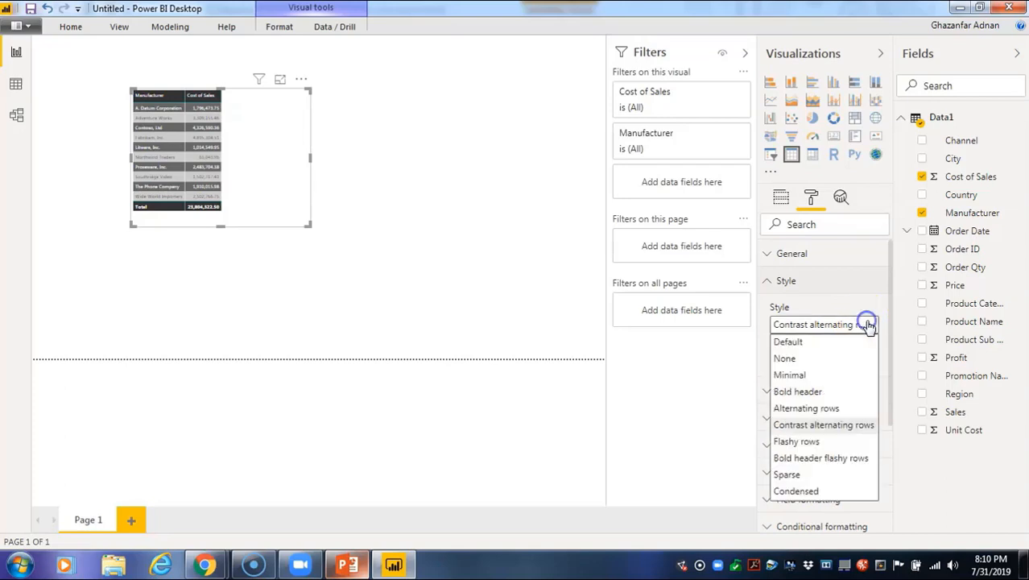
left_click(853, 443)
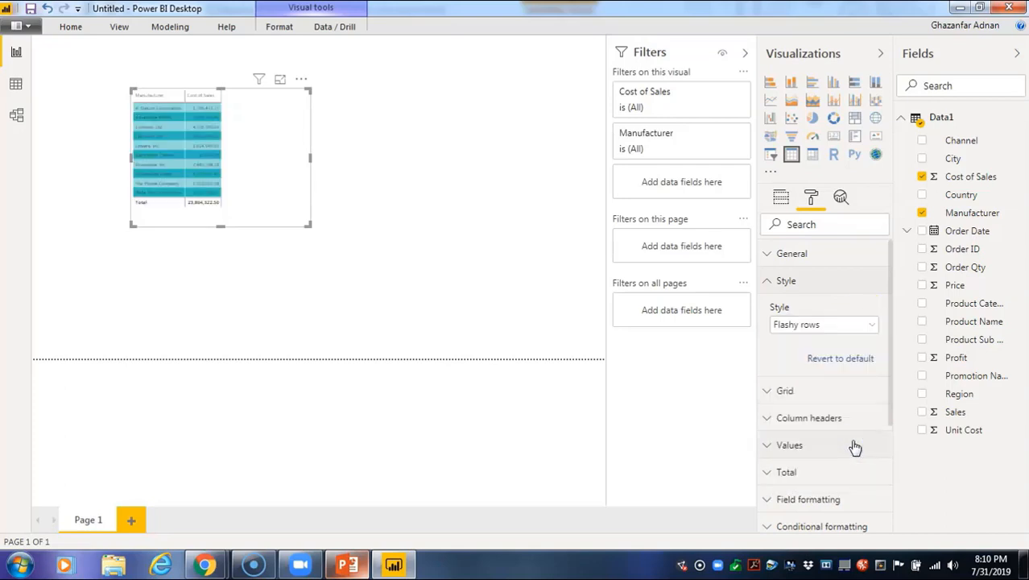
Try the Bold header flashy rows, Sparse and Condensed styles on the table, and revert the style to default
left_click(873, 326)
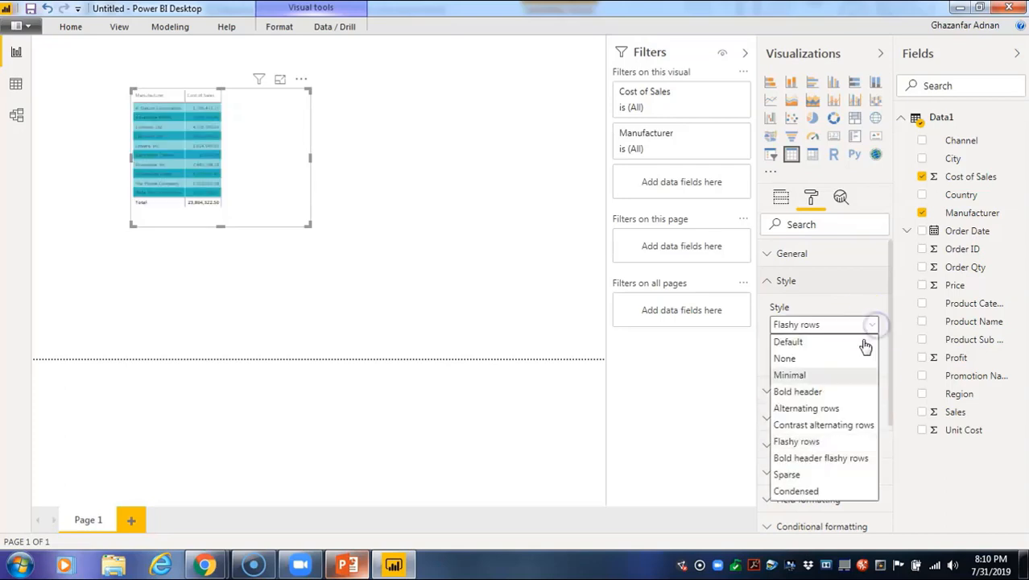
left_click(843, 458)
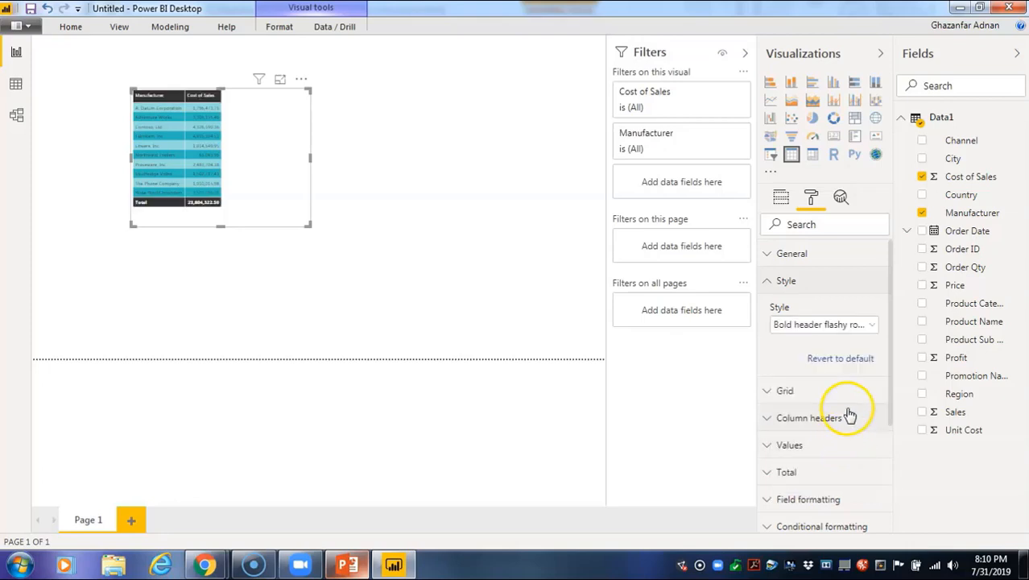
left_click(860, 325)
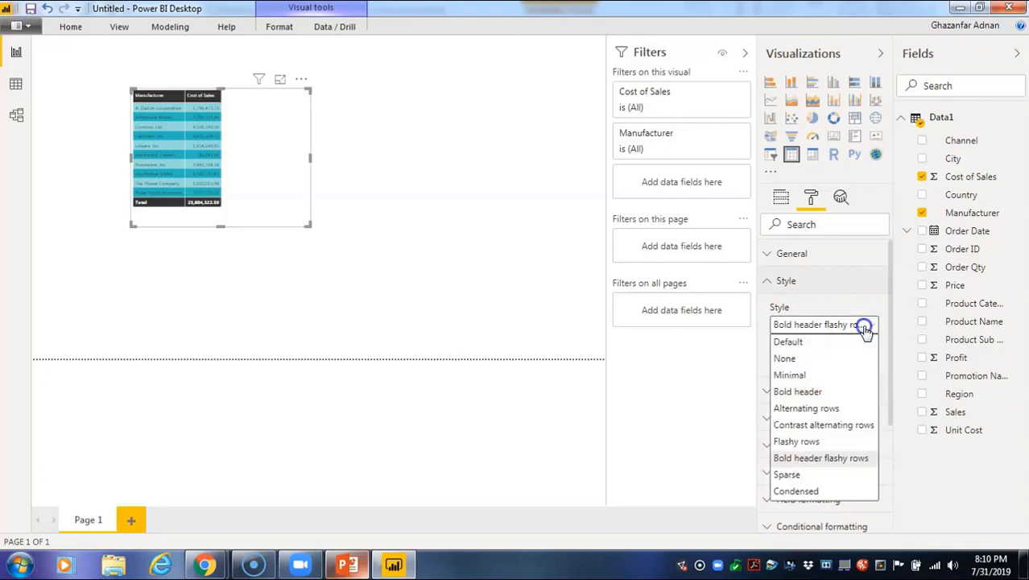
left_click(847, 475)
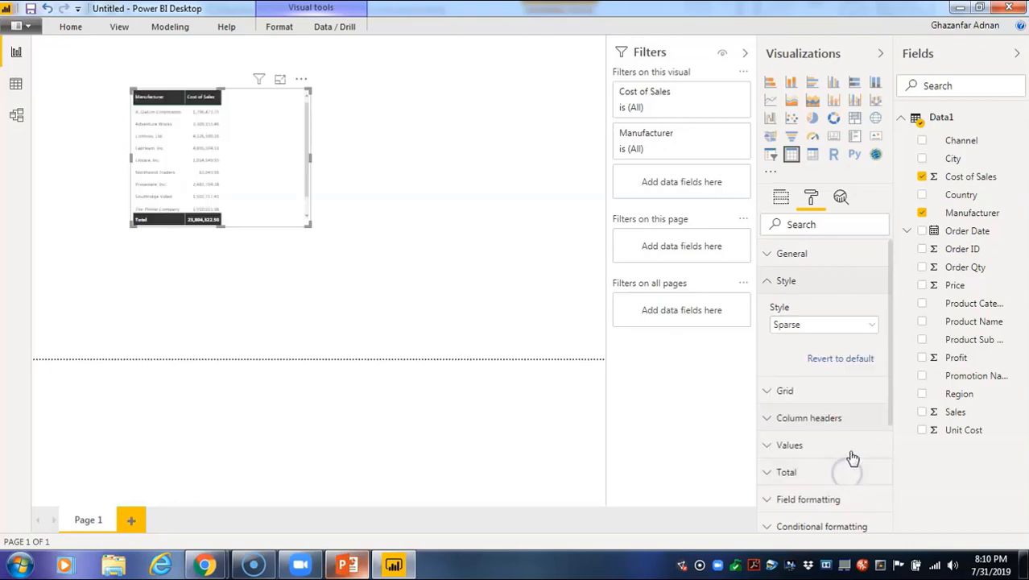
left_click(872, 332)
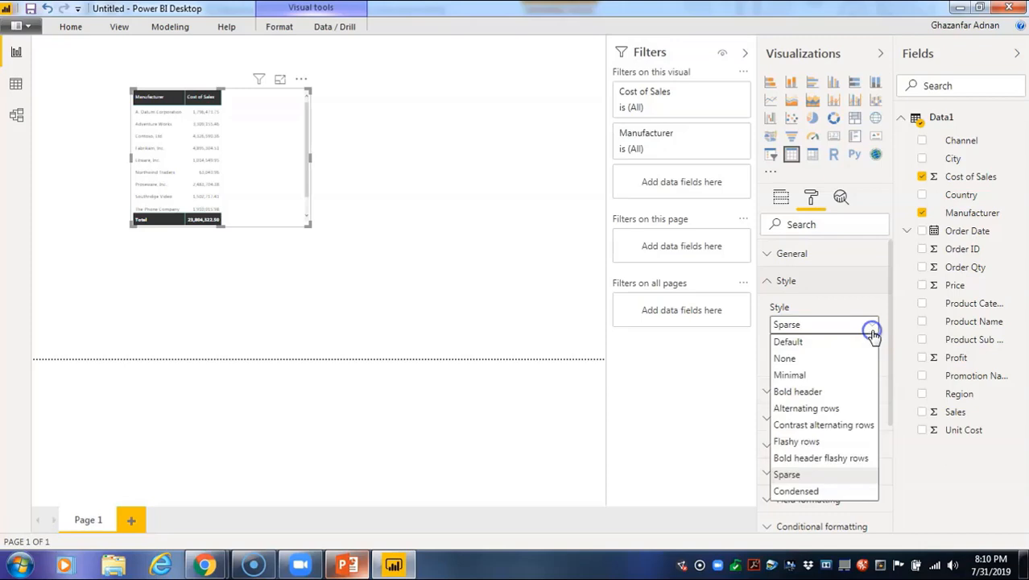
left_click(848, 491)
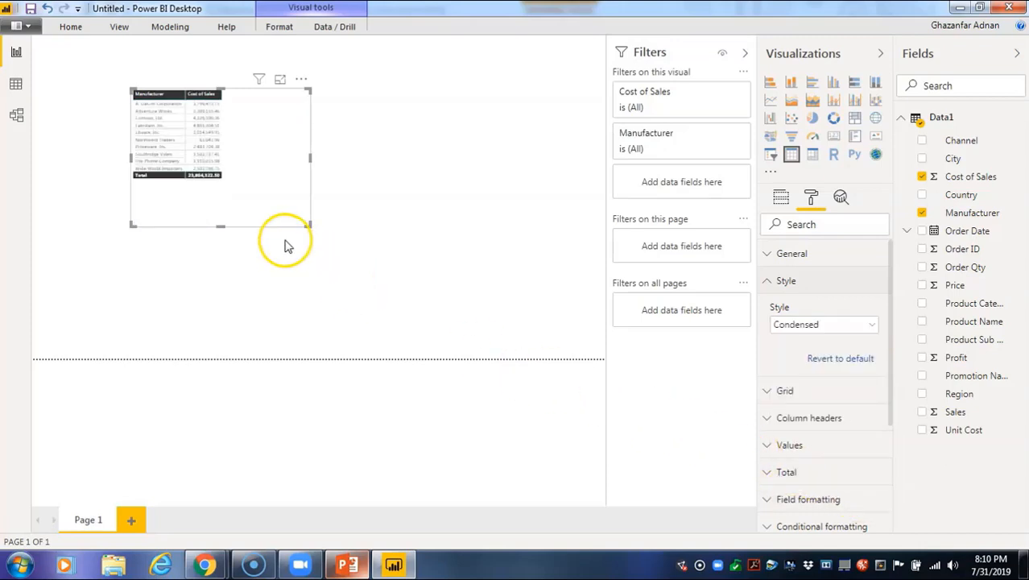
left_click(855, 364)
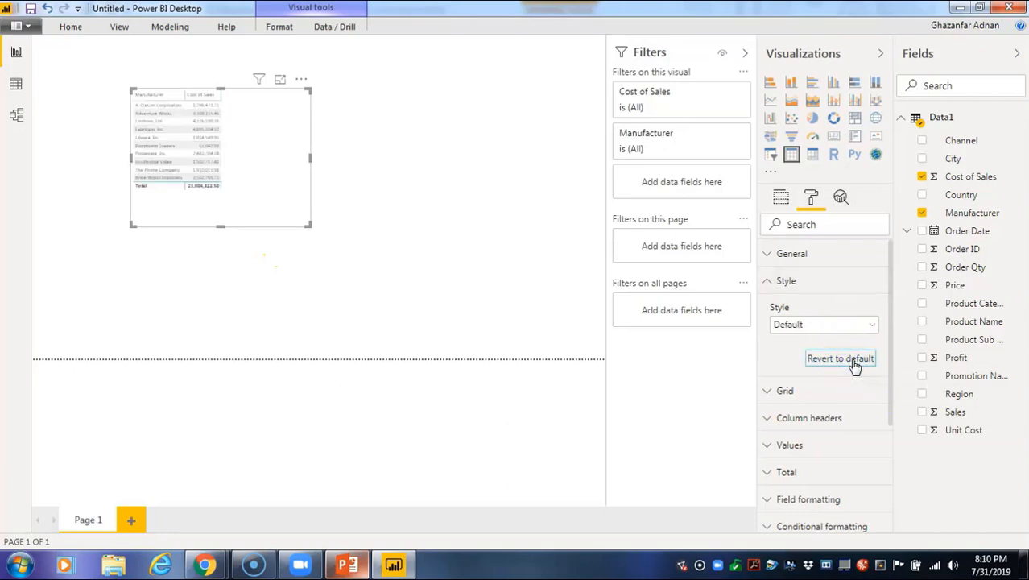
Apply the Minimal style to the Manufacturer and Cost of Sales table
left_click(873, 327)
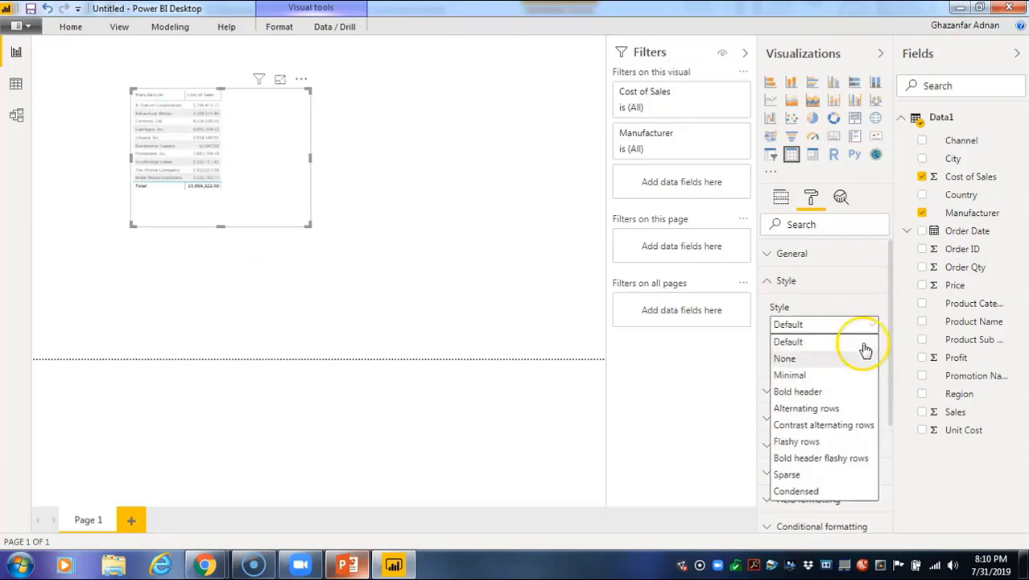
left_click(852, 375)
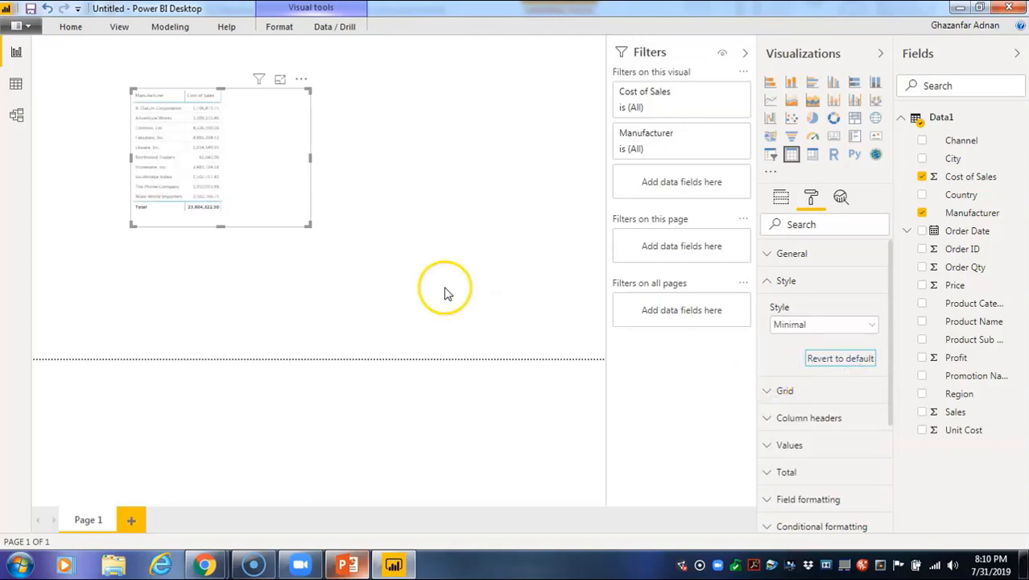
Try switching the table's vertical grid on and off, and its horizontal grid off and back on
left_click(795, 406)
scroll(844, 413, "down", 5)
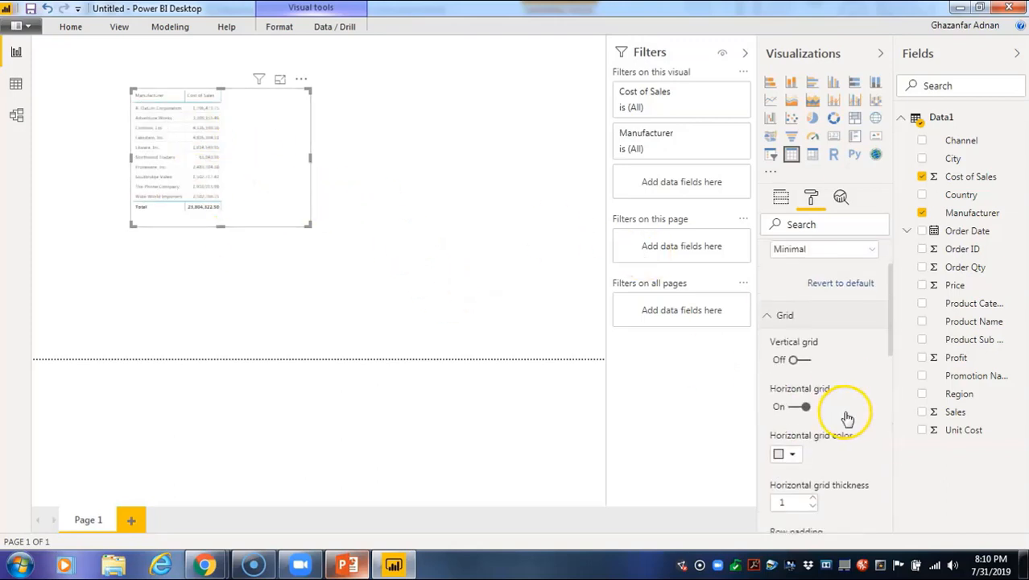
scroll(853, 416, "up", 3)
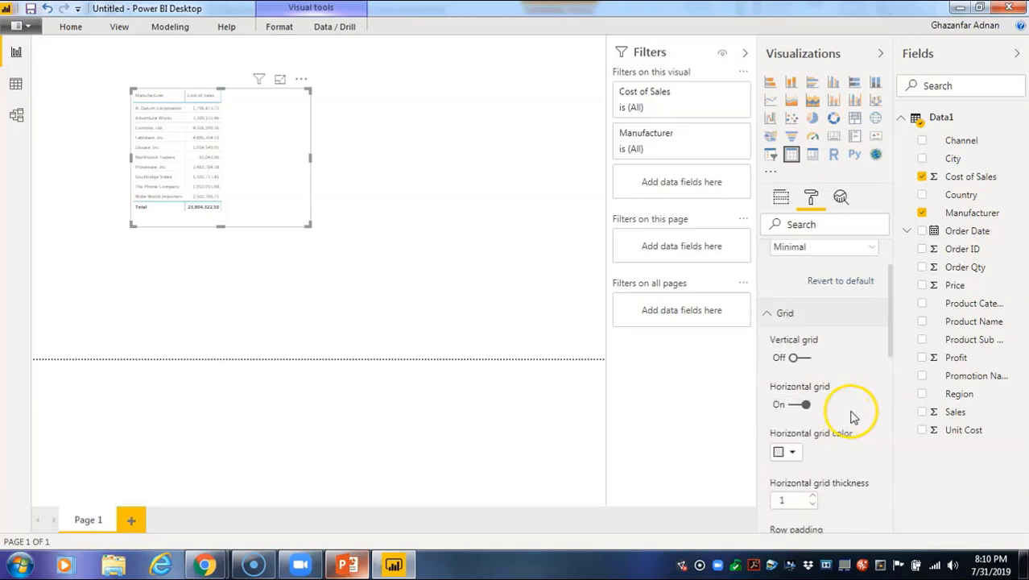
left_click(800, 363)
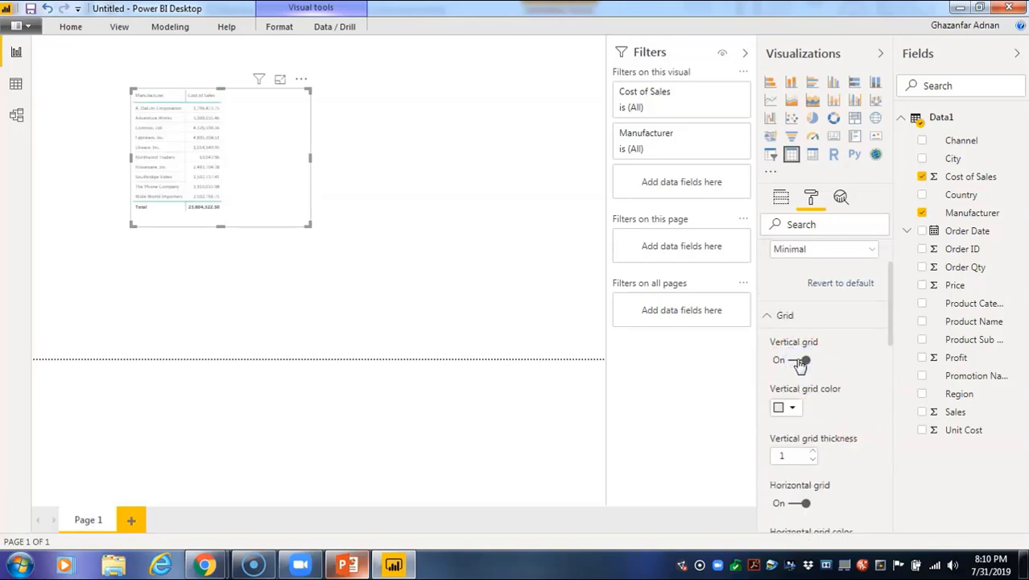
left_click(799, 362)
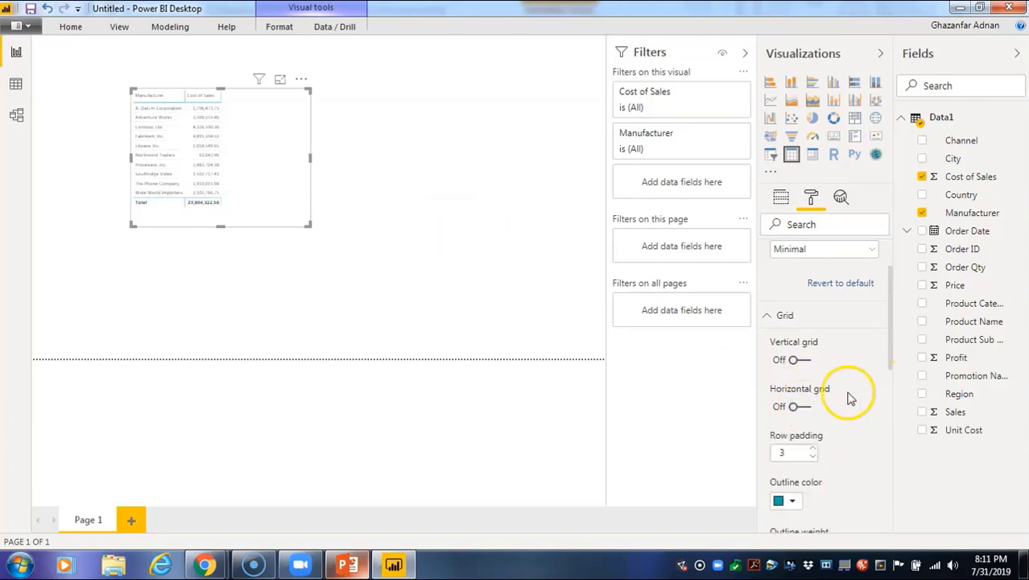
left_click(807, 407)
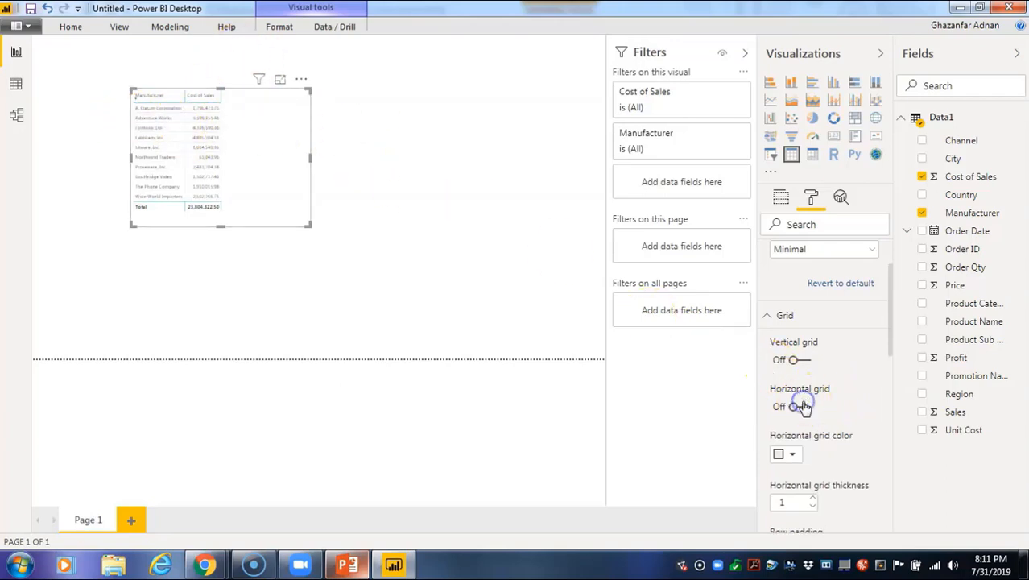
scroll(841, 377, "down", 1)
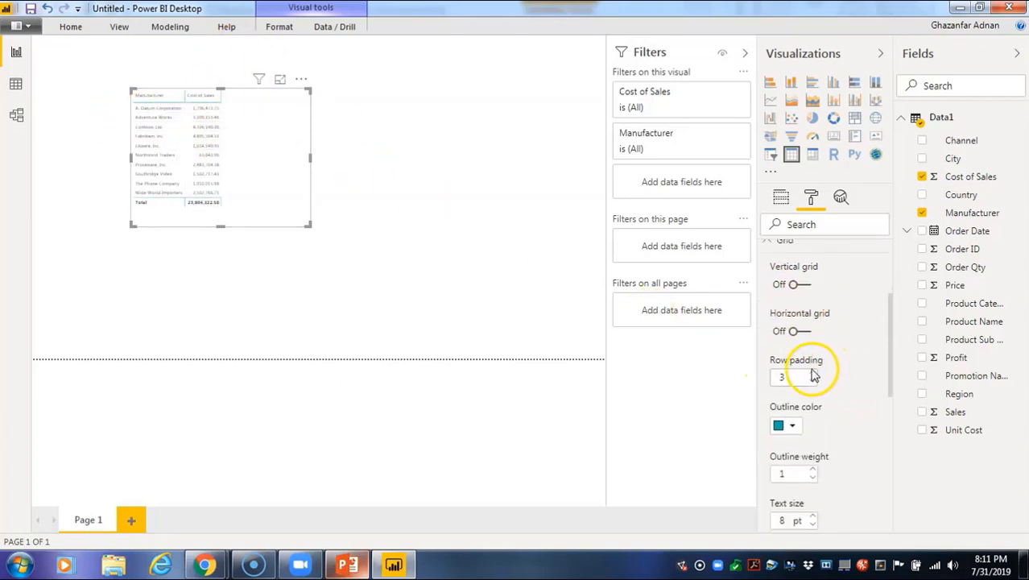
left_click(795, 331)
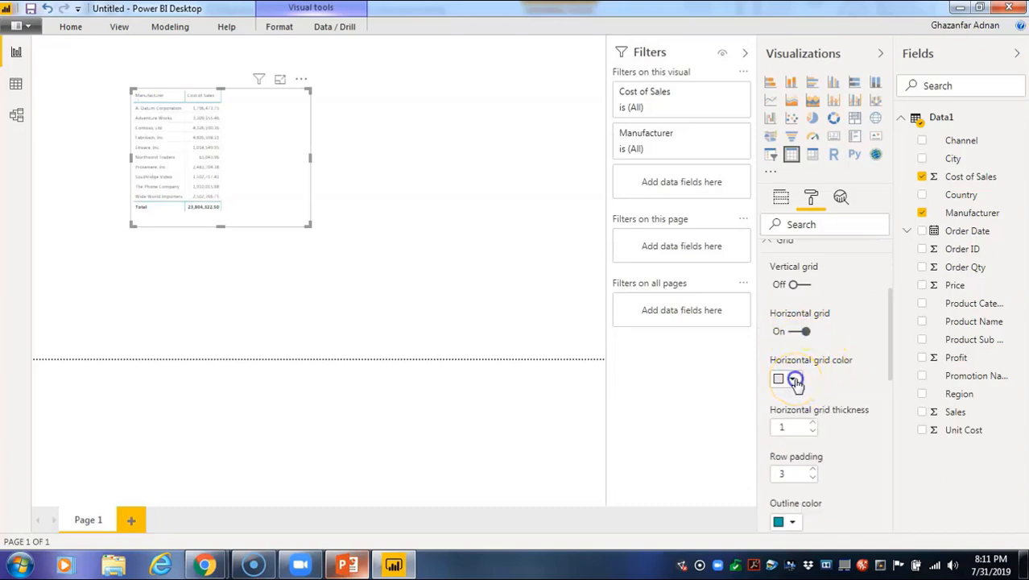
Color the table's horizontal grid lines black and set the horizontal grid thickness to 6
left_click(794, 381)
left_click(786, 314)
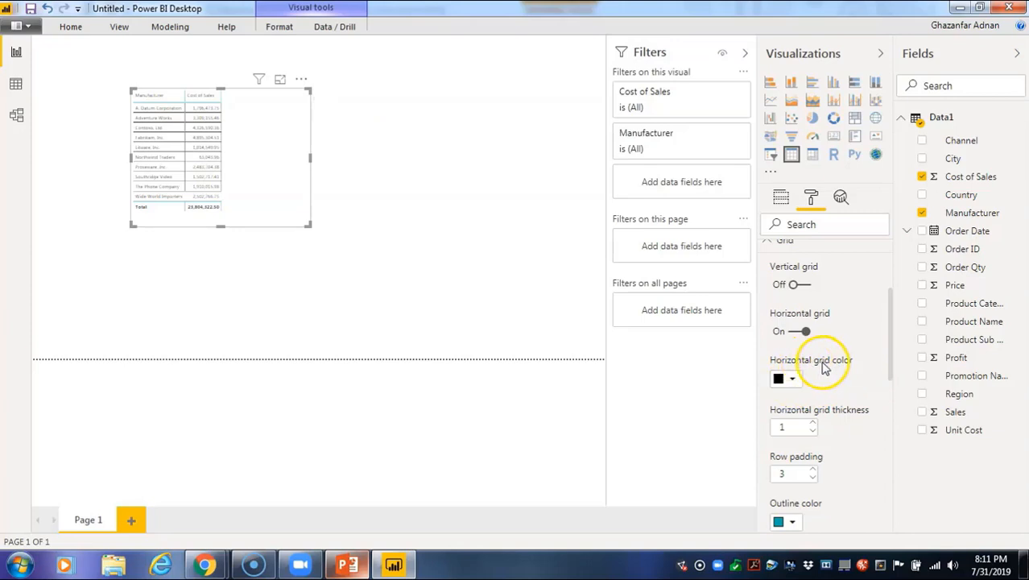
scroll(856, 335, "down", 1)
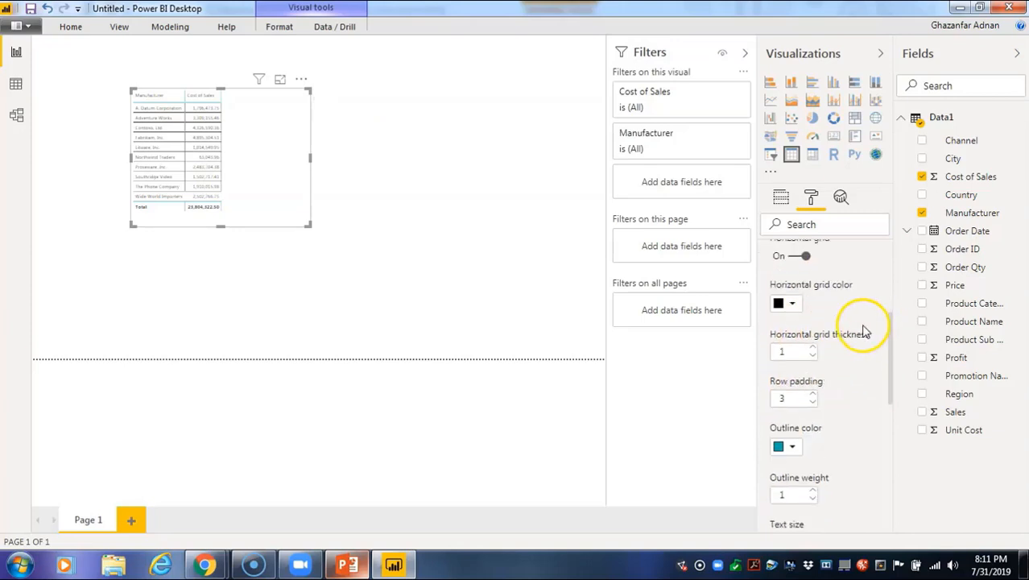
left_click(813, 347)
left_click(814, 347)
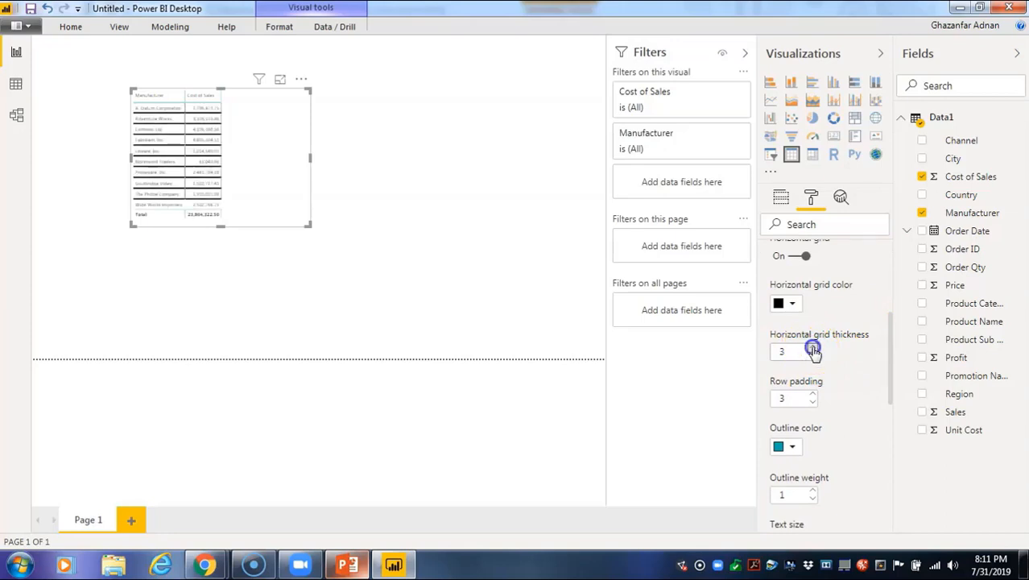
left_click(814, 347)
left_click(813, 347)
left_click(814, 347)
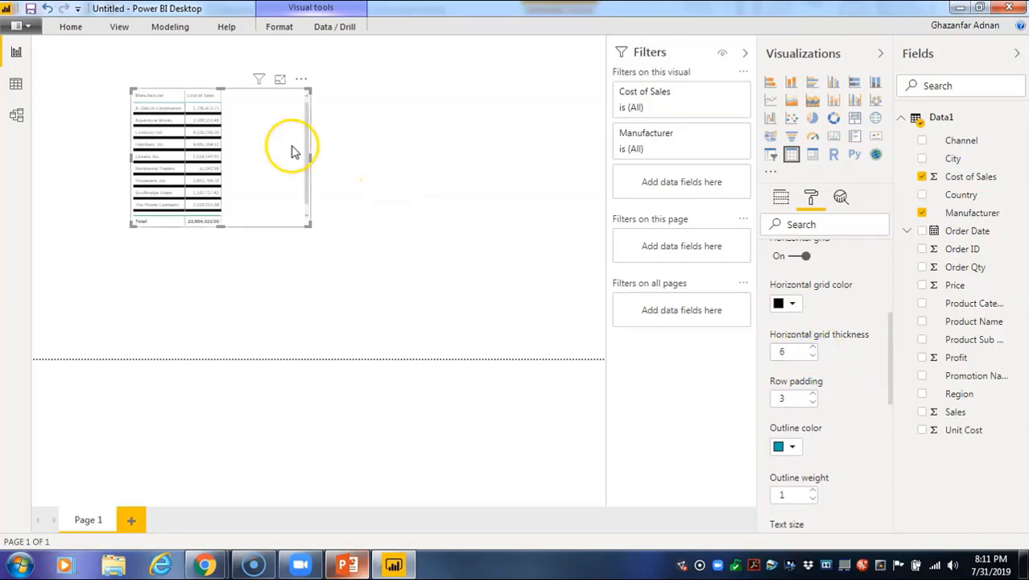
Widen the table visual slightly and reduce the horizontal grid thickness to 3
left_click_drag(310, 161, 315, 192)
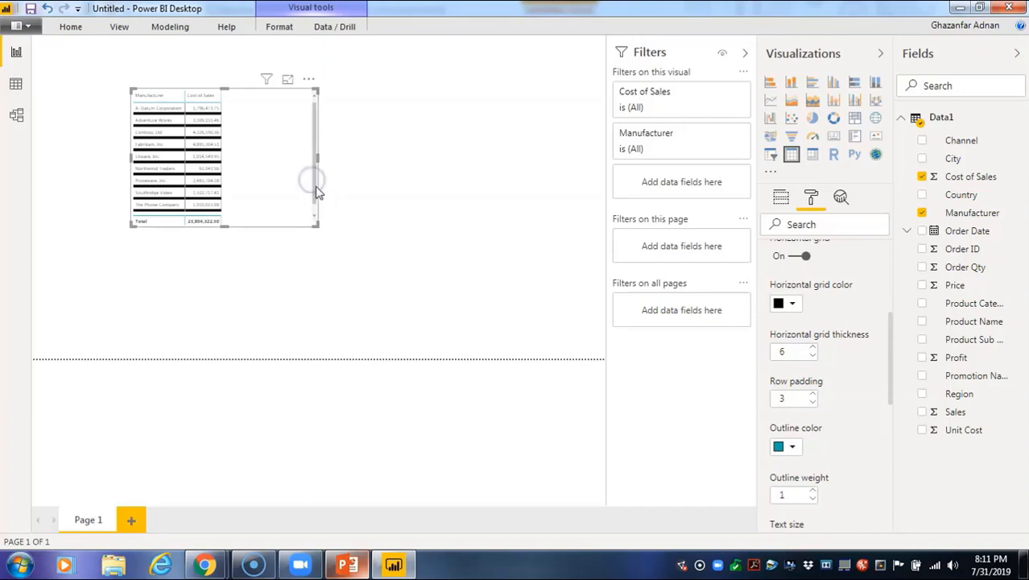
left_click(813, 356)
left_click(813, 357)
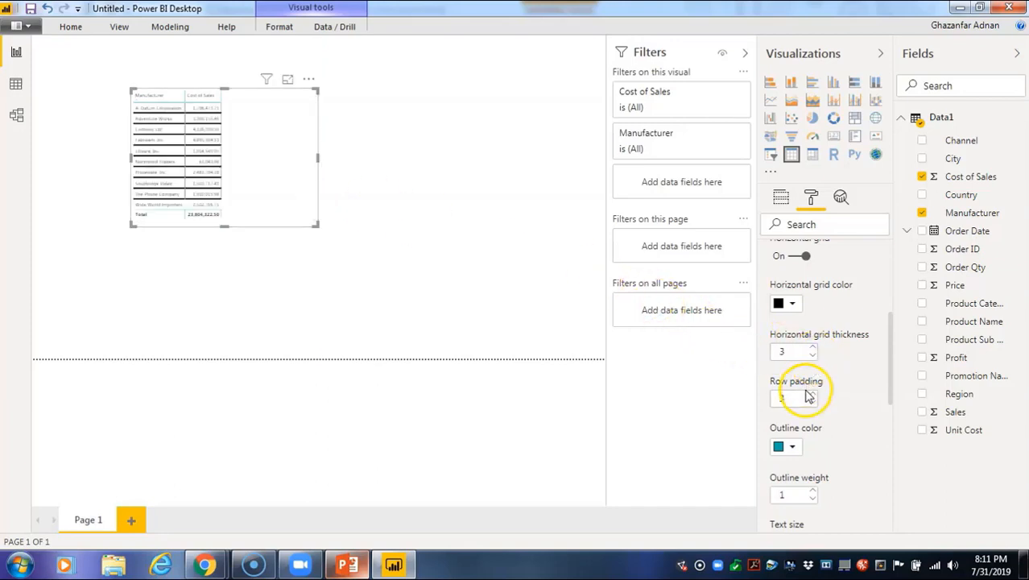
Try a row padding of 5 on the table and return it to 3
left_click(814, 393)
left_click(814, 393)
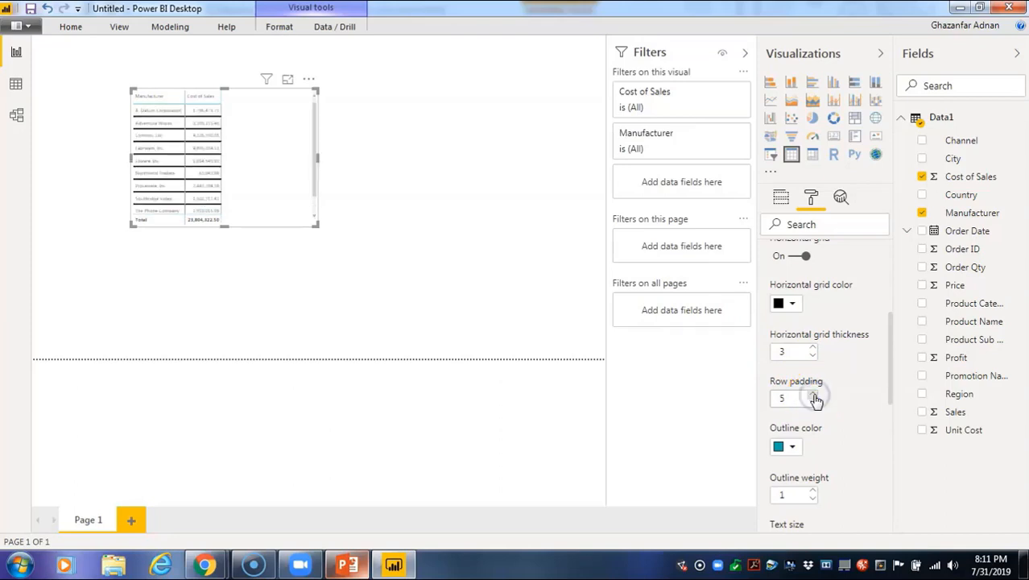
left_click(815, 403)
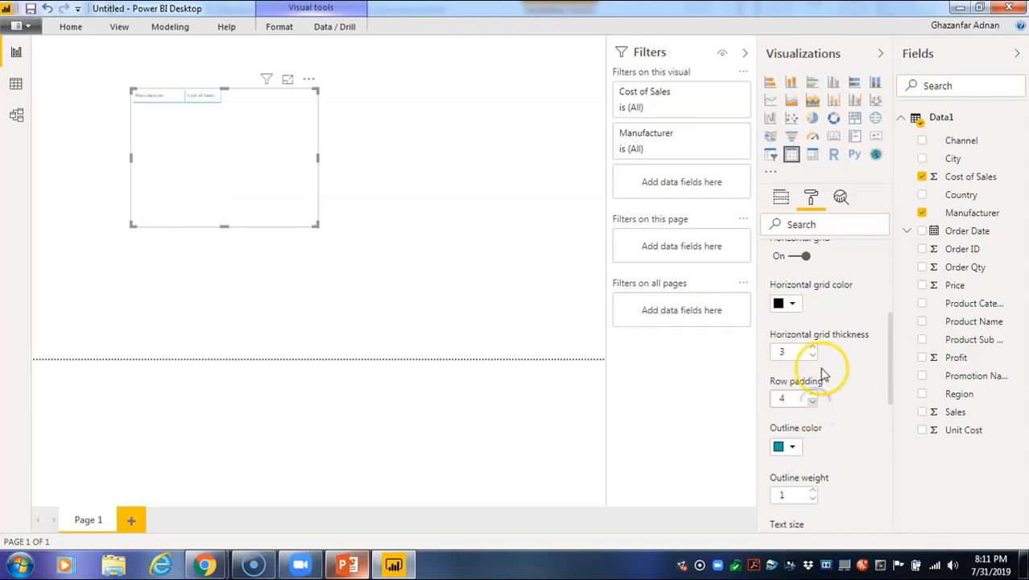
Set the table grid's outline color to another teal shade from the theme colors
scroll(819, 366, "down", 4)
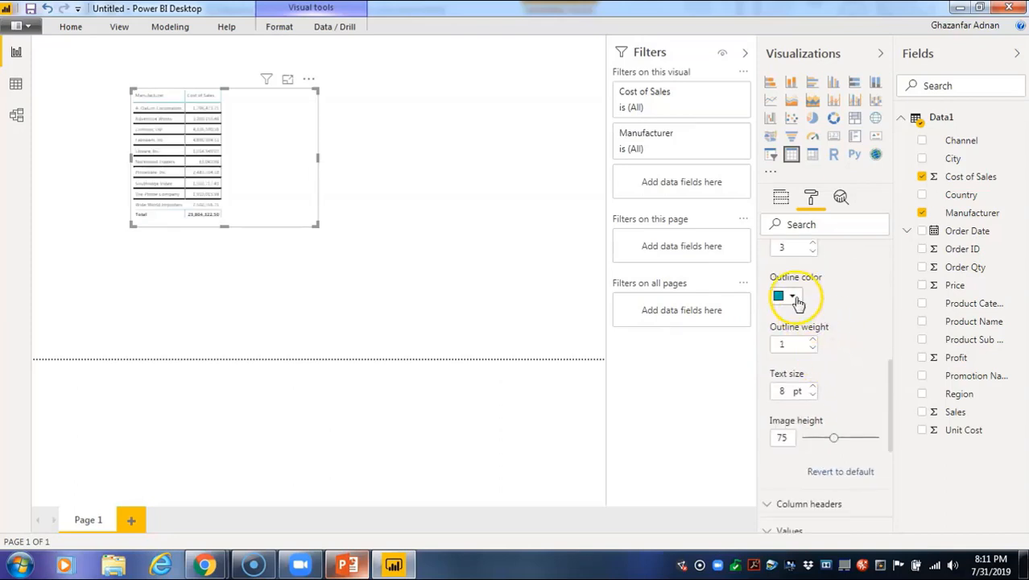
left_click(794, 297)
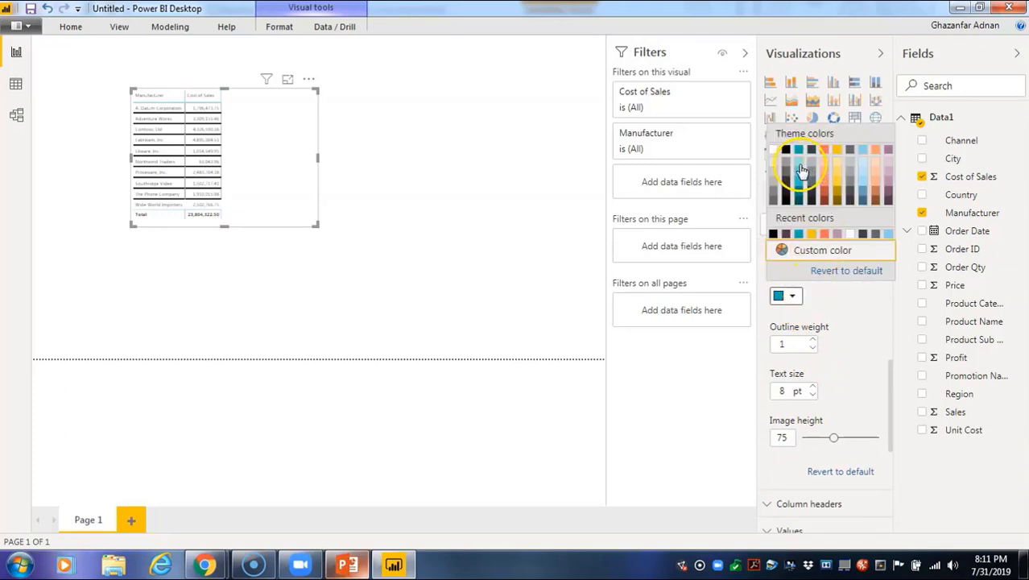
left_click(799, 186)
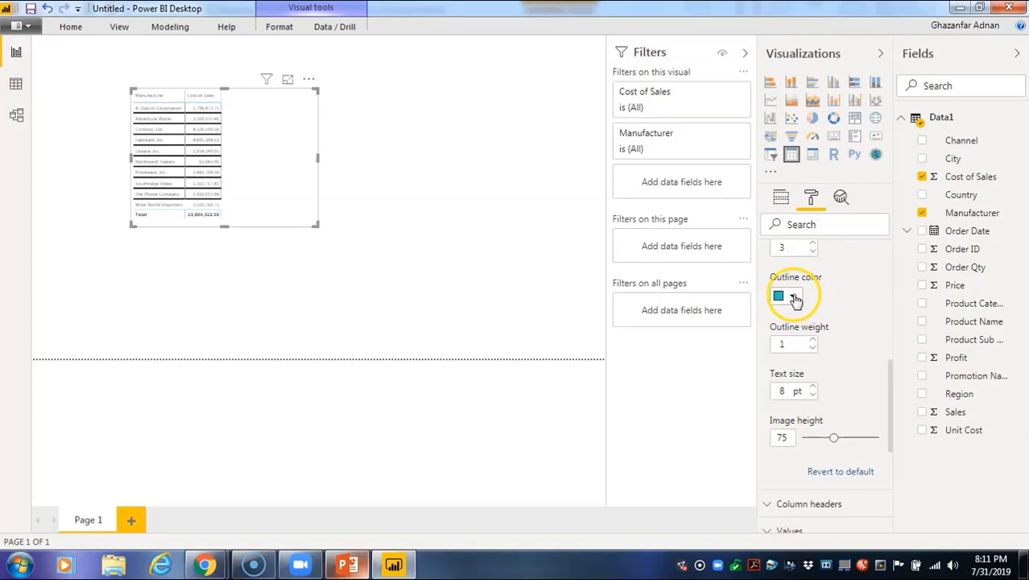
Try an outline weight of 3, return it to 1, and raise the image height to 105
left_click(814, 340)
left_click(814, 340)
left_click(813, 349)
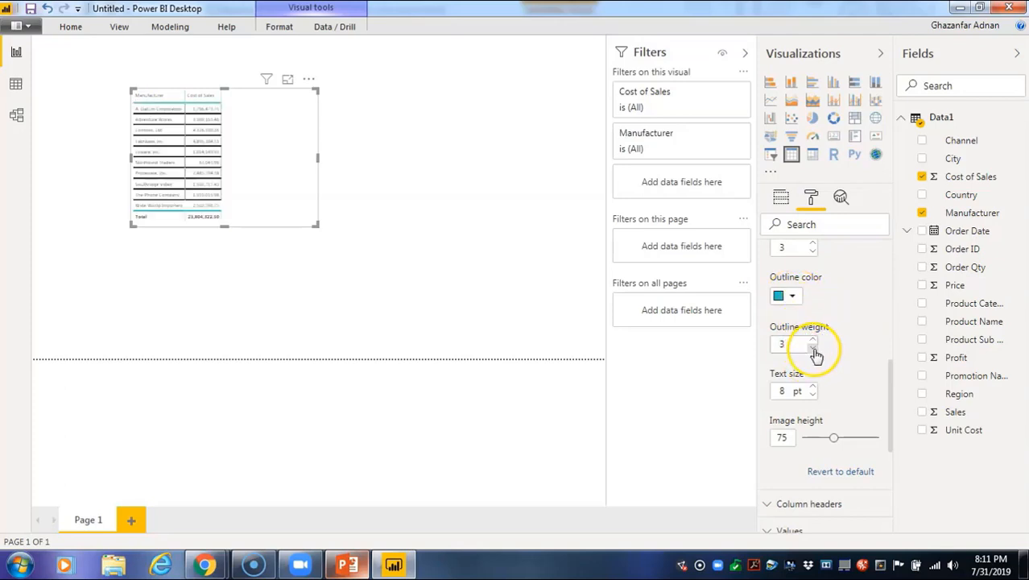
left_click(814, 349)
scroll(864, 345, "down", 2)
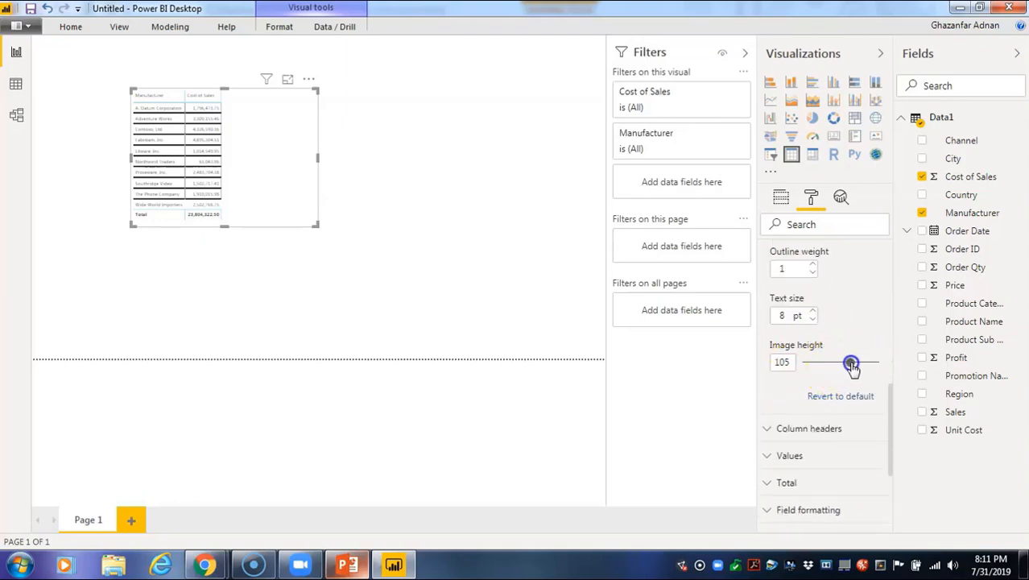
Try red and teal font colors on the table's column headers, and settle on black
scroll(841, 336, "down", 4)
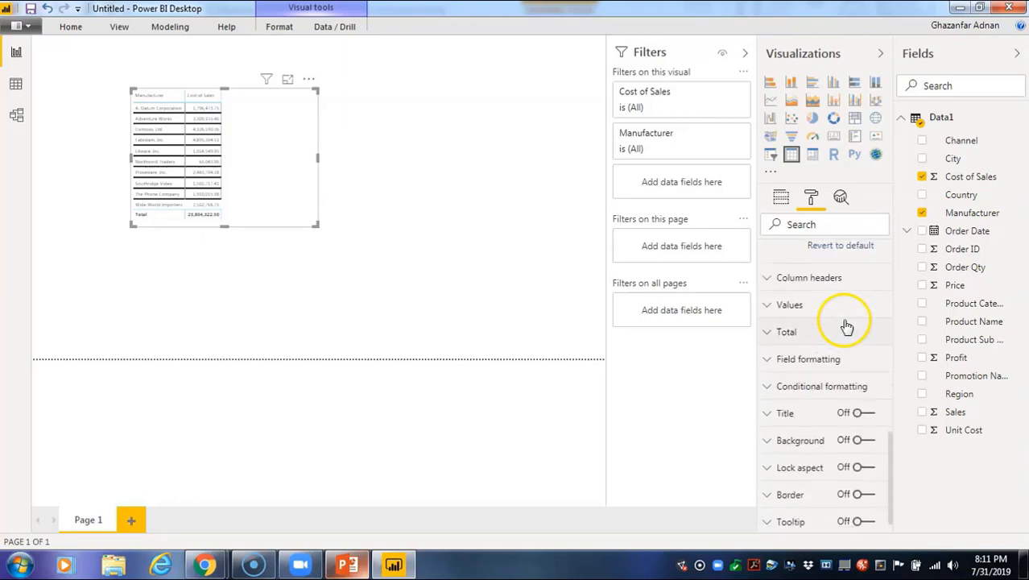
left_click(798, 281)
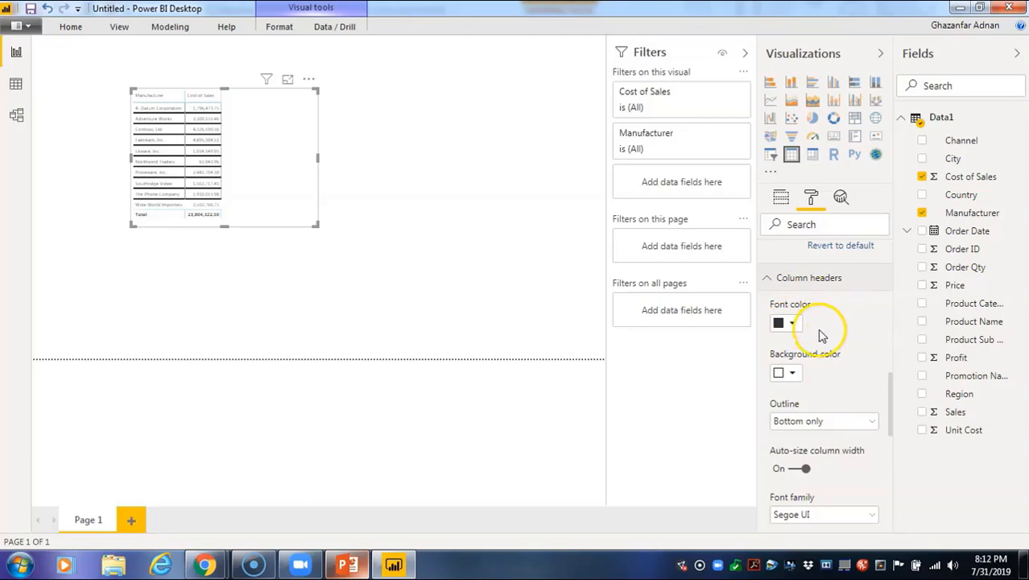
left_click(795, 324)
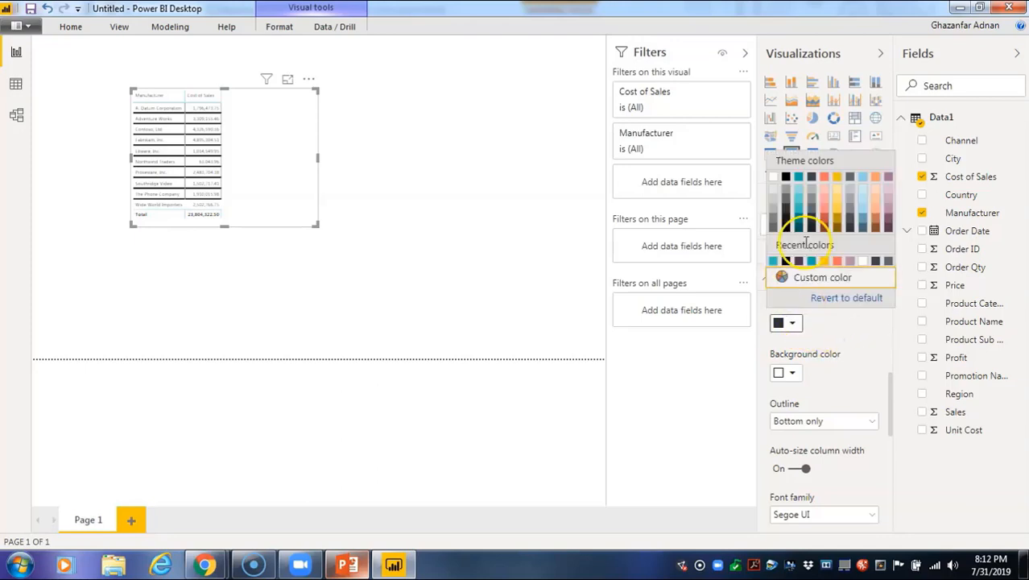
left_click(824, 178)
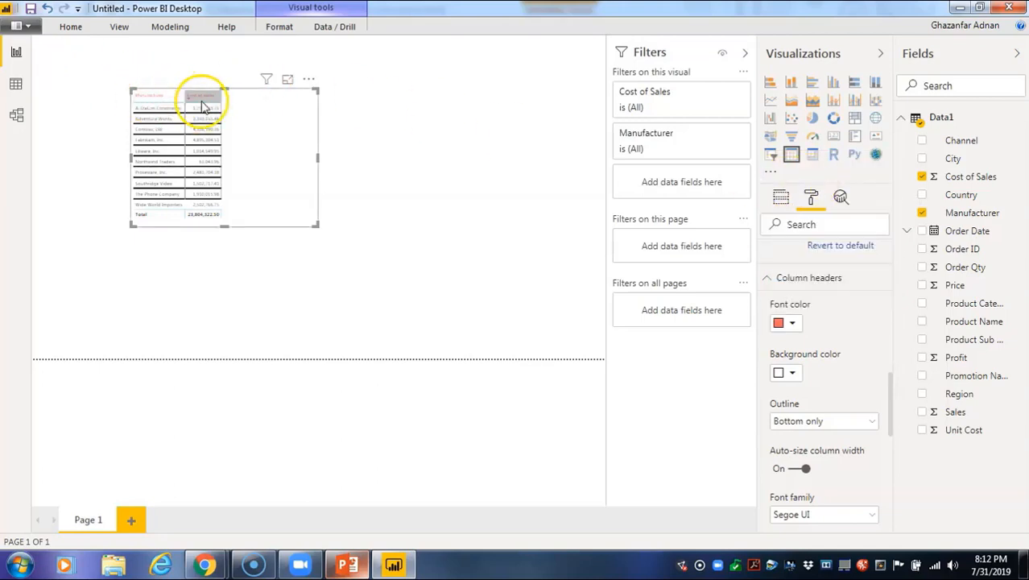
left_click(792, 325)
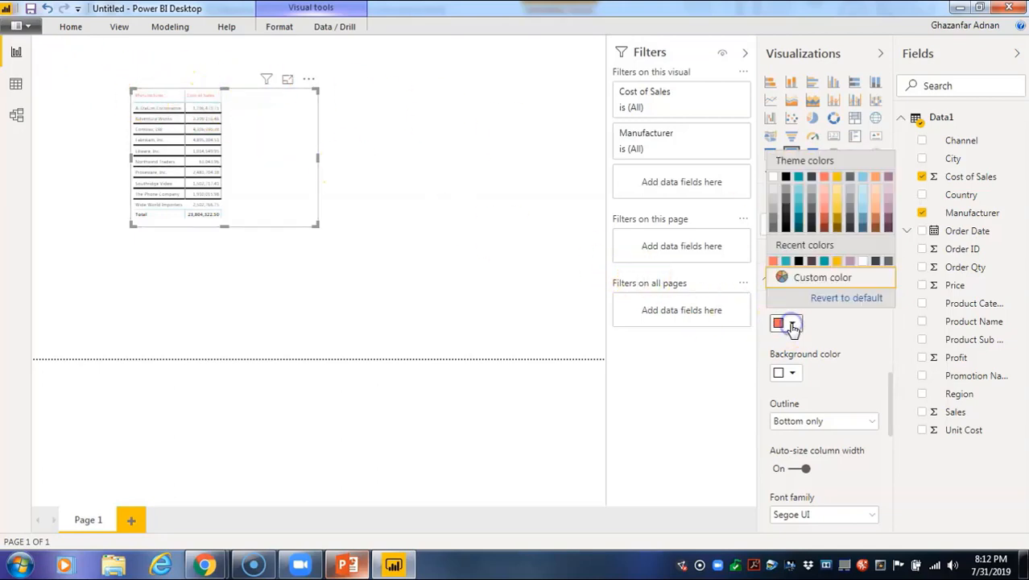
left_click(800, 179)
left_click(794, 323)
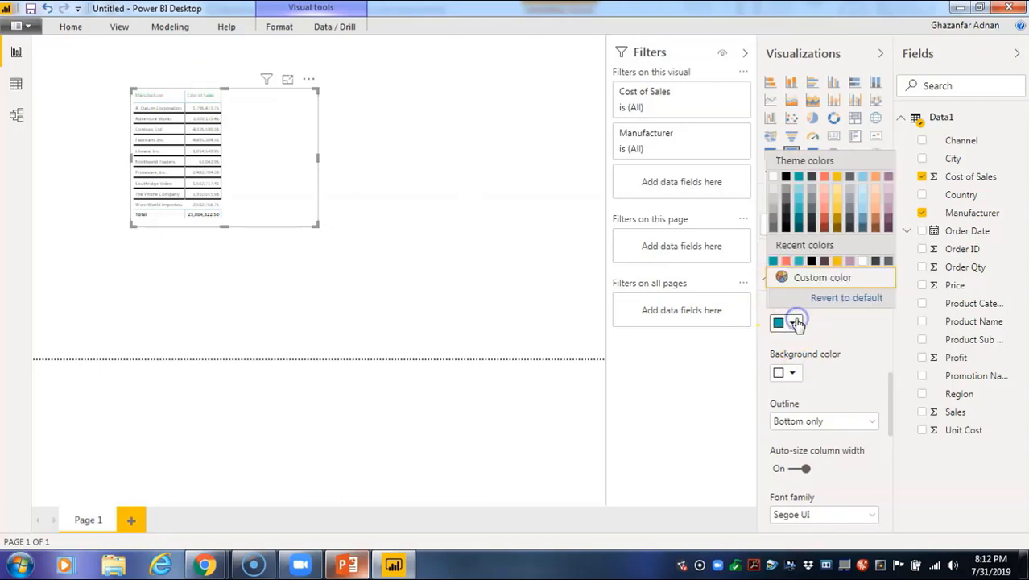
left_click(788, 177)
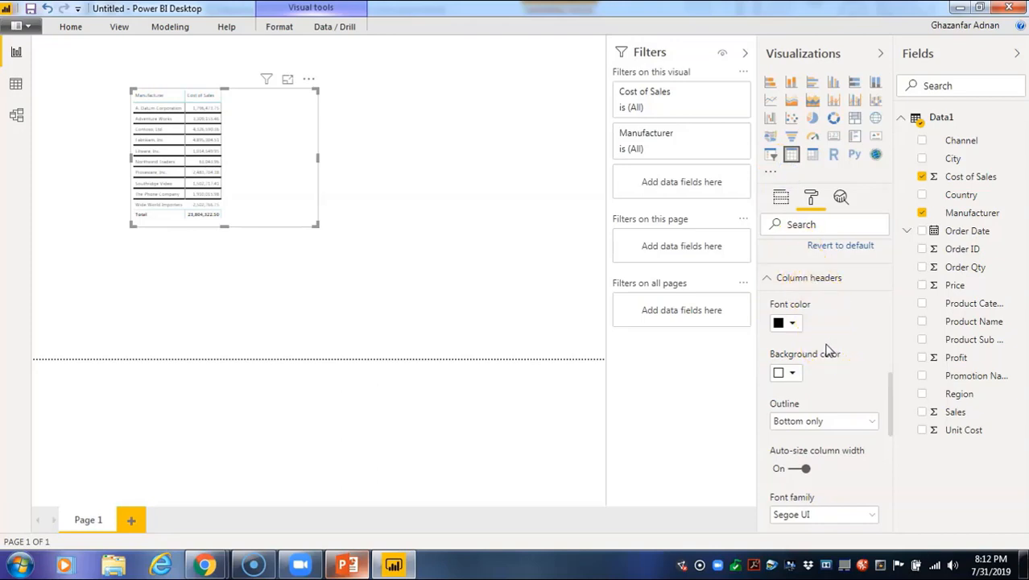
Set the column headers' text size to 11 pt and their font family to Arial Black
scroll(796, 383, "down", 2)
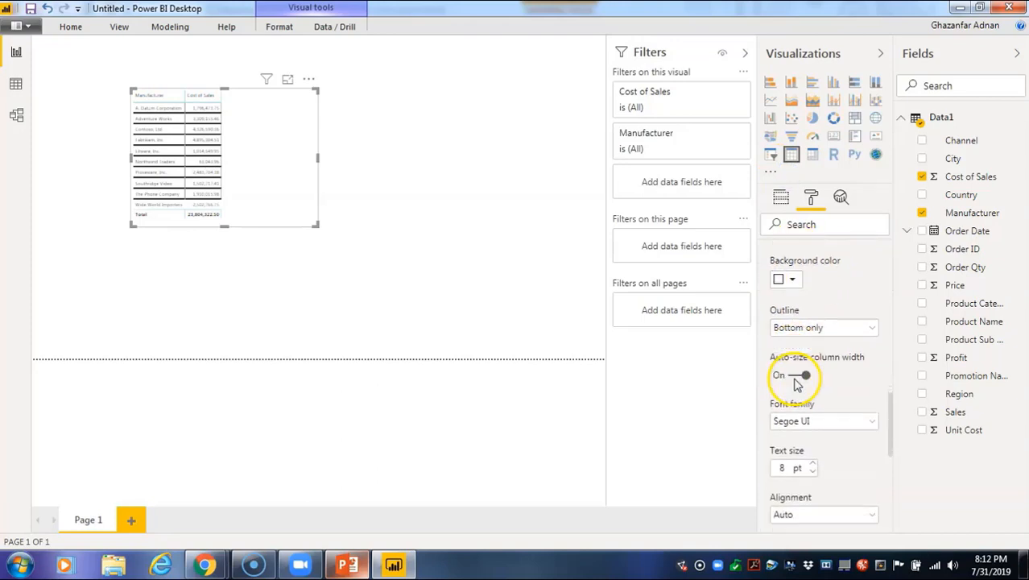
scroll(796, 383, "down", 1)
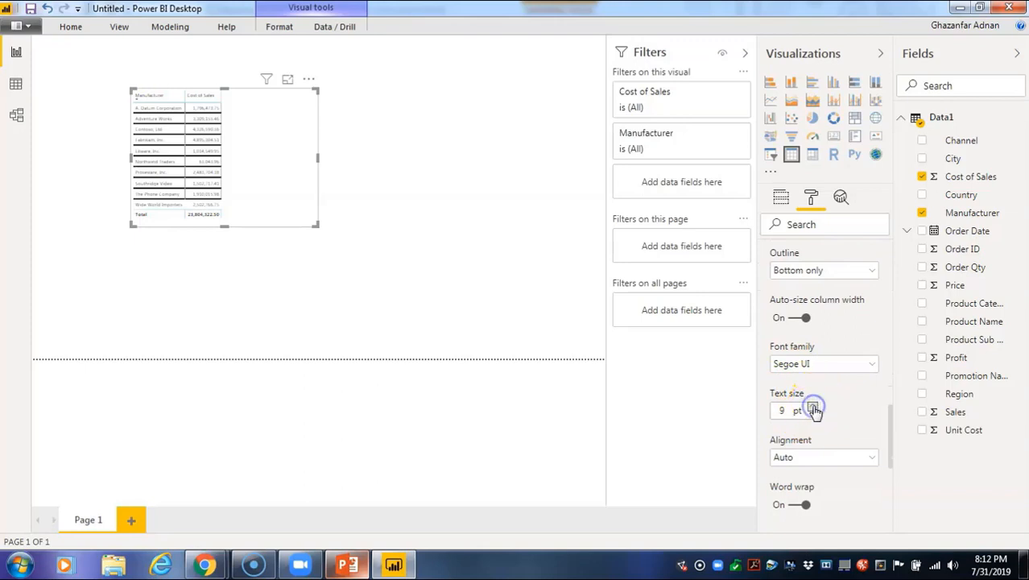
left_click(813, 407)
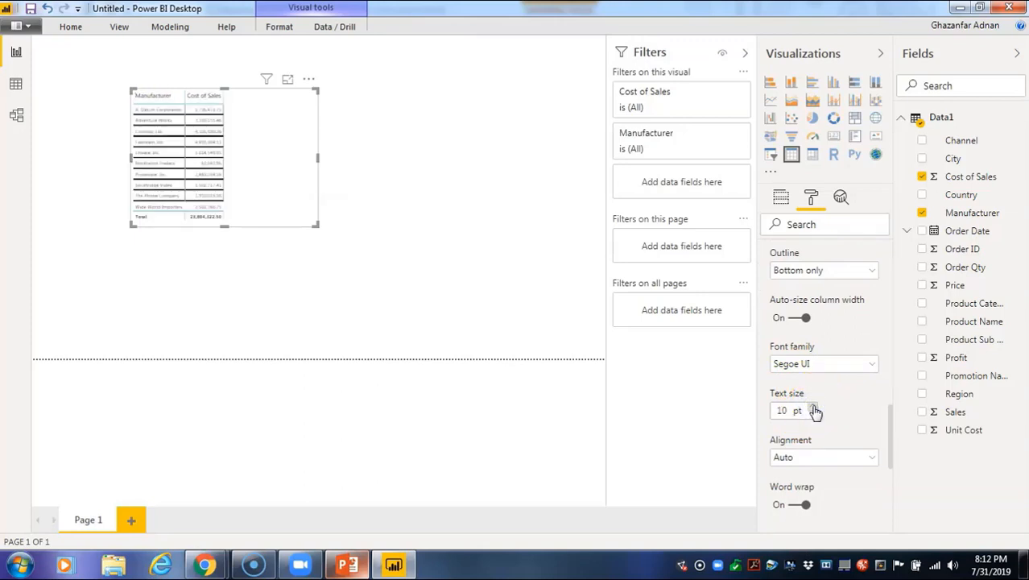
left_click(814, 407)
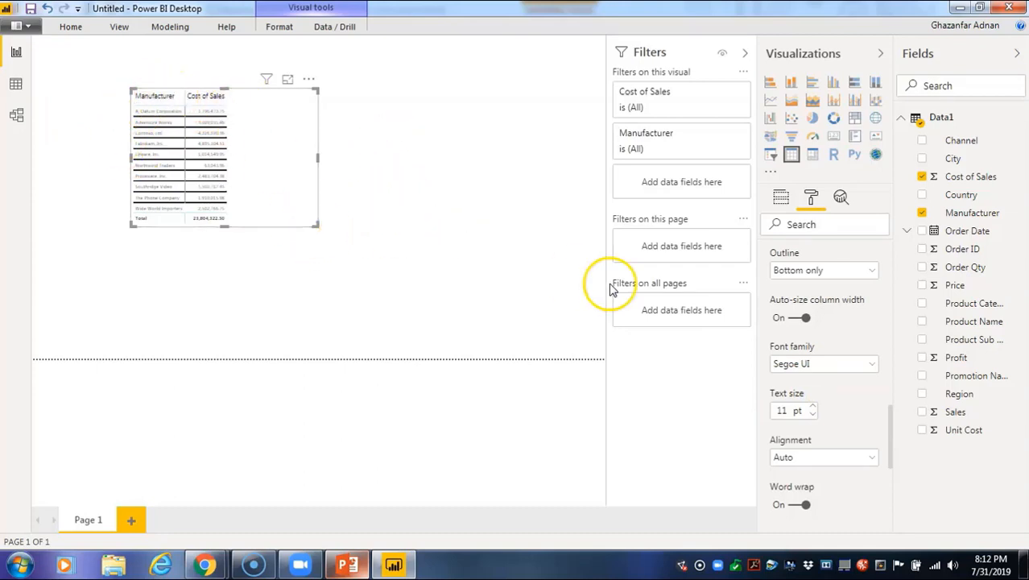
left_click(864, 364)
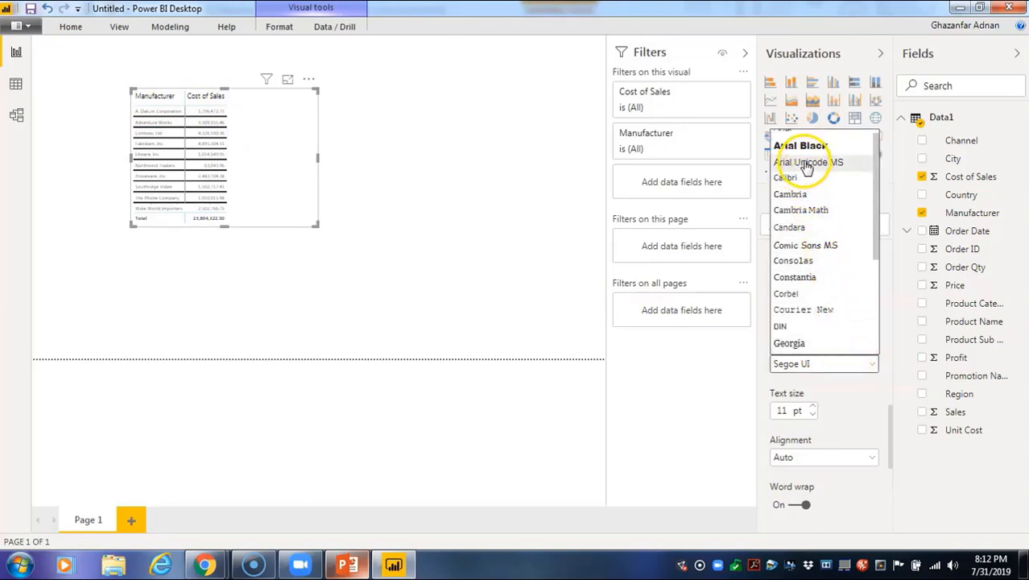
left_click(817, 146)
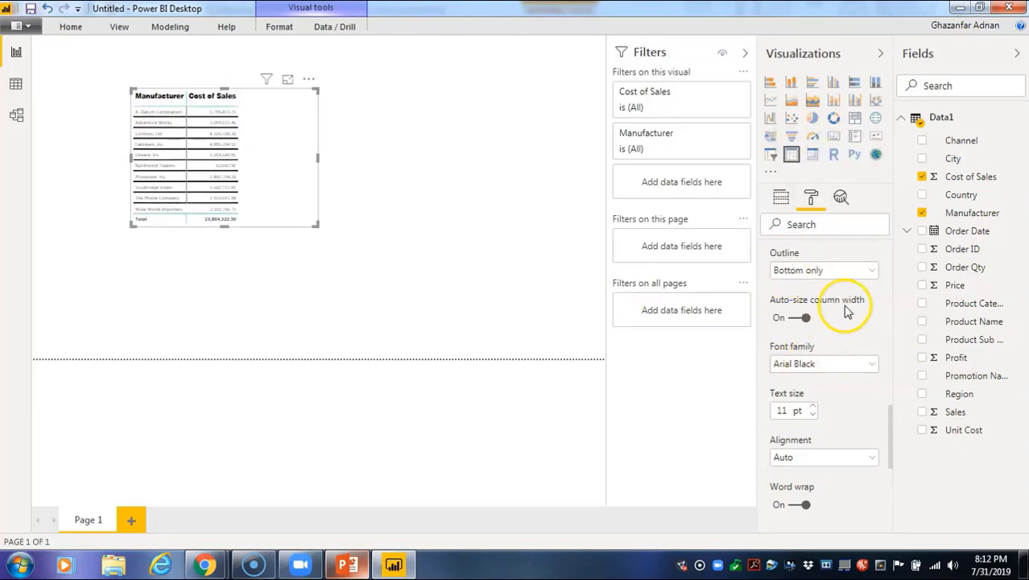
left_click(892, 427)
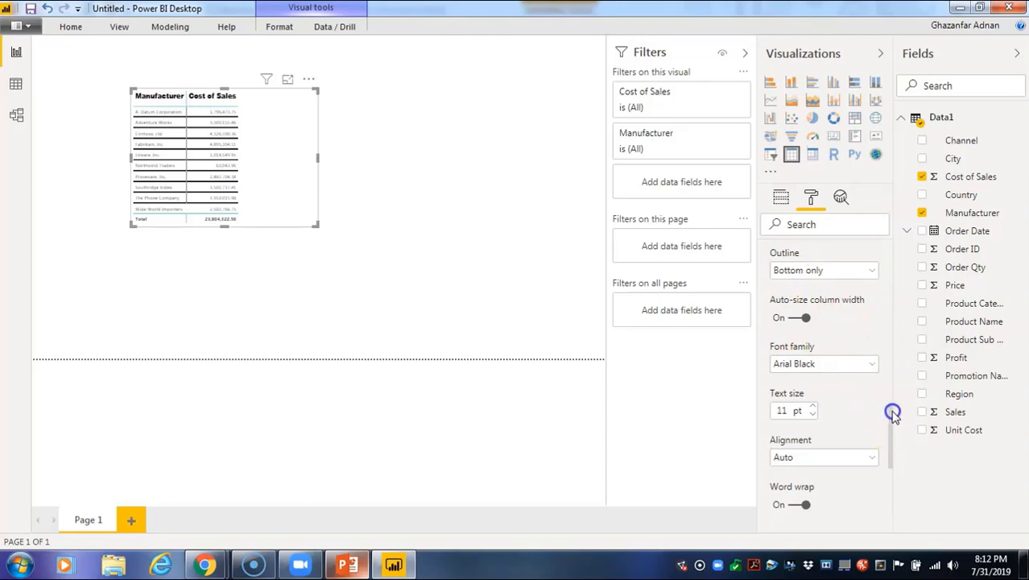
scroll(854, 420, "down", 3)
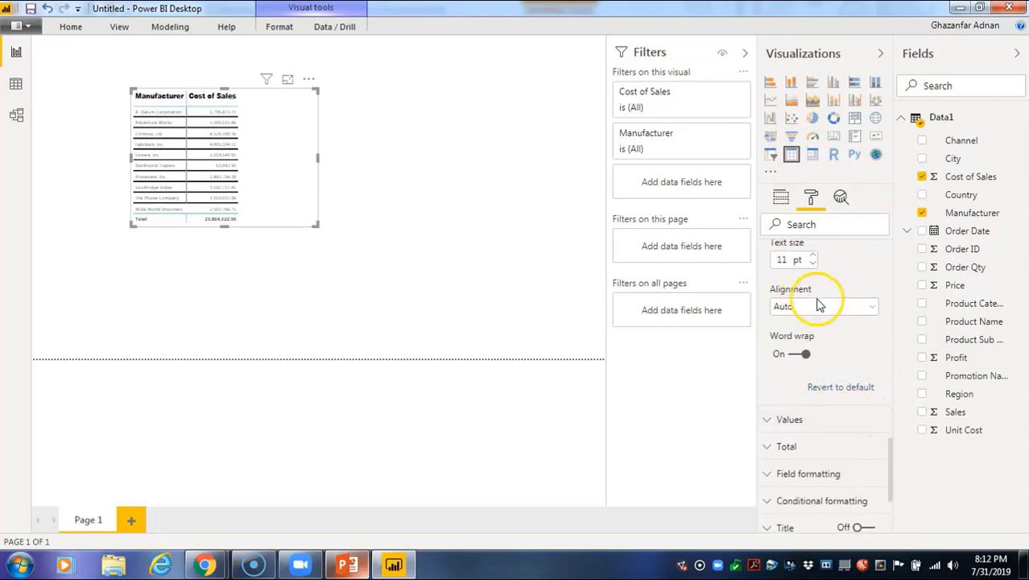
Try Center and Left alignment on the table's column headers, and settle on Right
left_click(874, 310)
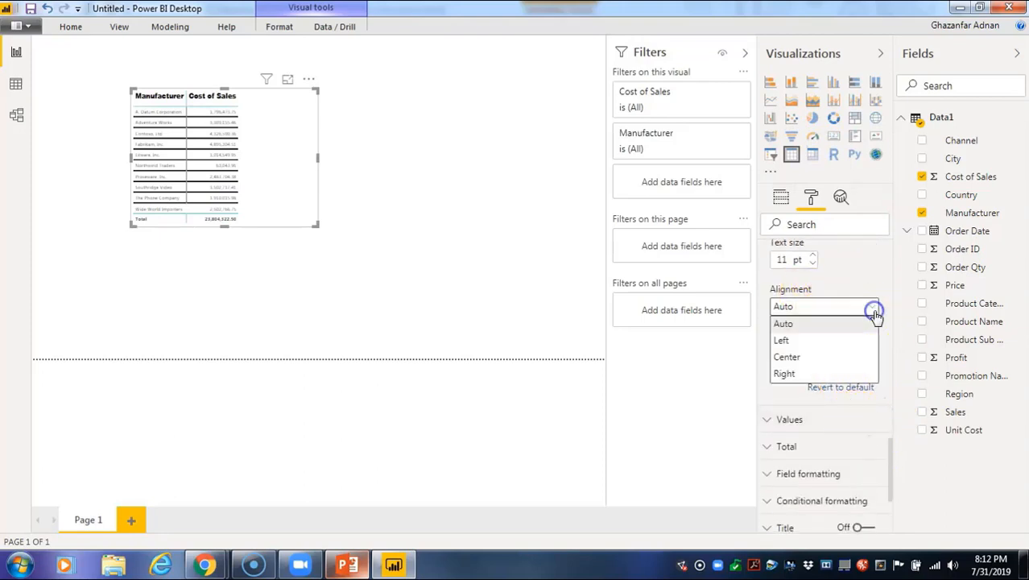
left_click(832, 357)
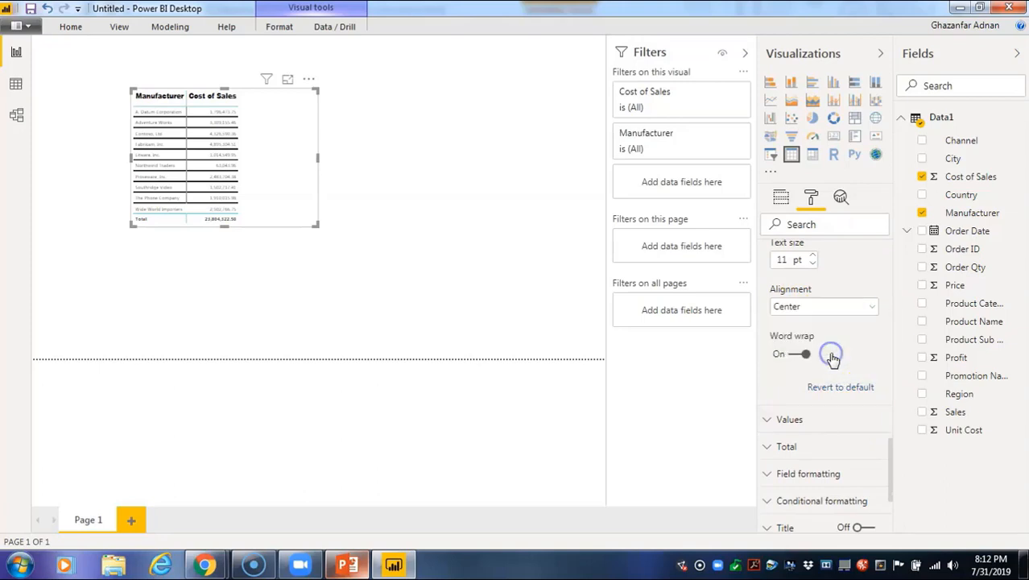
left_click(855, 306)
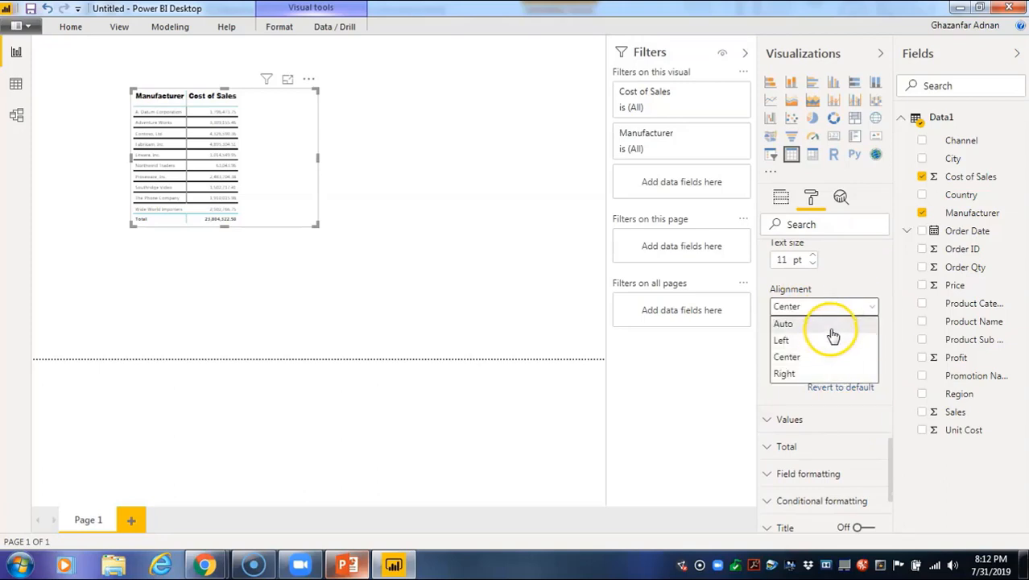
left_click(831, 342)
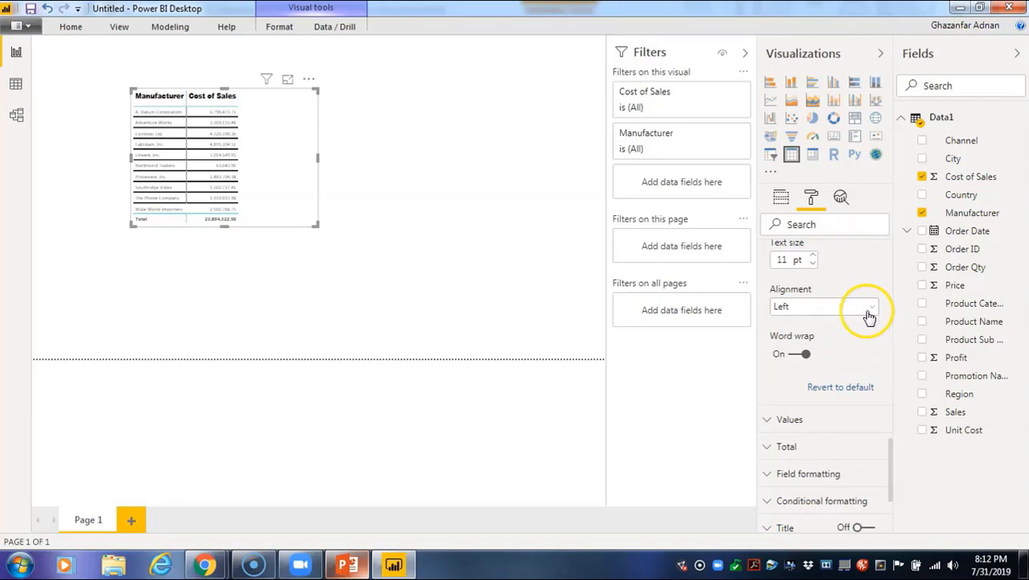
left_click(867, 314)
left_click(845, 373)
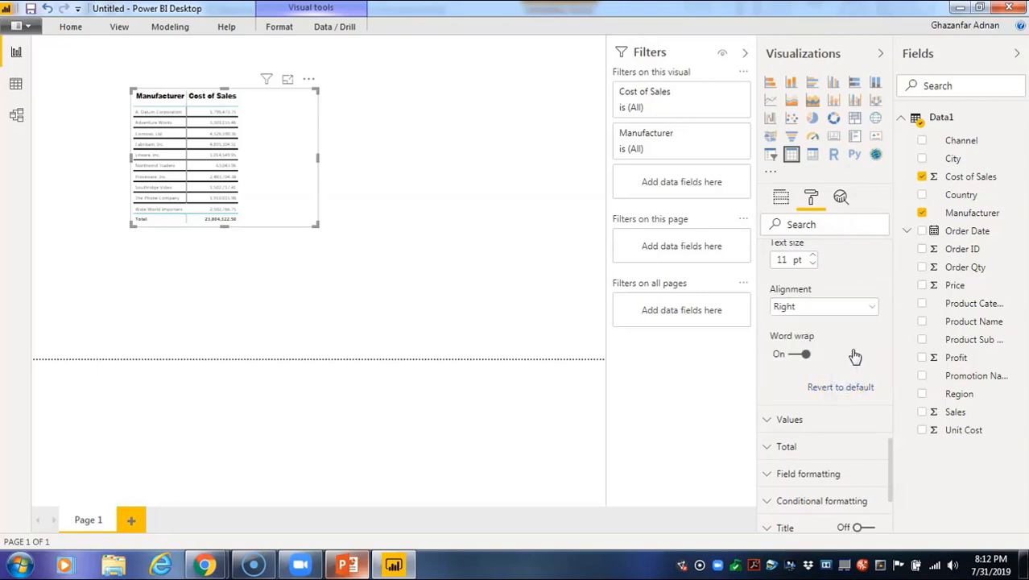
scroll(855, 355, "down", 3)
scroll(857, 333, "up", 3)
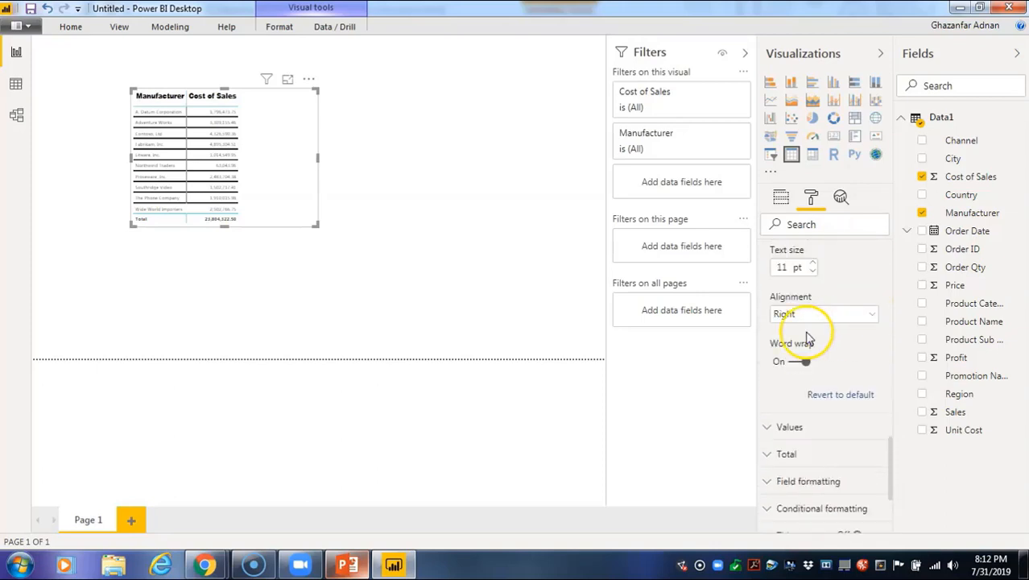
Try a teal font color on the table's values, and settle on black
left_click(807, 428)
scroll(813, 387, "down", 3)
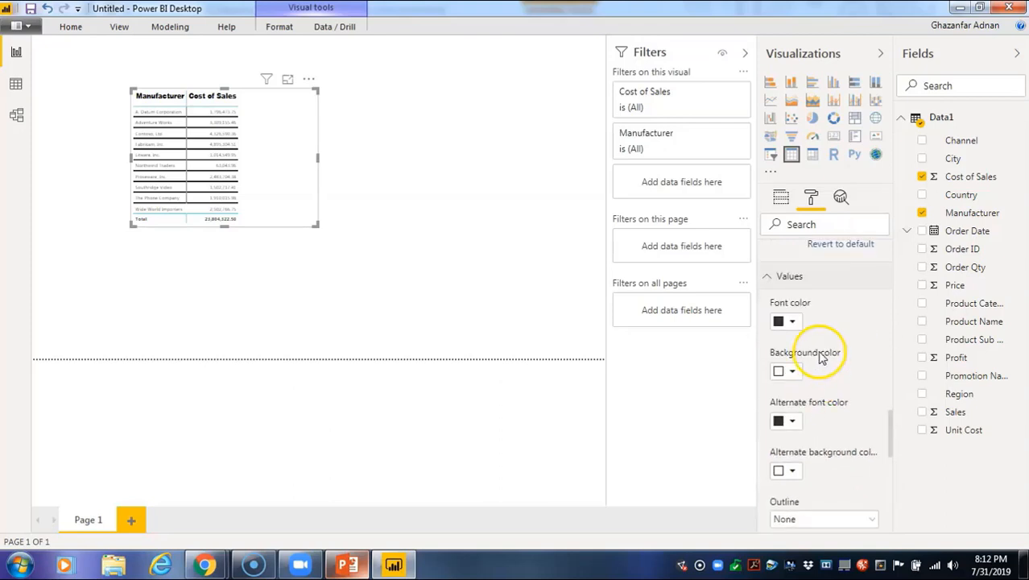
scroll(820, 354, "down", 3)
scroll(820, 355, "up", 3)
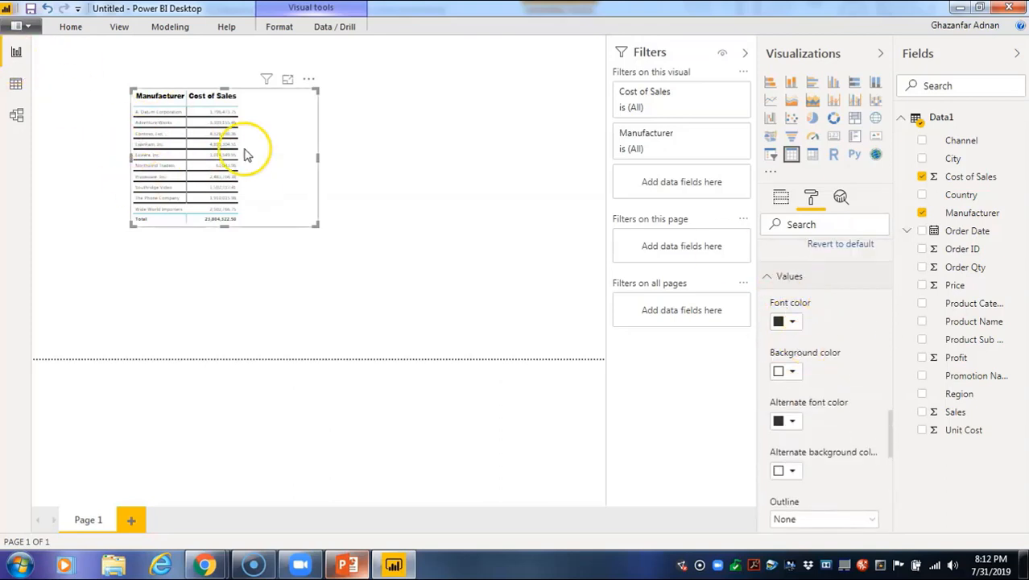
left_click(793, 322)
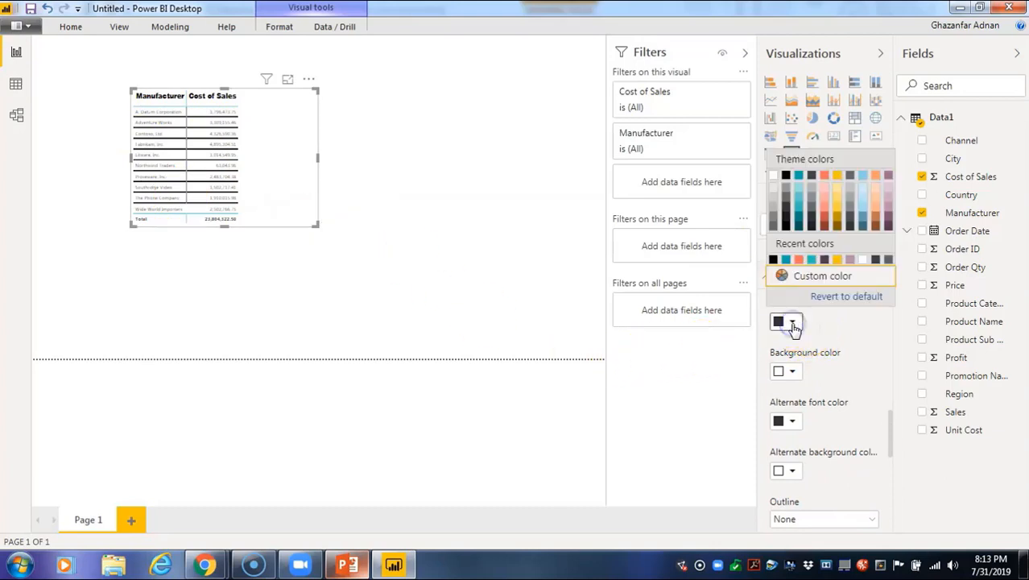
left_click(799, 206)
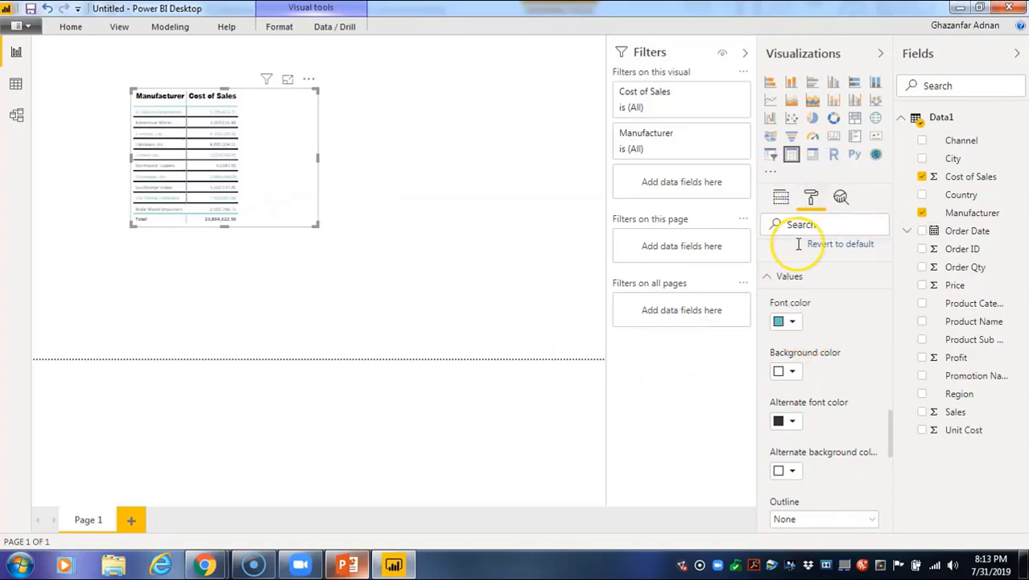
left_click(794, 322)
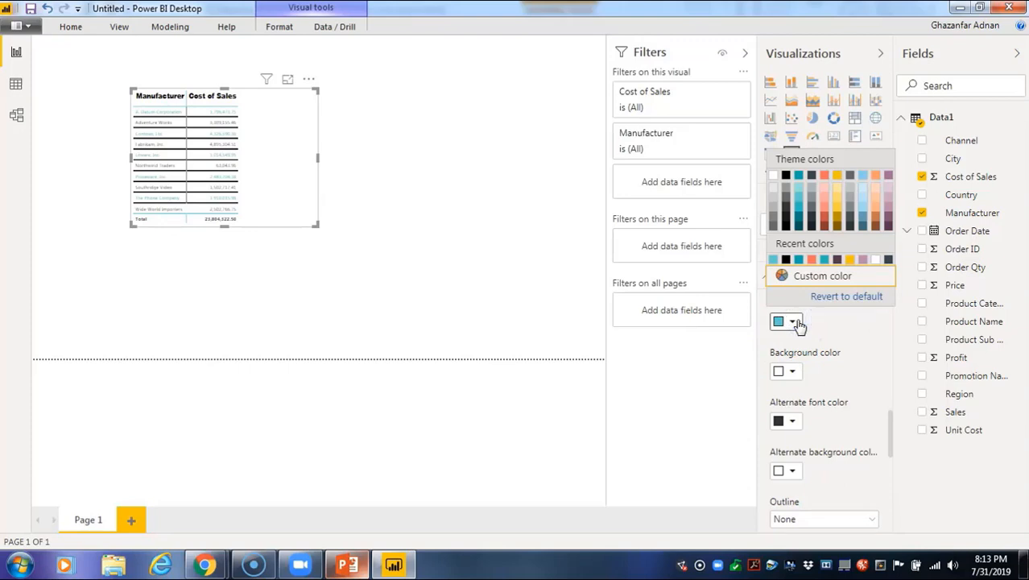
left_click(786, 183)
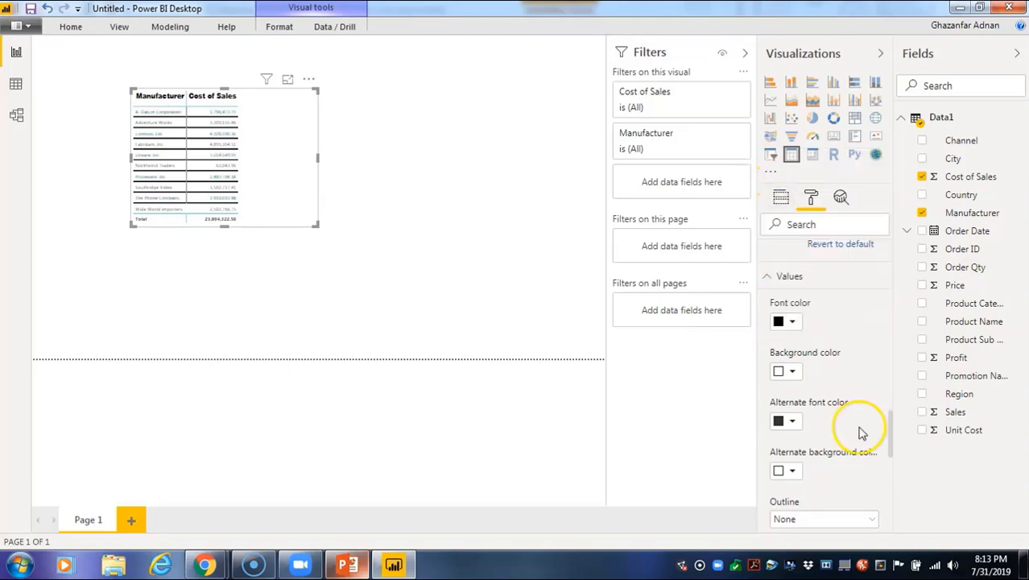
Set the values' text size to 14 pt and enlarge the table visual to fit all rows
scroll(861, 432, "down", 3)
scroll(851, 416, "down", 2)
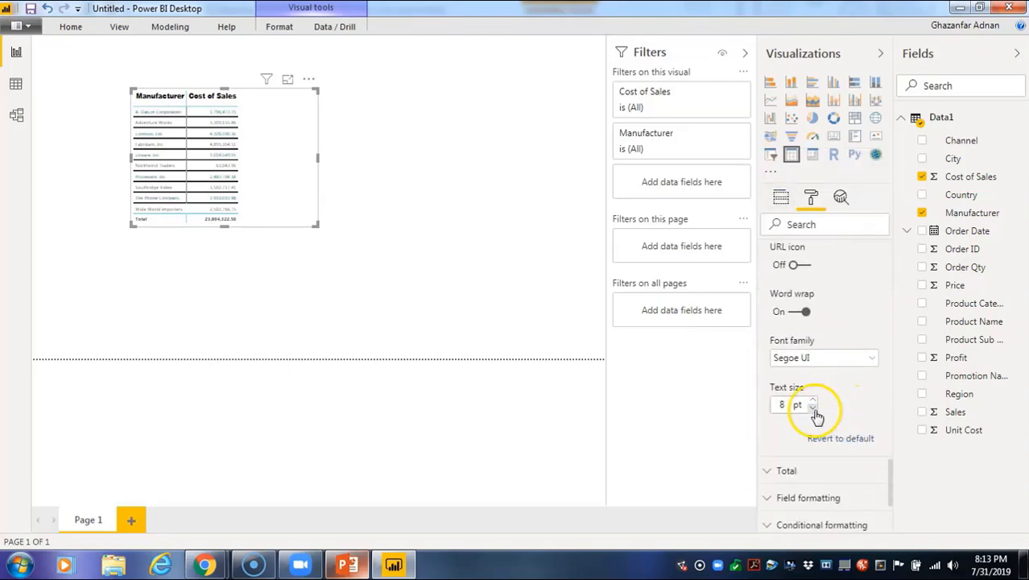
left_click(814, 401)
left_click(815, 401)
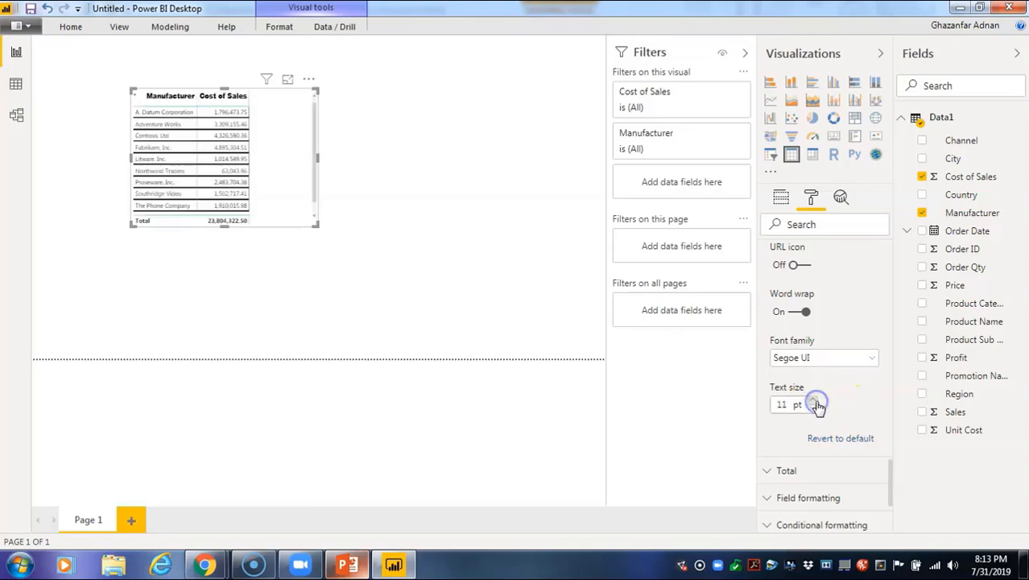
left_click_drag(317, 226, 409, 288)
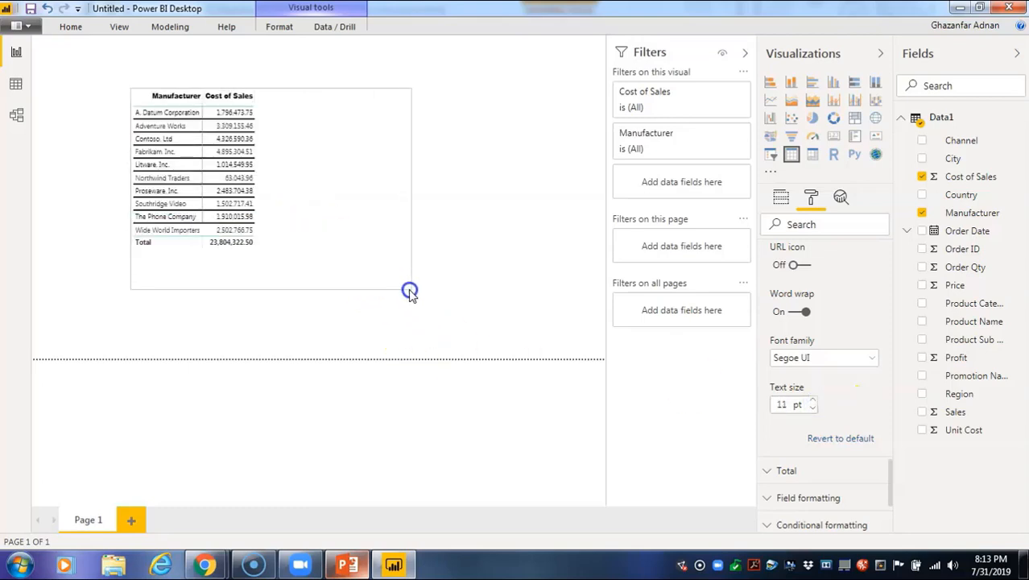
left_click(812, 400)
left_click(812, 400)
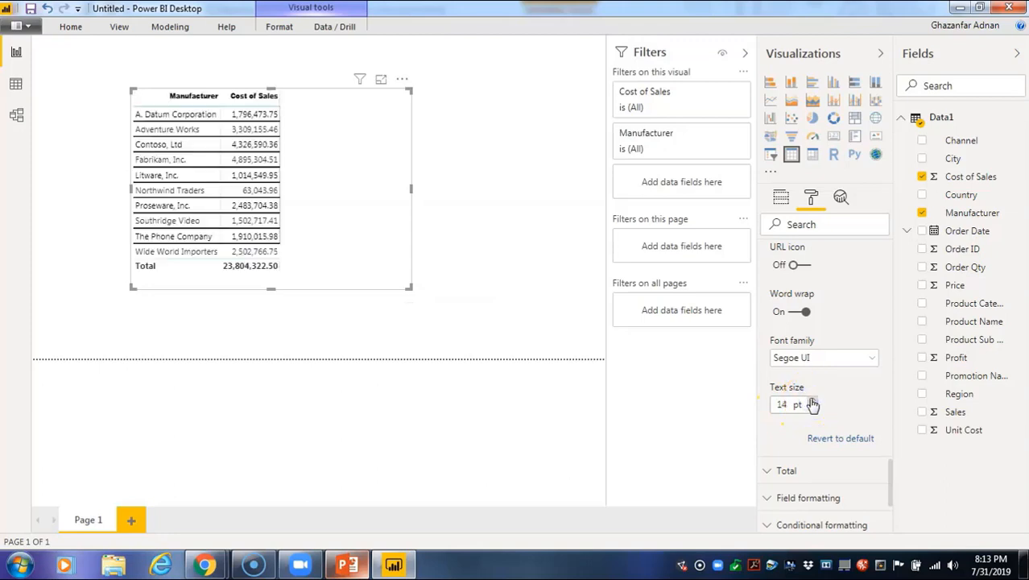
left_click(464, 304)
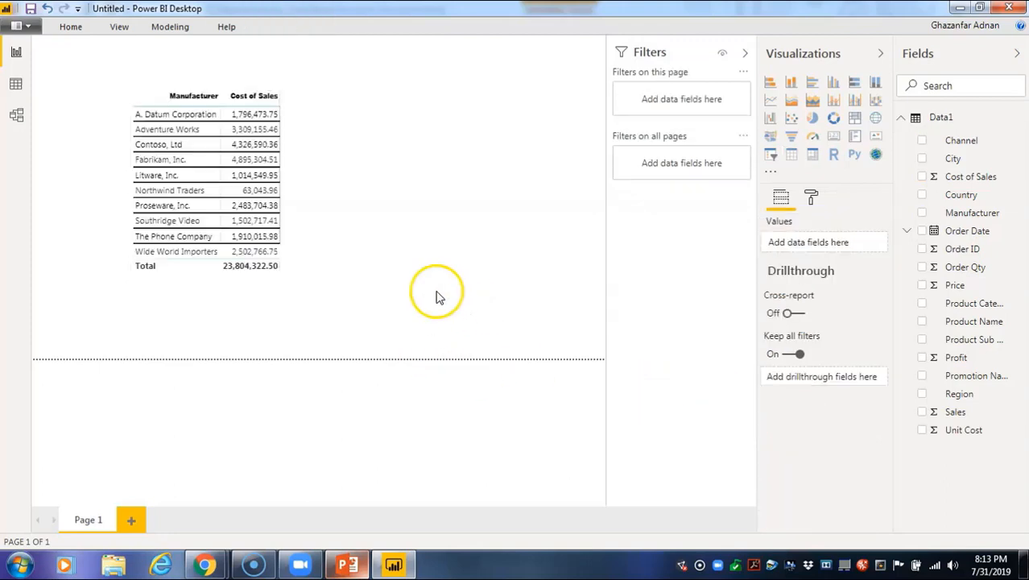
Try turning the table's totals off, and turn them back on
left_click(213, 192)
left_click(812, 198)
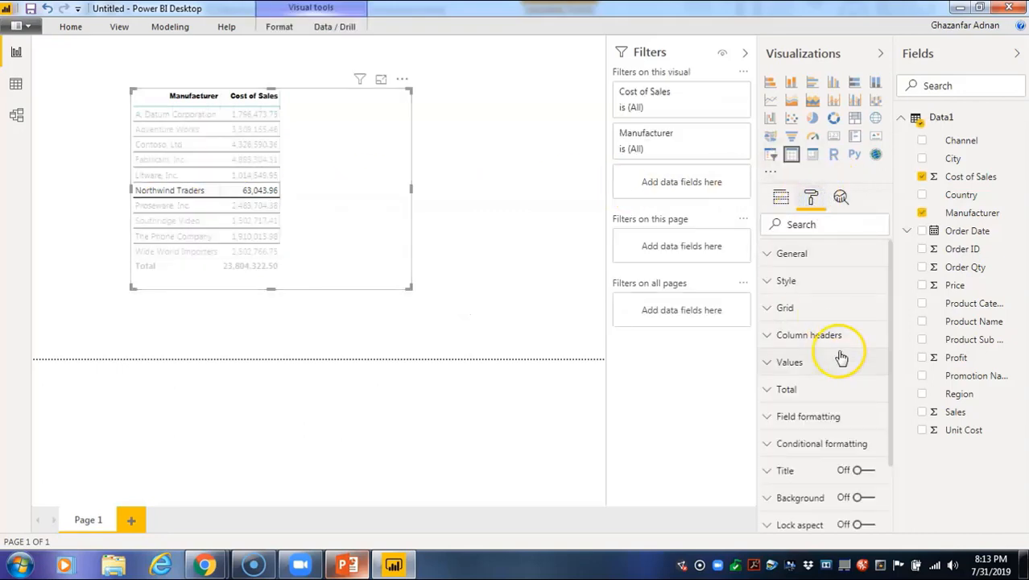
scroll(841, 356, "down", 3)
left_click(787, 306)
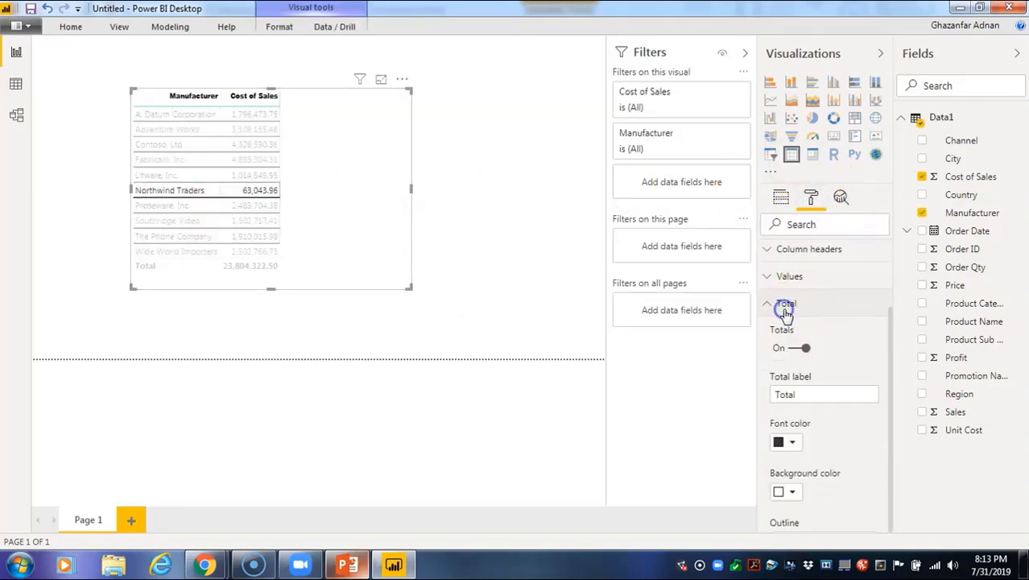
scroll(787, 314, "down", 3)
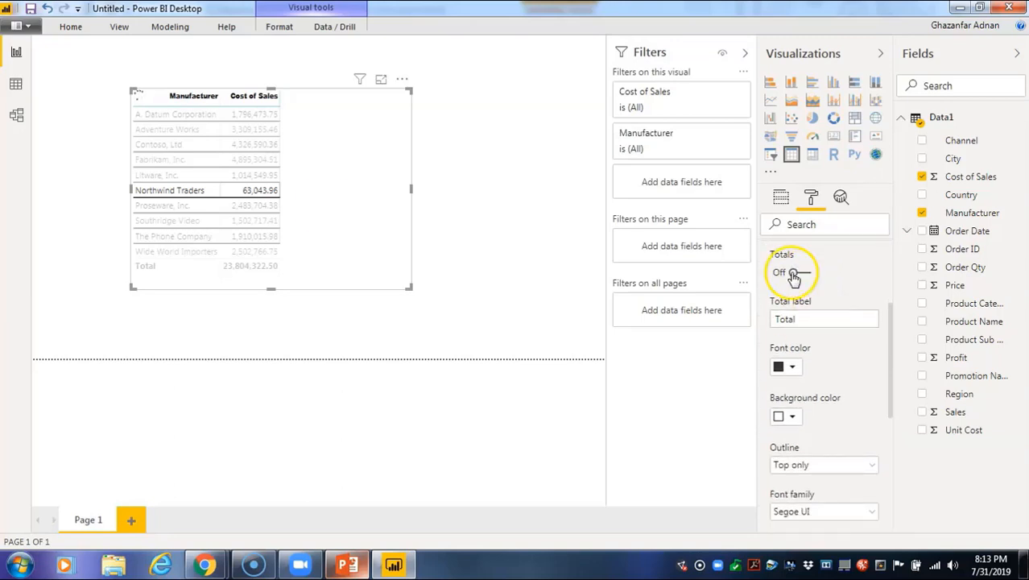
left_click(256, 219)
left_click(258, 219)
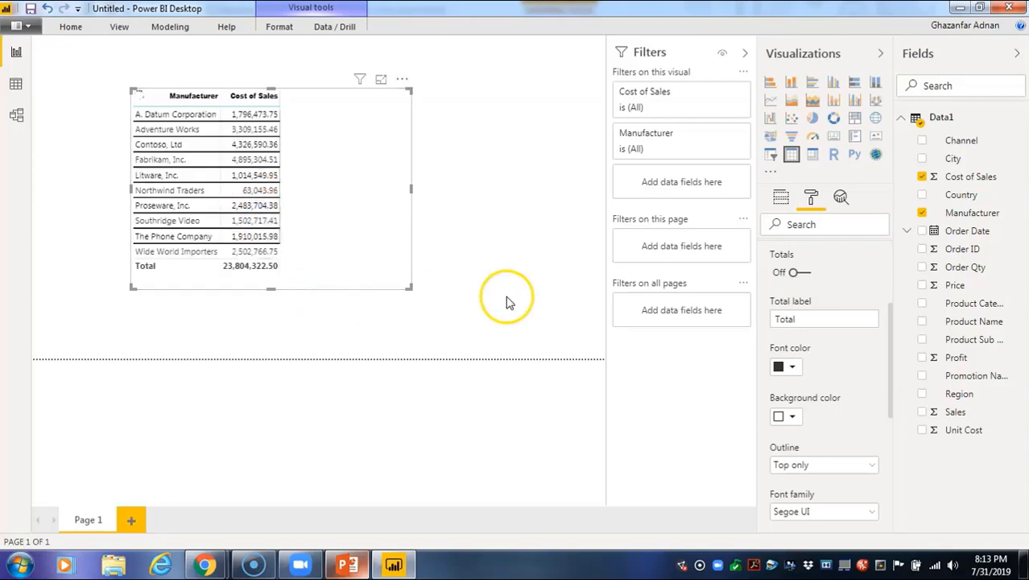
left_click(798, 273)
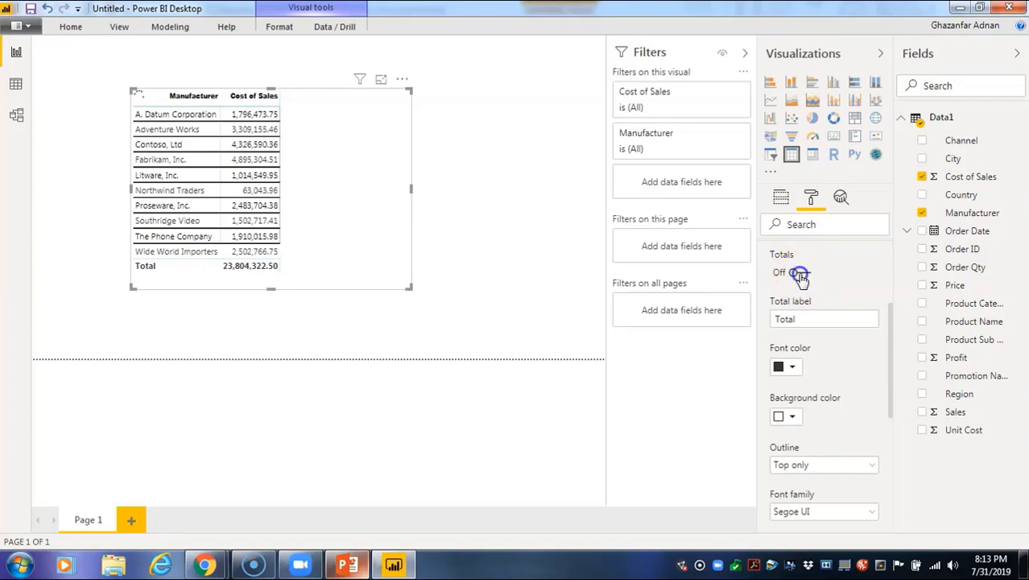
Set the total row's font color to a gray shade from the theme colors
scroll(806, 338, "down", 3)
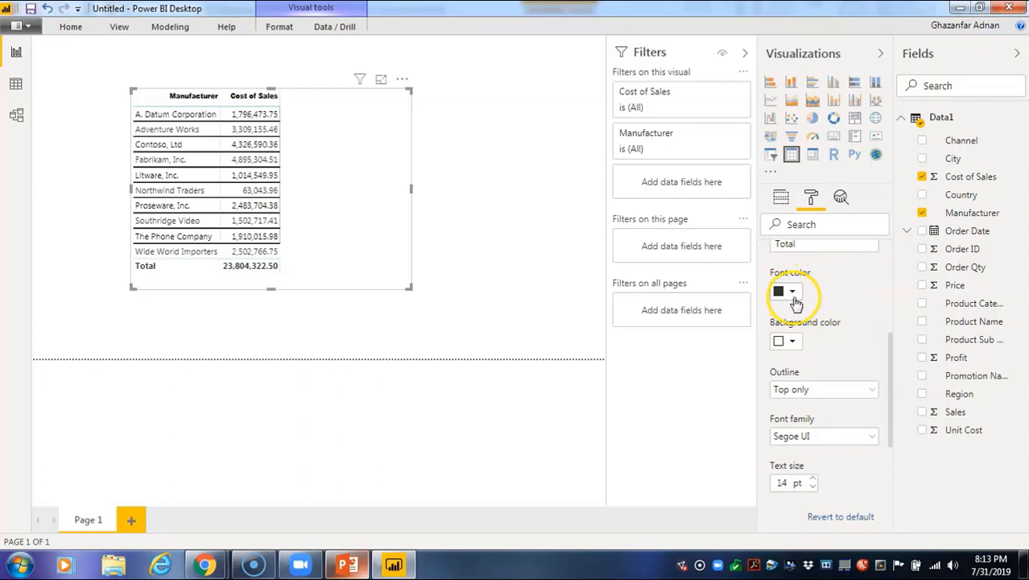
left_click(793, 293)
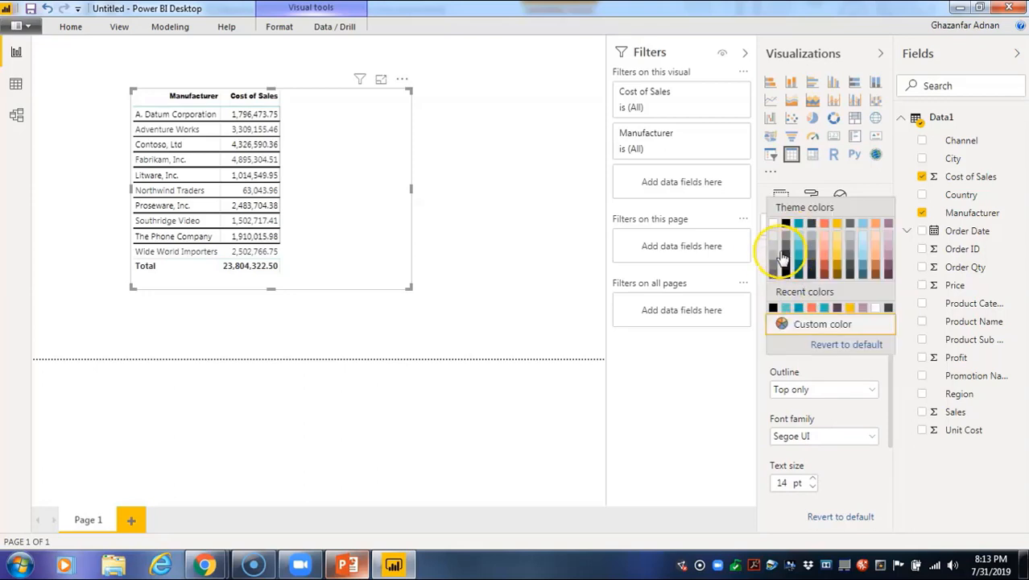
left_click(779, 263)
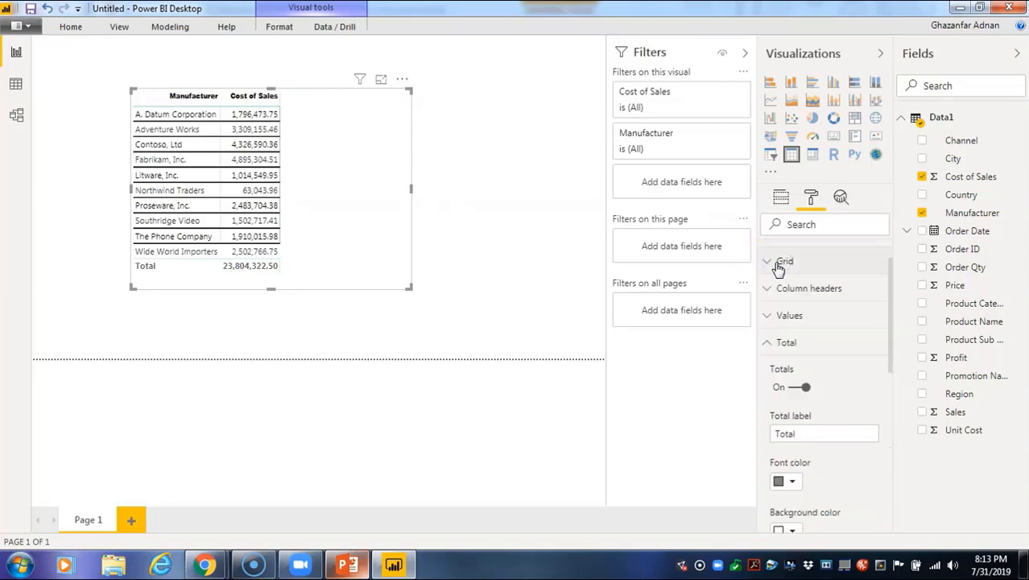
Open the table's field formatting options and choose Cost of Sales as the field to format
left_click(793, 290)
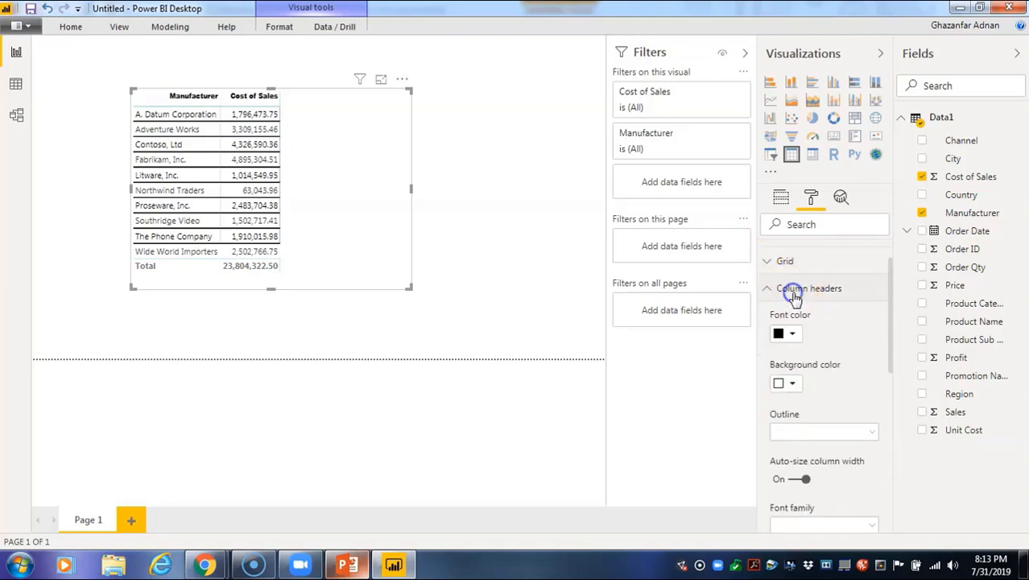
scroll(795, 300, "down", 8)
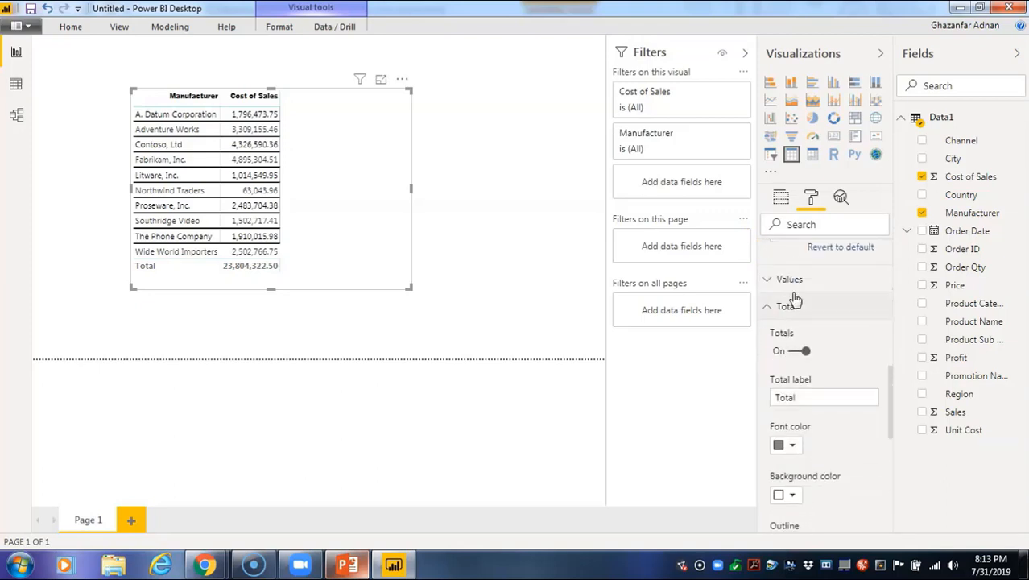
left_click(794, 314)
scroll(785, 322, "down", 4)
left_click(816, 400)
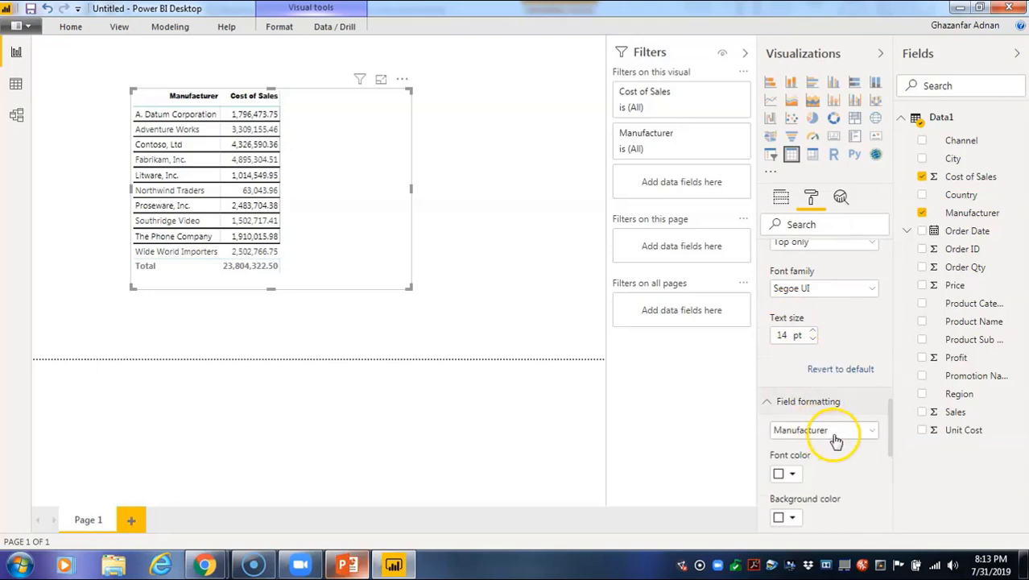
left_click(833, 434)
left_click(827, 464)
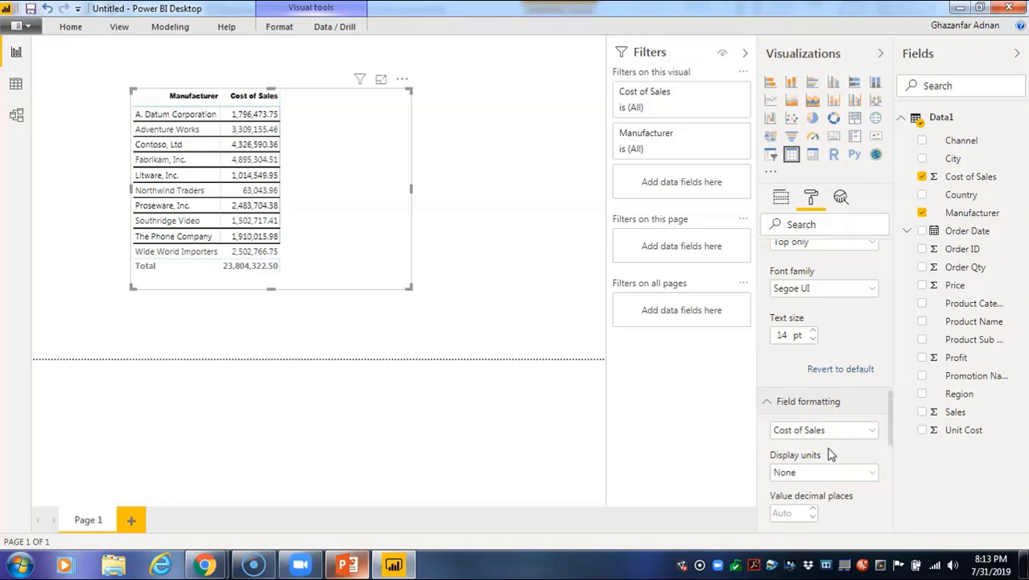
Try Thousands, Millions and Billions as the display units for Cost of Sales, and settle on Thousands
scroll(832, 455, "down", 4)
left_click(868, 322)
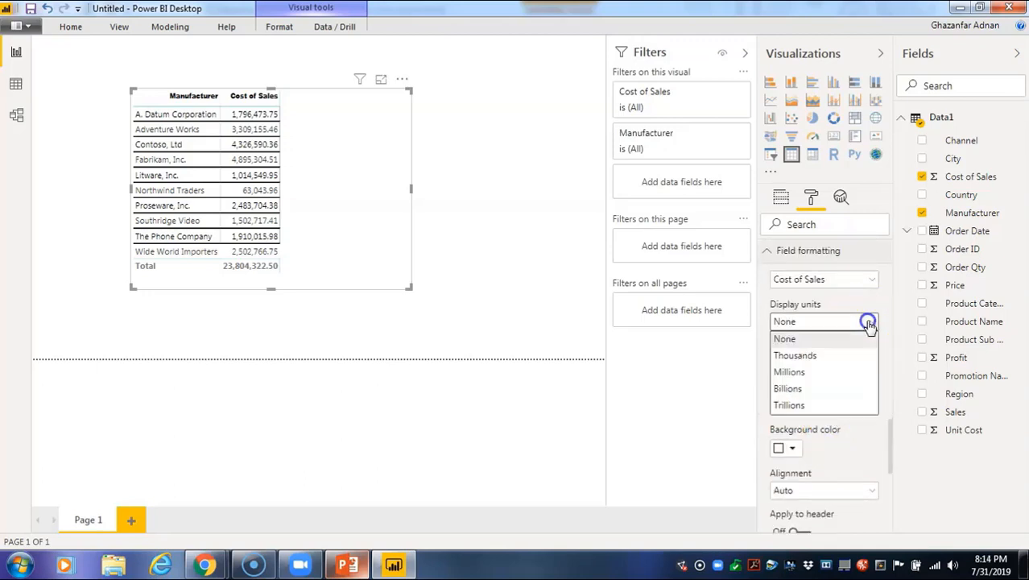
left_click(844, 357)
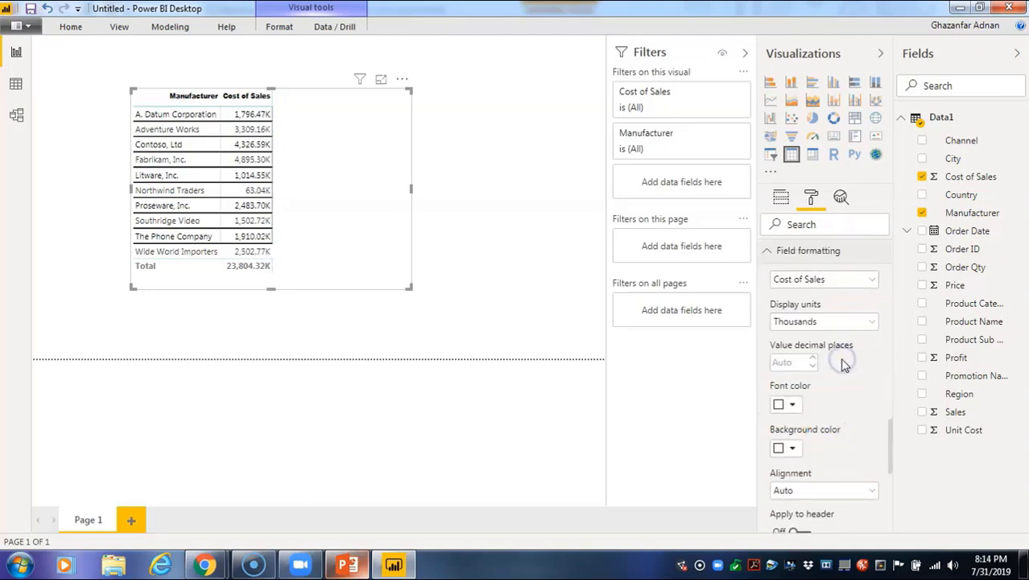
left_click(859, 322)
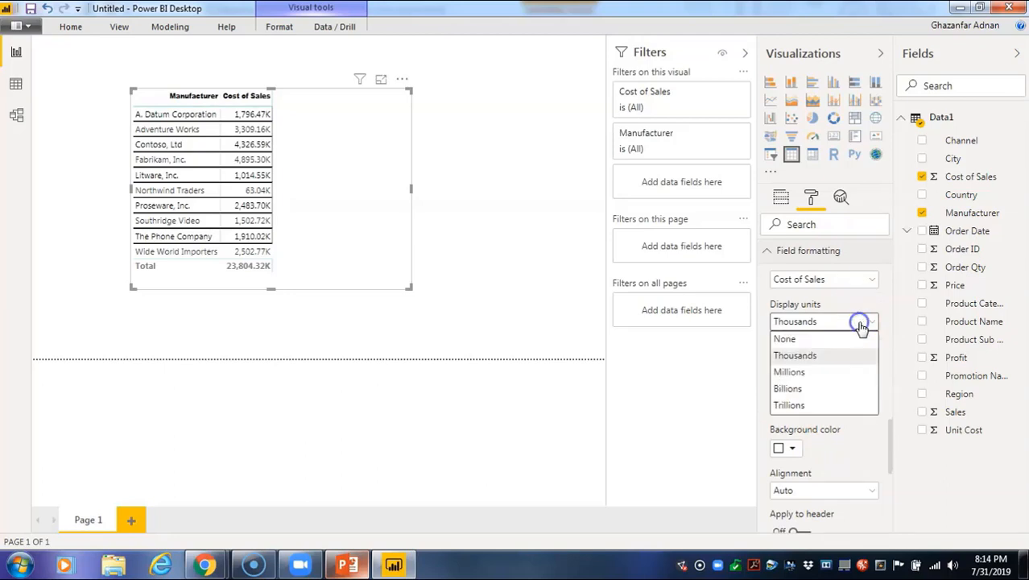
left_click(854, 373)
left_click(866, 322)
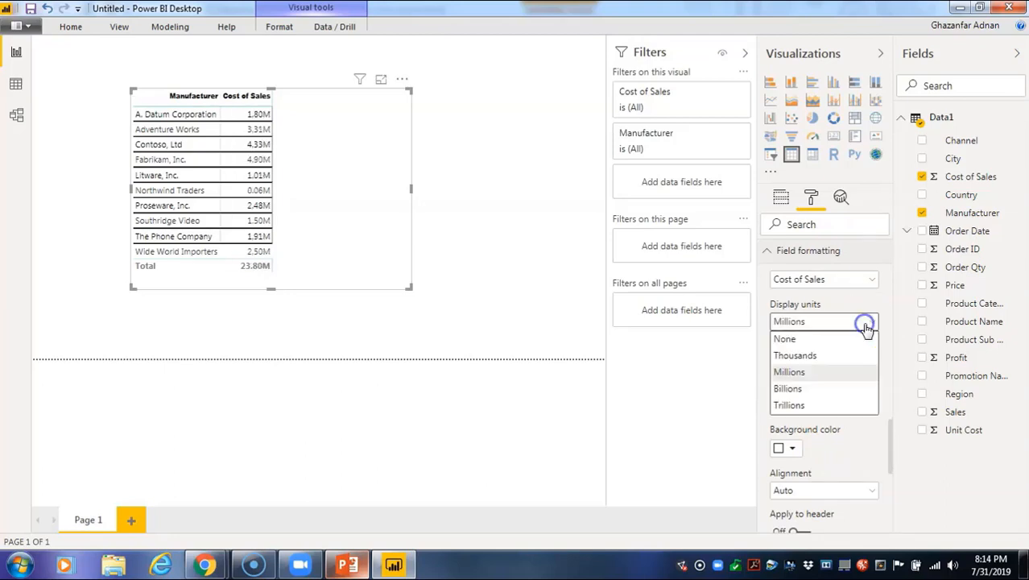
left_click(853, 390)
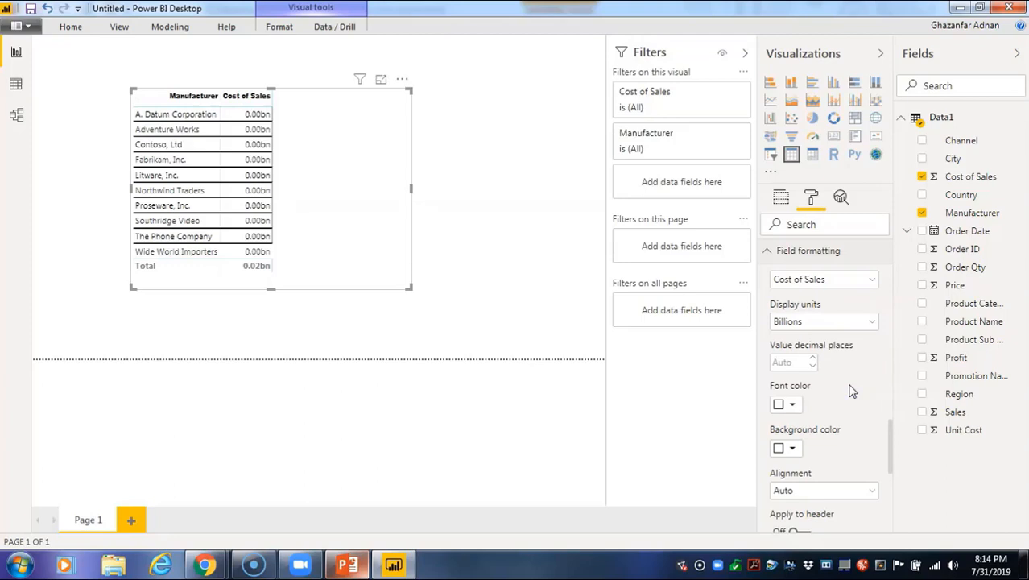
left_click(862, 326)
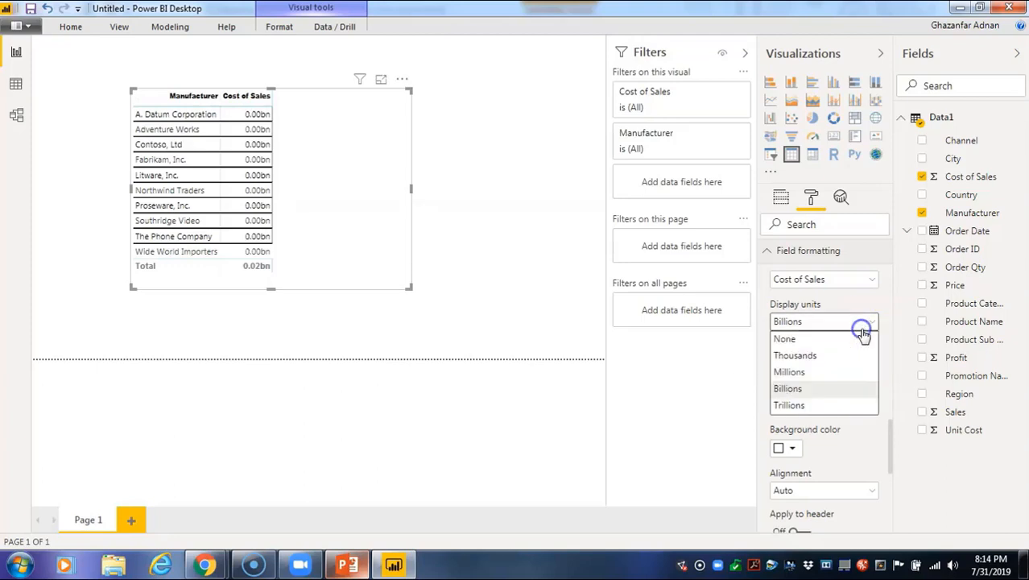
left_click(848, 358)
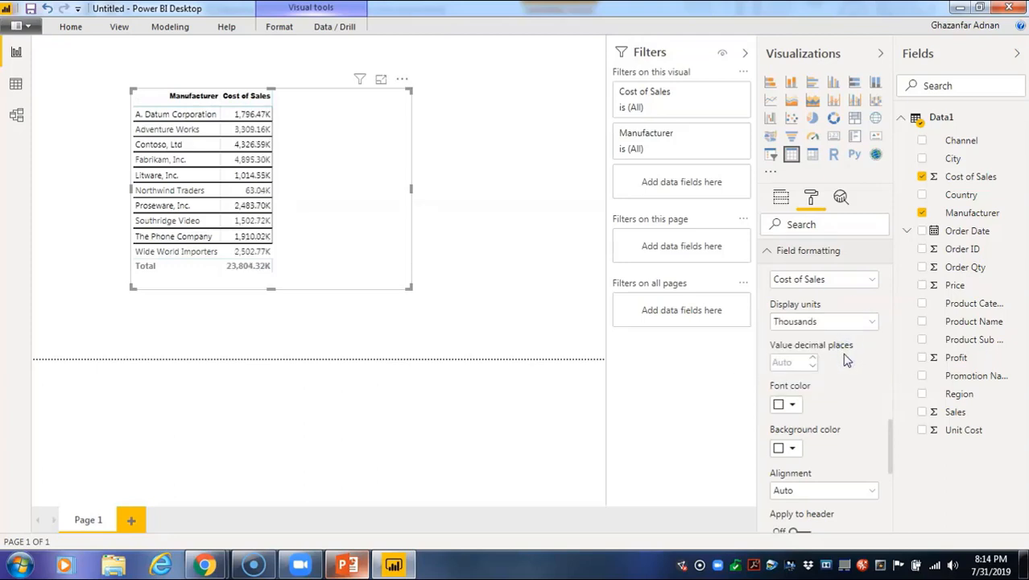
Look over the remaining field formatting options and the conditional formatting options for Manufacturer
scroll(848, 360, "down", 4)
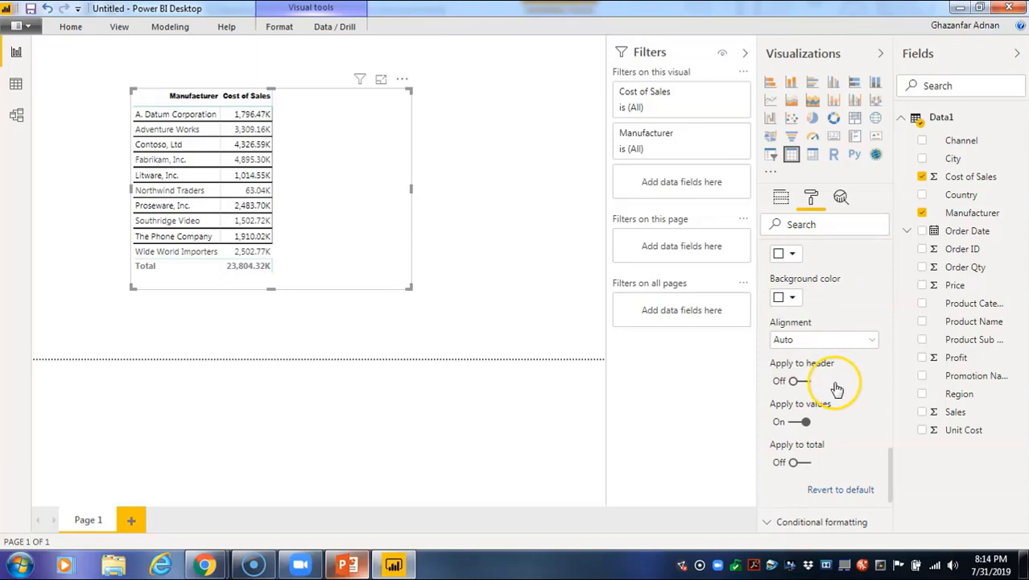
scroll(842, 418, "down", 4)
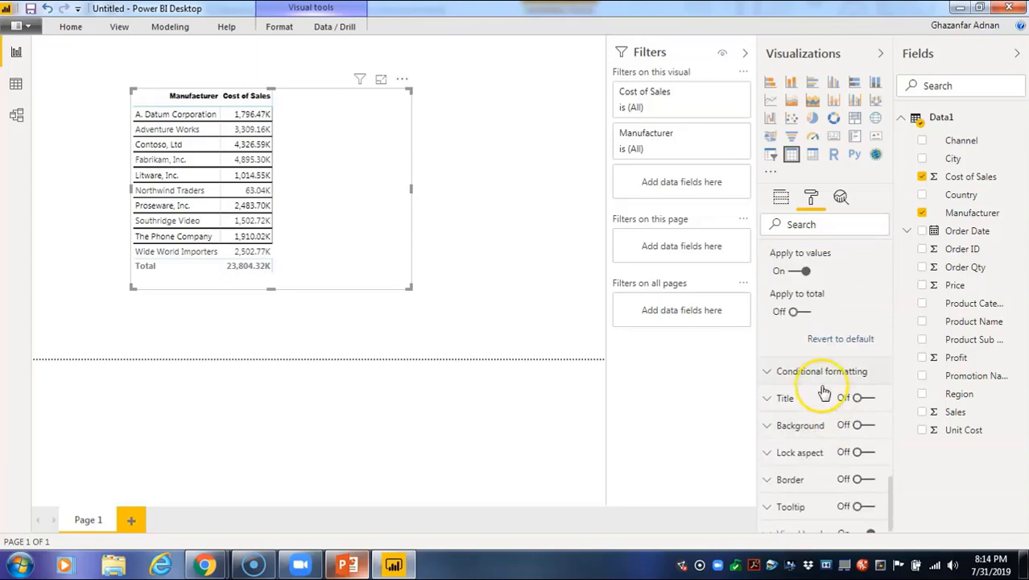
left_click(812, 370)
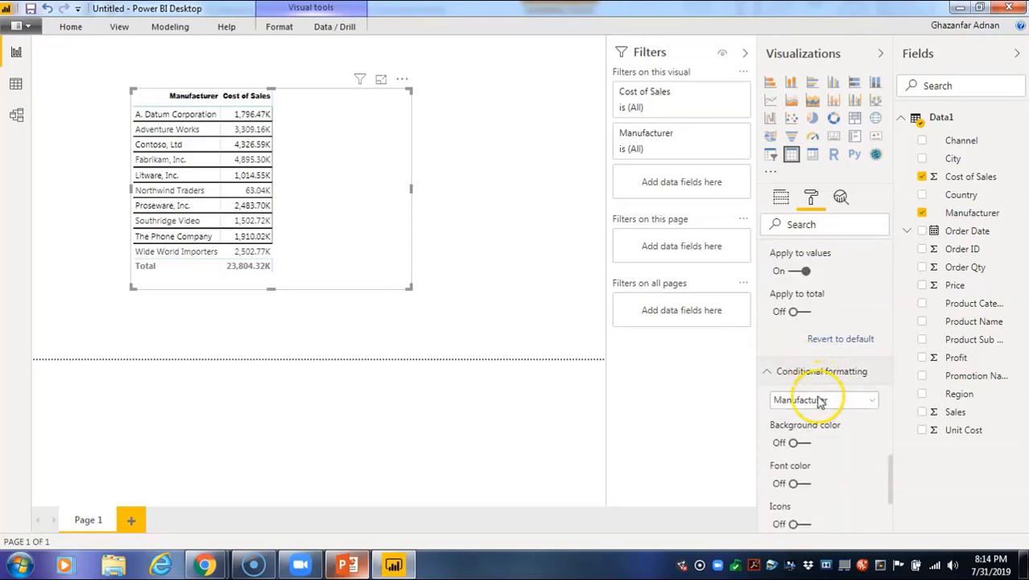
scroll(821, 403, "down", 4)
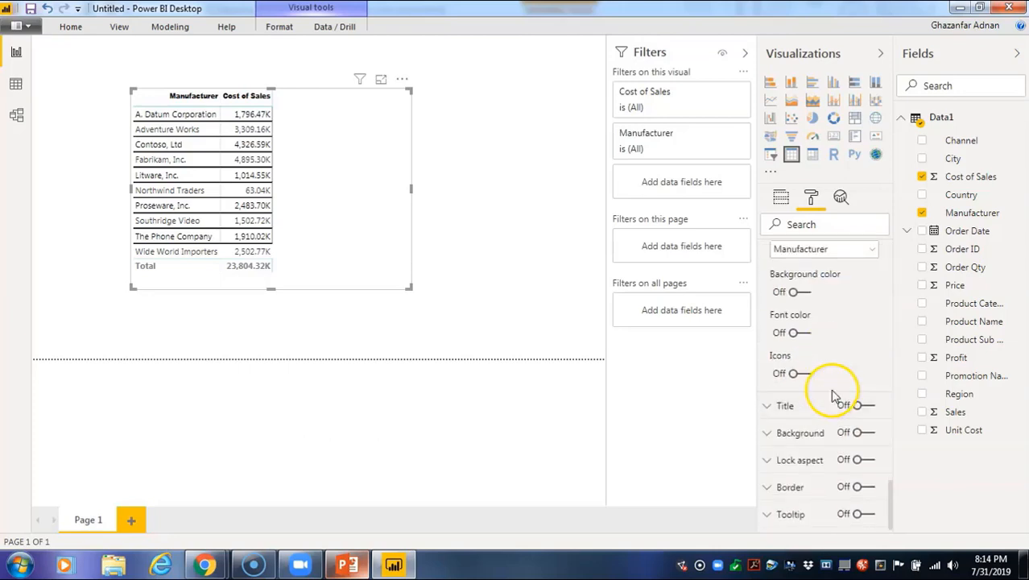
Turn on the table's title and set its text to "Cost of sales by manufacturer"
left_click(785, 406)
left_click(865, 409)
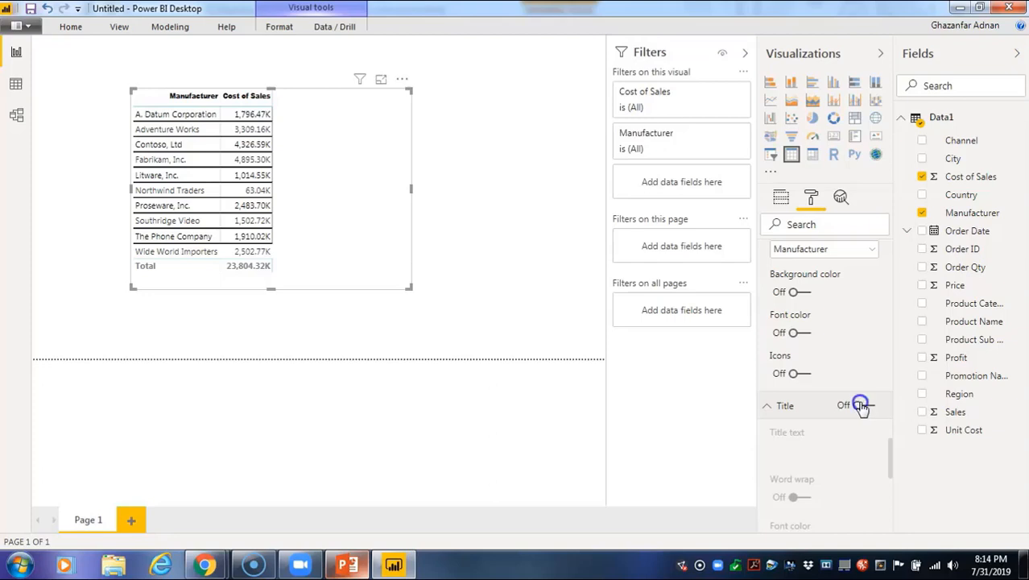
left_click(860, 406)
left_click(856, 452)
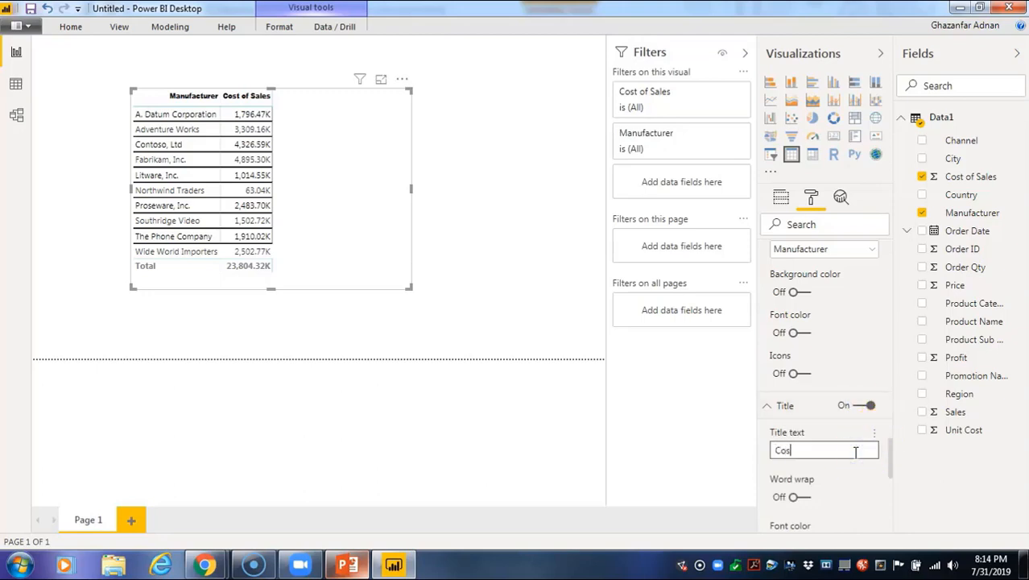
type("Cost of sales by ma")
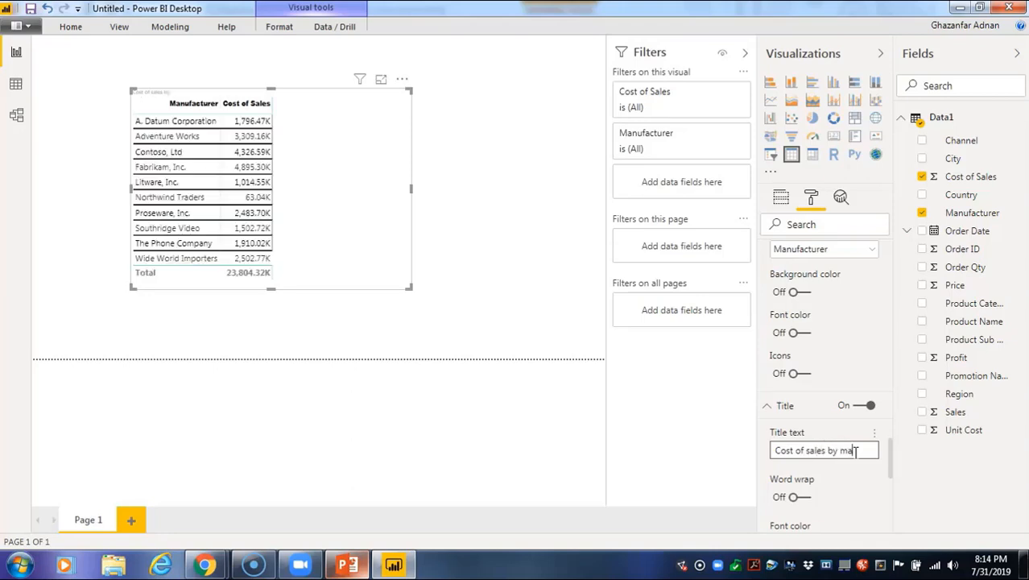
type("nufacturer")
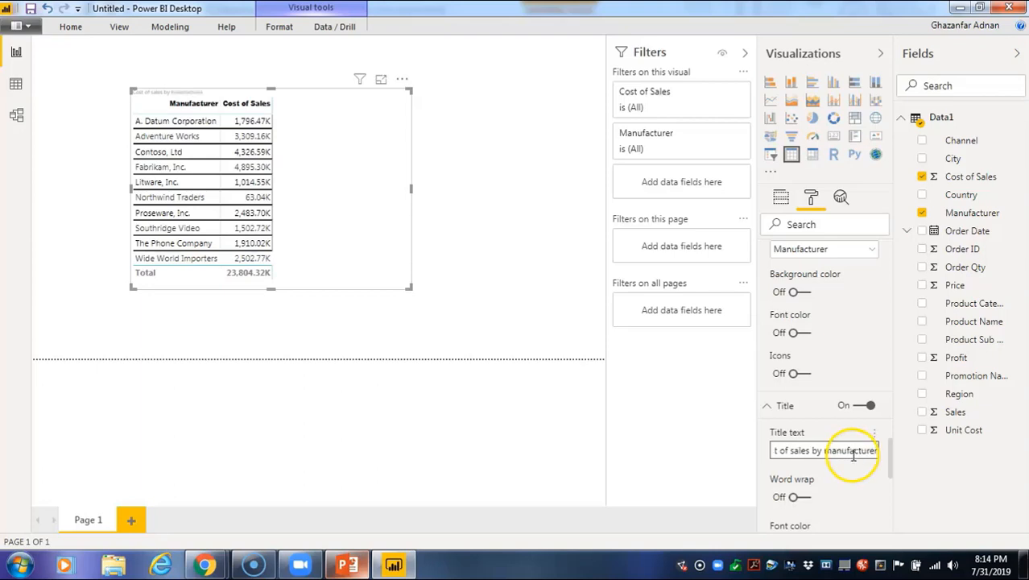
Set the title's font color to black and center its alignment
scroll(852, 463, "down", 3)
left_click(792, 321)
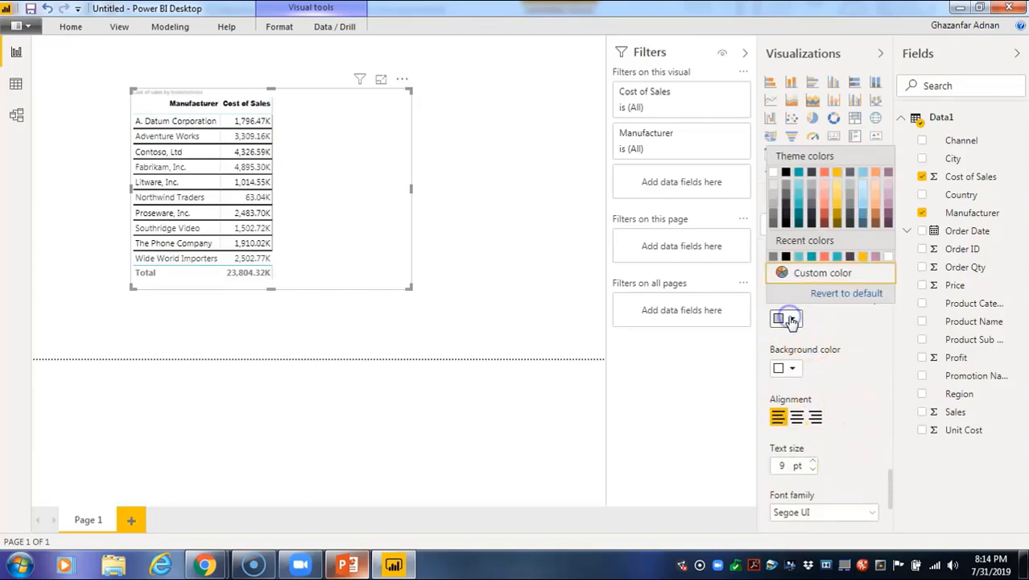
left_click(788, 173)
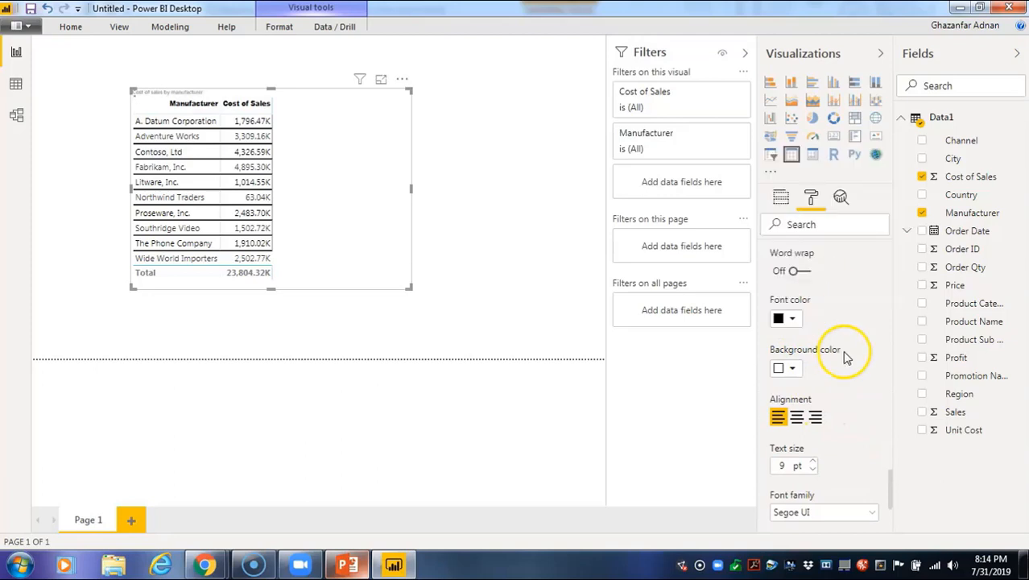
left_click(800, 418)
Set the title's text size to 14 pt
scroll(808, 455, "down", 2)
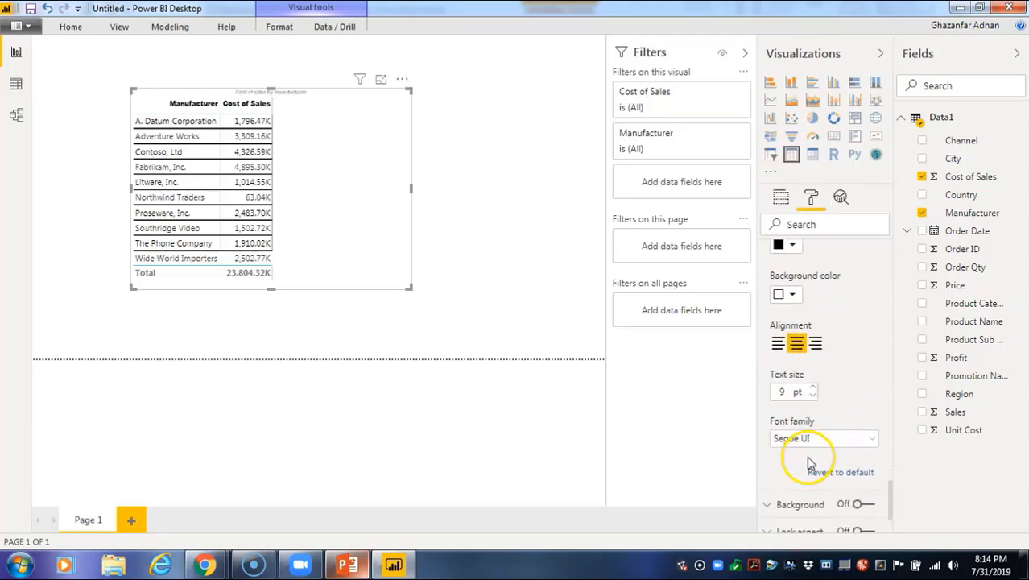
left_click(813, 387)
left_click(812, 387)
left_click(813, 388)
left_click(813, 388)
left_click(814, 389)
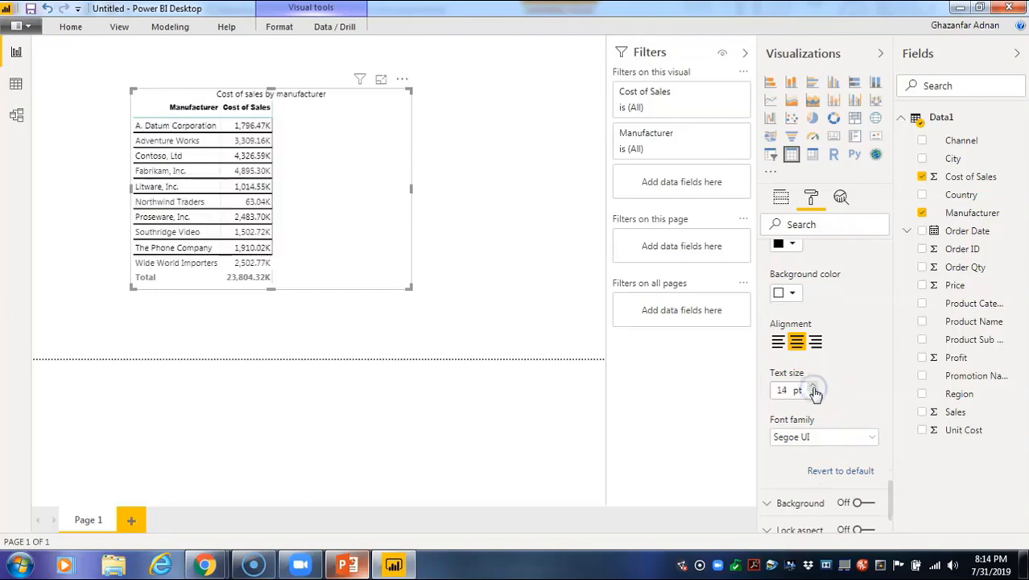
Narrow the table visual to the width of its two columns and set the title's font family to Corbel
left_click_drag(410, 287, 275, 286)
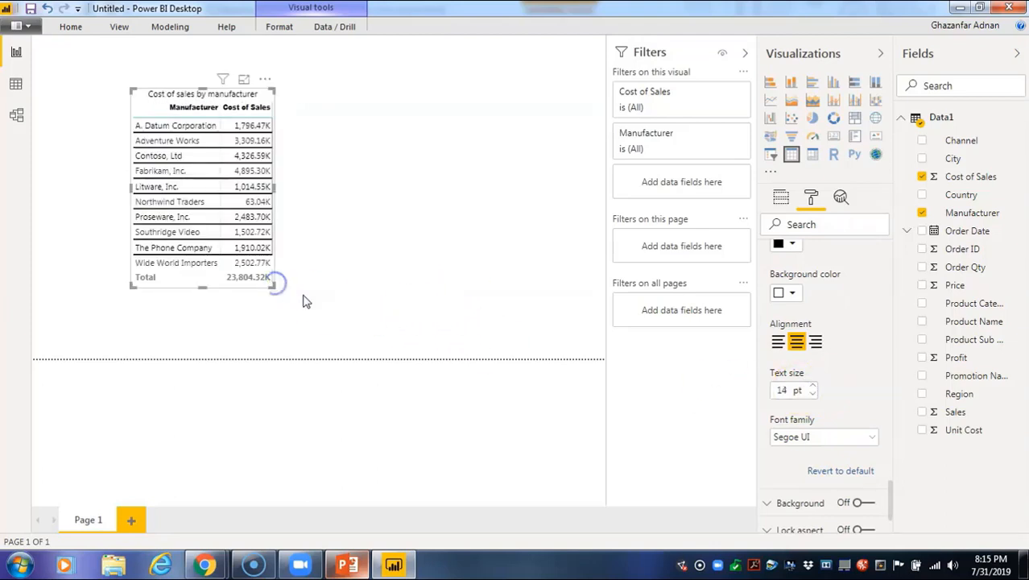
left_click(256, 232)
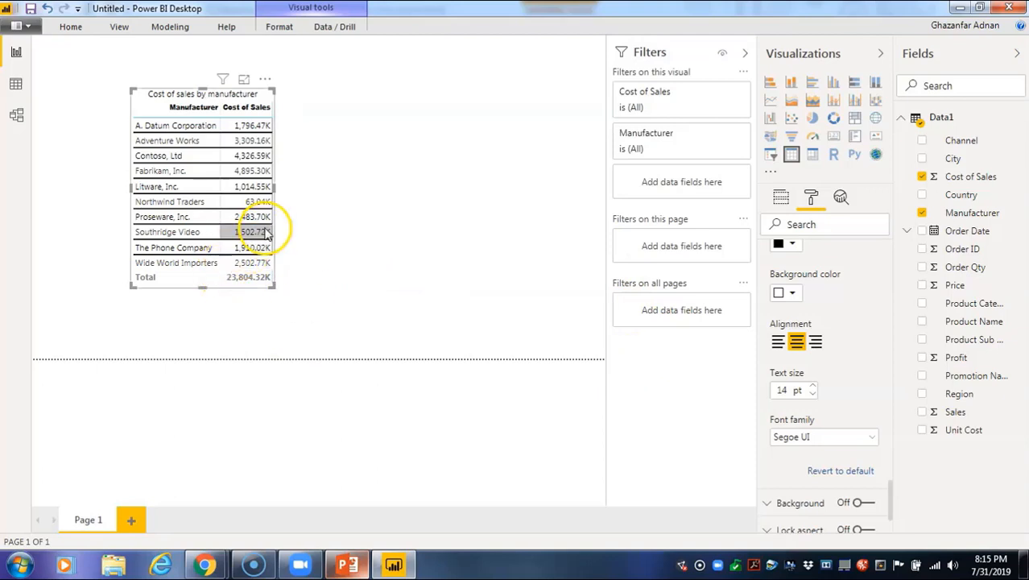
left_click(855, 435)
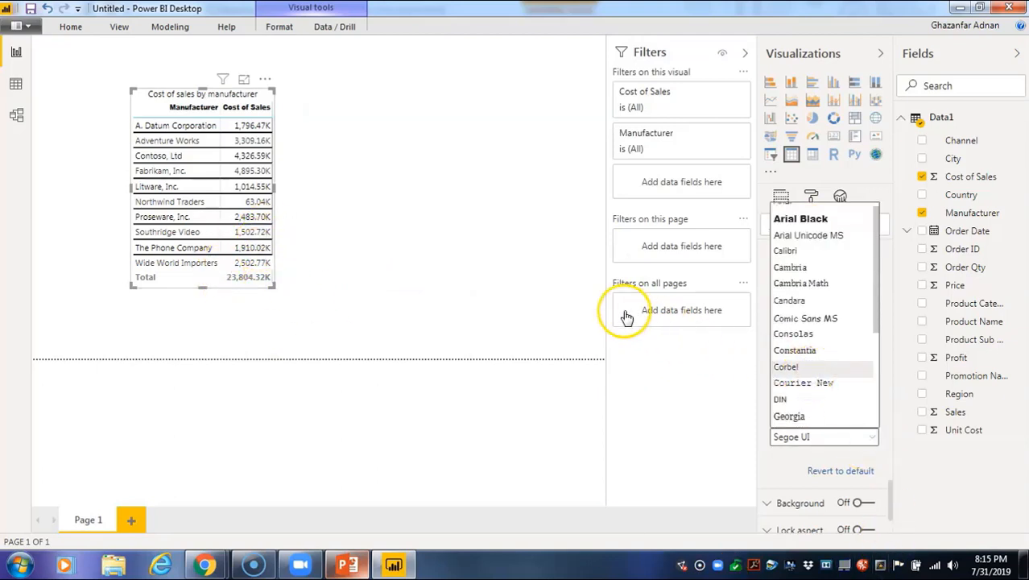
left_click(856, 385)
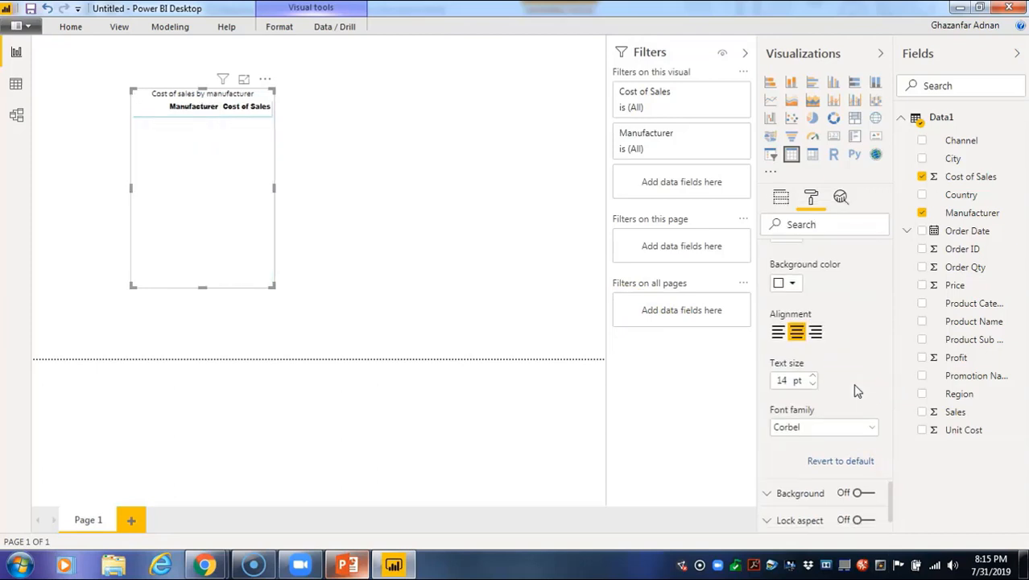
Look over the table's background, title and conditional formatting settings
scroll(857, 392, "down", 2)
left_click(812, 412)
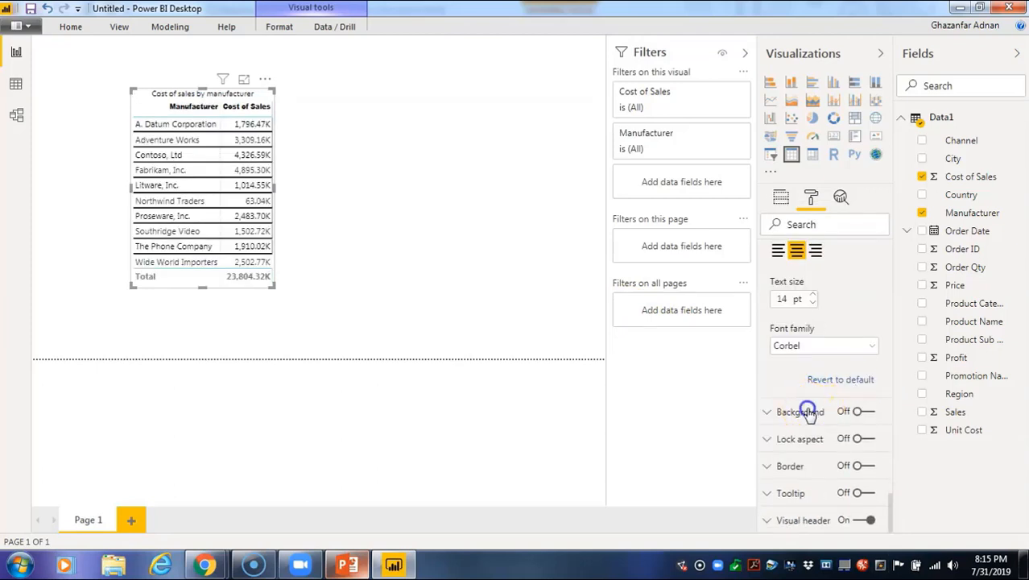
left_click(766, 418)
scroll(794, 452, "up", 3)
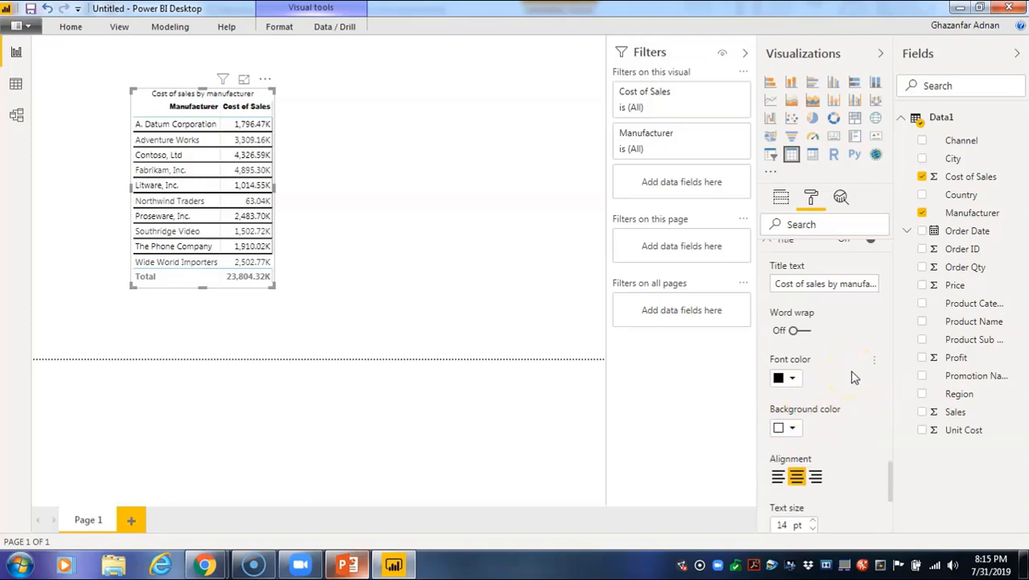
scroll(855, 378, "up", 2)
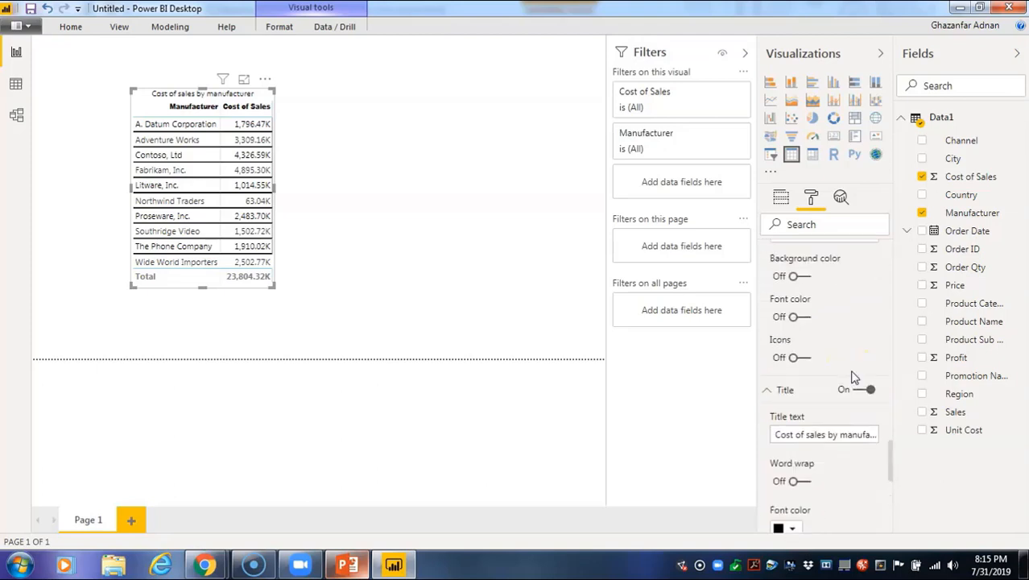
scroll(852, 369, "up", 2)
scroll(827, 370, "down", 3)
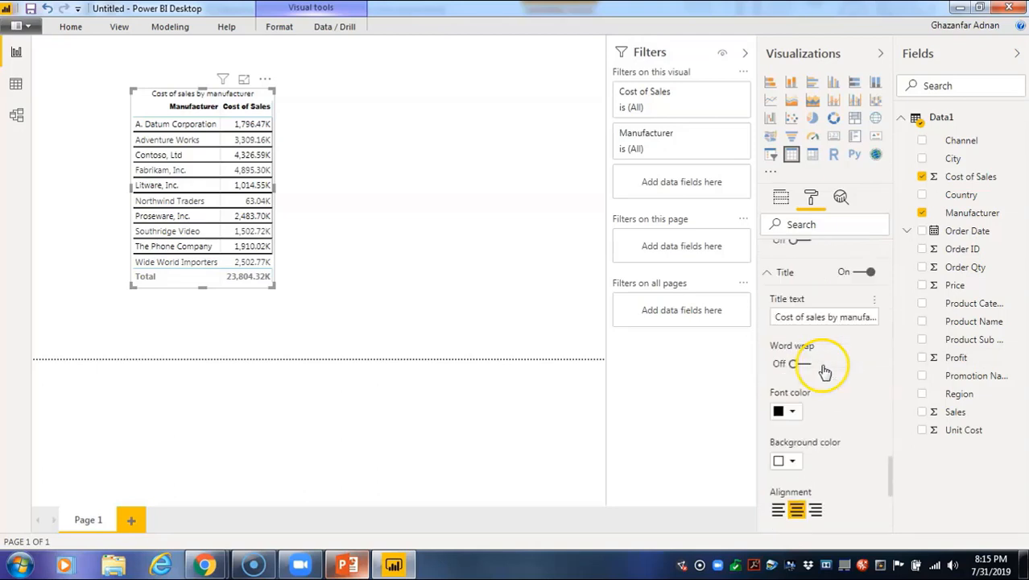
scroll(825, 370, "down", 3)
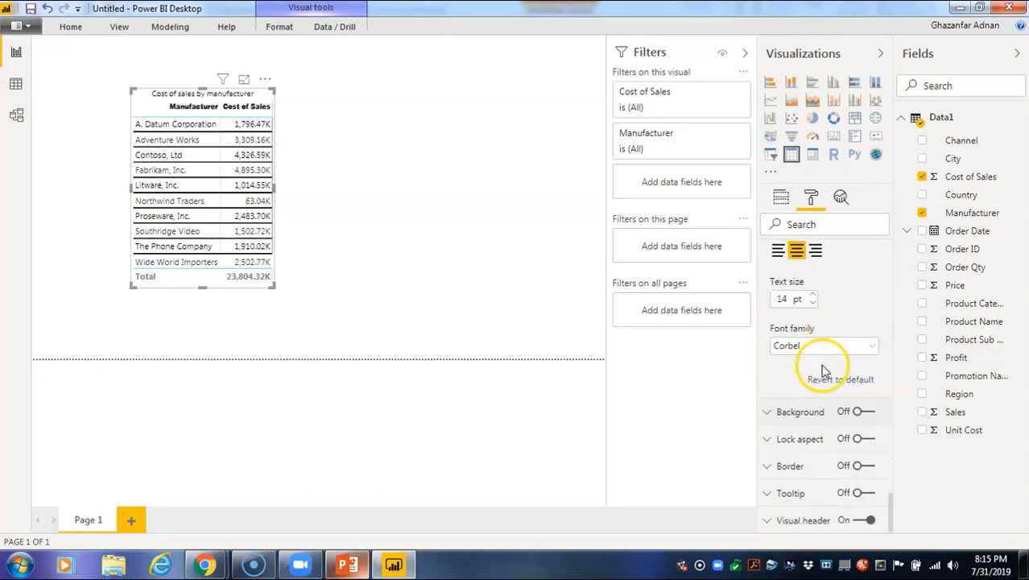
Turn on the table's background and set its color to a dark mauve shade from the theme colors
left_click(766, 412)
scroll(840, 431, "down", 1)
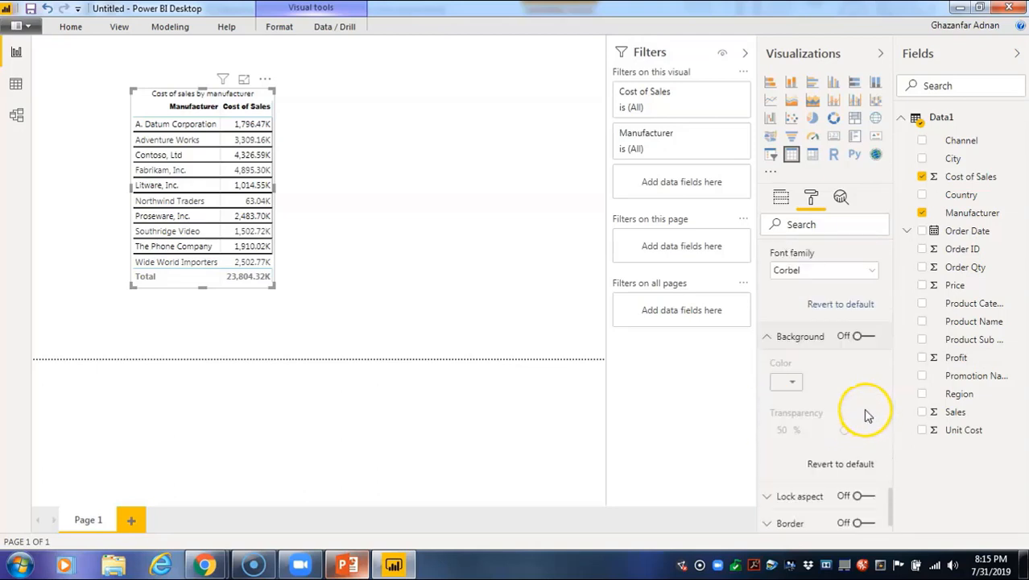
scroll(840, 415, "up", 1)
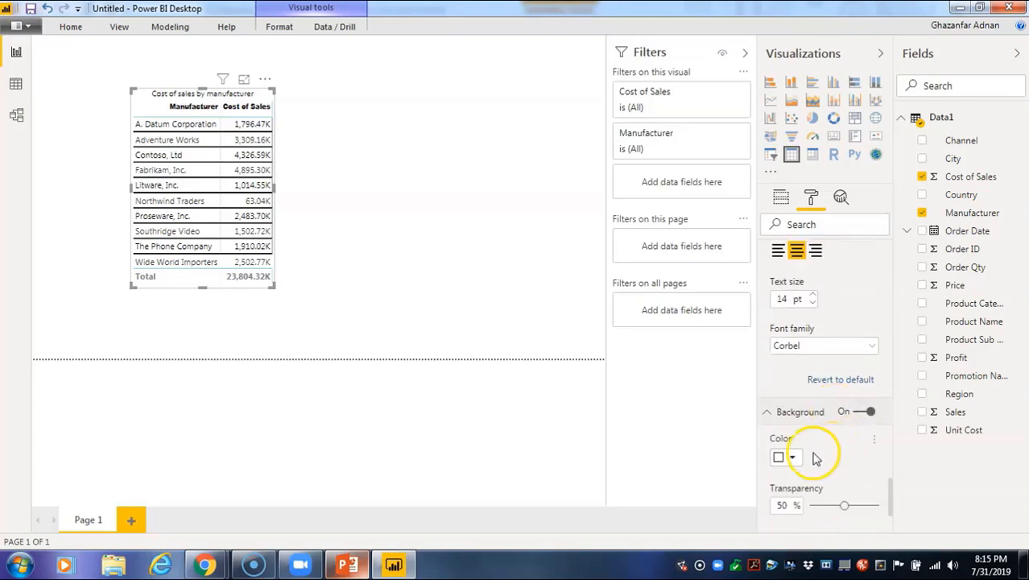
scroll(821, 451, "down", 1)
left_click(794, 389)
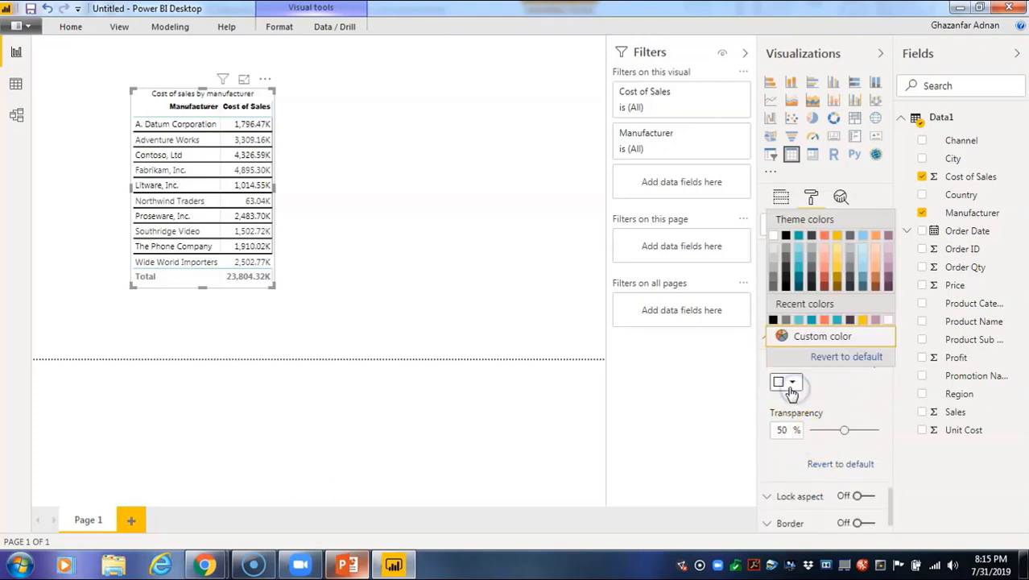
left_click(882, 274)
left_click(890, 284)
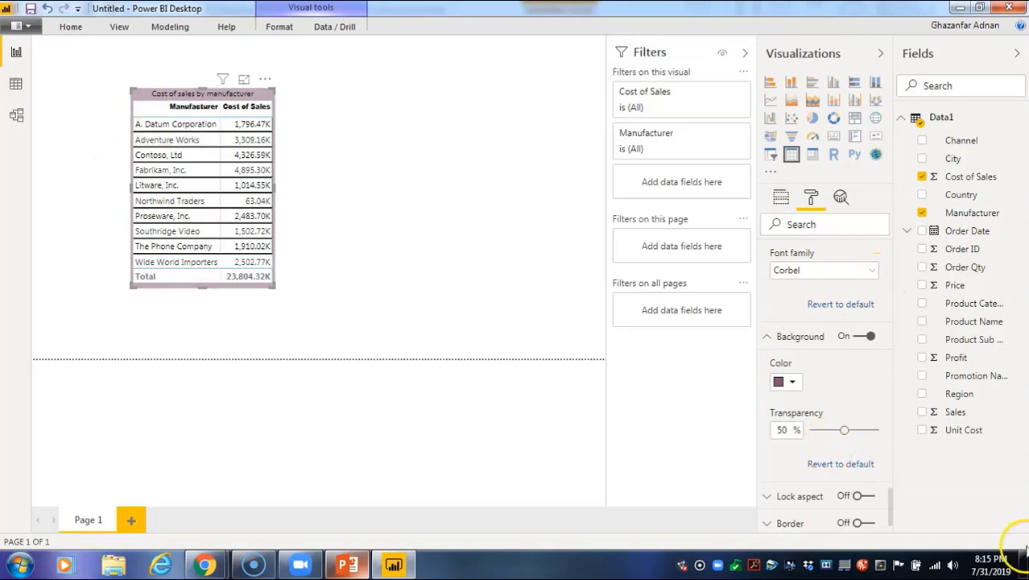
Switch the table's background off and on again to compare, and leave it off
left_click(863, 338)
left_click(863, 338)
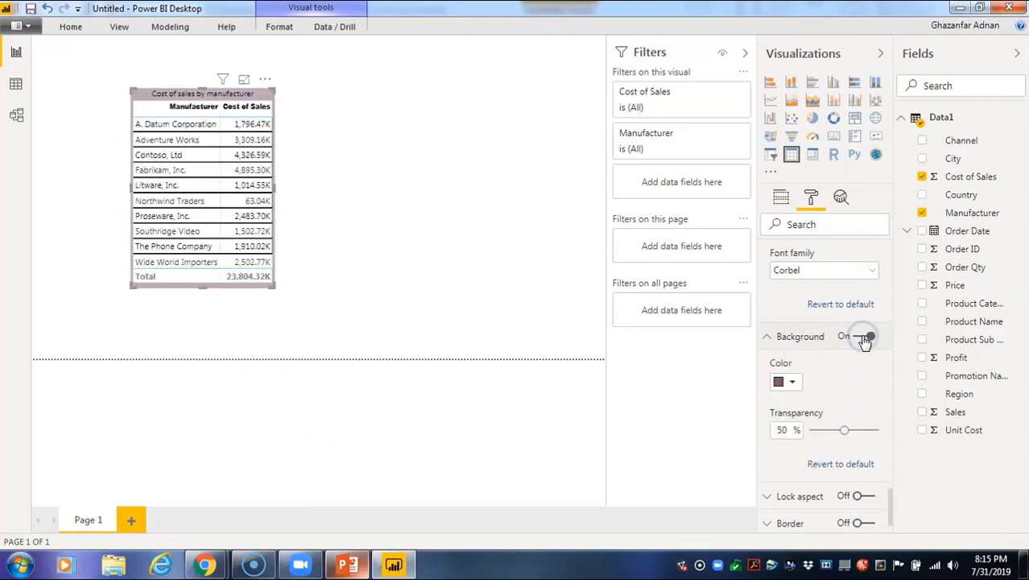
left_click(863, 337)
Look over the table's lock aspect, border, tooltip and visual header settings
scroll(854, 402, "down", 1)
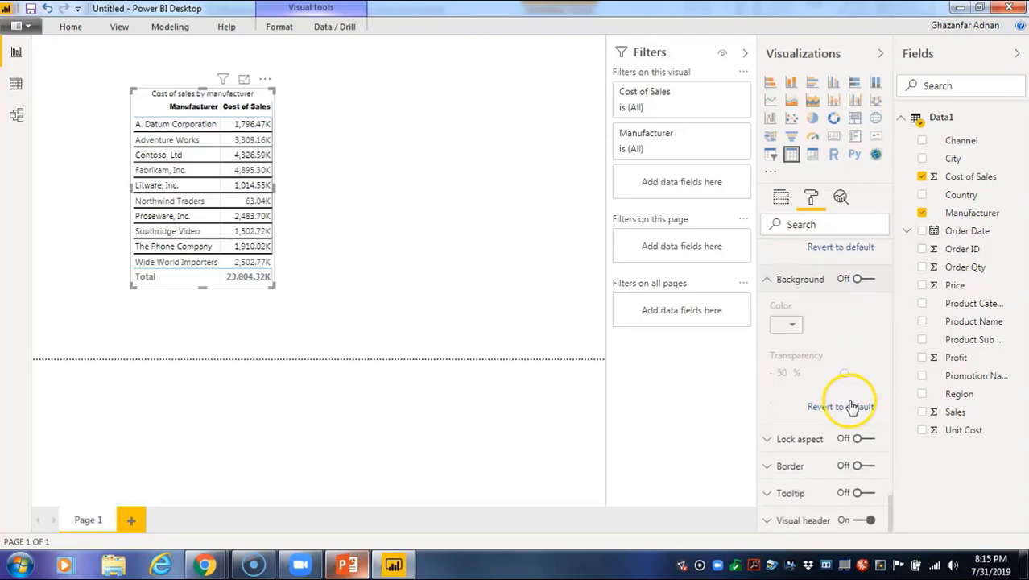
left_click(793, 441)
scroll(792, 443, "down", 1)
left_click(794, 475)
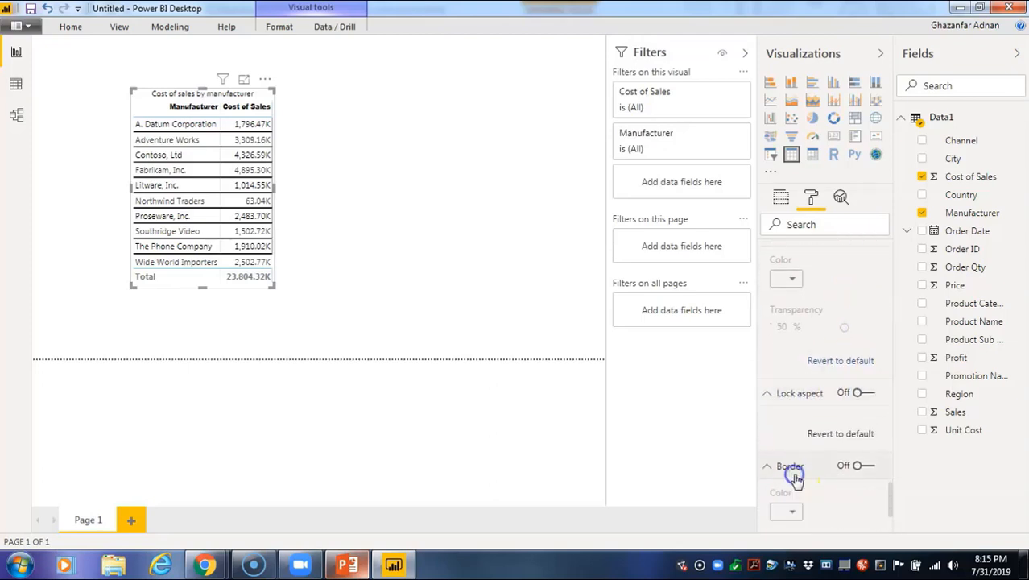
scroll(797, 480, "down", 2)
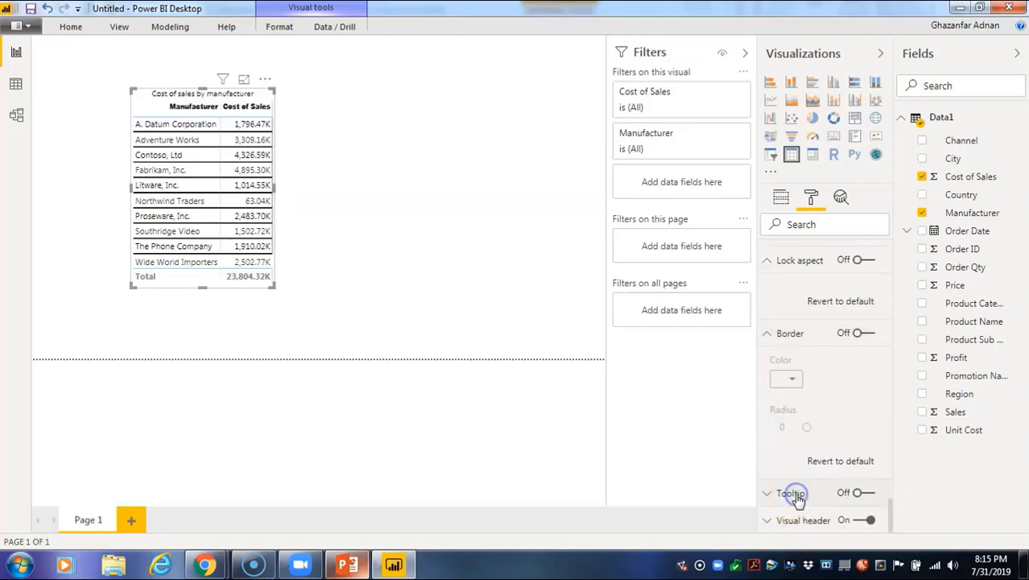
left_click(785, 493)
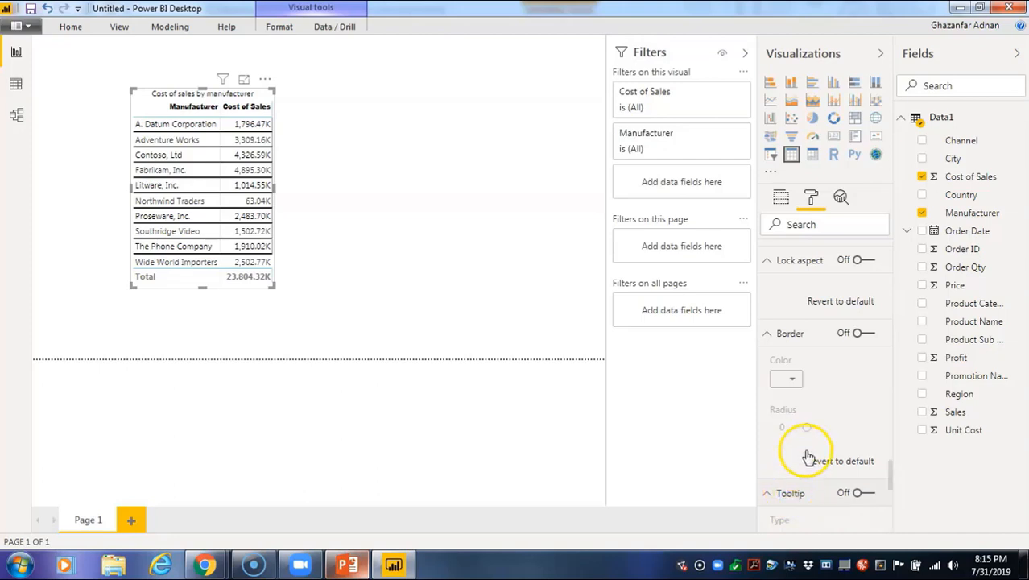
scroll(808, 455, "down", 5)
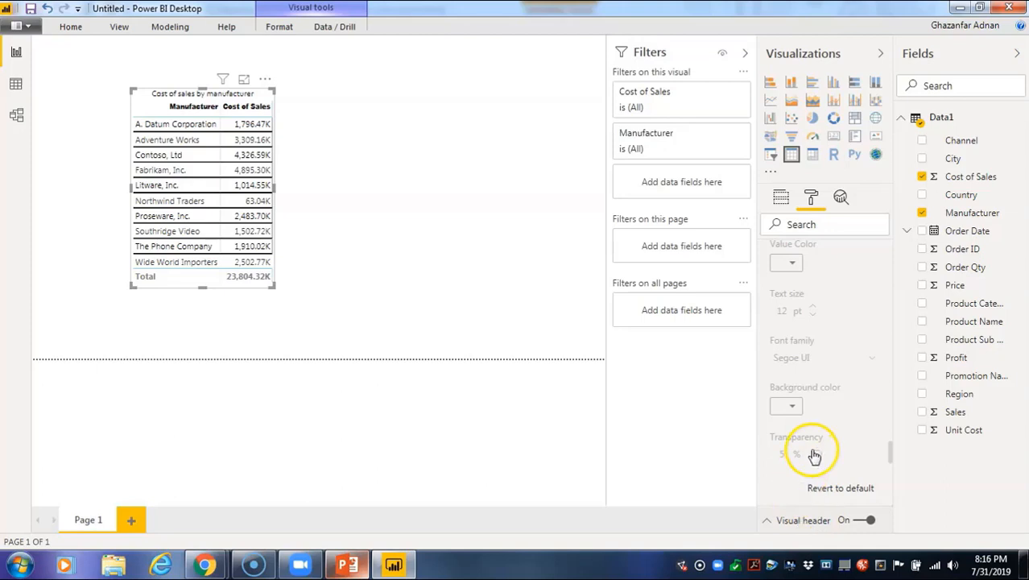
scroll(824, 415, "down", 10)
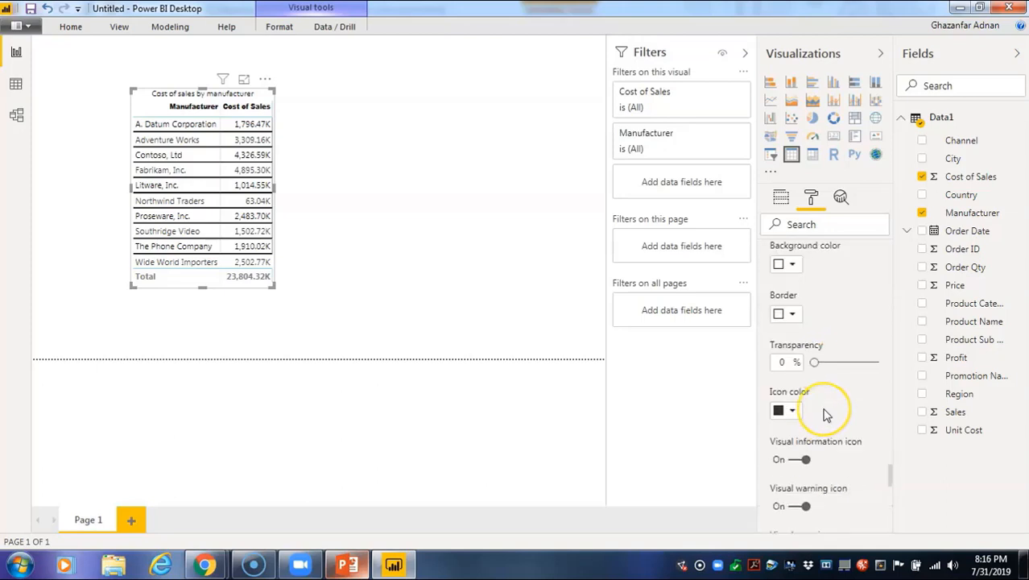
scroll(825, 414, "down", 2)
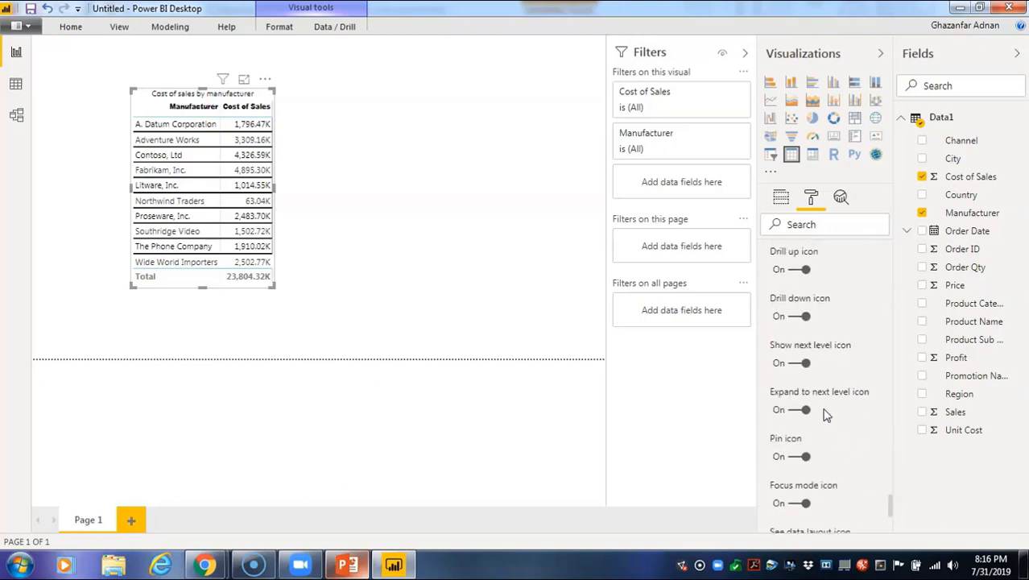
scroll(825, 415, "down", 5)
scroll(825, 414, "up", 10)
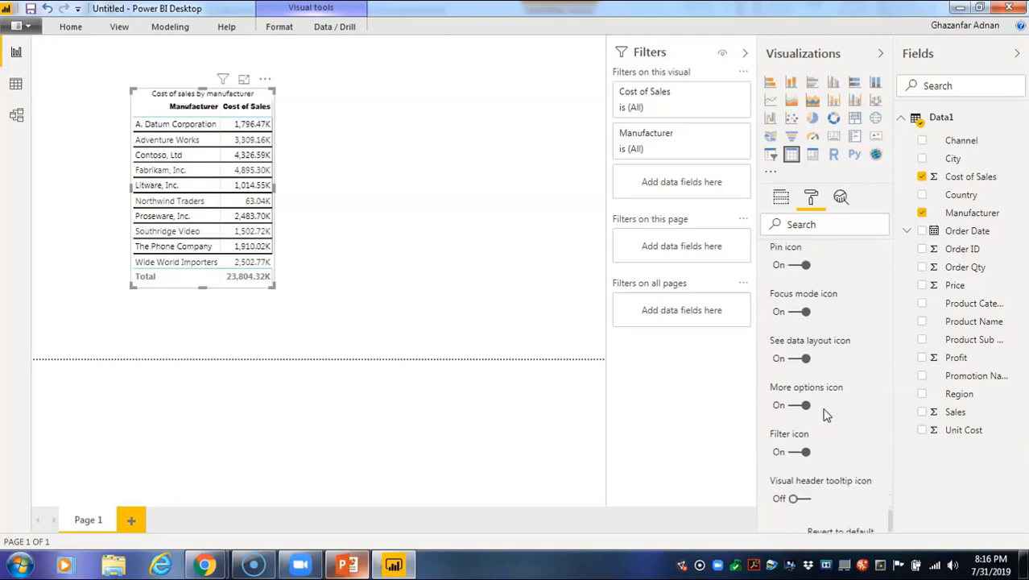
scroll(825, 415, "down", 3)
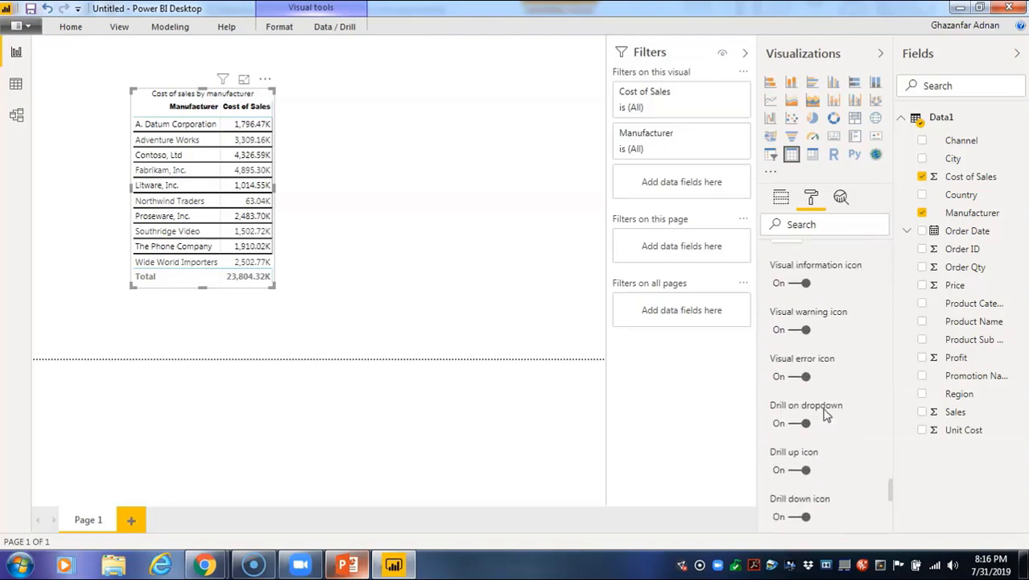
Revert the table's Total formatting to its defaults
scroll(825, 415, "up", 8)
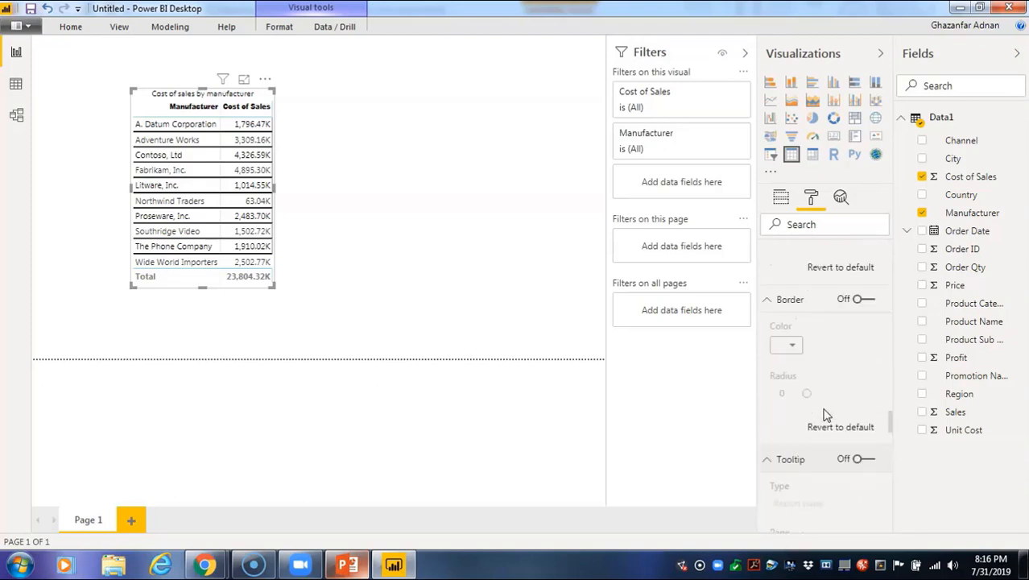
scroll(825, 415, "up", 10)
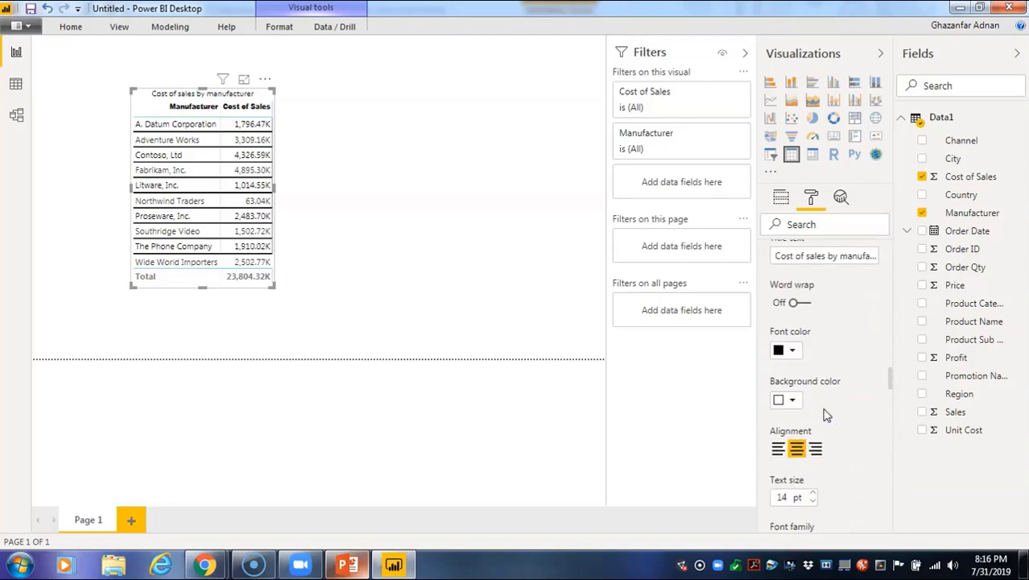
scroll(825, 415, "up", 10)
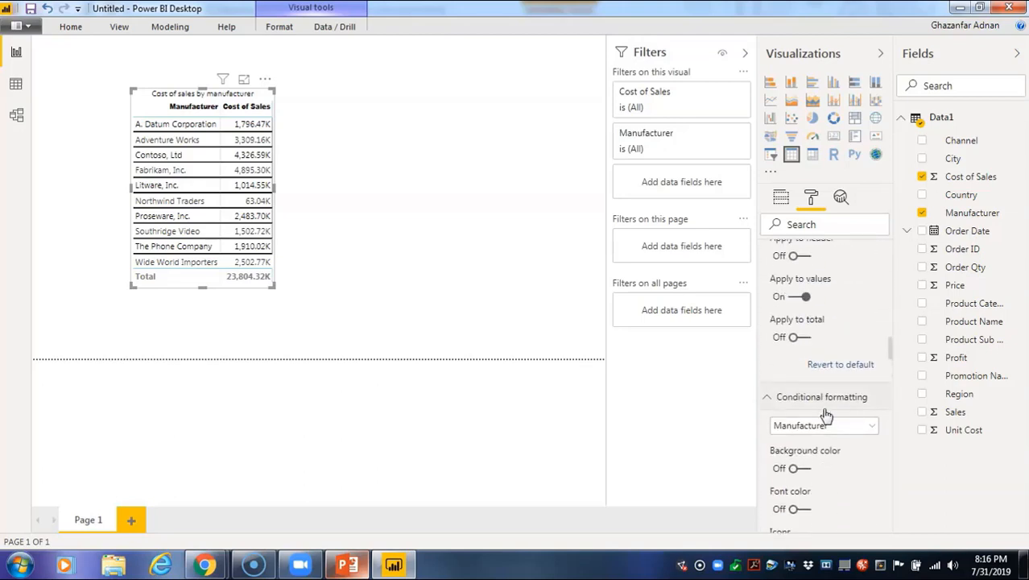
scroll(825, 415, "up", 2)
scroll(825, 415, "down", 8)
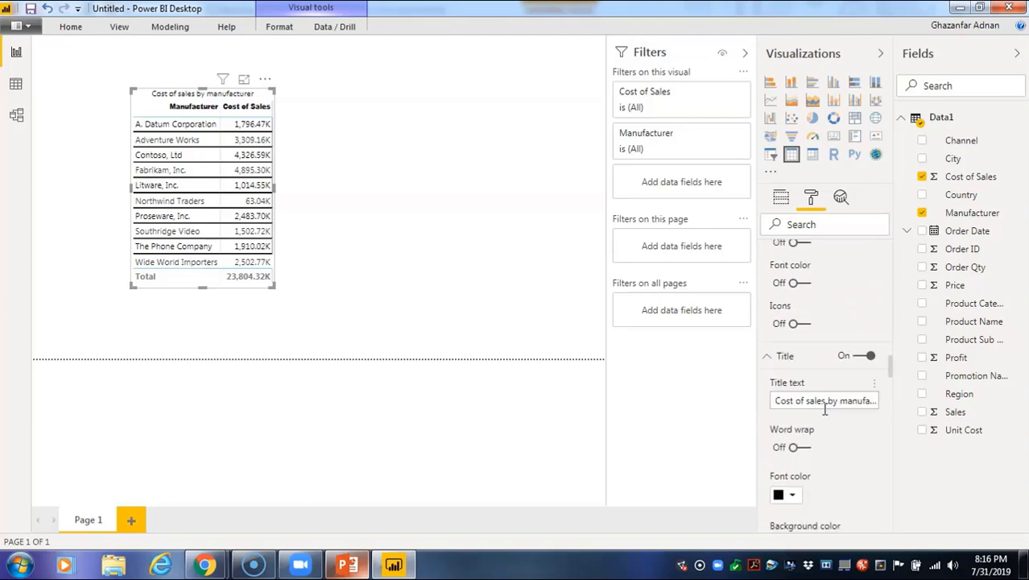
scroll(824, 411, "up", 10)
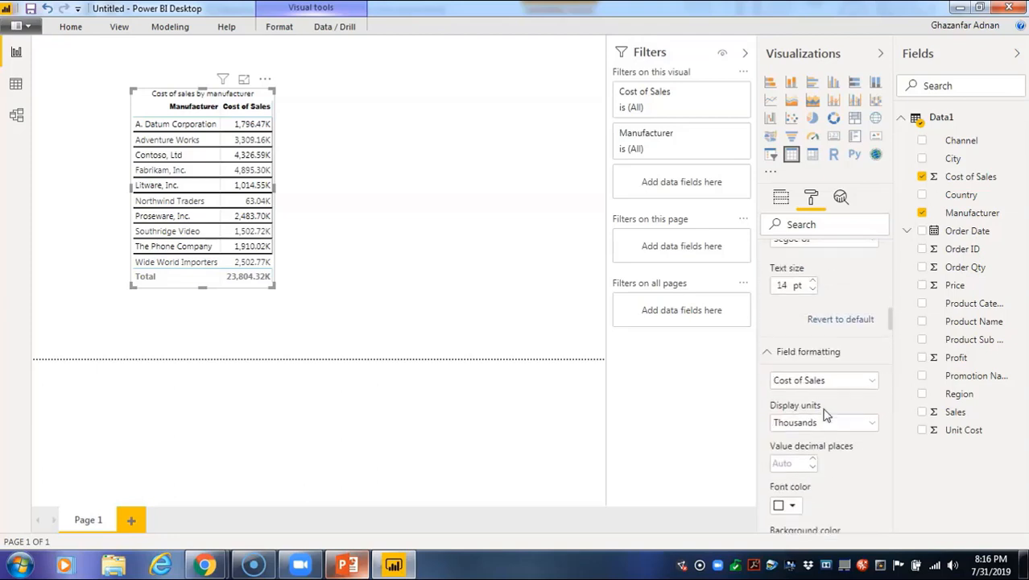
scroll(826, 414, "up", 4)
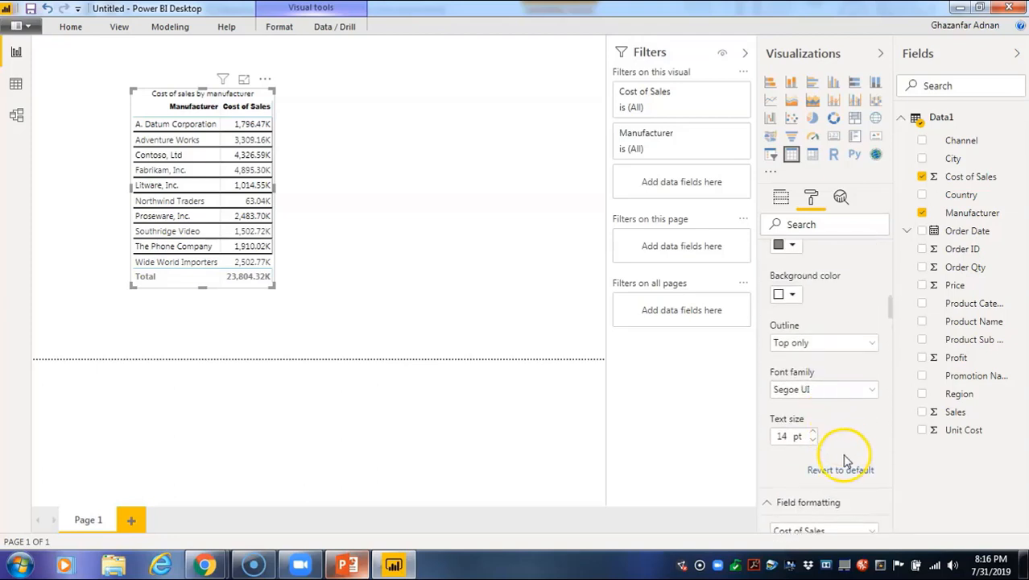
left_click(849, 475)
Turn on the table's border and set its radius to 20
scroll(840, 459, "down", 15)
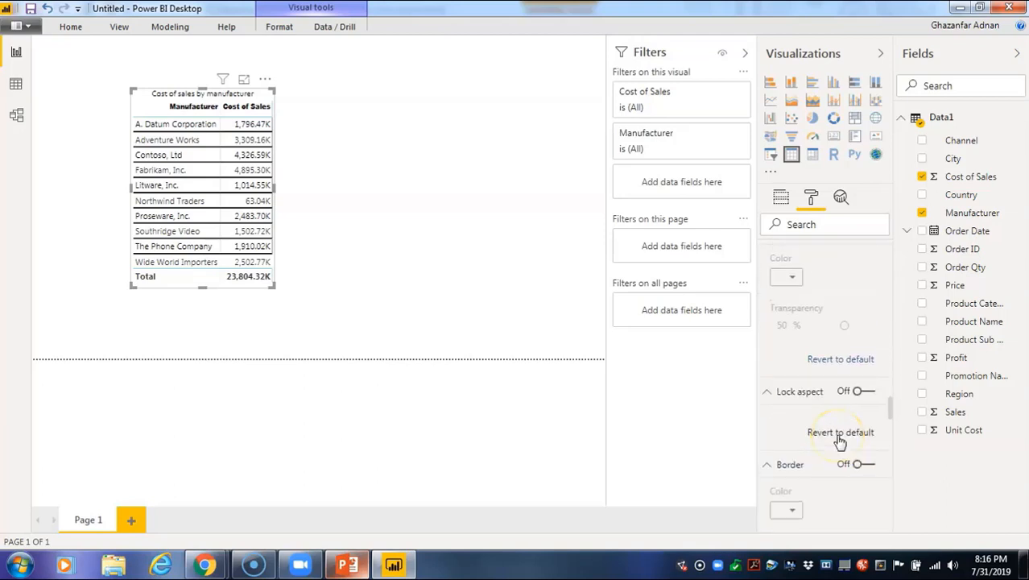
scroll(840, 441, "up", 2)
scroll(840, 441, "down", 6)
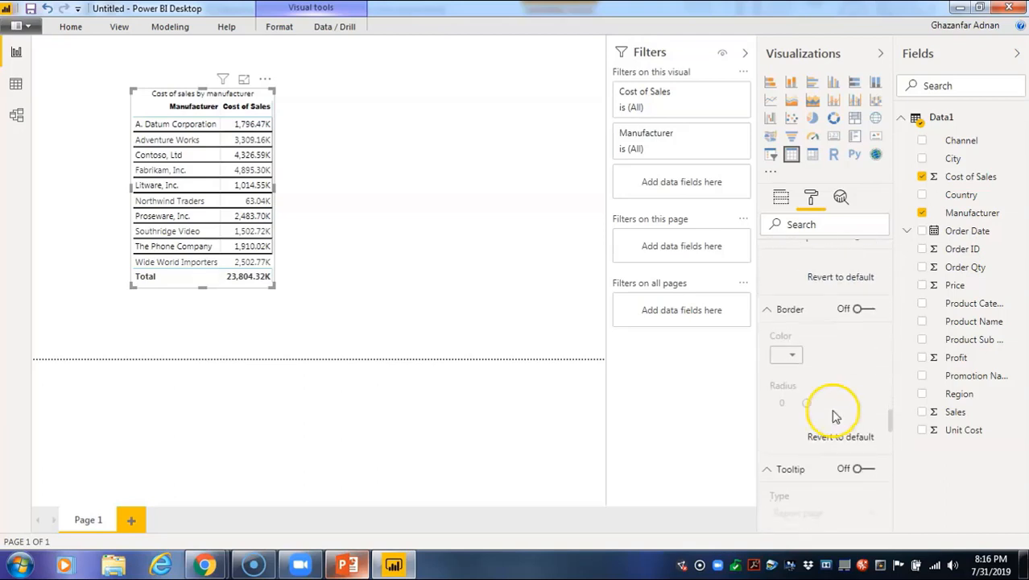
left_click(861, 308)
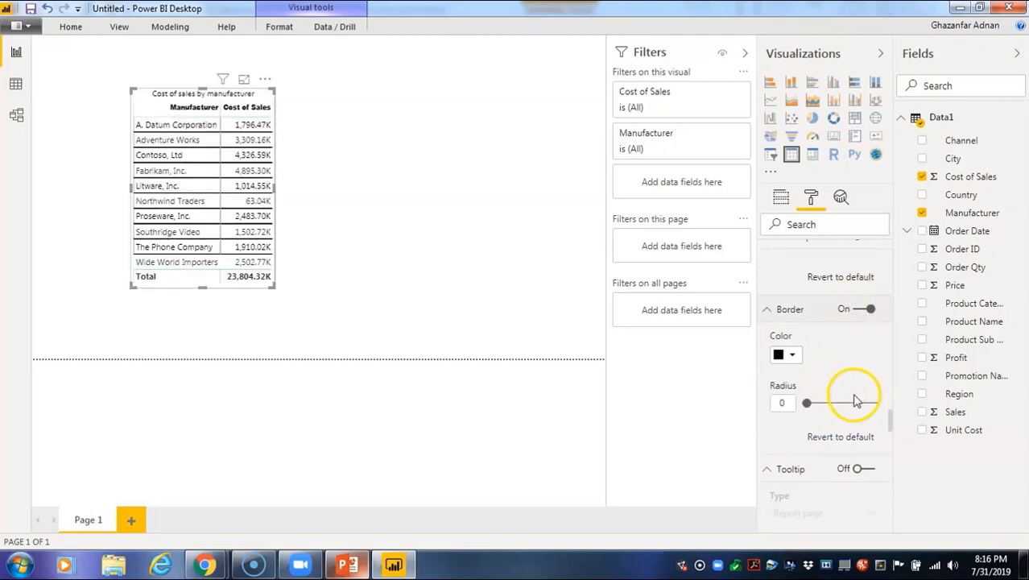
scroll(854, 400, "down", 3)
scroll(854, 376, "up", 2)
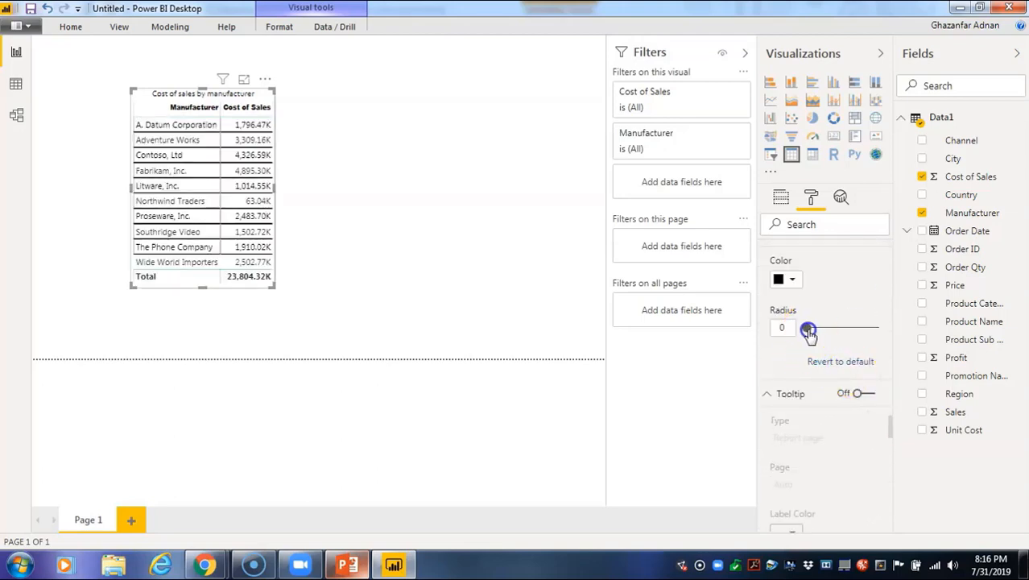
left_click_drag(809, 332, 852, 335)
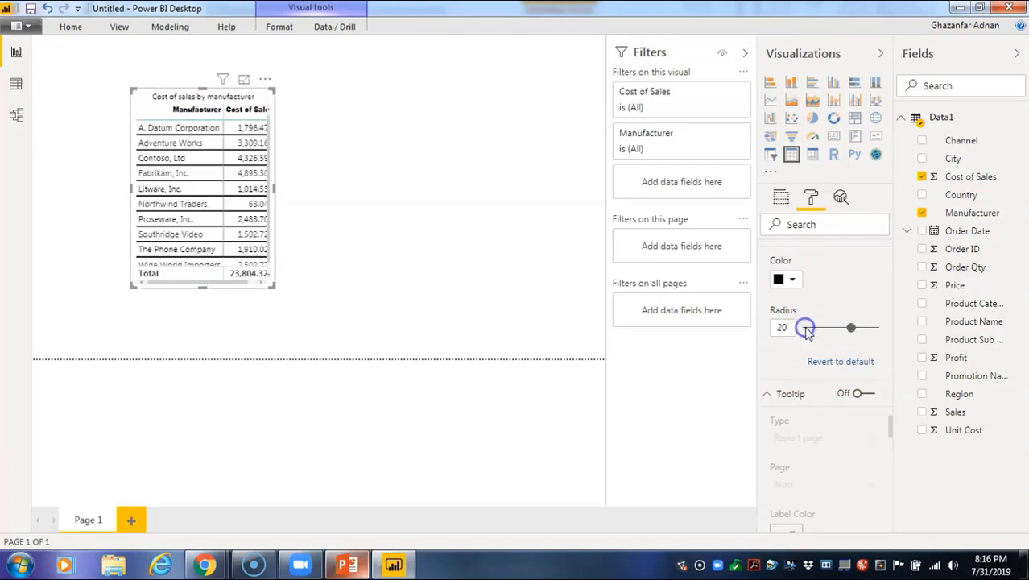
Switch the table's tooltip on, preview it on the Adventure Works cost of sales value, and switch it off again
scroll(808, 332, "down", 5)
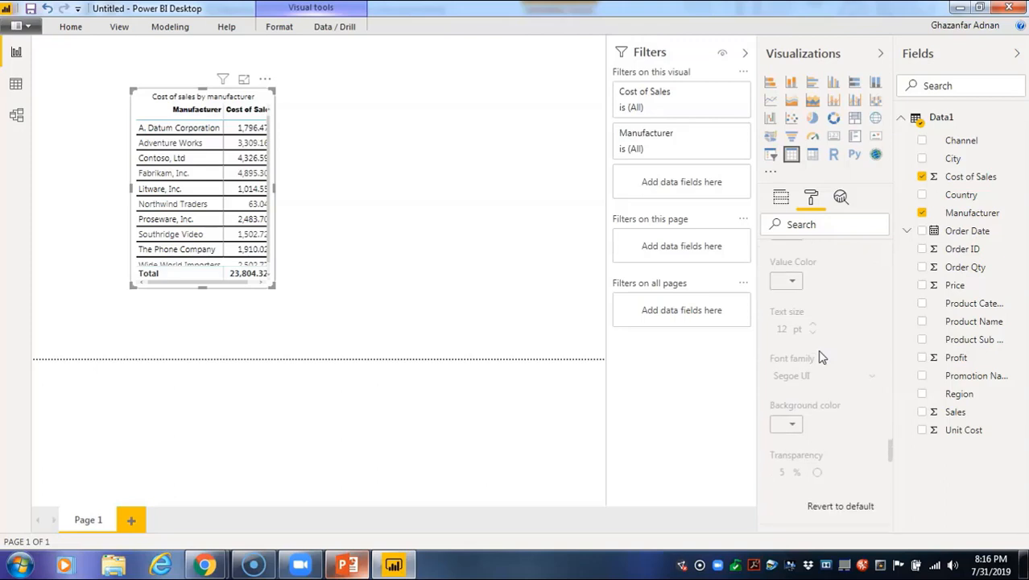
scroll(821, 356, "up", 5)
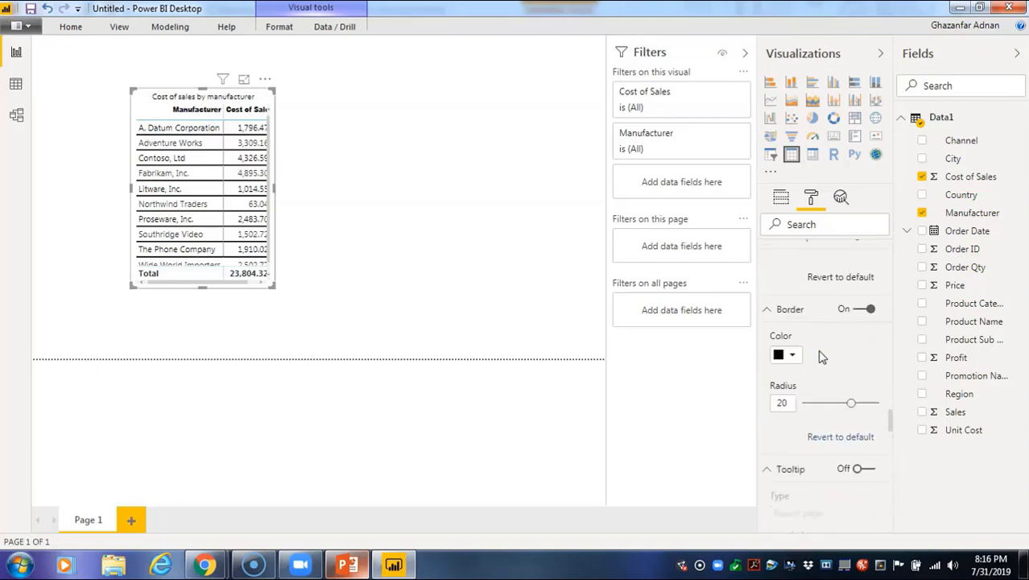
scroll(829, 409, "down", 5)
scroll(831, 407, "up", 5)
scroll(838, 401, "down", 2)
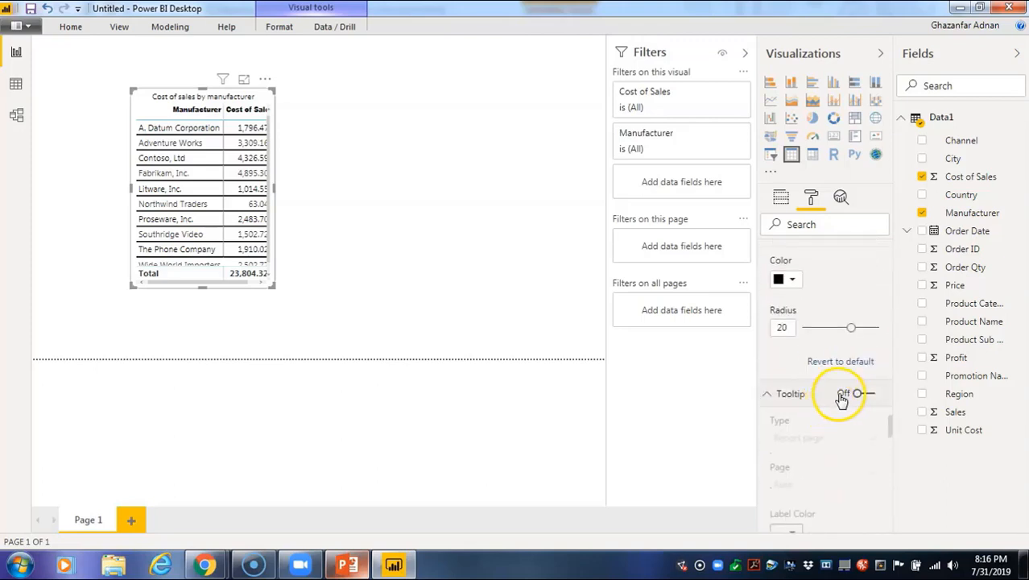
left_click(842, 396)
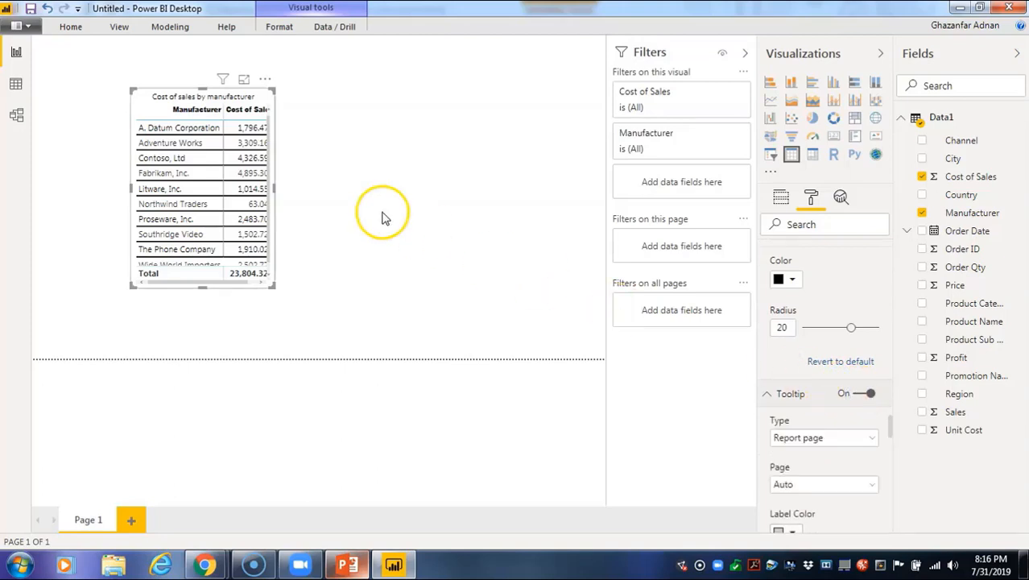
mouse_move(240, 150)
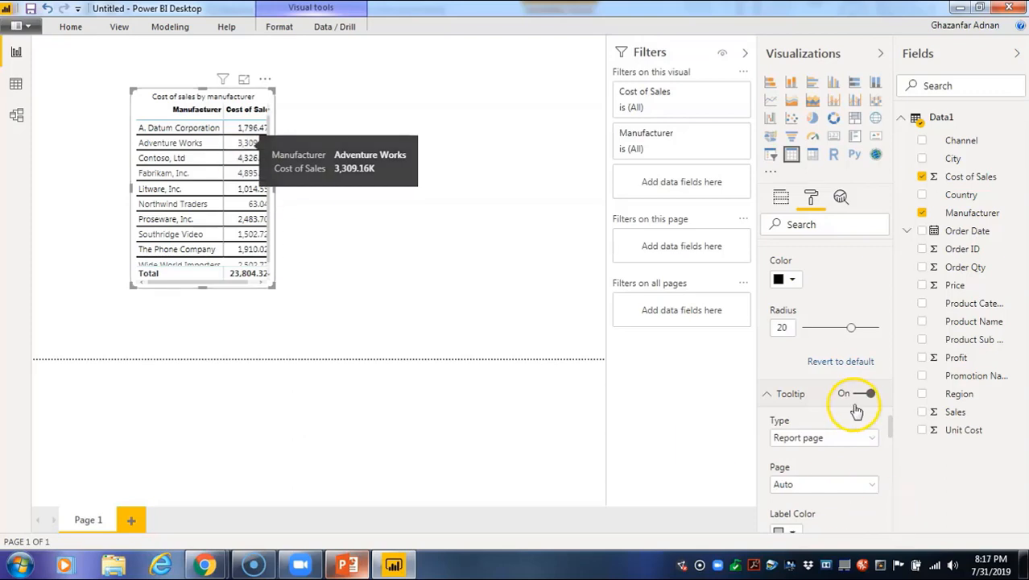
scroll(863, 400, "down", 4)
scroll(860, 399, "down", 2)
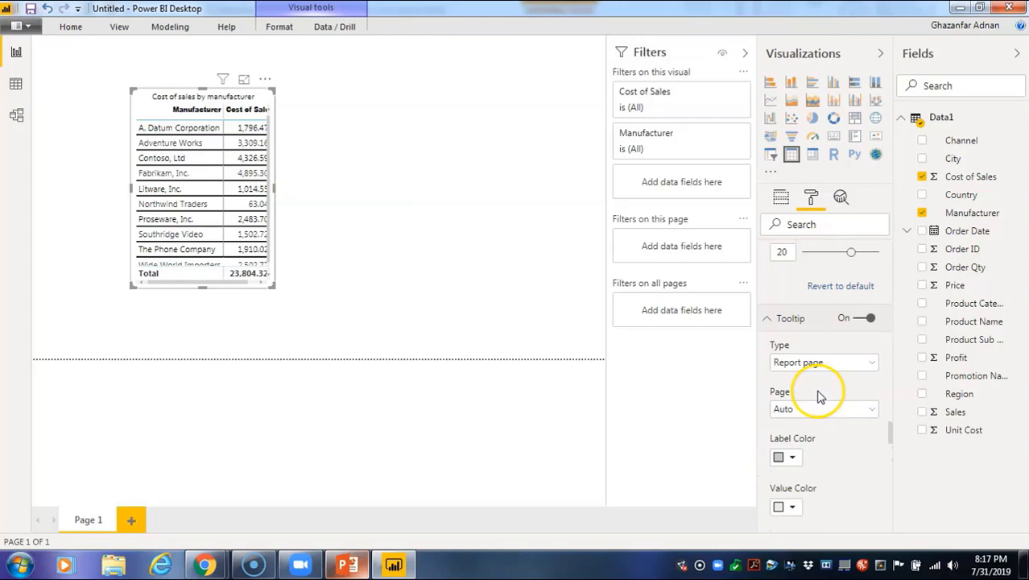
left_click(865, 319)
scroll(854, 330, "down", 3)
scroll(846, 348, "down", 2)
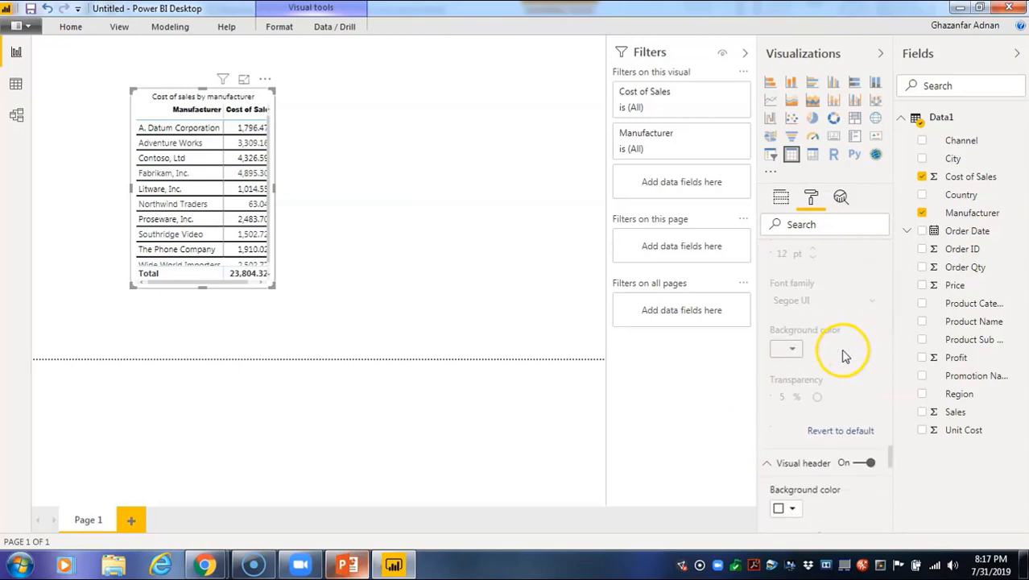
Bring the table visual to the front and align it to the left of the page
left_click(292, 27)
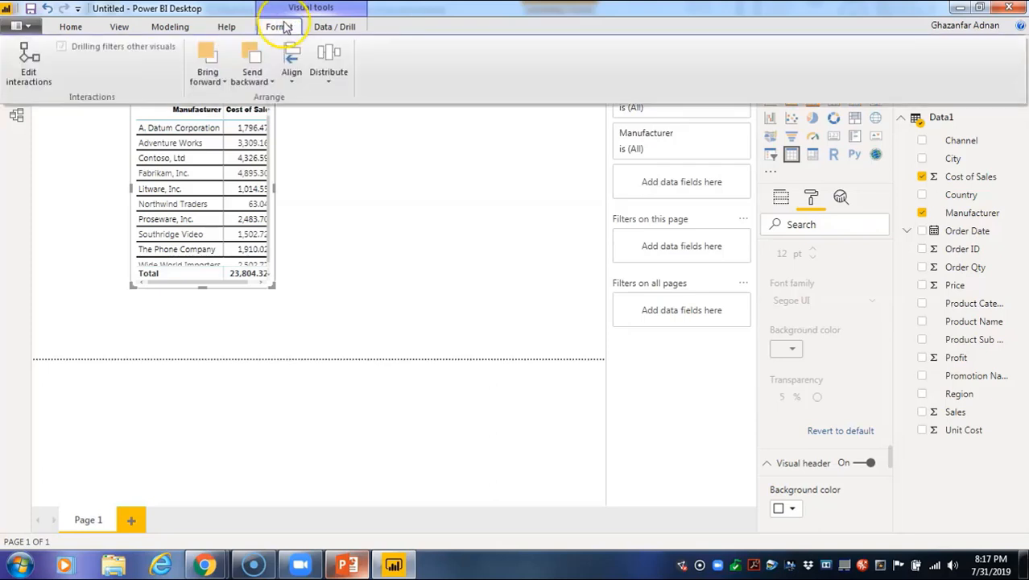
left_click(217, 82)
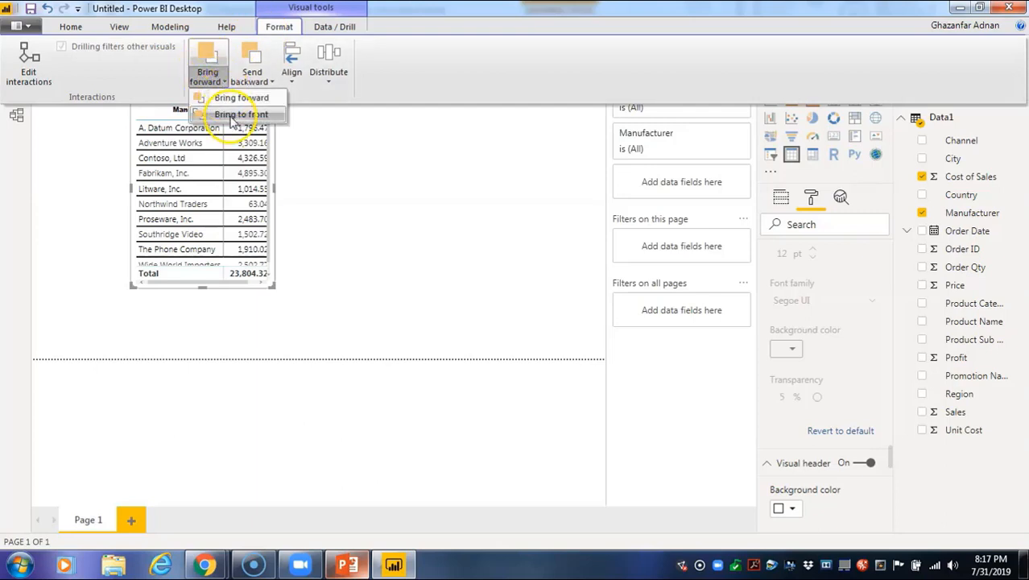
left_click(234, 114)
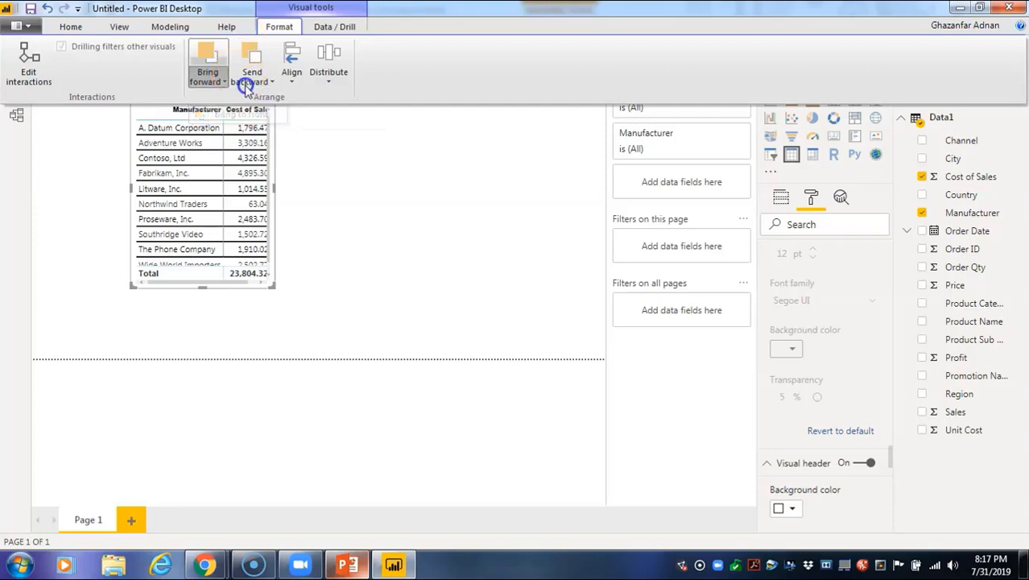
left_click(250, 81)
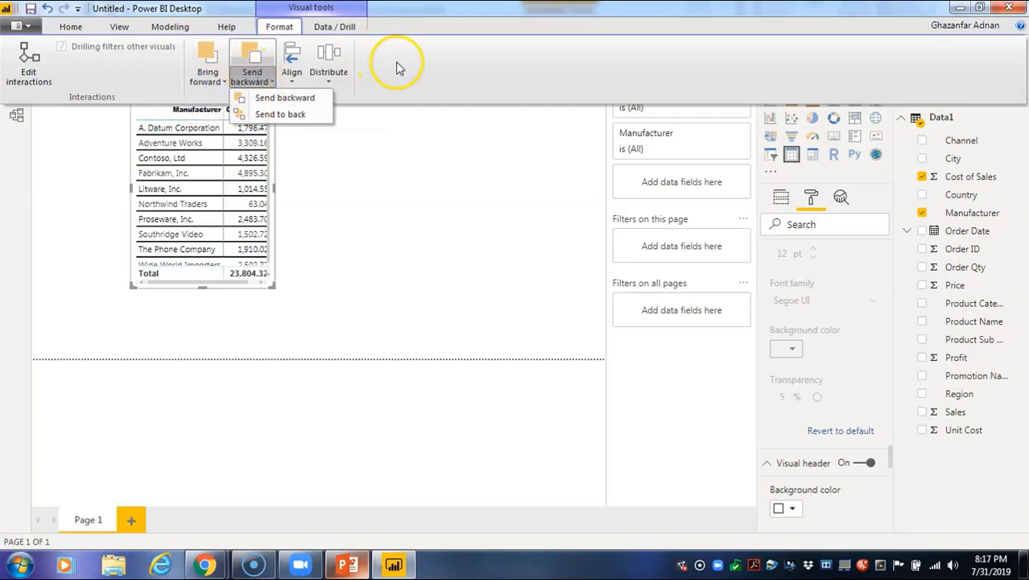
left_click(292, 75)
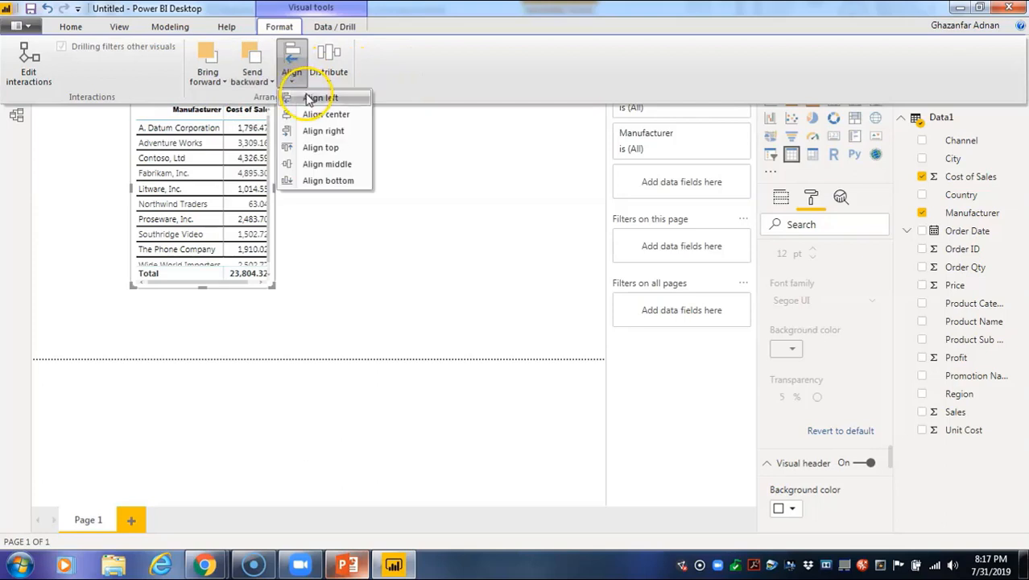
left_click(314, 97)
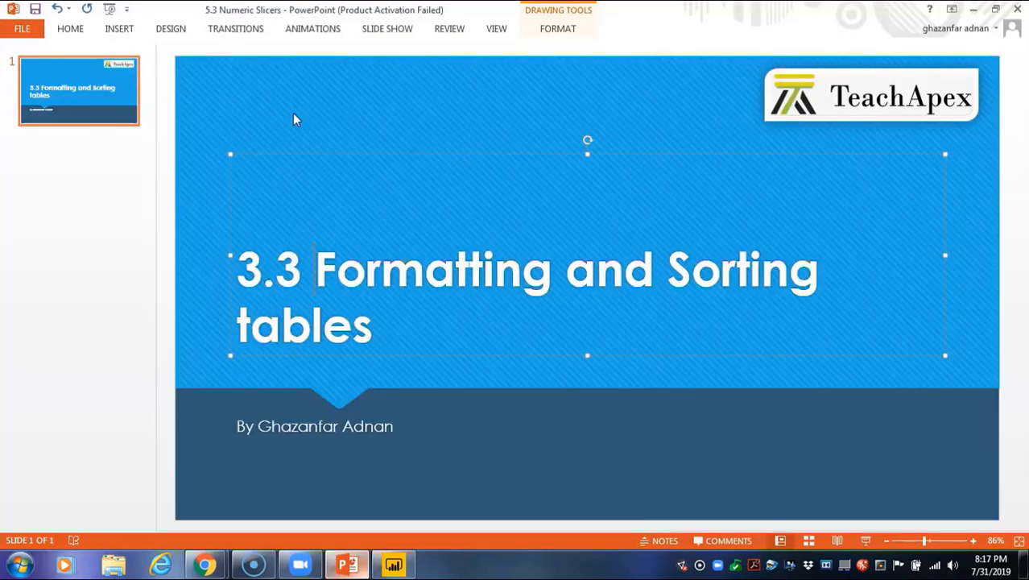
Leave the slide show, switch to Power BI Desktop and delete the cost of sales by manufacturer table visual
left_click(393, 565)
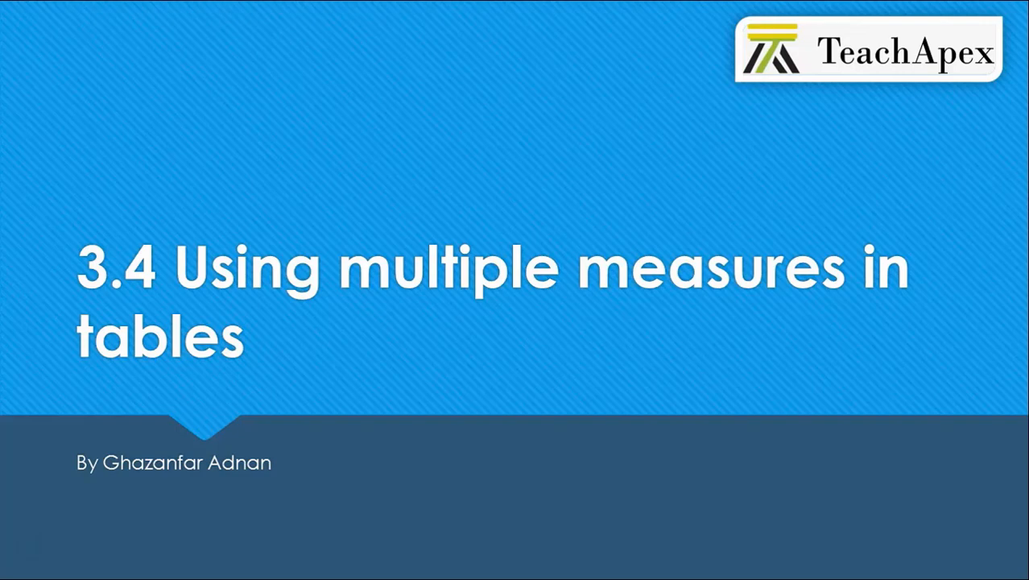
key("Escape")
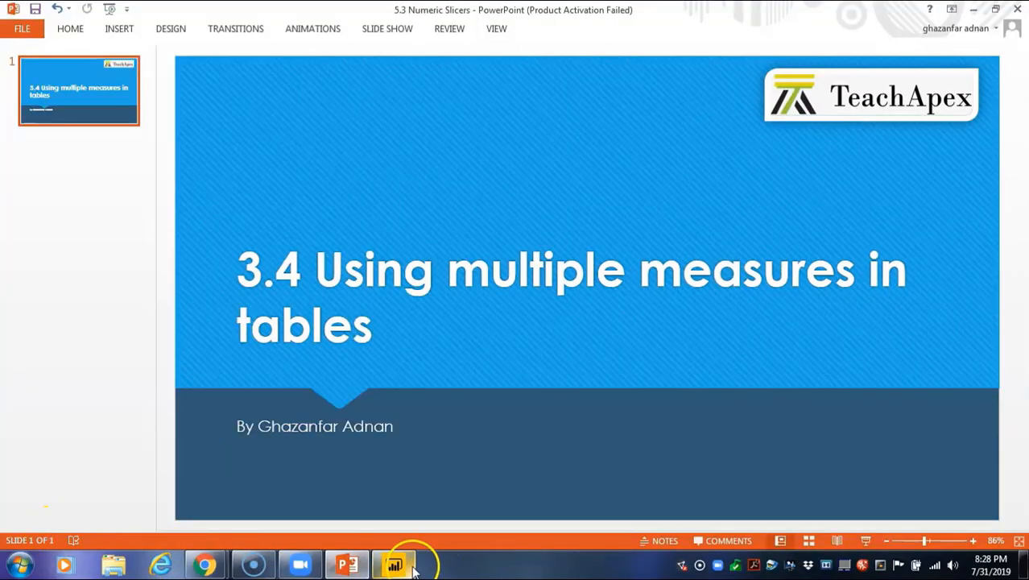
left_click(411, 566)
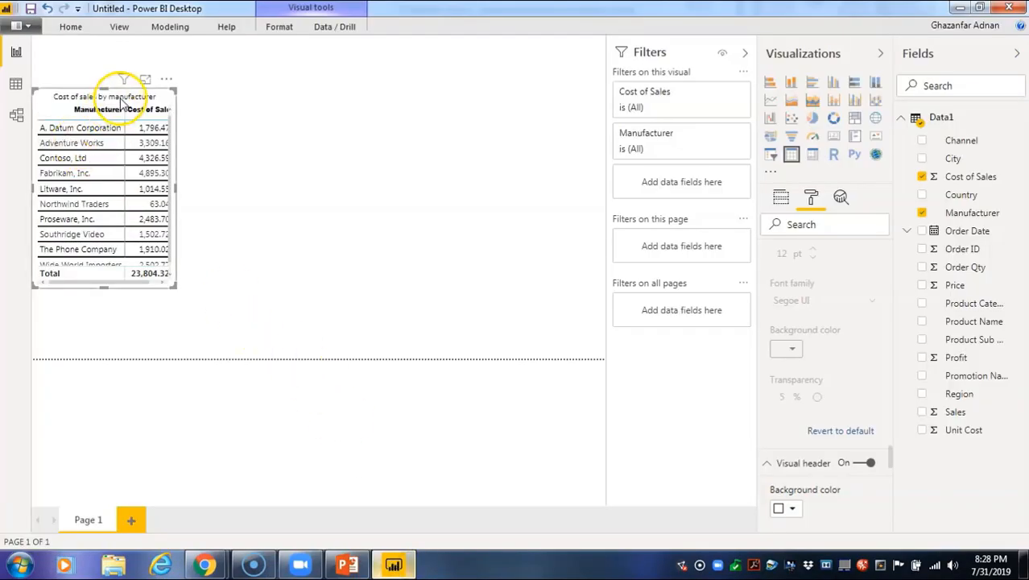
key("Delete")
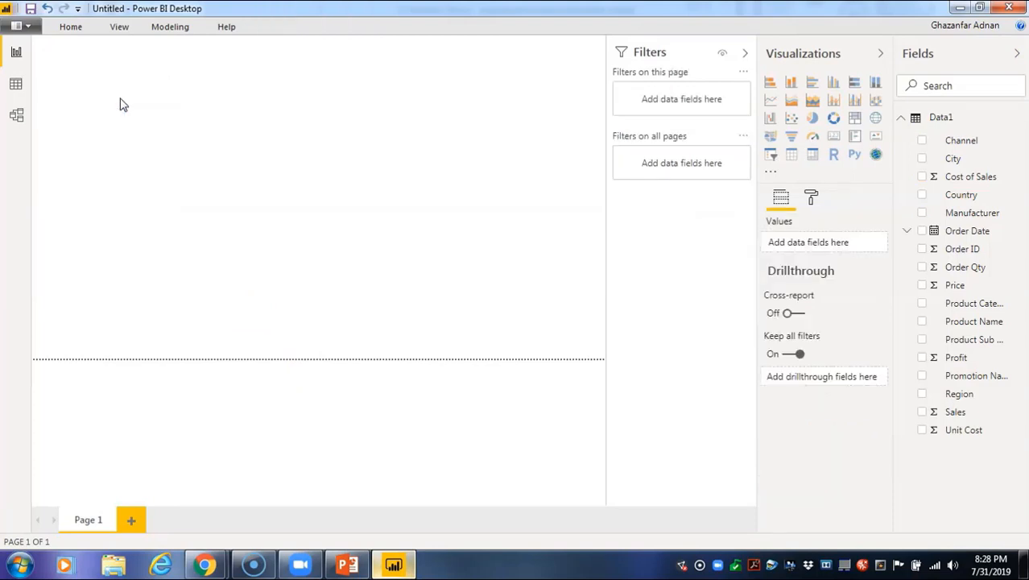
Create a new table visual from the Manufacturer field and open its Values formatting at the text size setting
left_click_drag(976, 214, 252, 163)
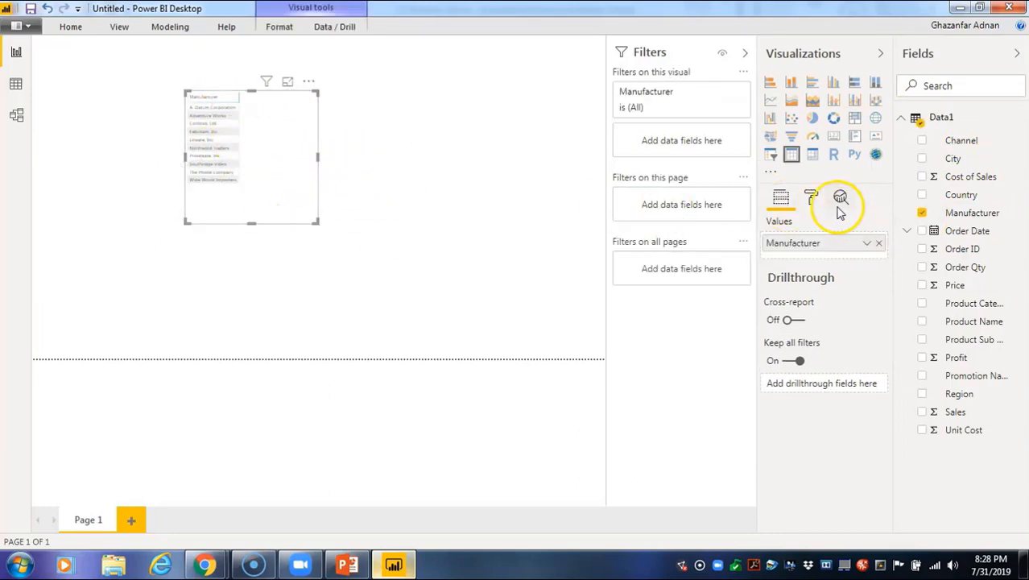
left_click(813, 199)
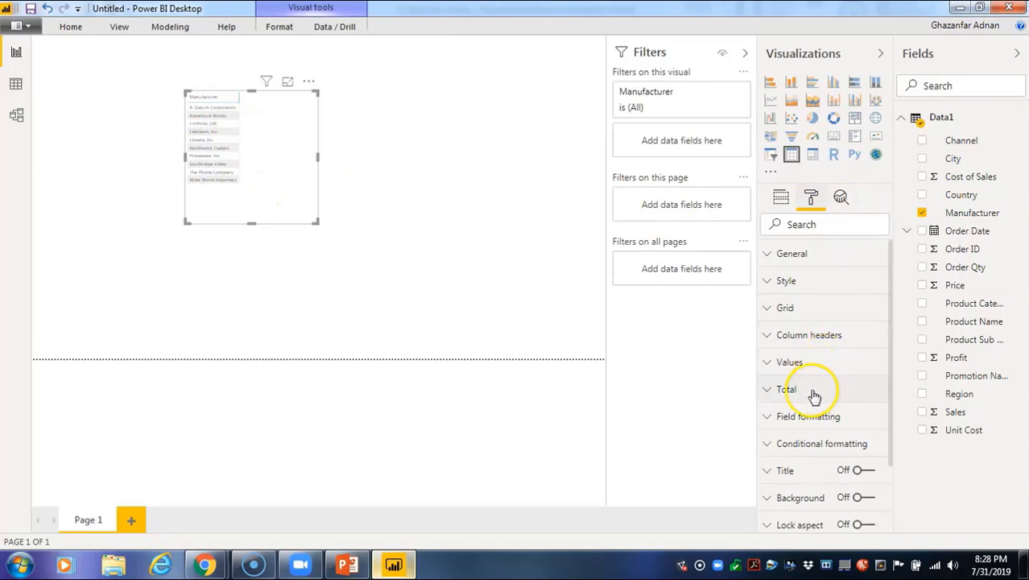
left_click(796, 364)
scroll(807, 439, "down", 5)
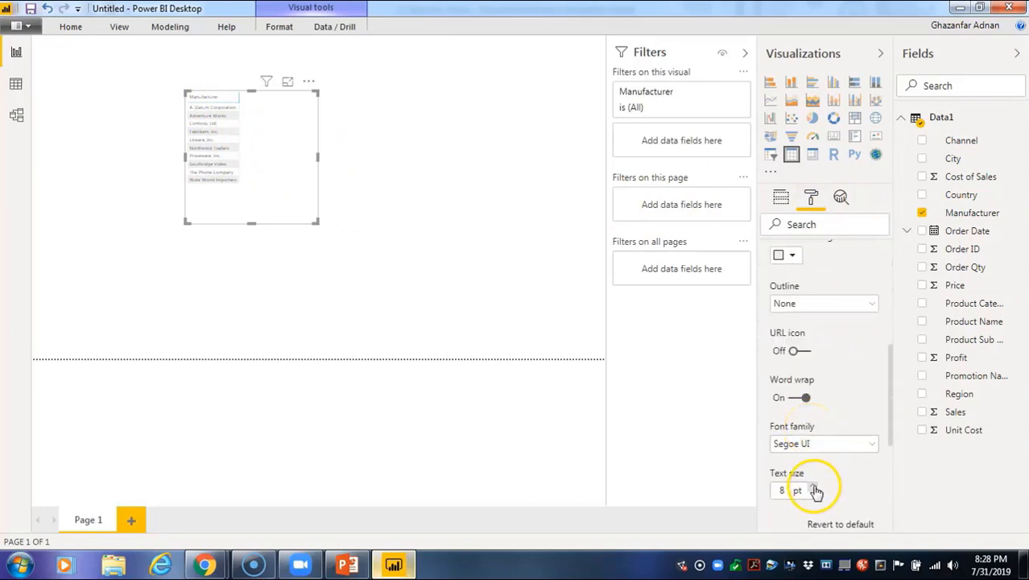
Set the text size of the Manufacturer table's values to 14 pt
left_click(815, 486)
left_click(815, 486)
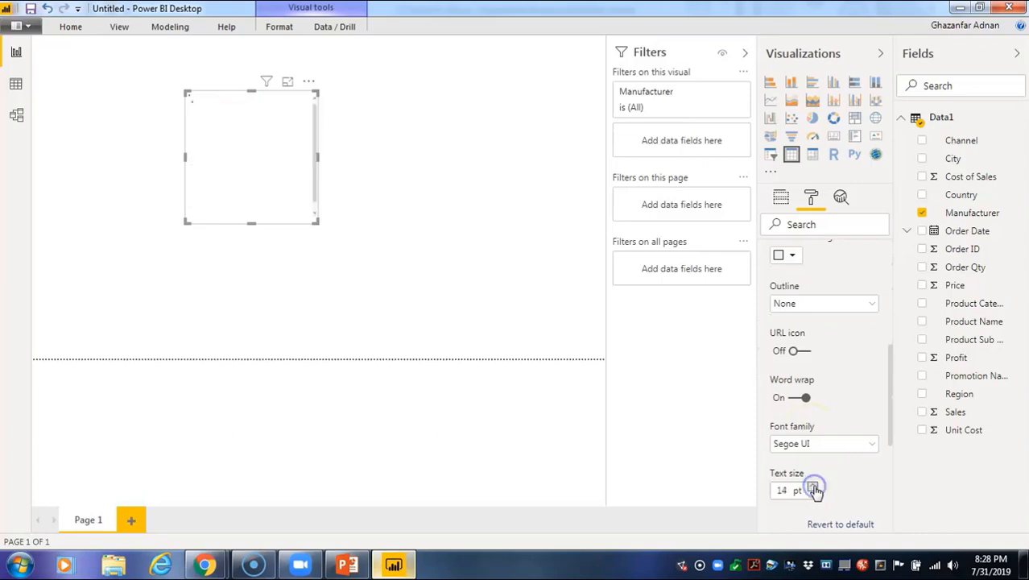
Set the Manufacturer table's column header text size to 15 pt and enlarge the table to fit all its rows
scroll(835, 355, "up", 3)
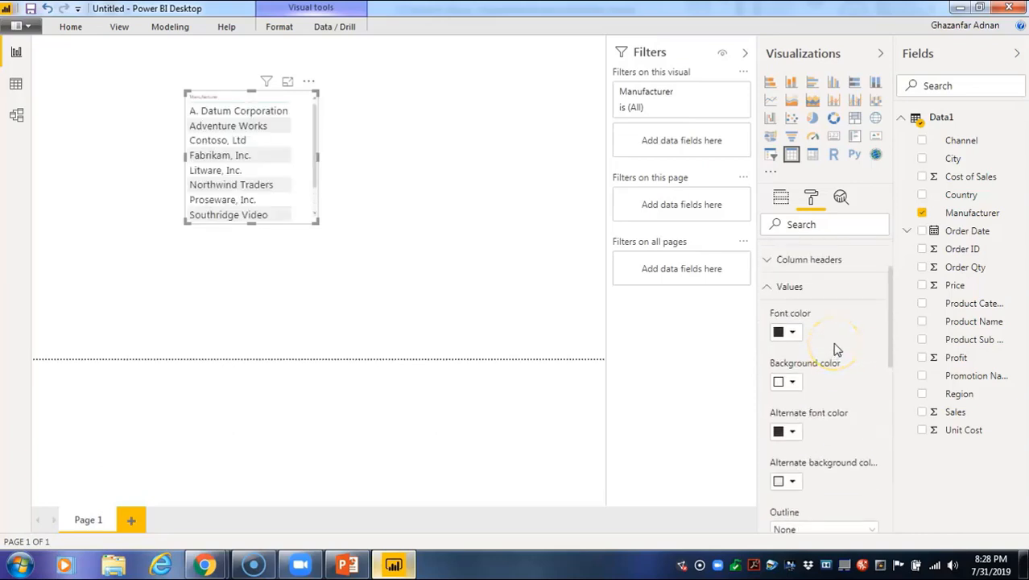
scroll(835, 349, "up", 2)
left_click(835, 344)
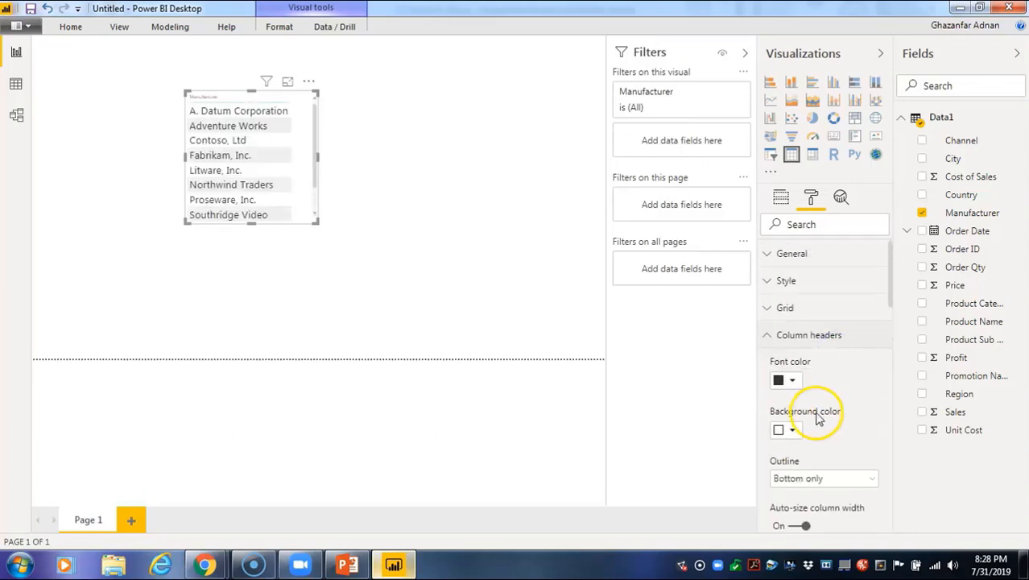
scroll(838, 483, "down", 3)
scroll(815, 495, "down", 3)
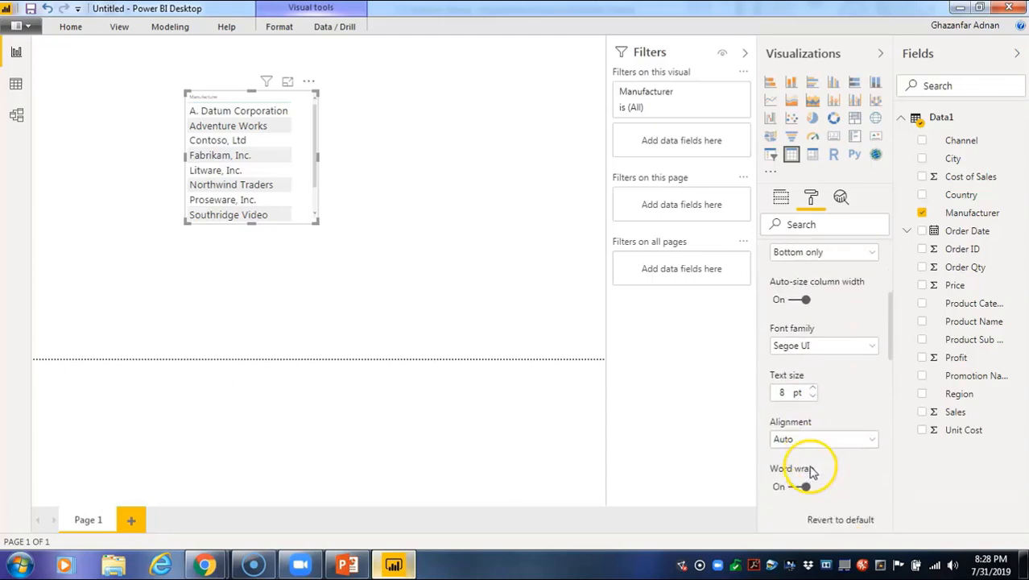
left_click(813, 388)
left_click(813, 388)
left_click(813, 388)
left_click(813, 388)
left_click(813, 389)
left_click(813, 388)
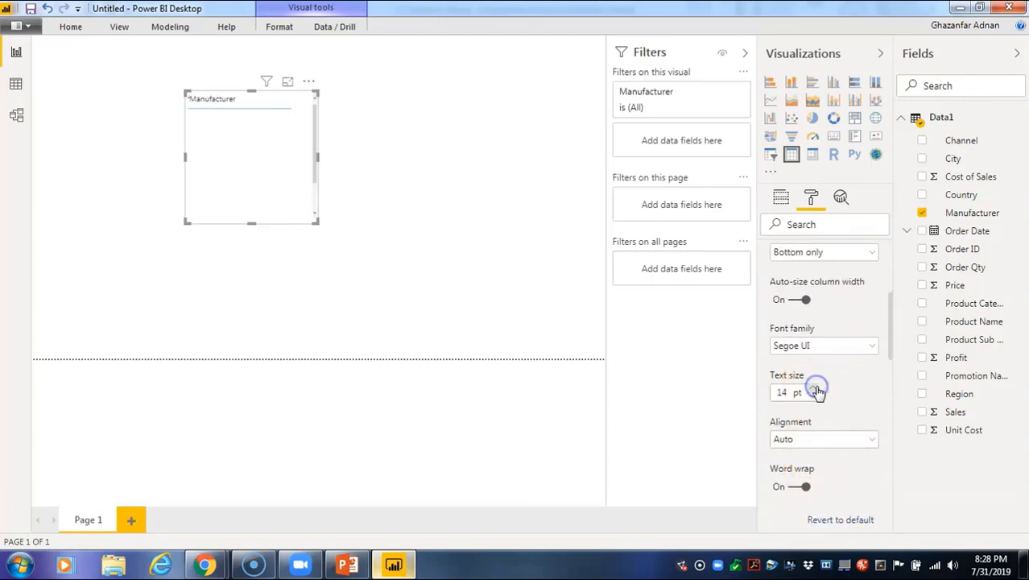
left_click(813, 389)
left_click_drag(316, 221, 416, 290)
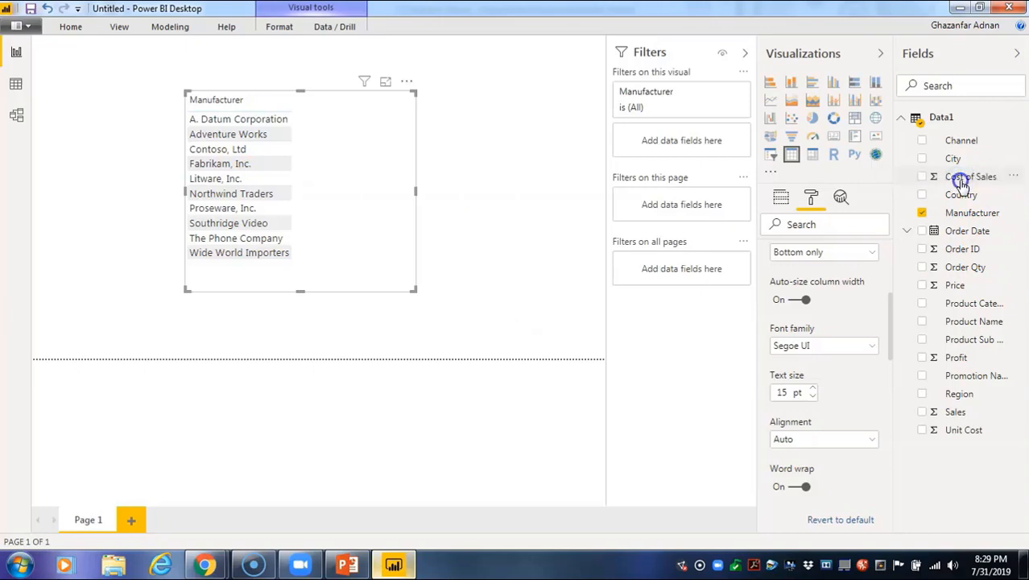
Add the Cost of Sales field to the Manufacturer table and undo the addition
left_click_drag(961, 183, 336, 184)
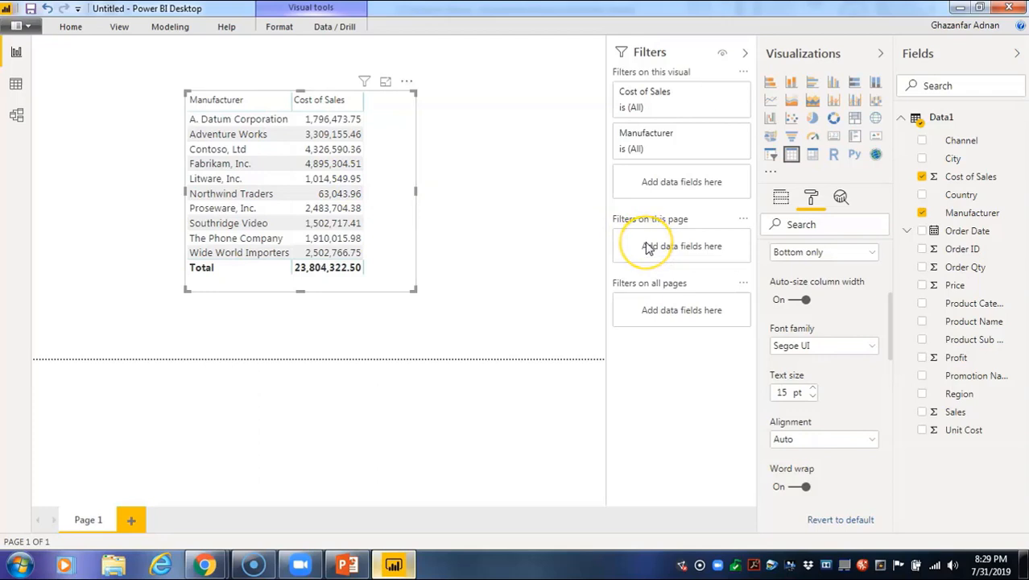
key("ctrl+z")
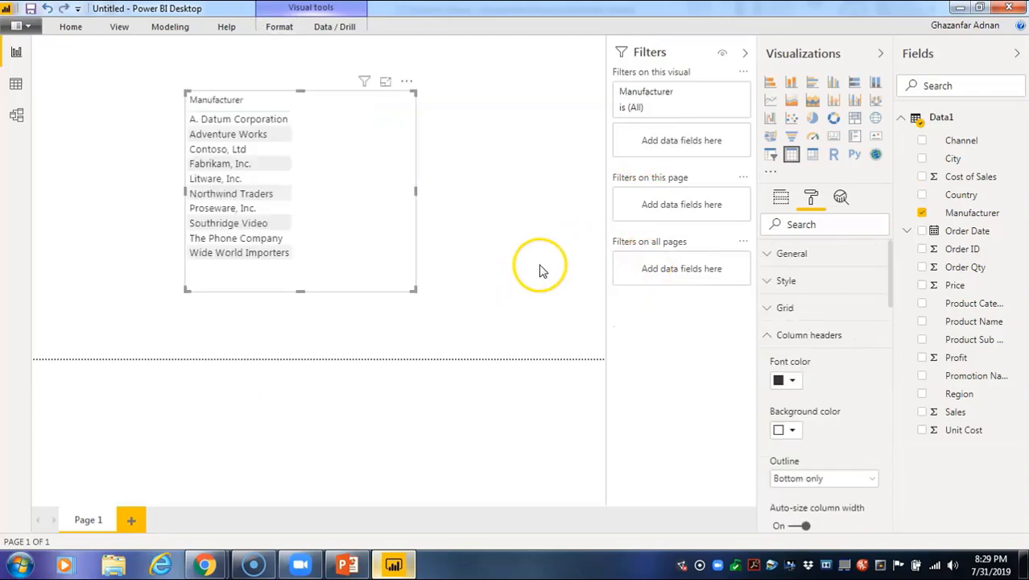
Add the Cost of Sales and Sales fields to the Manufacturer table and widen it to fit both columns
left_click(788, 210)
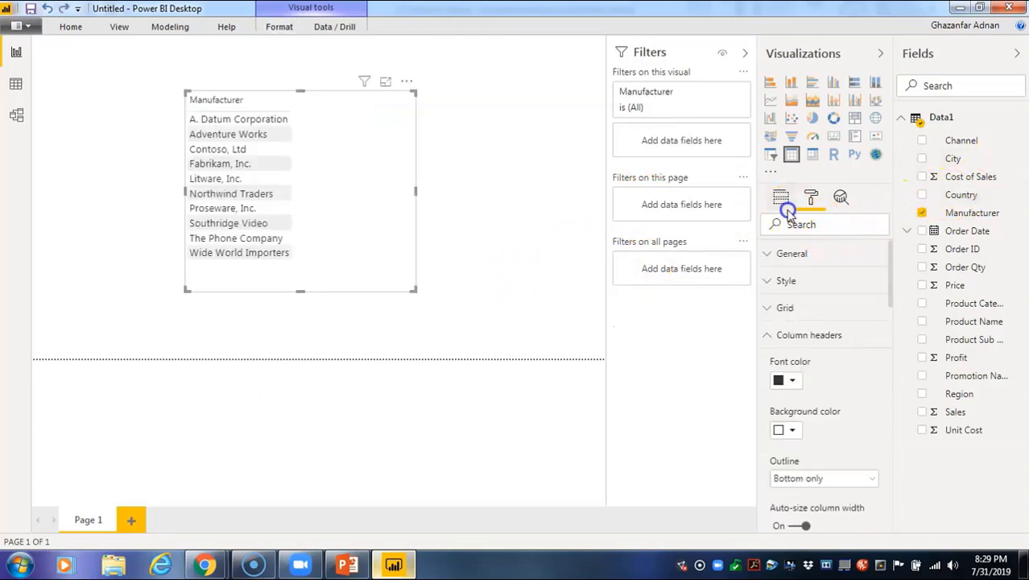
left_click(922, 177)
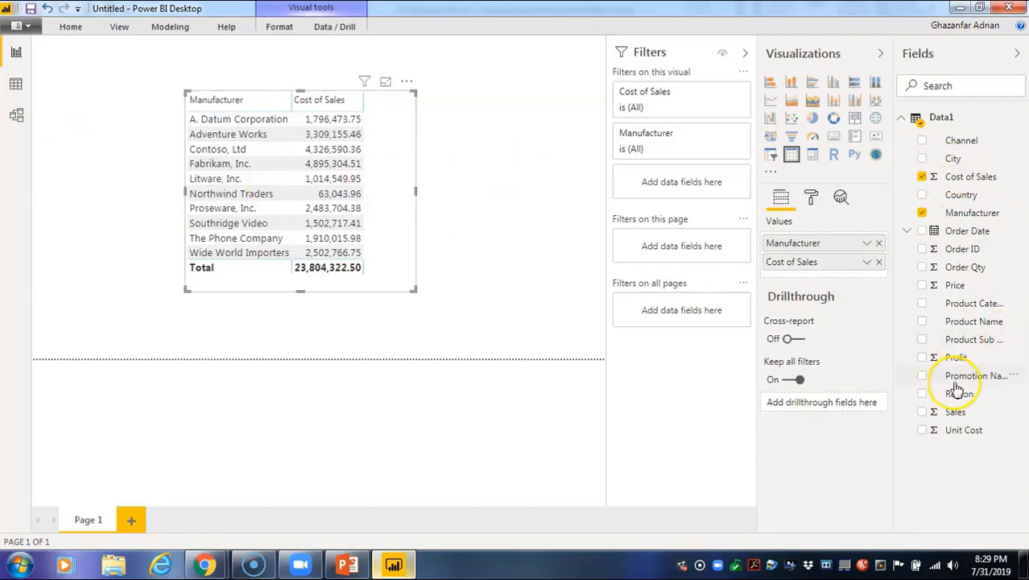
left_click(922, 412)
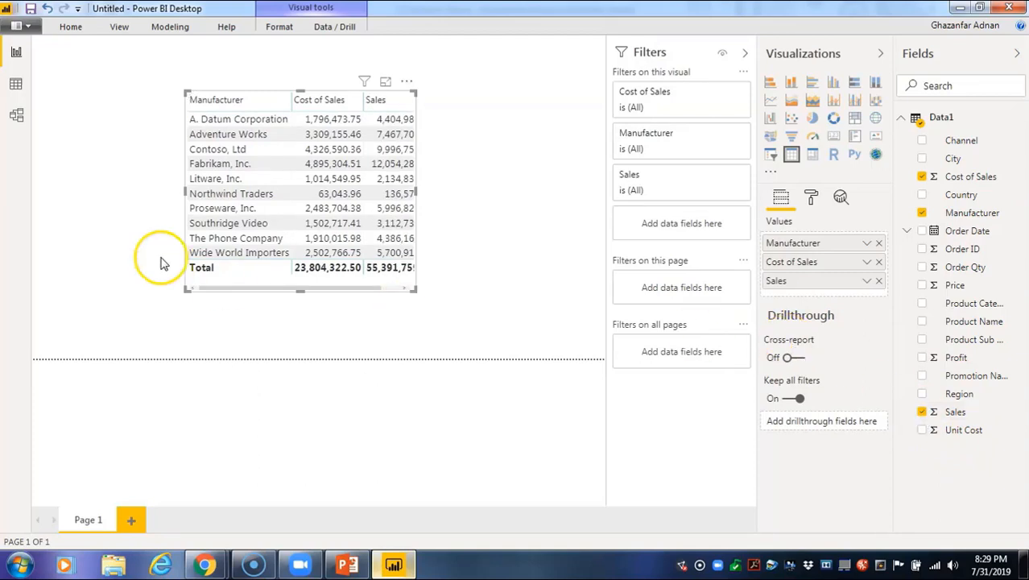
left_click_drag(410, 292, 462, 294)
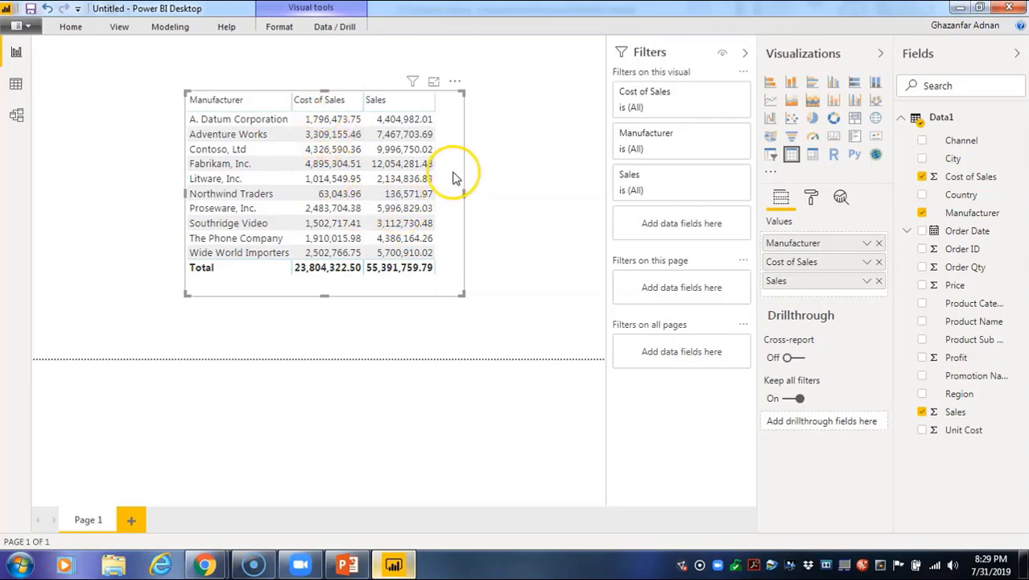
Add the Profit field to the Manufacturer table, enlarging the table and shifting it left on the page
left_click(923, 413)
left_click(922, 359)
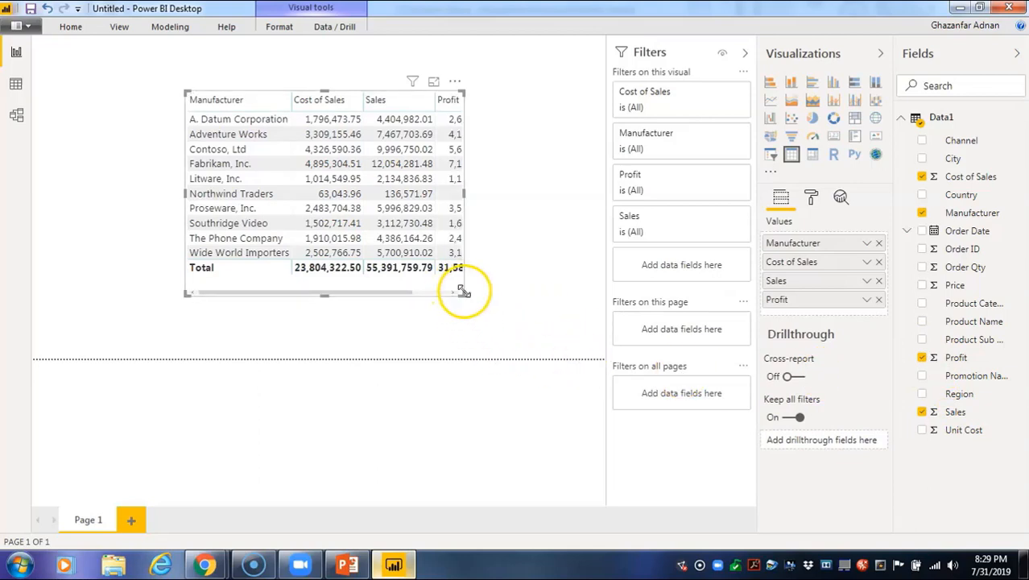
left_click_drag(464, 291, 569, 321)
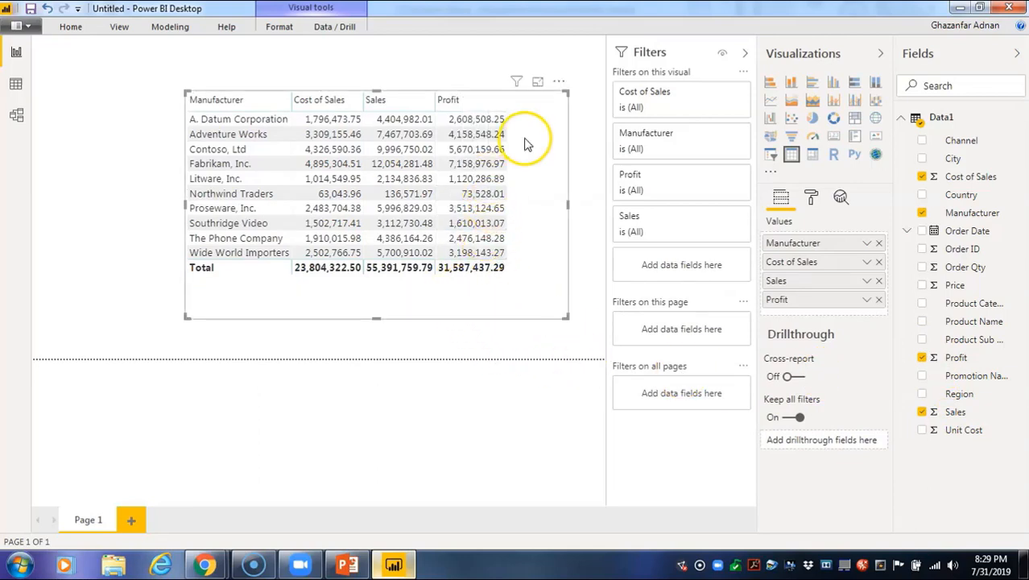
left_click_drag(526, 141, 455, 141)
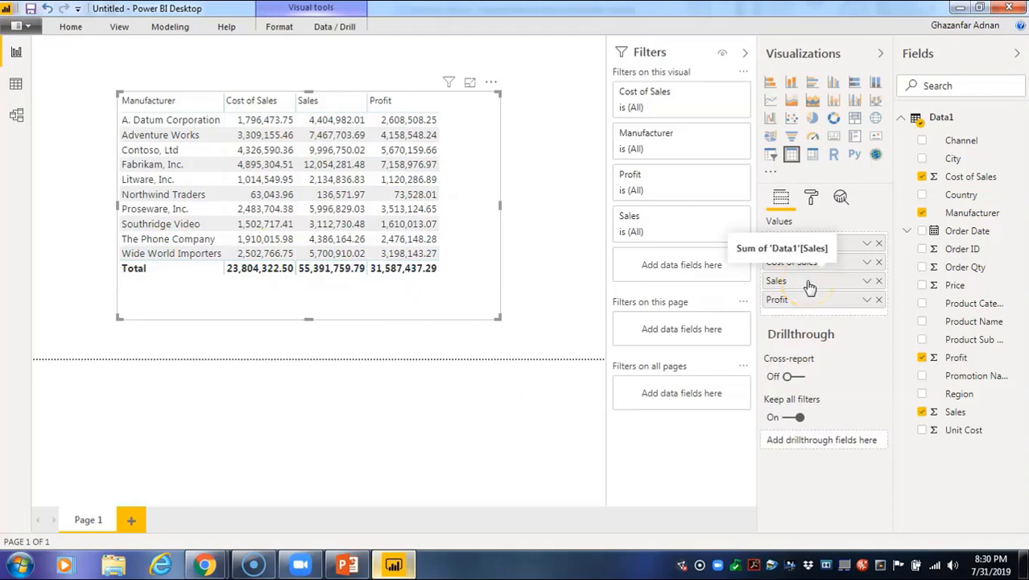
Reorder the table's value columns to Profit, Sales and Cost of Sales after Manufacturer
left_click_drag(788, 299, 793, 260)
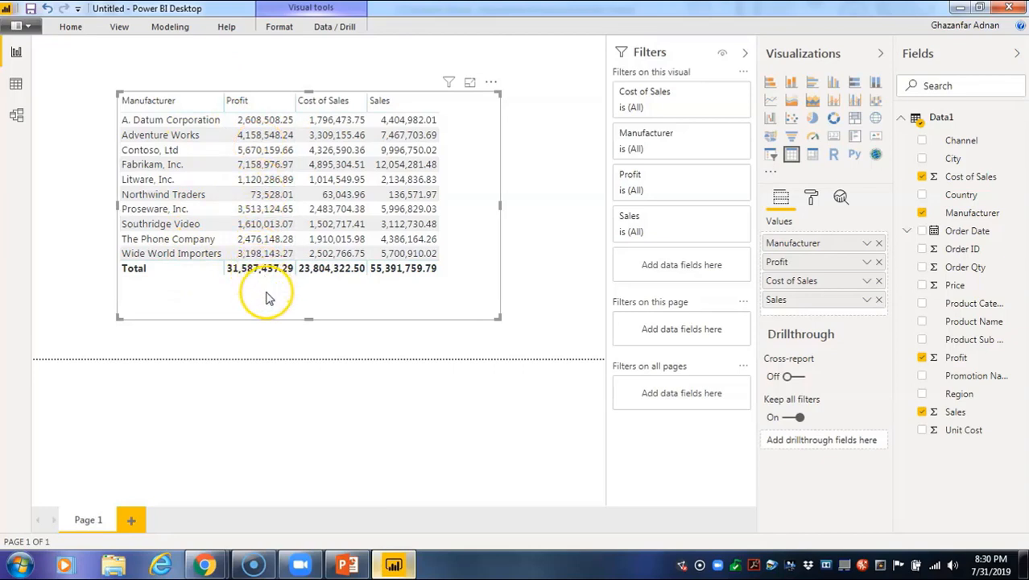
mouse_move(788, 300)
left_mouse_down()
mouse_move(795, 304)
mouse_move(796, 269)
mouse_move(797, 306)
mouse_move(792, 280)
left_mouse_up()
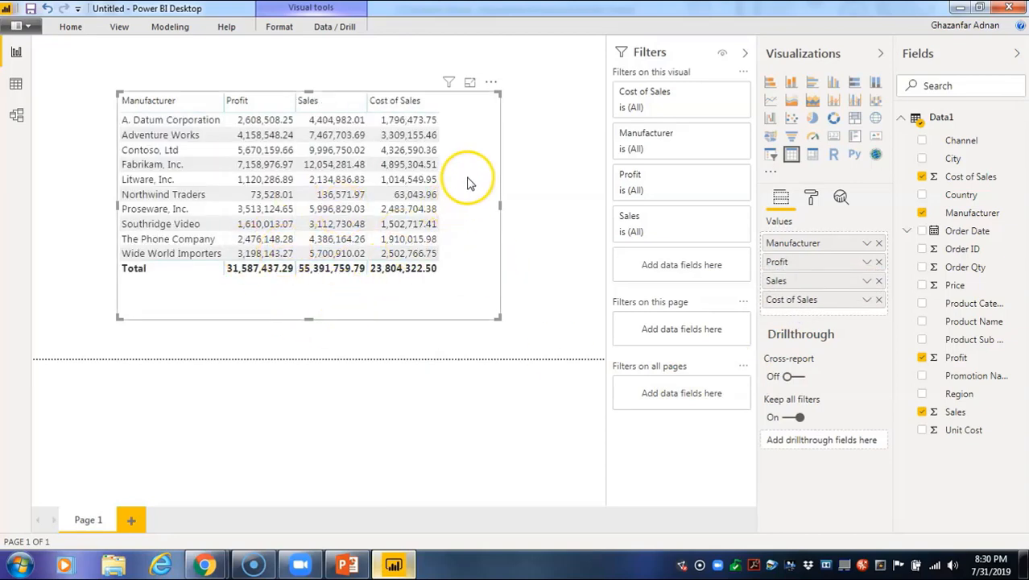
Move the Manufacturer table into the page's upper-left corner and shrink its frame to fit the data
left_click(274, 108)
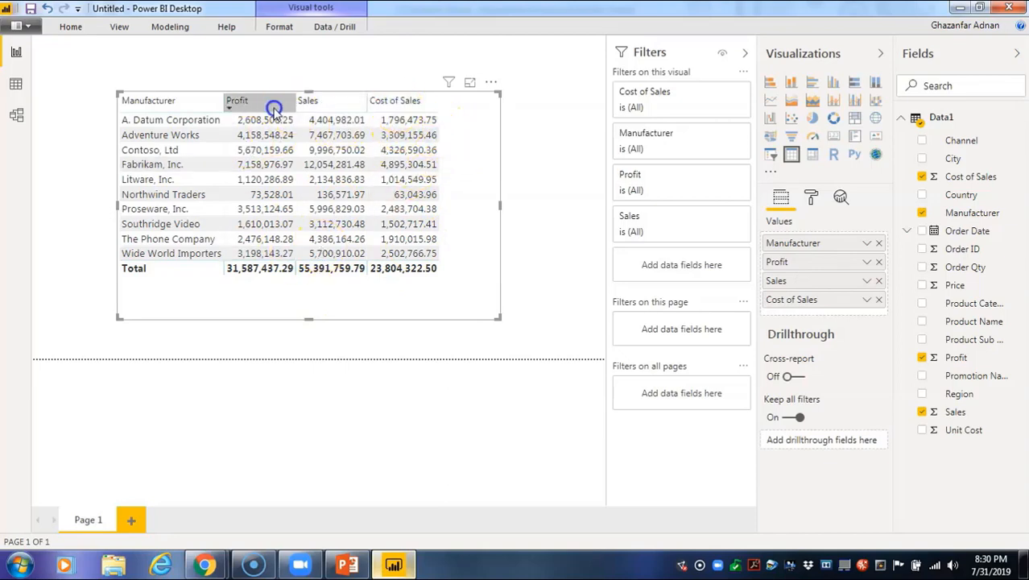
left_click_drag(384, 202, 274, 141)
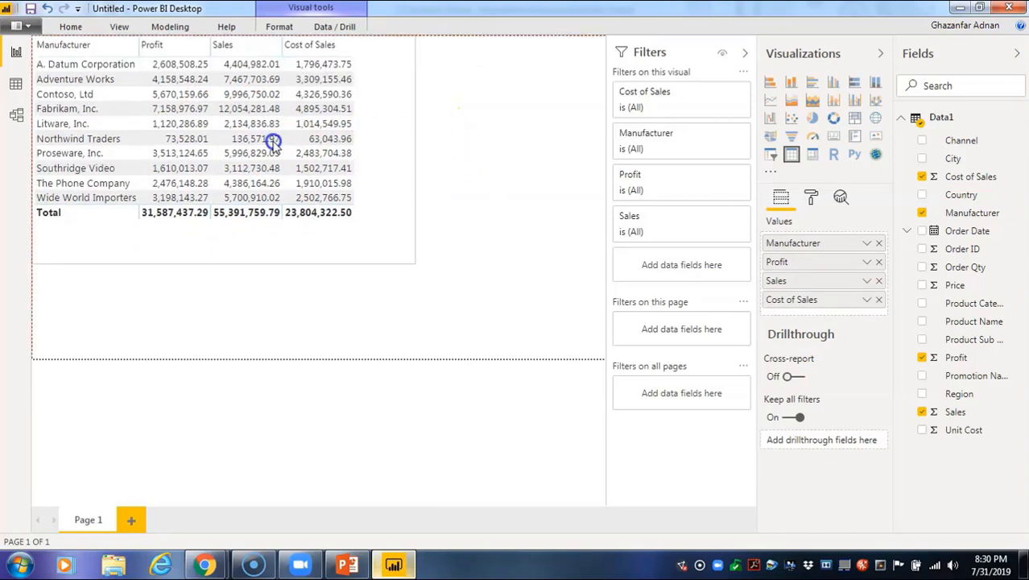
left_click_drag(409, 266, 363, 232)
left_click(367, 237)
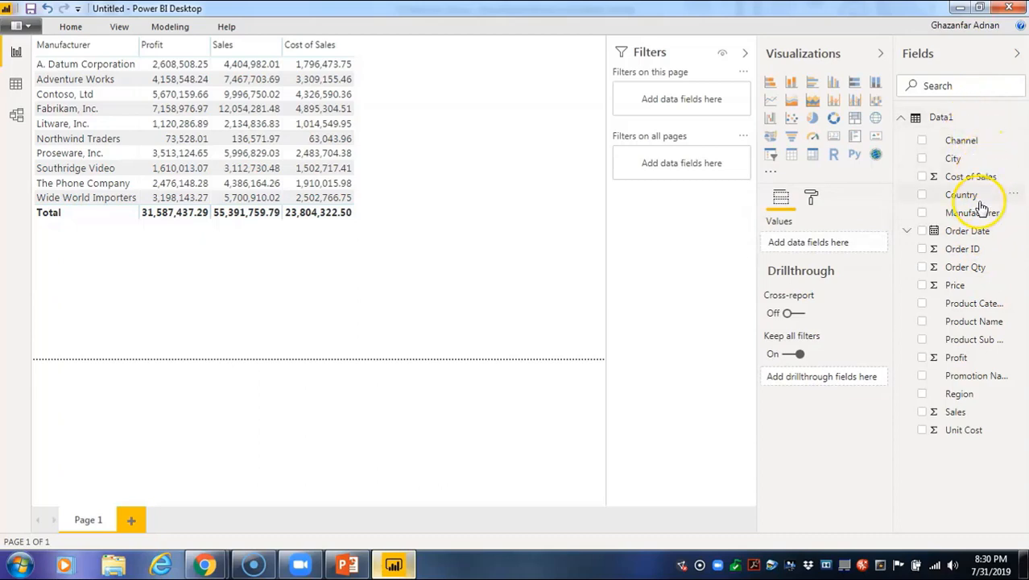
Create a separate table of Country and Order Qty beside the Manufacturer table and stretch it to the full page height
left_click_drag(966, 202, 658, 231)
left_click_drag(499, 245, 498, 245)
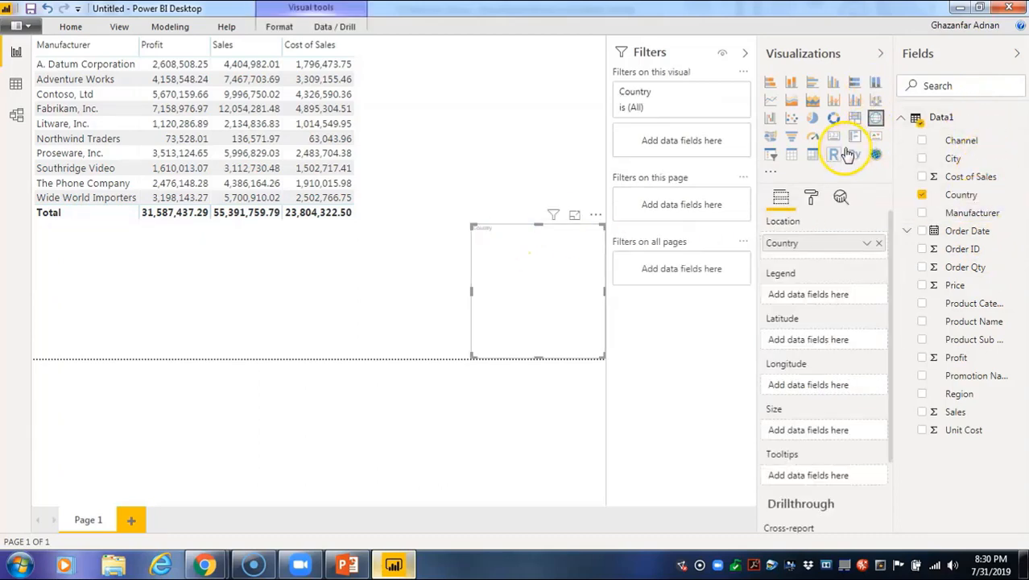
left_click(793, 158)
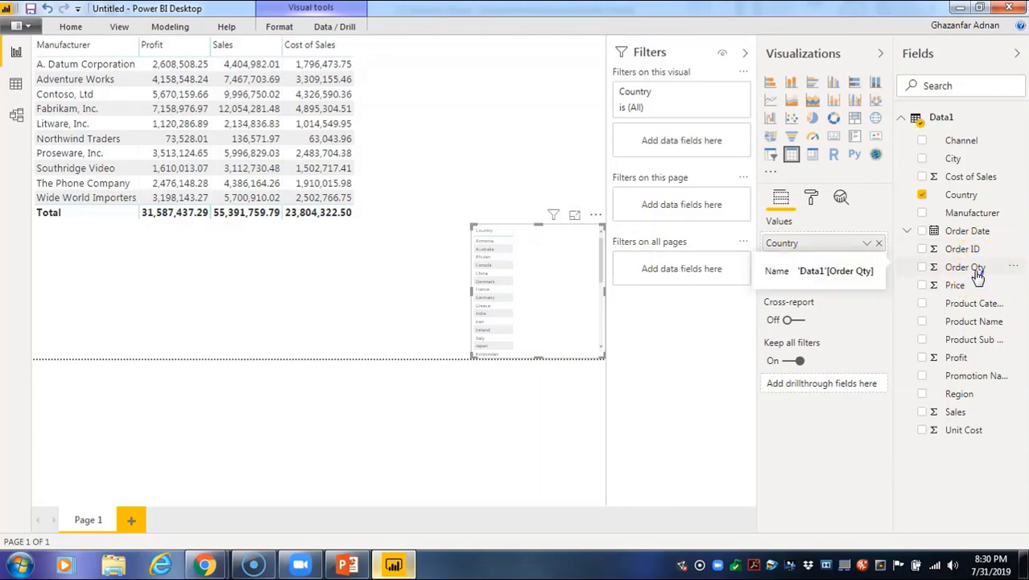
left_click_drag(977, 275, 581, 291)
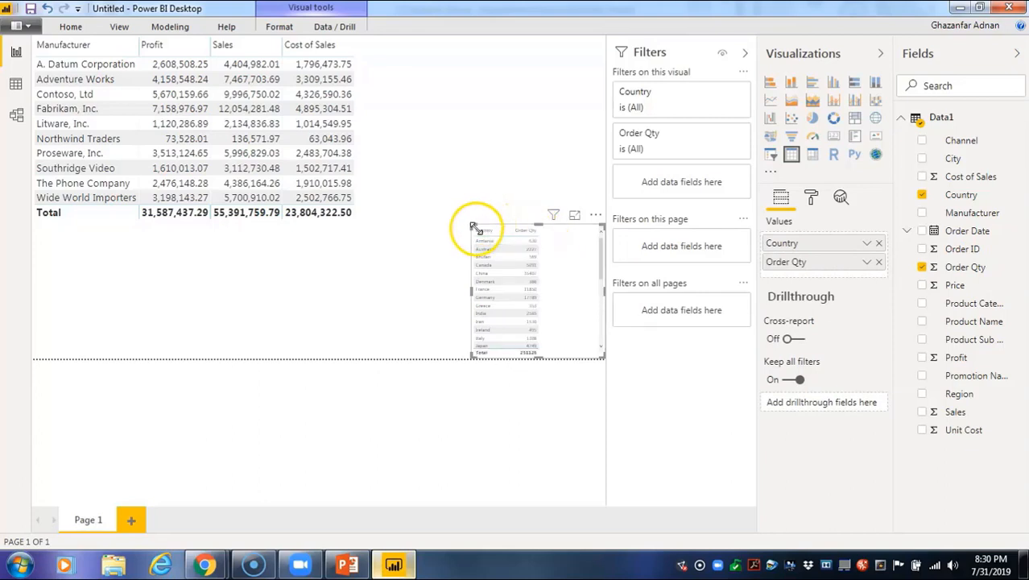
left_click_drag(473, 227, 437, 39)
Cross-filter the country table by the Northwind Traders row and clear that filter
left_click(311, 138)
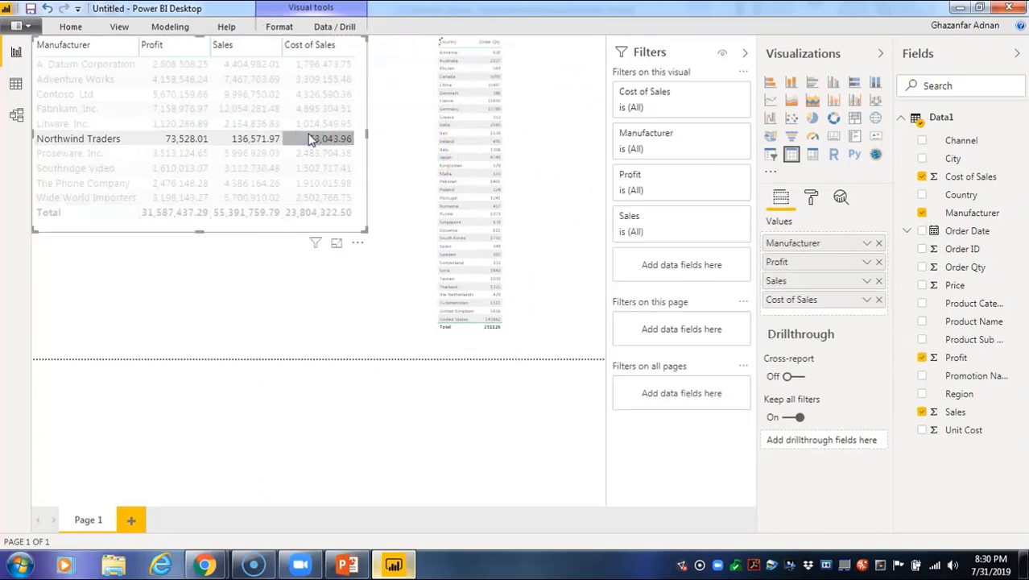
left_click(390, 290)
left_click(504, 53)
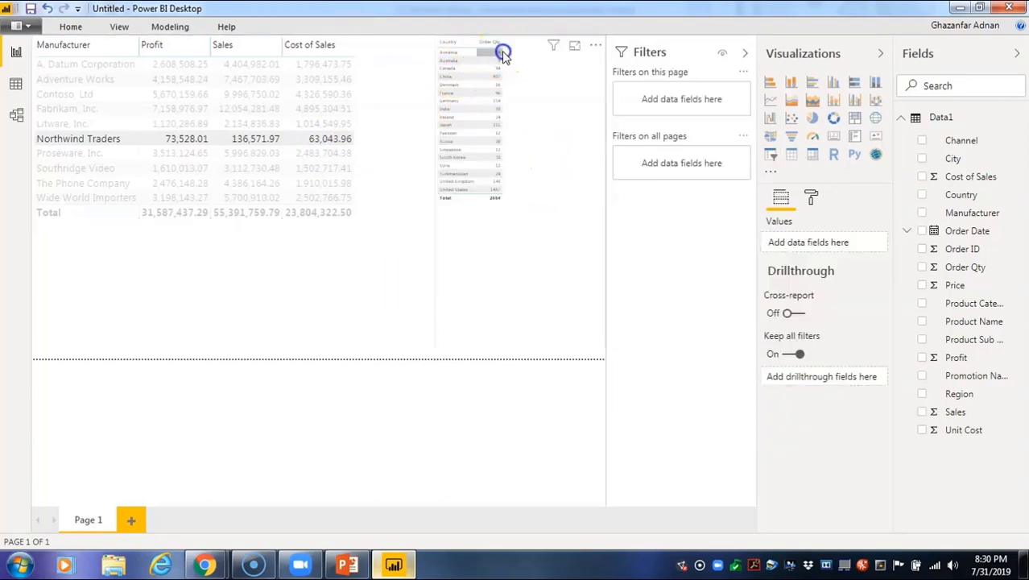
left_click(503, 154)
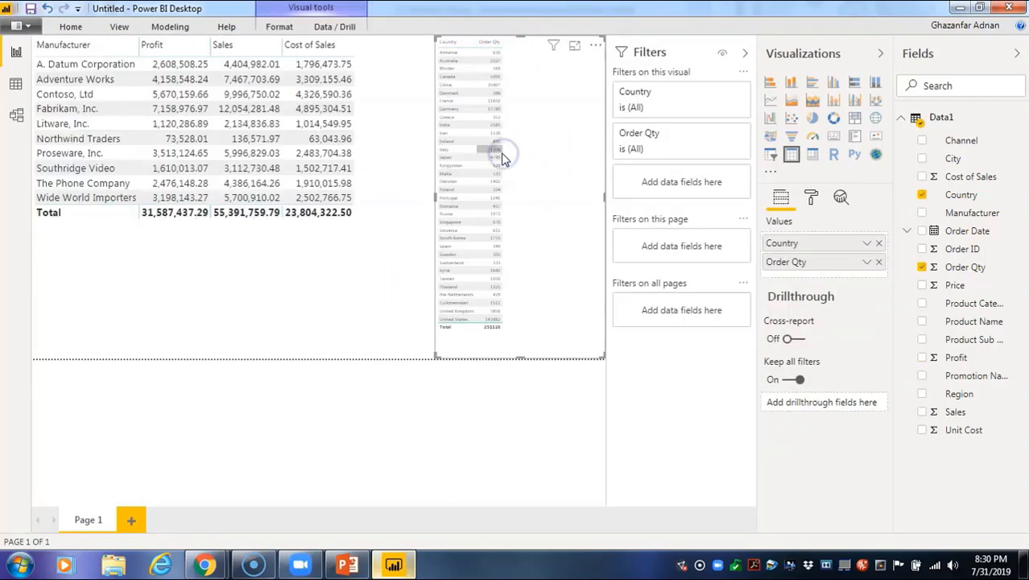
Apply the Minimal style to the country table and turn on its vertical grid
left_click(811, 197)
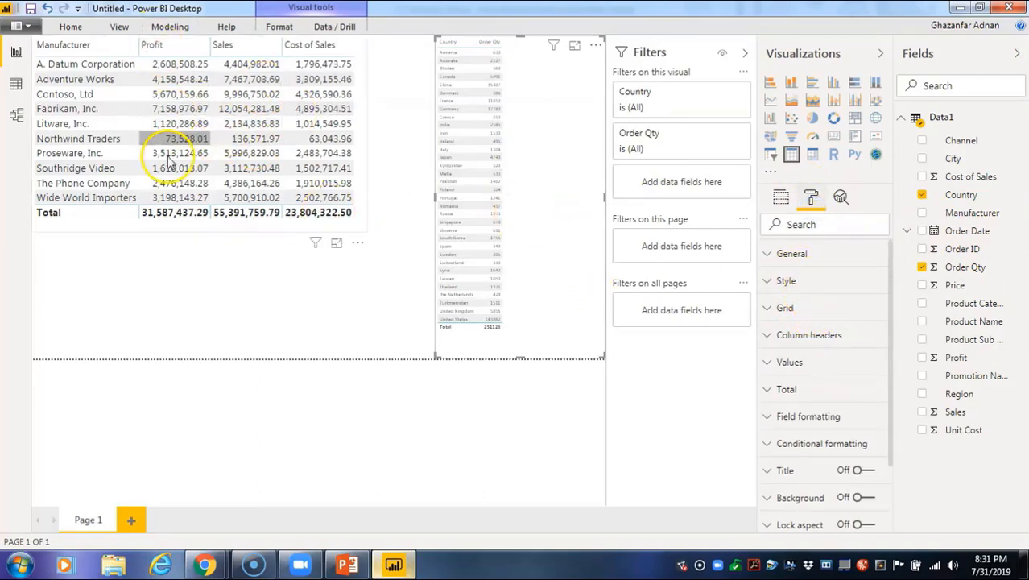
left_click(805, 281)
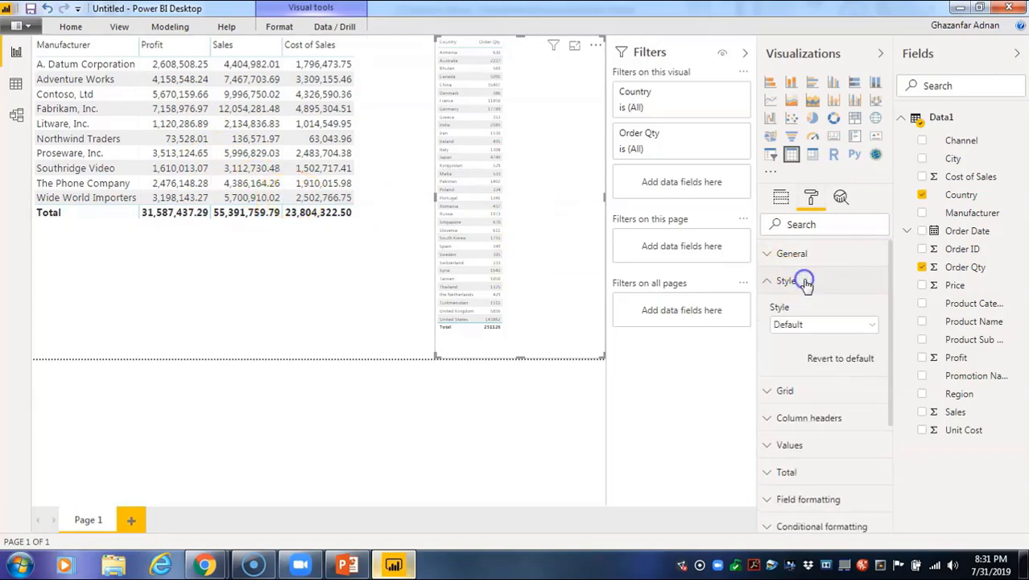
left_click(873, 323)
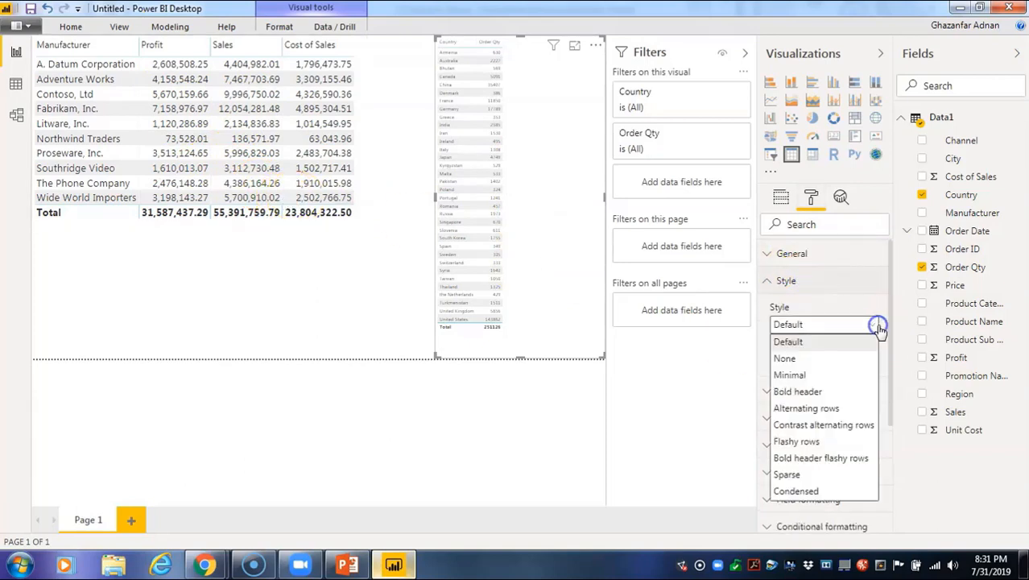
left_click(837, 385)
left_click(814, 391)
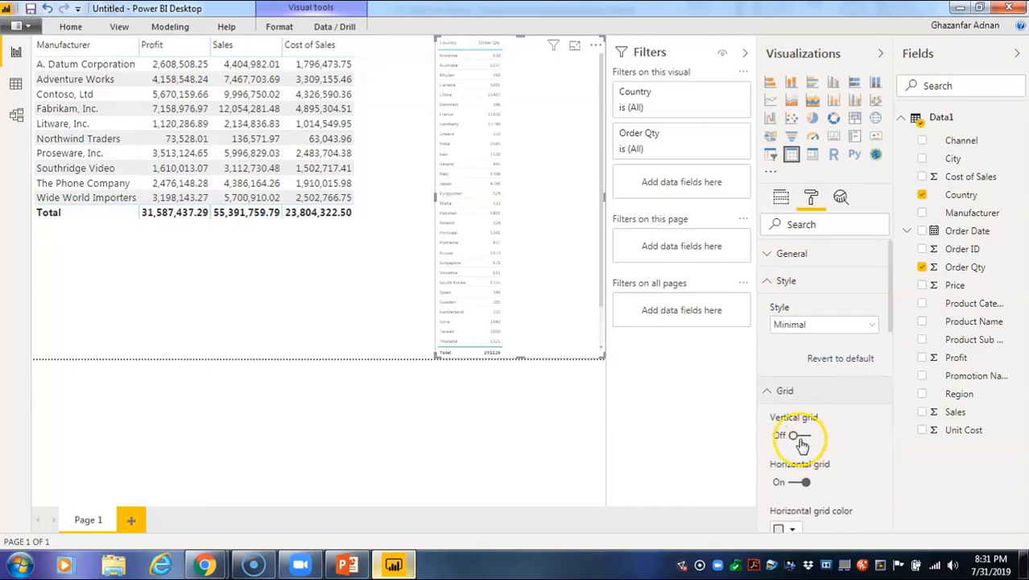
left_click(800, 435)
Set the font family of the country table's column headers to Consolas
scroll(834, 435, "down", 5)
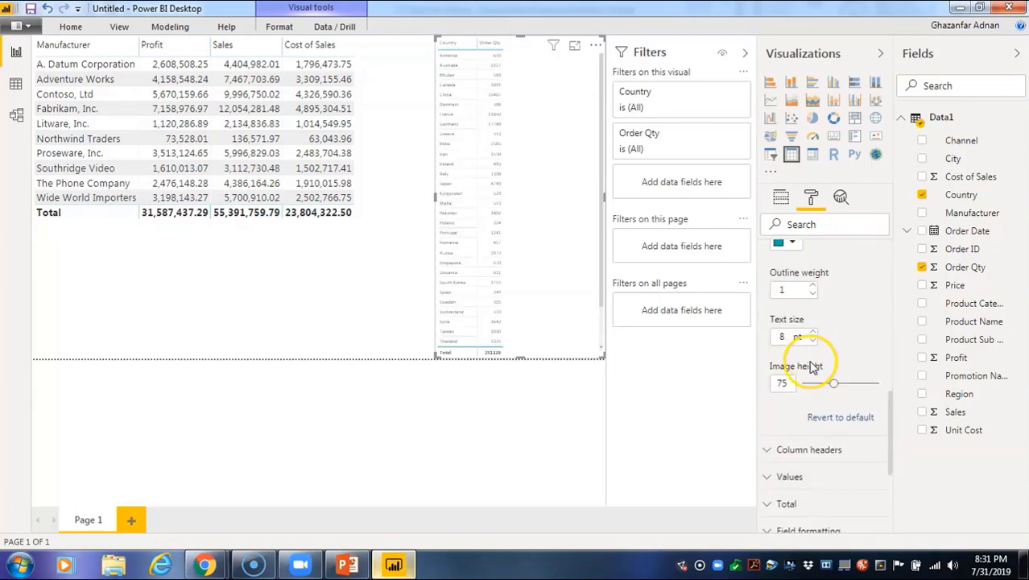
left_click(809, 450)
left_click(861, 386)
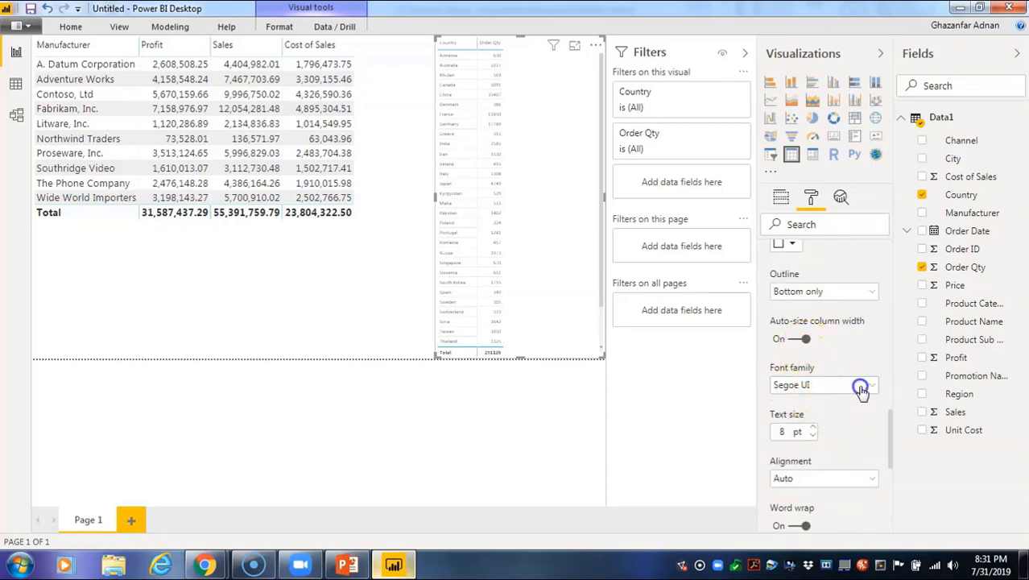
left_click(812, 283)
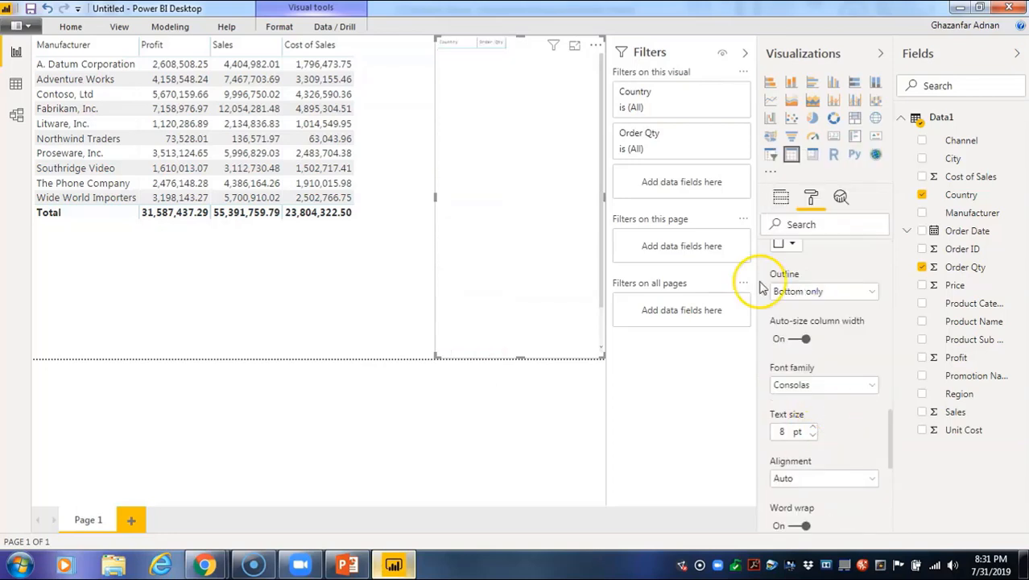
left_click(394, 282)
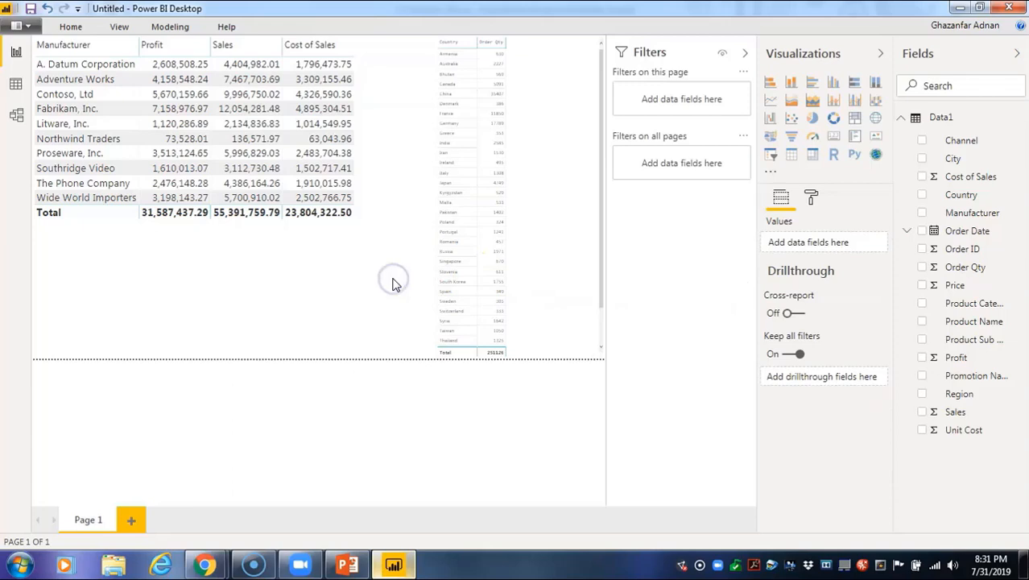
left_click(579, 213)
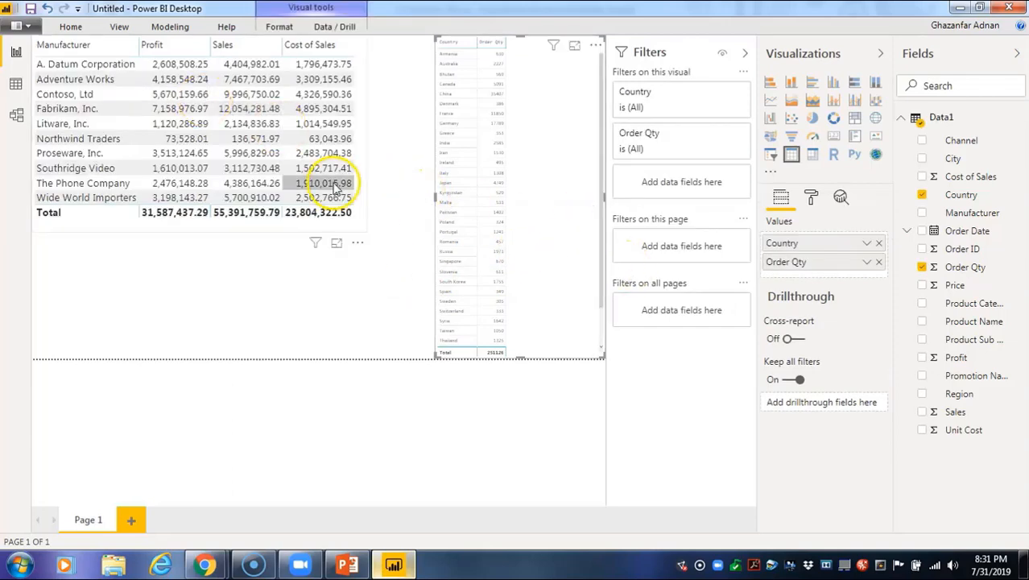
Cross-filter the country table by the Proseware, Inc. row of the Manufacturer table and clear that filter
left_click(268, 169)
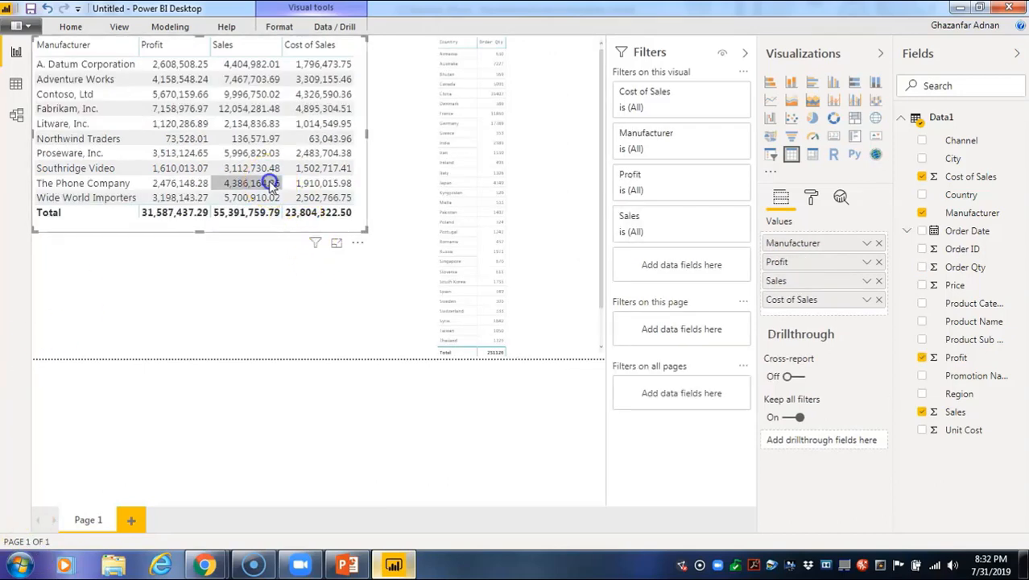
left_click(271, 184)
left_click(269, 156)
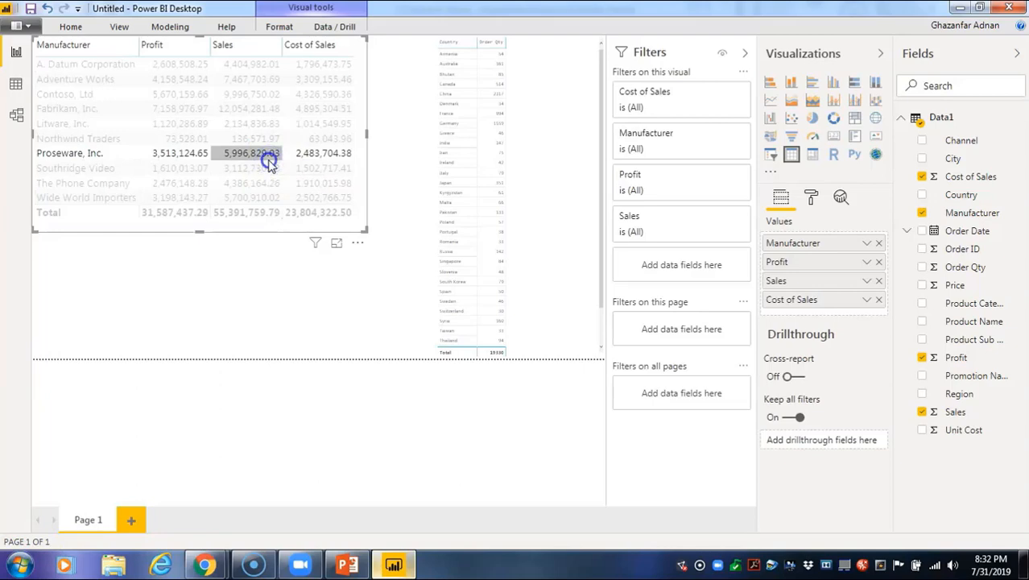
left_click(269, 161)
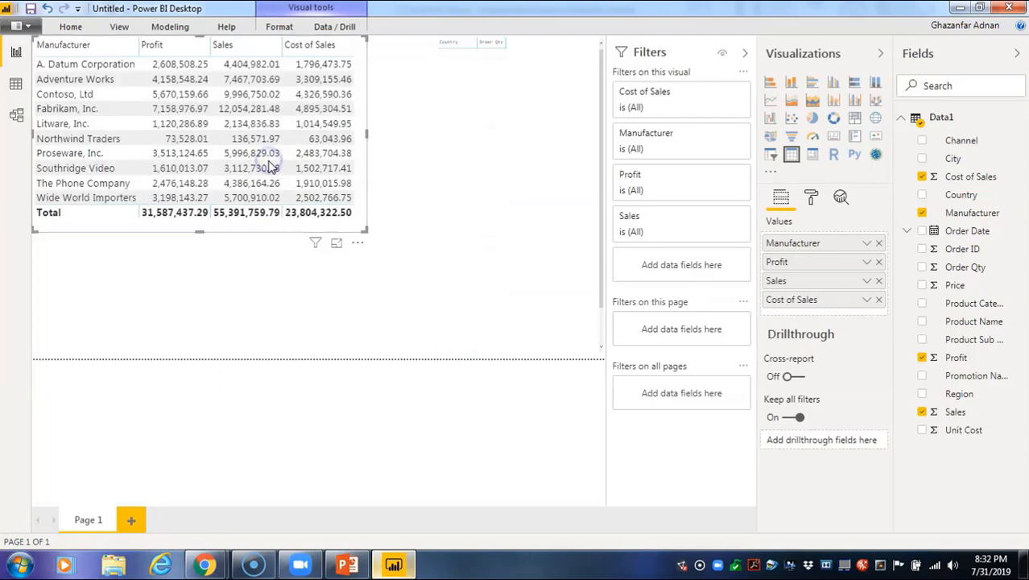
Copy the Manufacturer table's formatting onto the country table with Format Painter
left_click(70, 26)
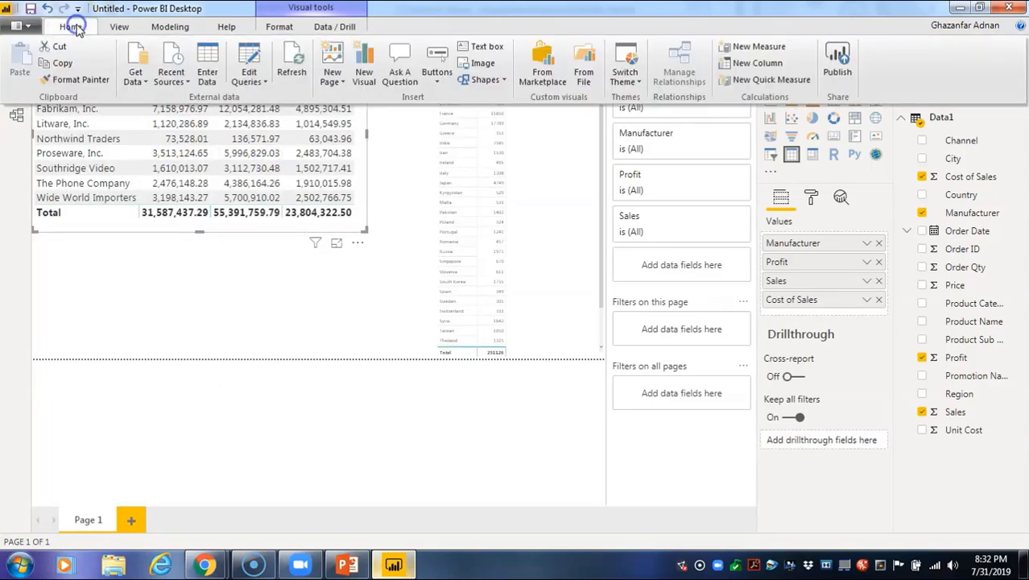
left_click(88, 82)
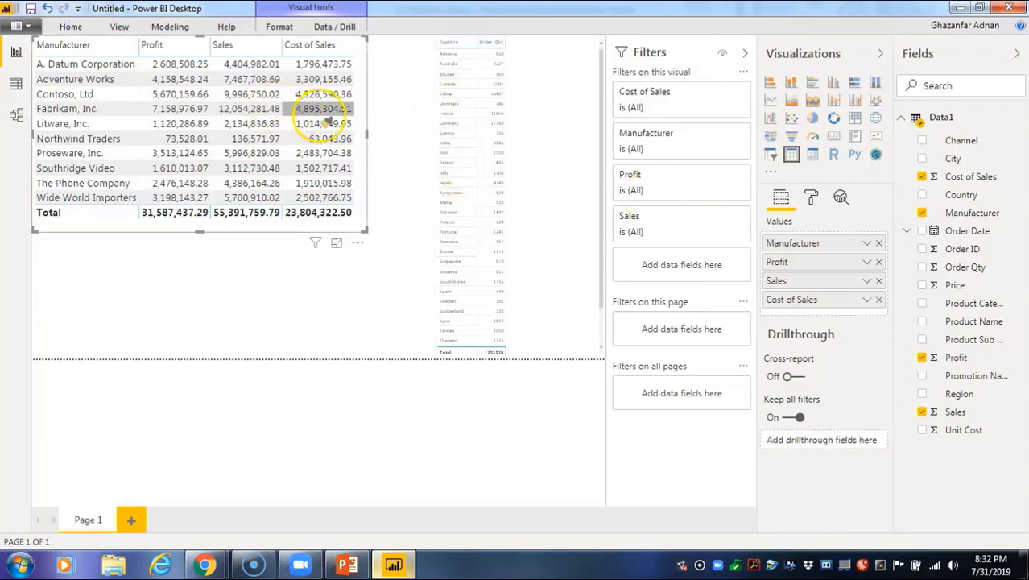
left_click(449, 135)
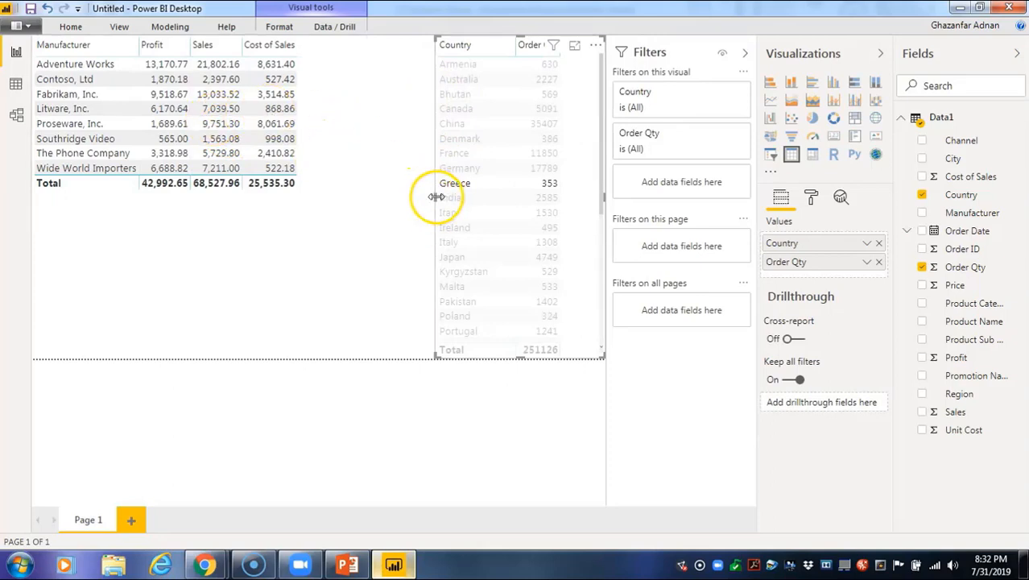
Widen the country table towards the Manufacturer table and delete the country table from the page
left_click_drag(433, 201, 338, 189)
left_click(313, 232)
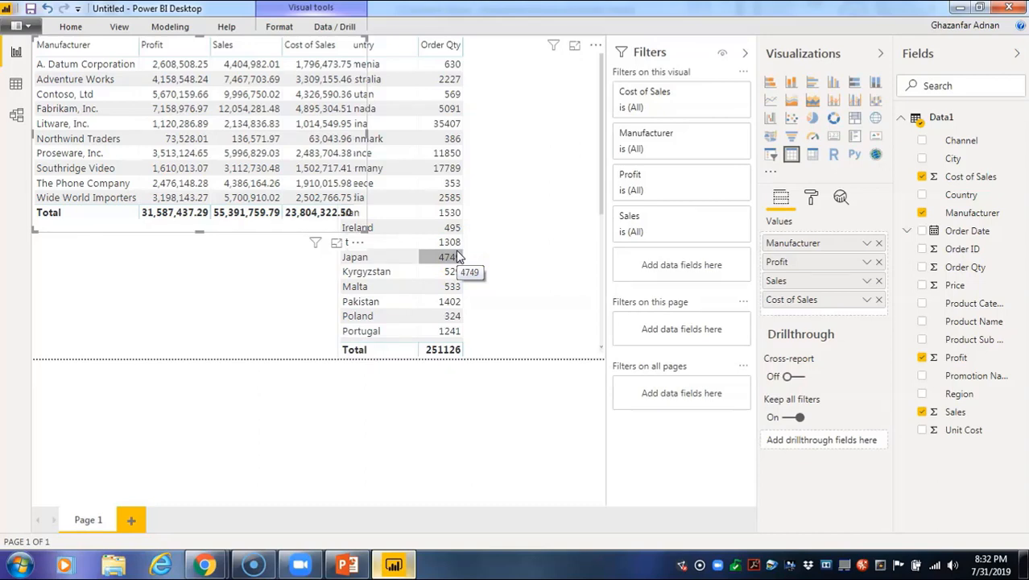
left_click(404, 95)
key("Delete")
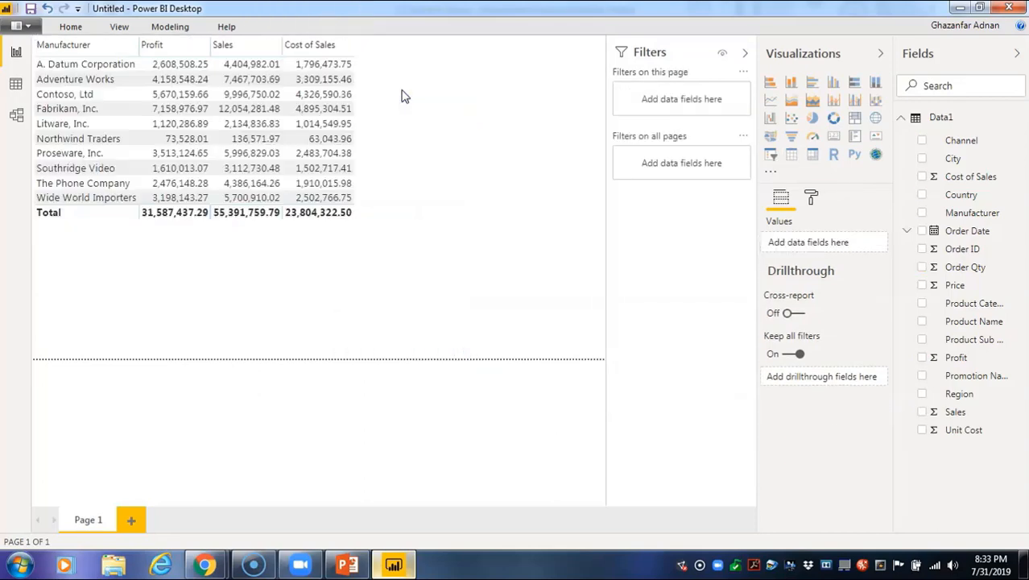
Duplicate the Manufacturer table and fit the copy at a smaller size into the page's lower-right corner
left_click(283, 124)
left_click(407, 165)
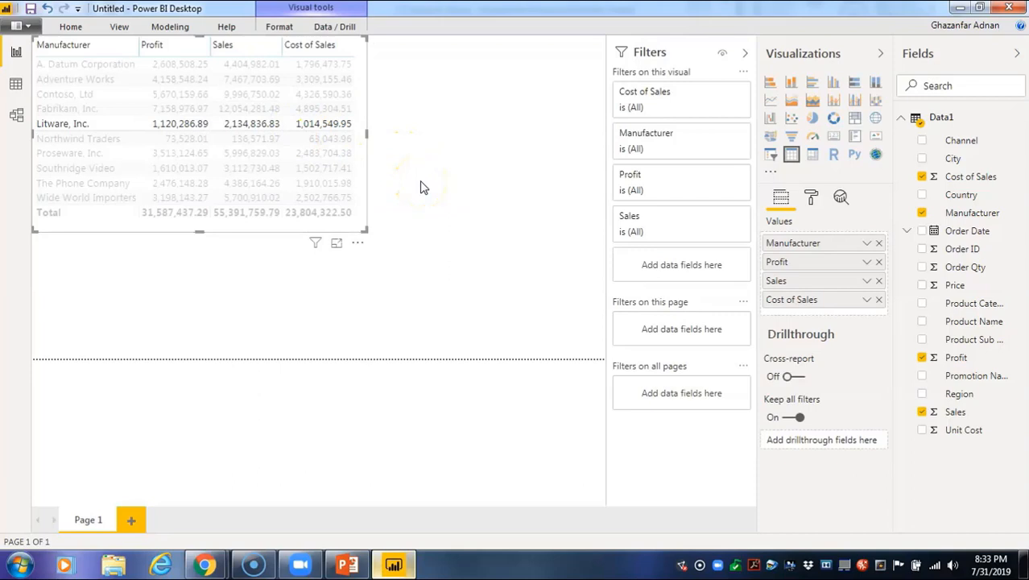
left_click(466, 244)
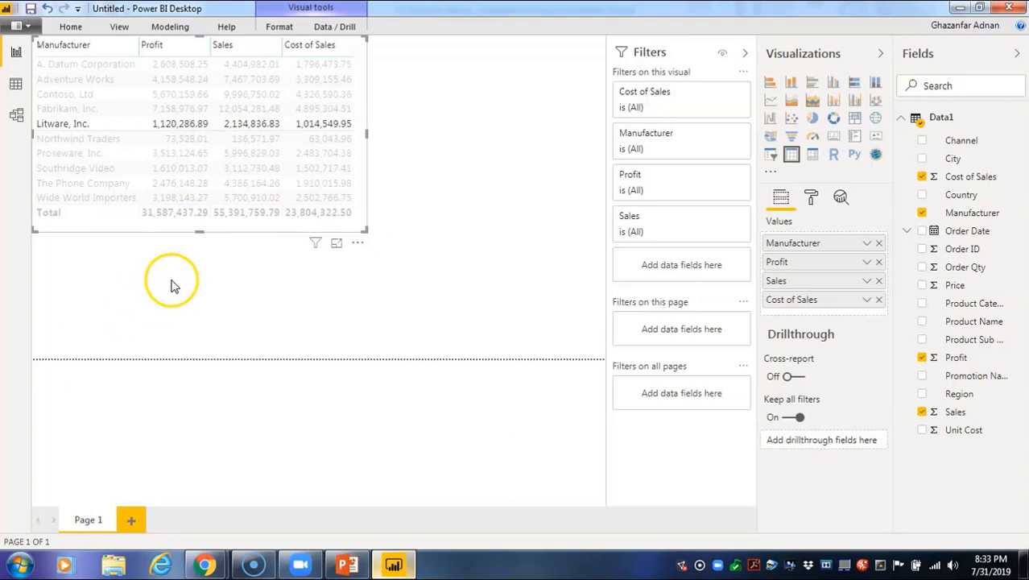
left_click(184, 135)
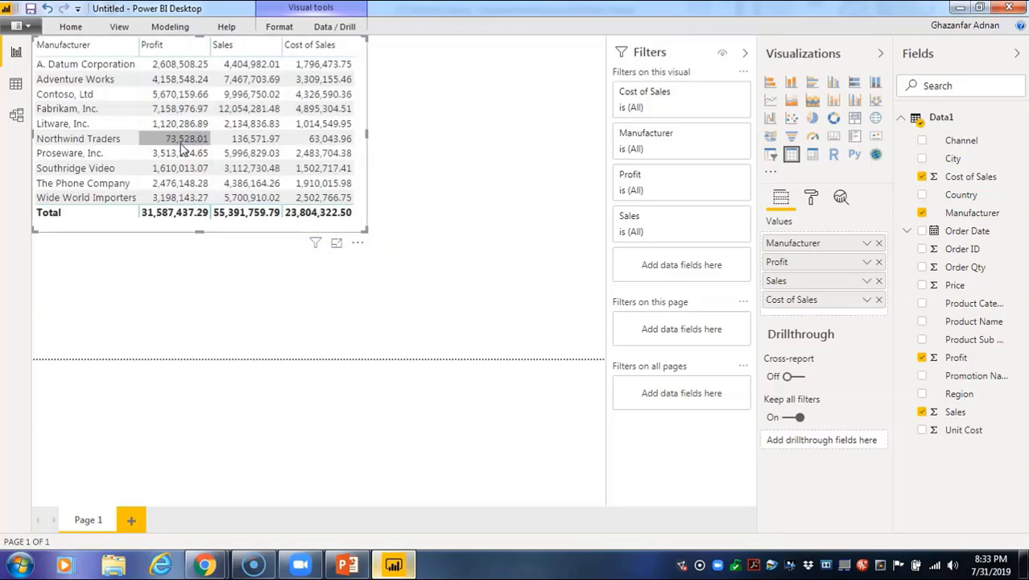
left_click_drag(241, 146, 483, 305)
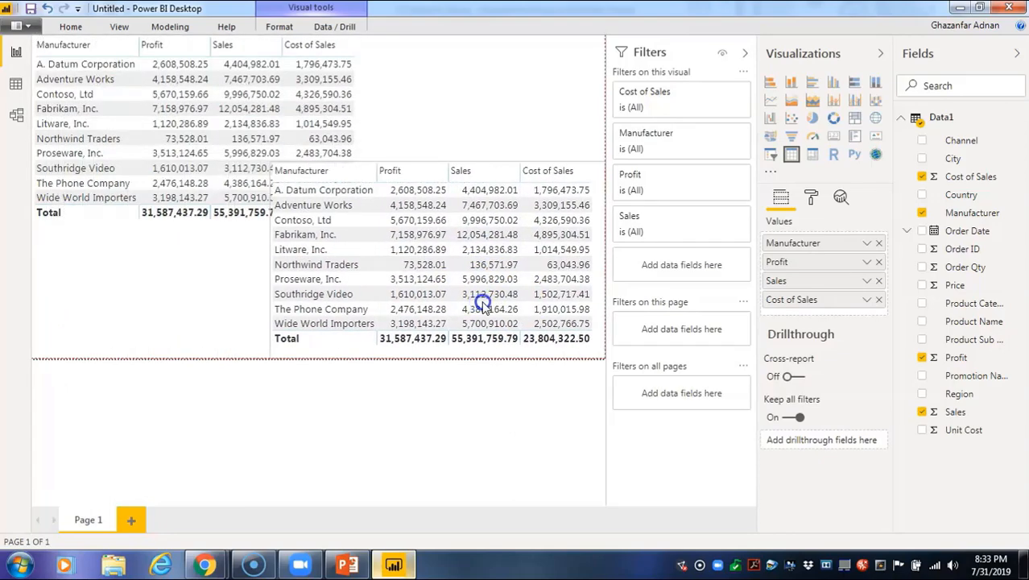
left_click_drag(272, 166, 310, 231)
left_click(310, 231)
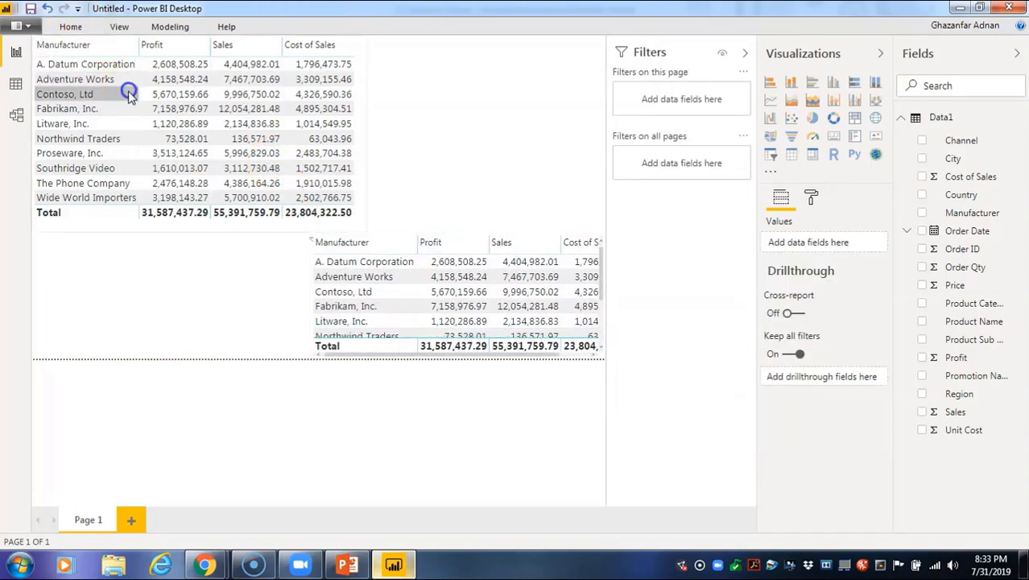
Cross-filter the smaller table by the Contoso, Ltd row of the original Manufacturer table and copy the original table
left_click(130, 94)
left_click(279, 27)
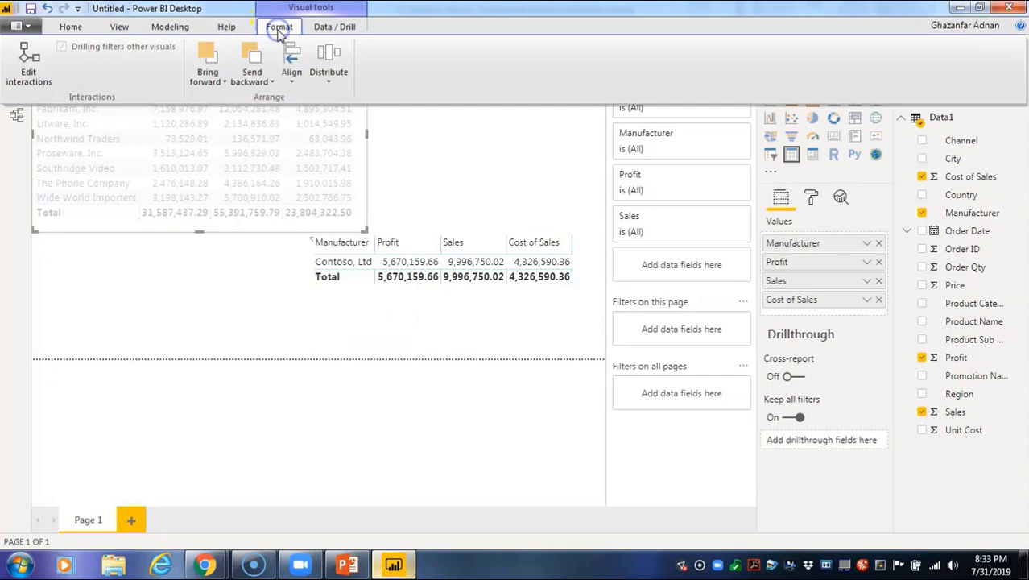
left_click(322, 27)
left_click(120, 26)
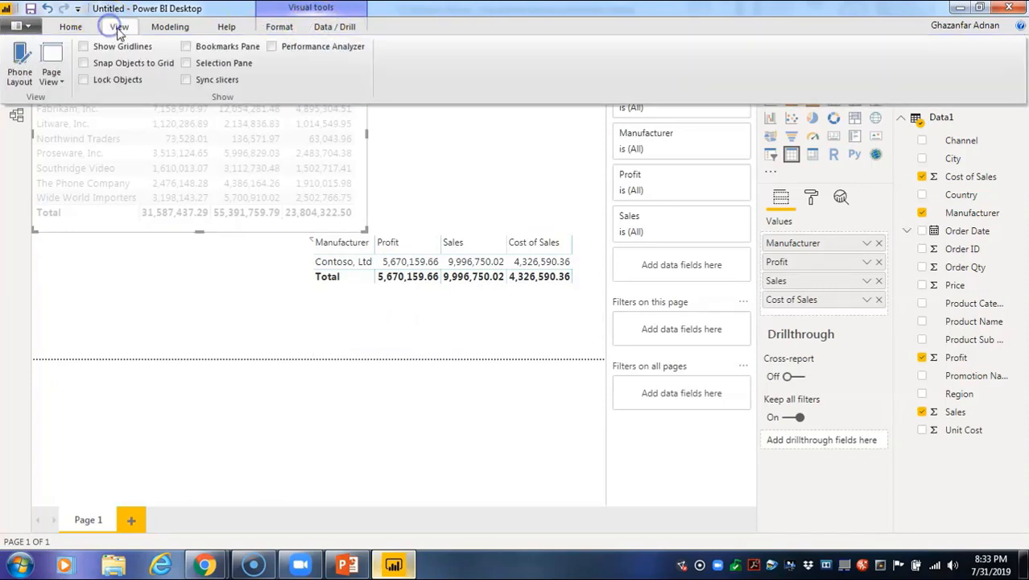
left_click(70, 27)
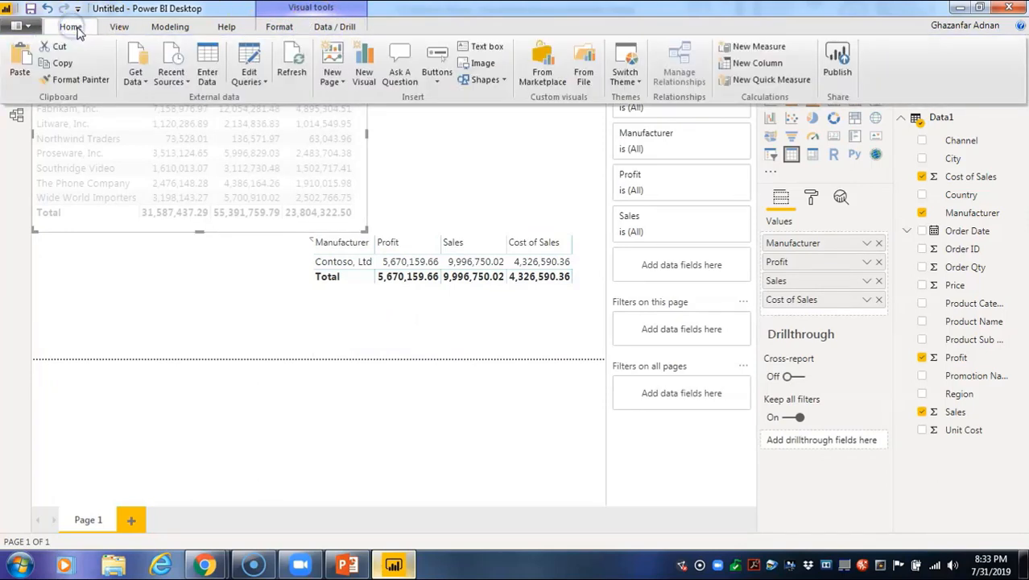
left_click(73, 65)
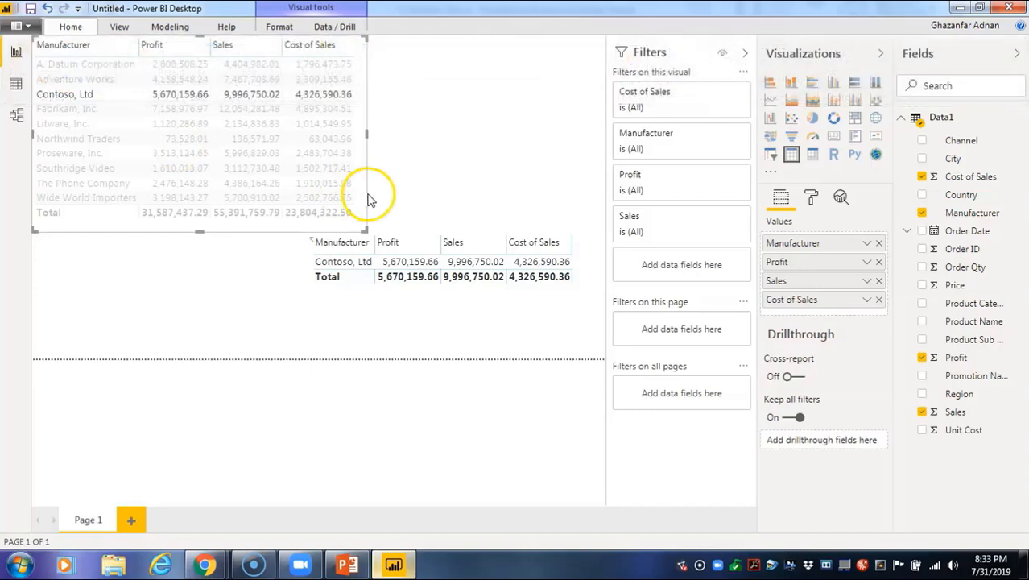
Sort the smaller Manufacturer table by Profit
left_click(427, 216)
left_click(428, 251)
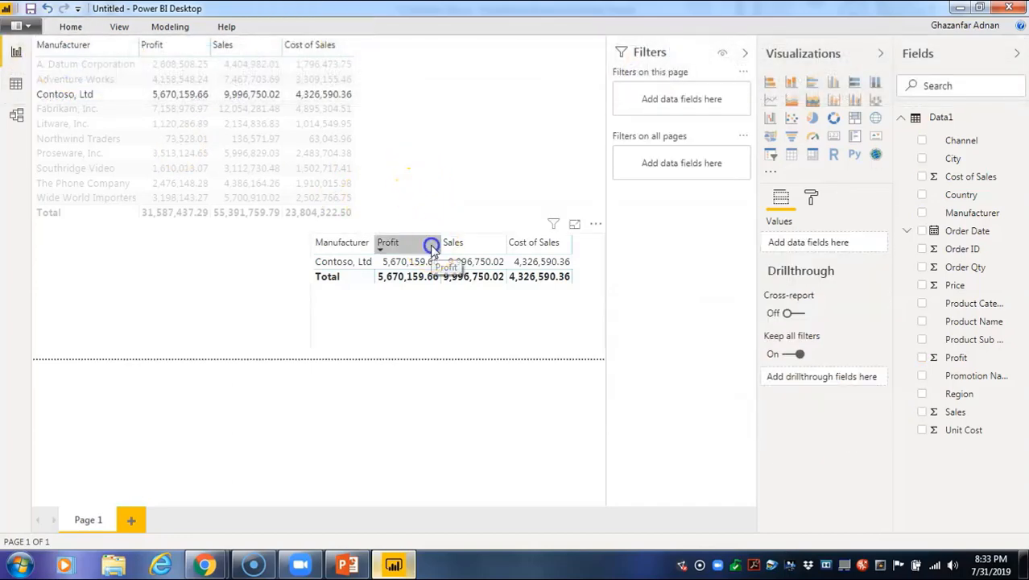
mouse_move(260, 143)
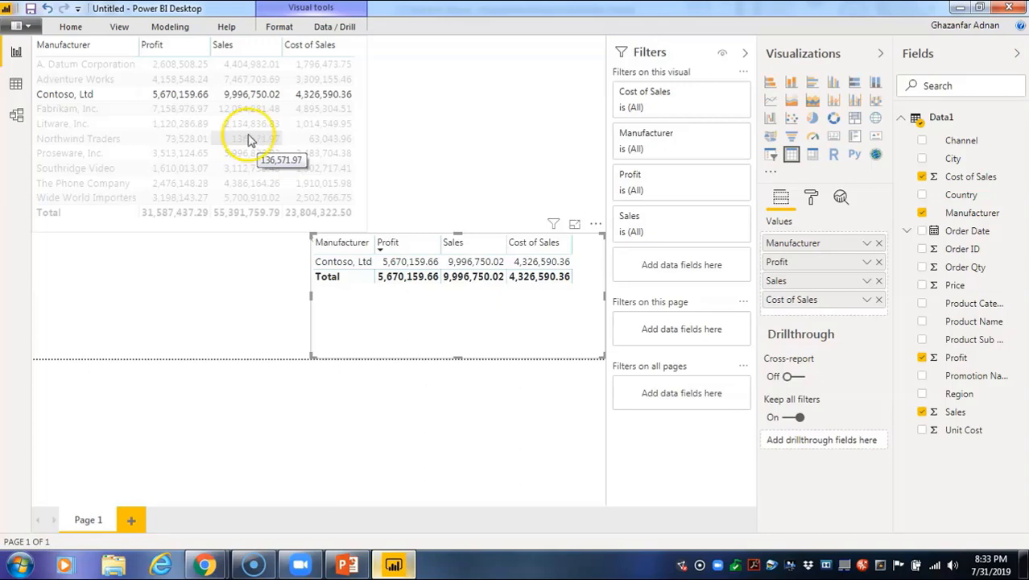
mouse_move(379, 272)
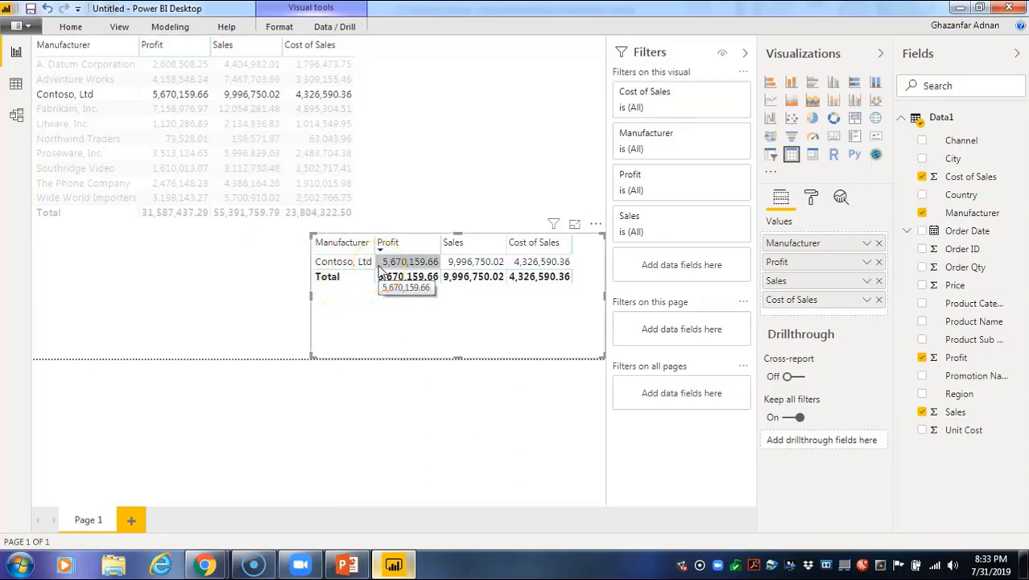
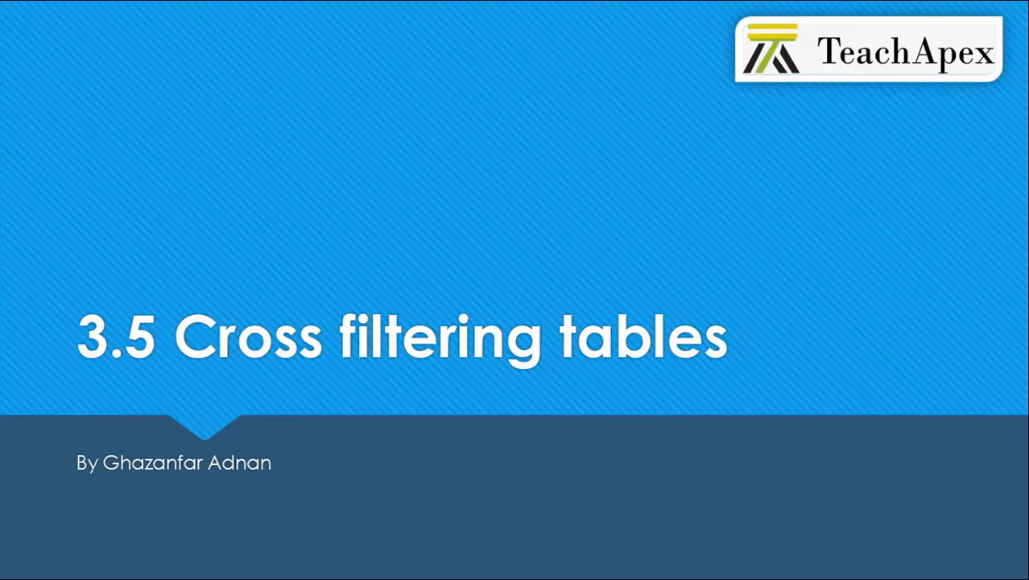
Switch to Power BI Desktop and create a table of Manufacturer, Cost of Sales and Profit near the page's upper-left corner
key("Escape")
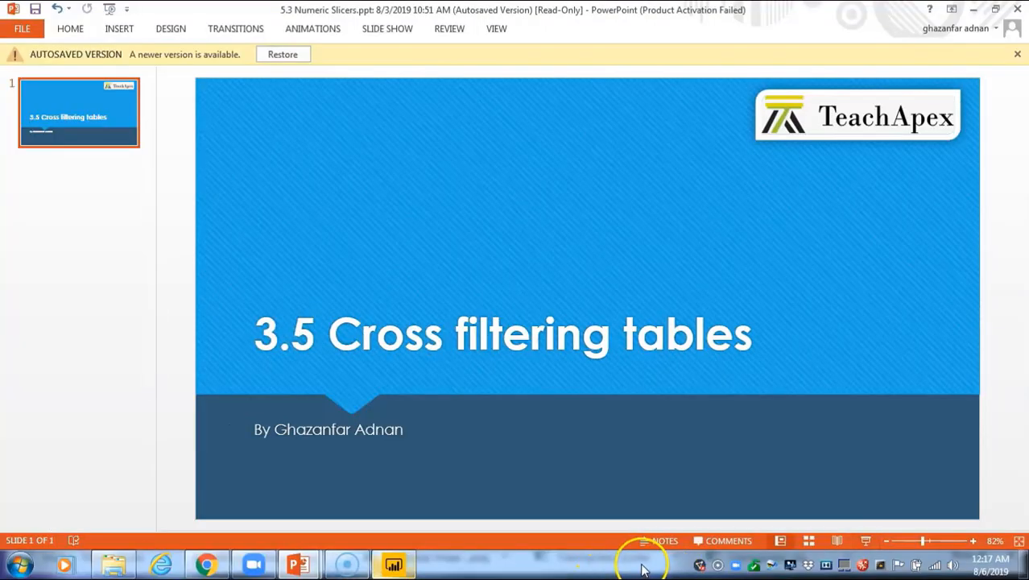
left_click(397, 564)
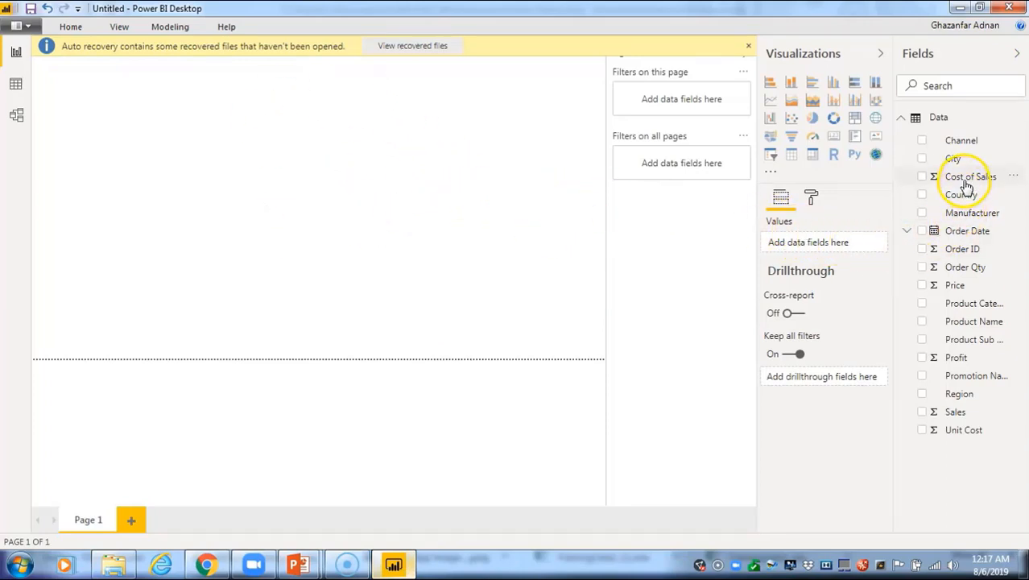
left_click_drag(969, 213, 181, 163)
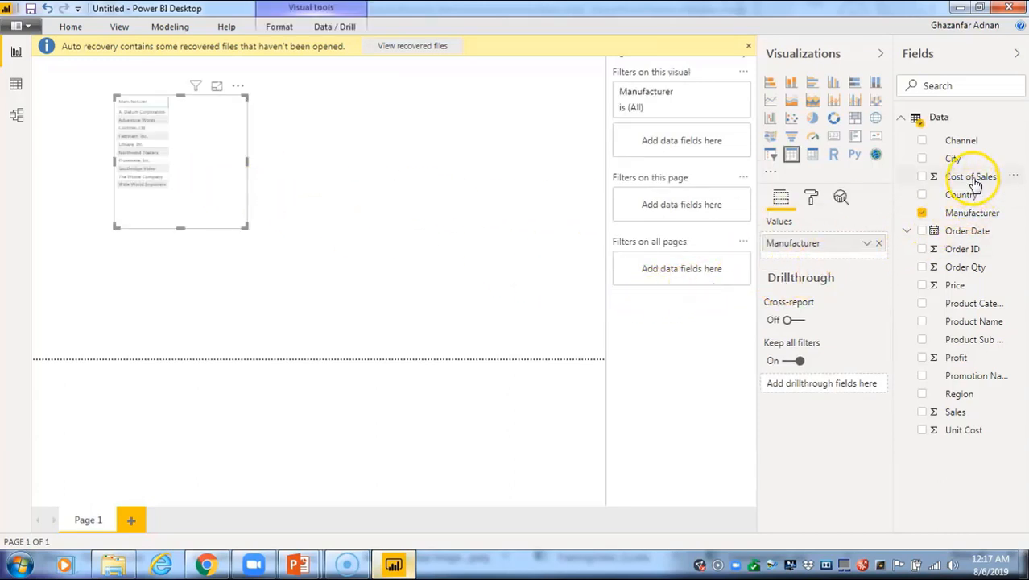
left_click_drag(980, 178, 193, 163)
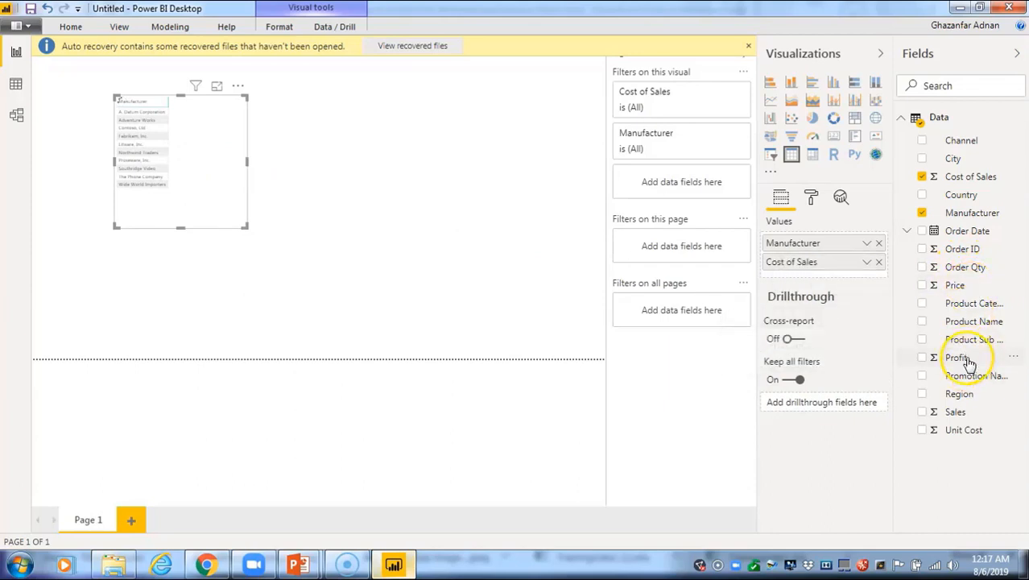
left_click_drag(969, 361, 191, 173)
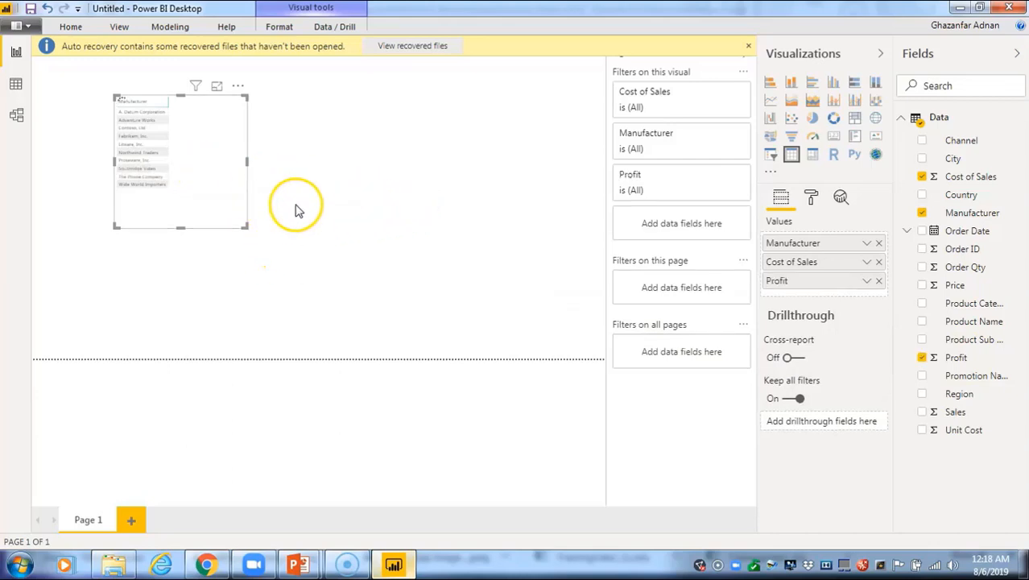
left_click_drag(218, 92, 107, 88)
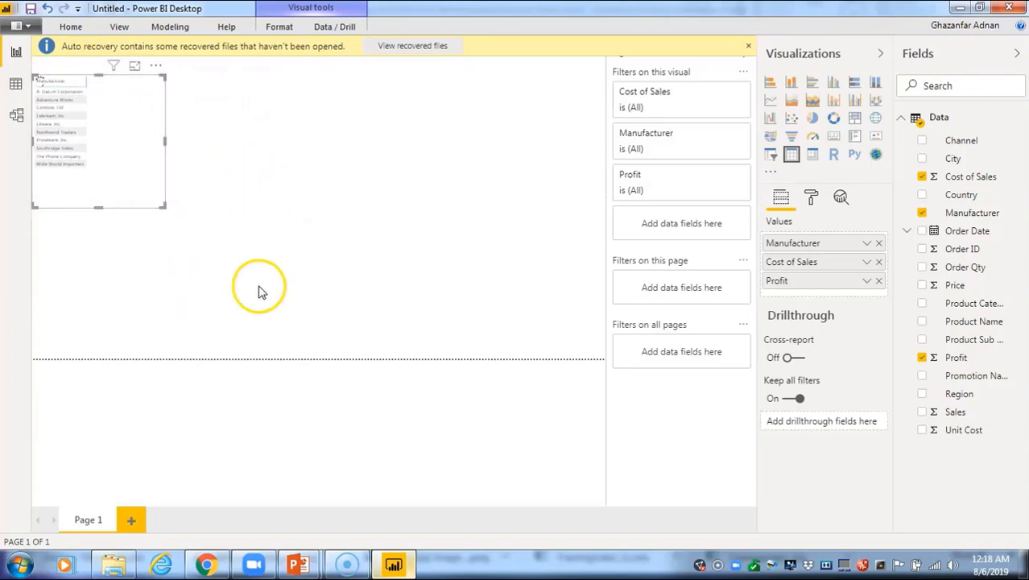
Create a separate table of Manufacturer, Channel and Sales beside the first table and enlarge it slightly
left_click(345, 271)
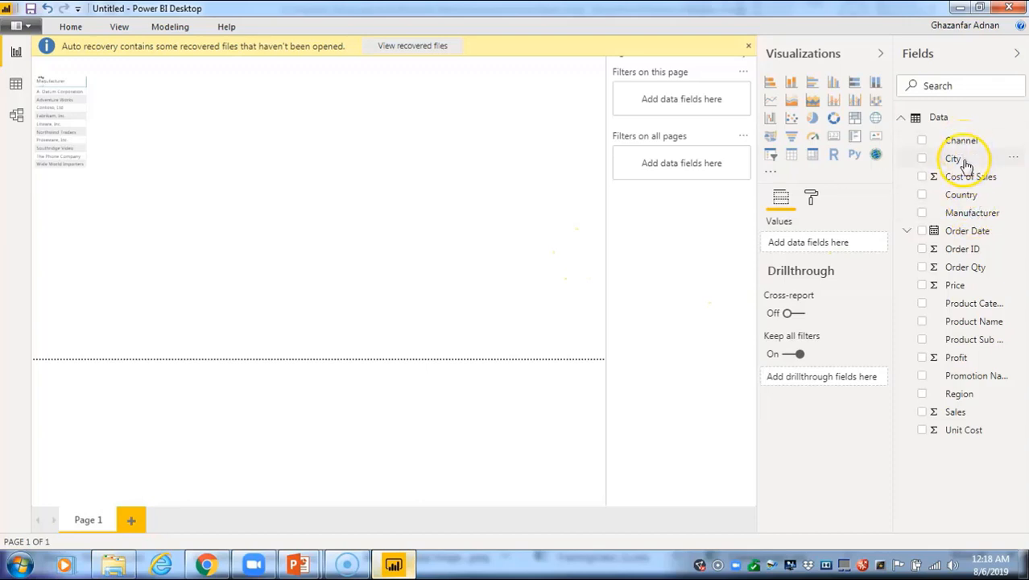
left_click_drag(974, 219, 393, 145)
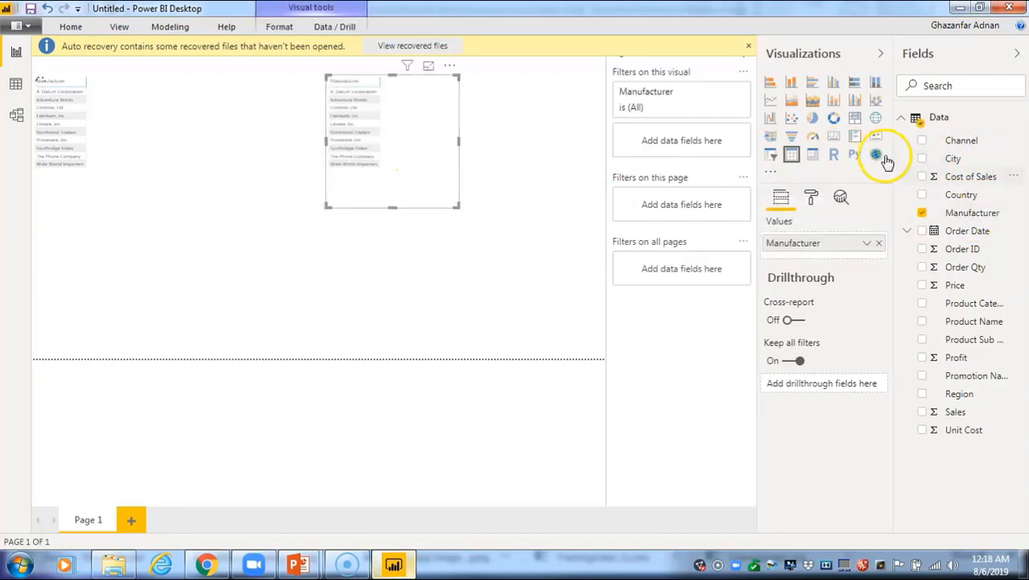
left_click_drag(992, 145, 424, 151)
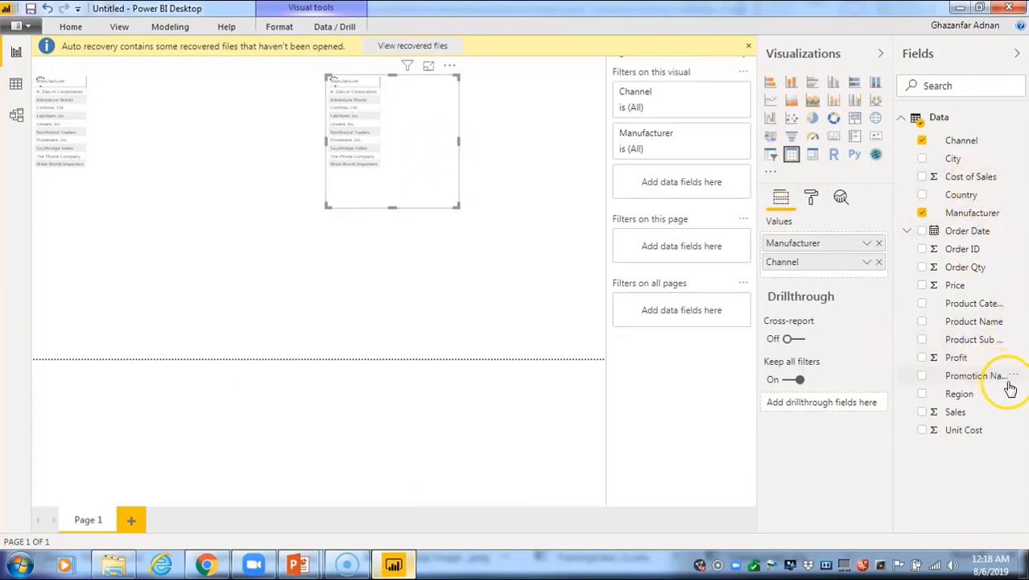
left_click_drag(975, 414, 405, 151)
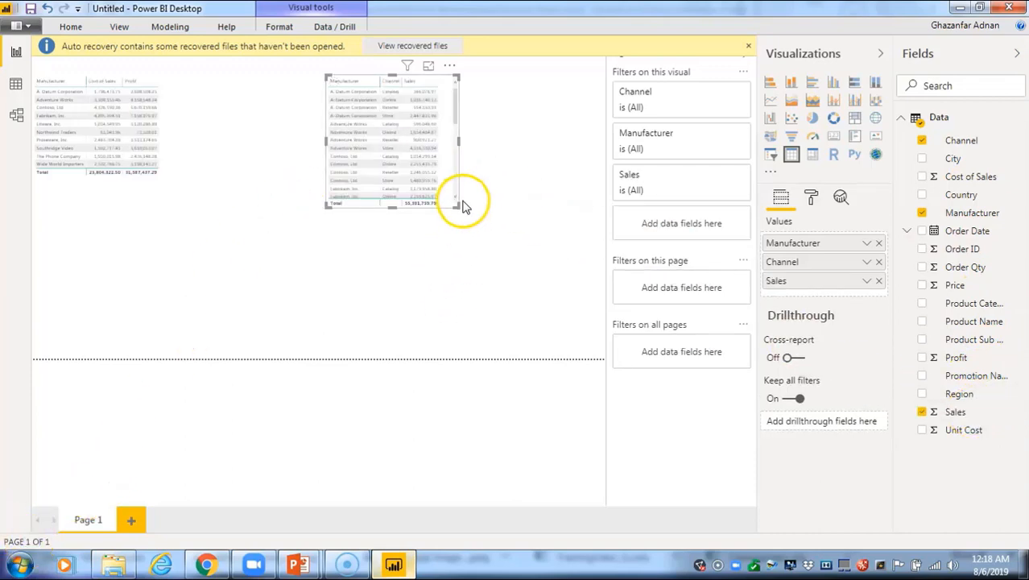
left_click_drag(464, 211, 488, 218)
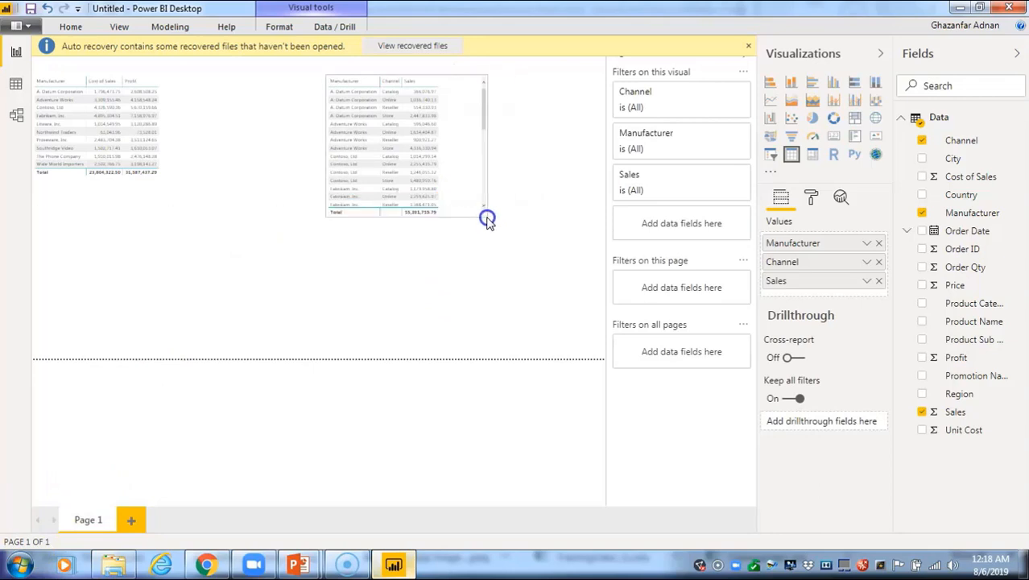
Move both tables lower on the page, side by side at about the same height
left_click(302, 188)
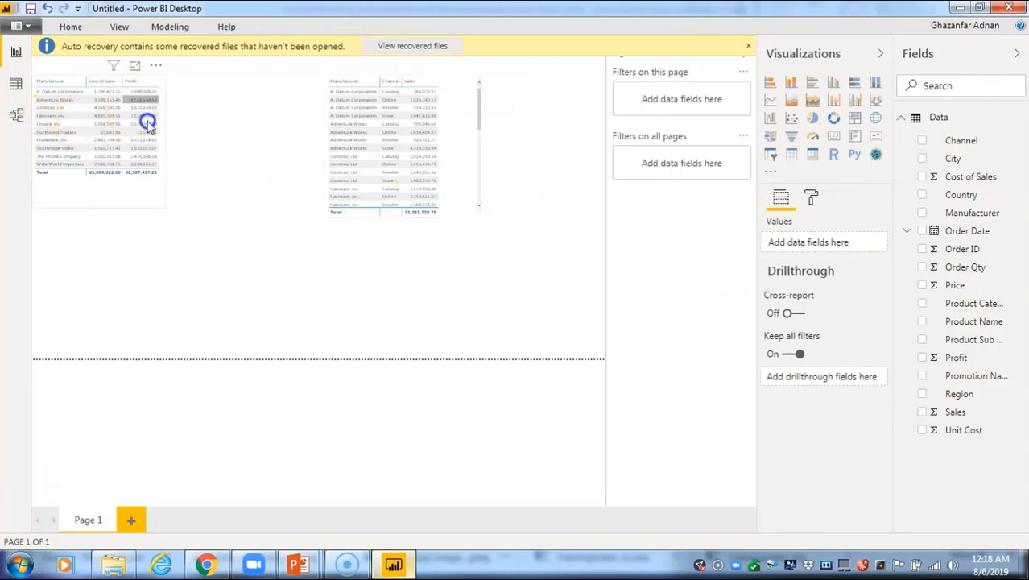
left_click_drag(133, 117, 199, 167)
left_click_drag(391, 126, 403, 203)
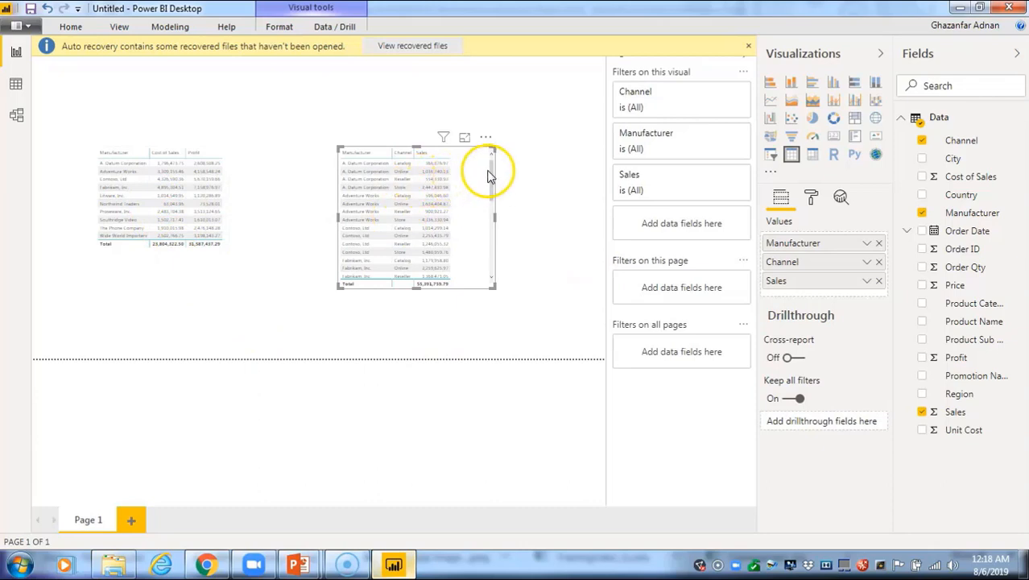
Cross-filter the Cost of Sales and Profit table by the Adventure Works Reseller row and clear that filter
left_click(383, 215)
left_click(383, 215)
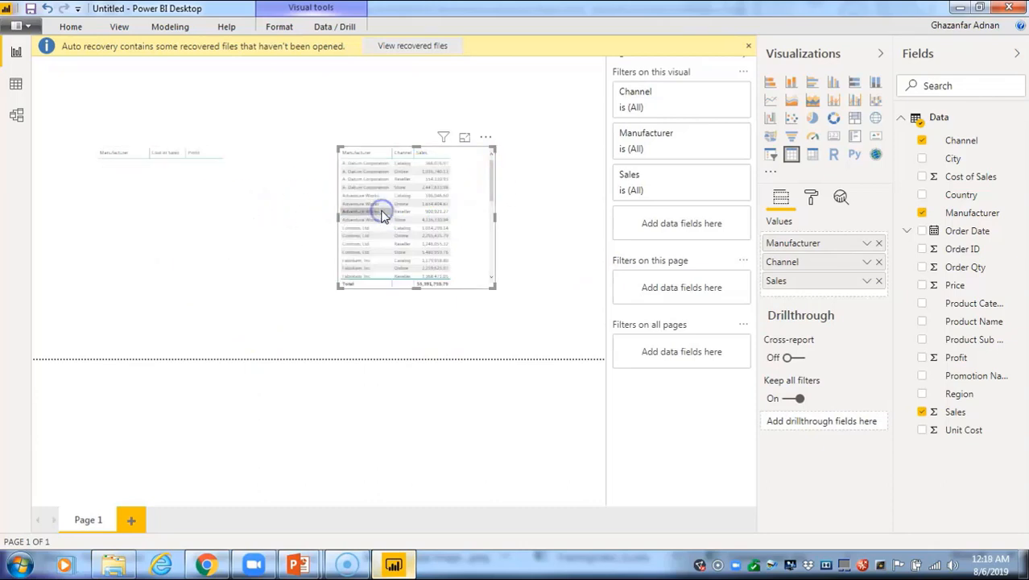
Cross-filter the Channel and Sales table by the Litware, Contoso and Fabrikam rows in turn
left_click(384, 215)
left_click(384, 215)
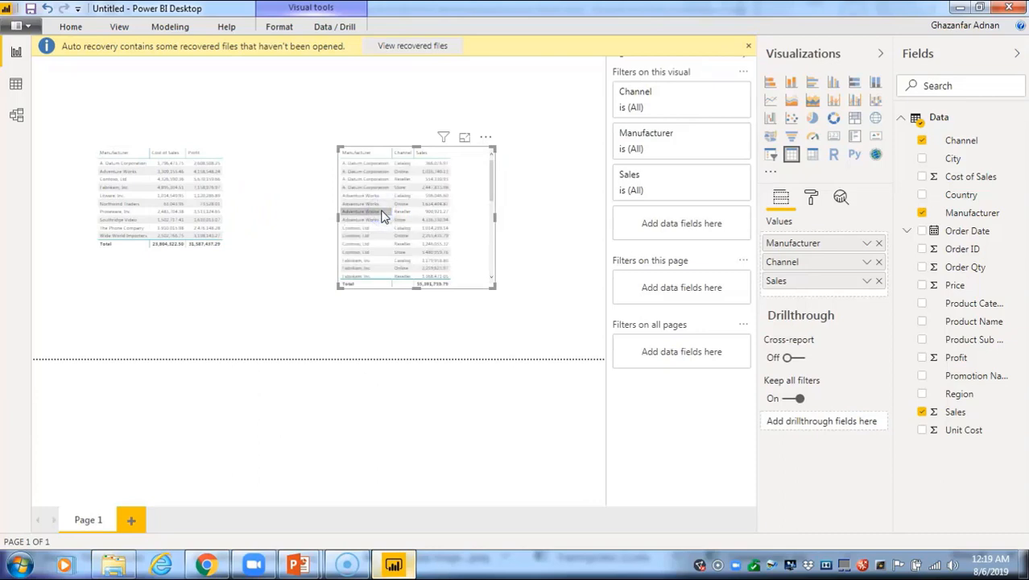
left_click(173, 199)
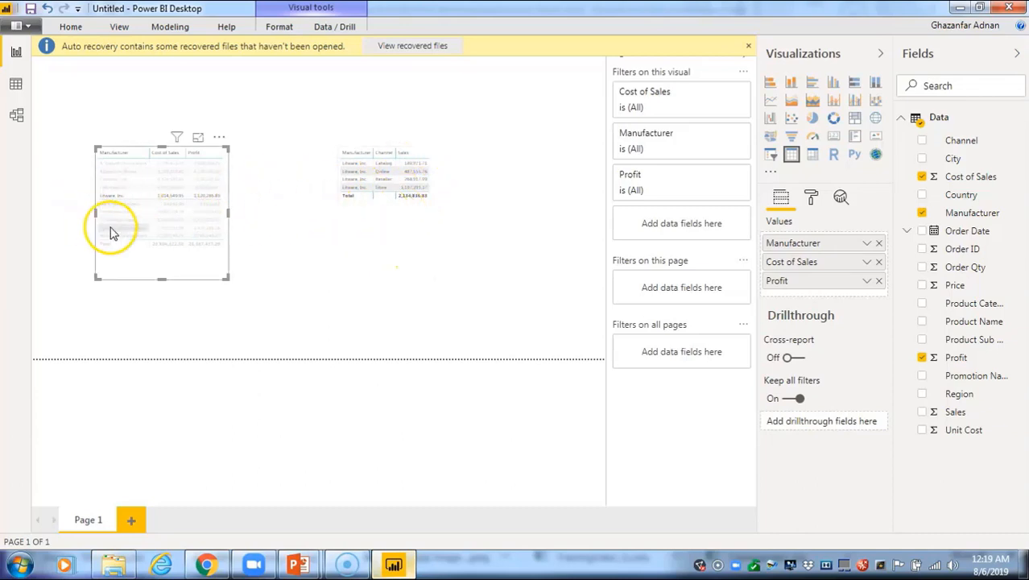
left_click(119, 181)
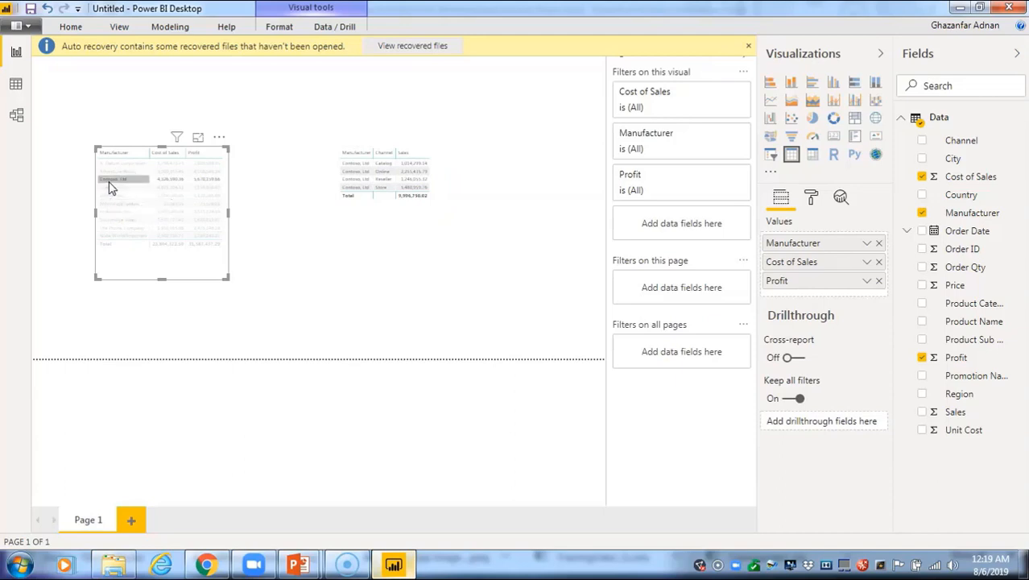
left_click(132, 186)
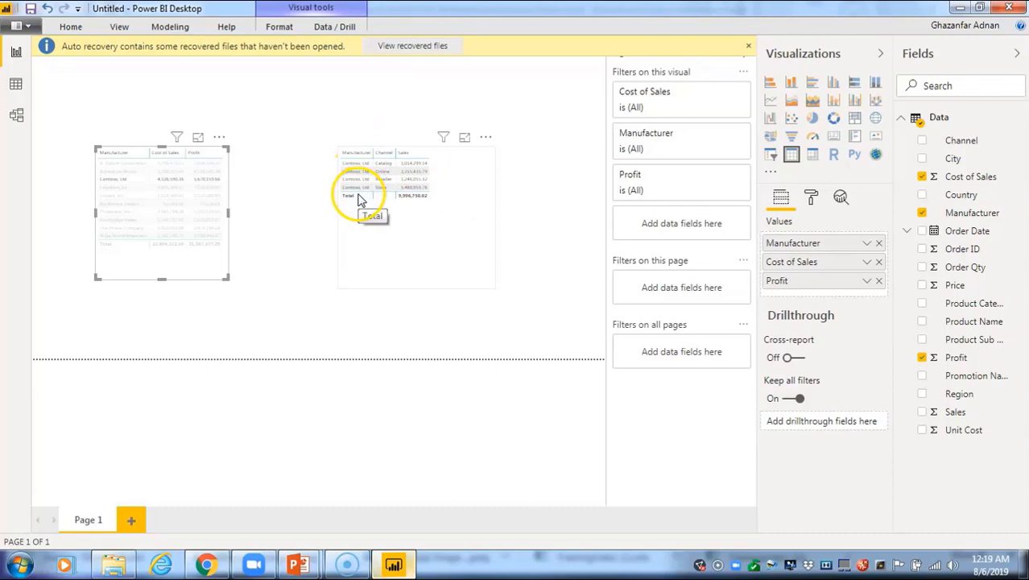
left_click(130, 193)
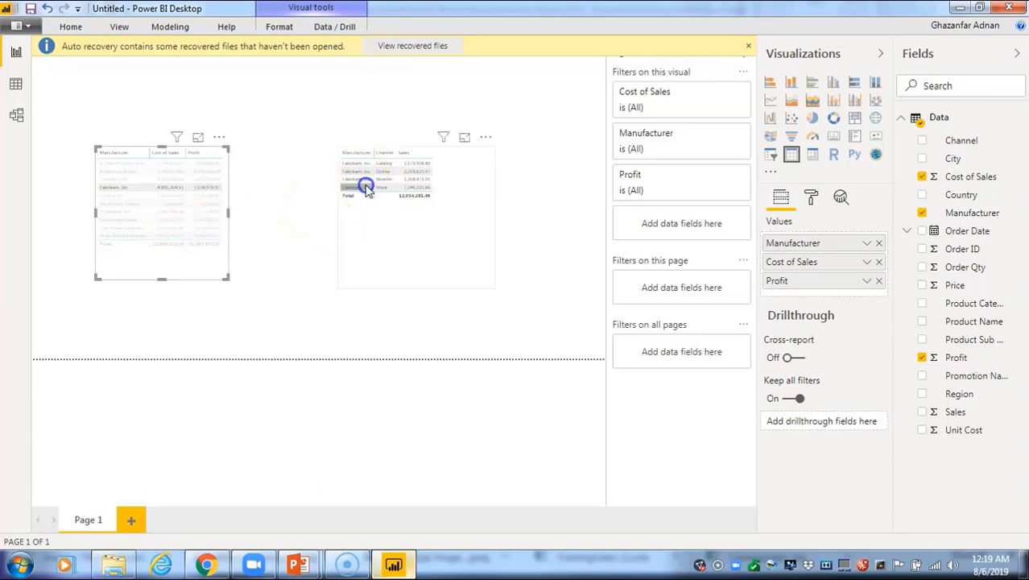
Cross-filter the Cost of Sales and Profit table by the Fabrikam Store, A. Datum Online and Adventure Works Online rows in turn
left_click(359, 186)
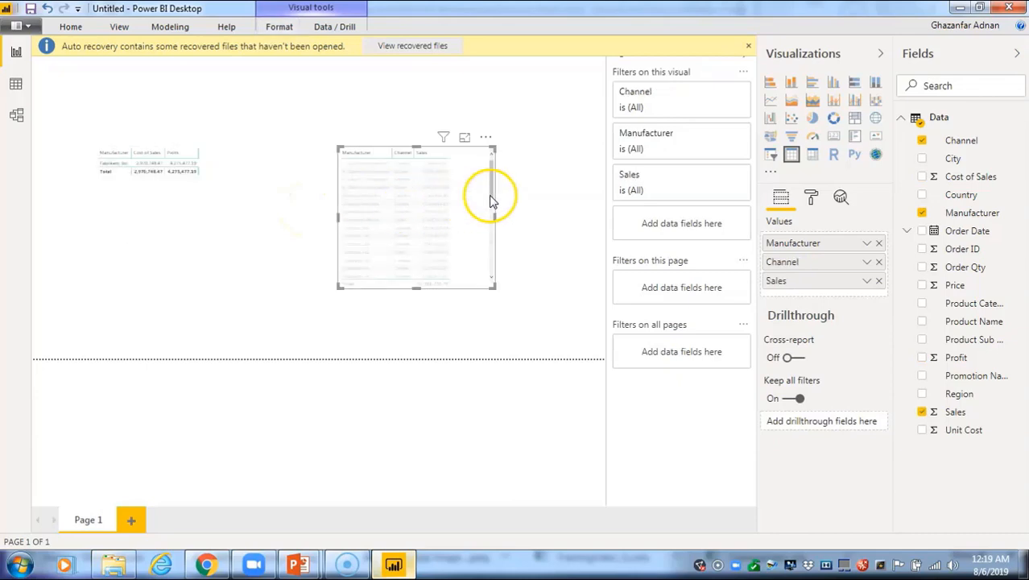
double_click(526, 191)
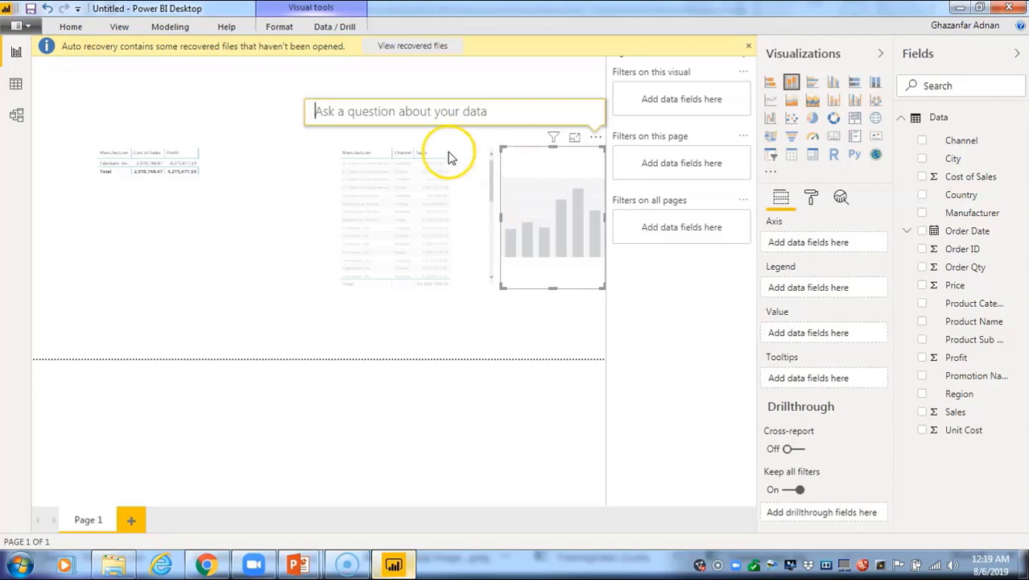
left_click(349, 174)
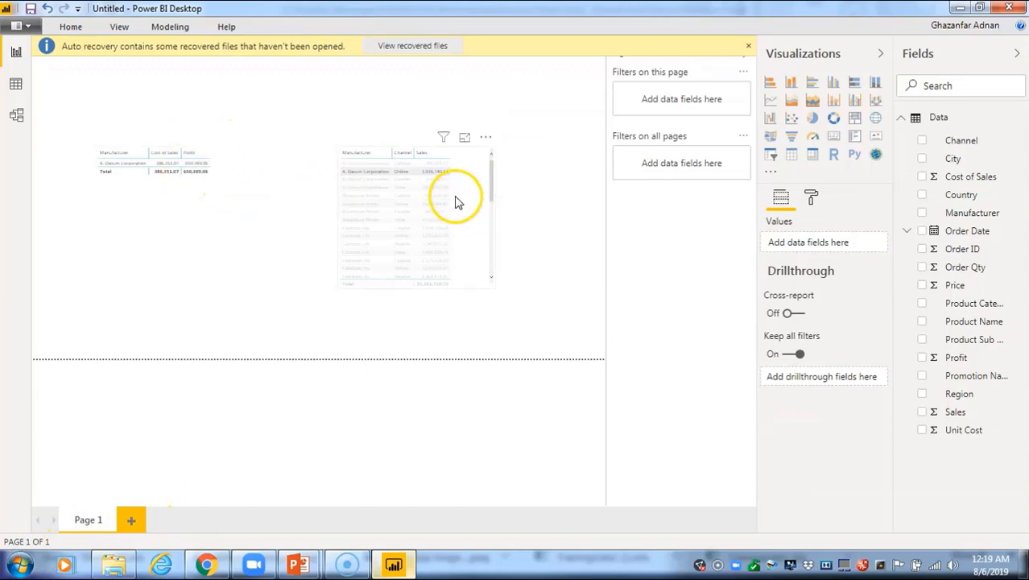
left_click(407, 205)
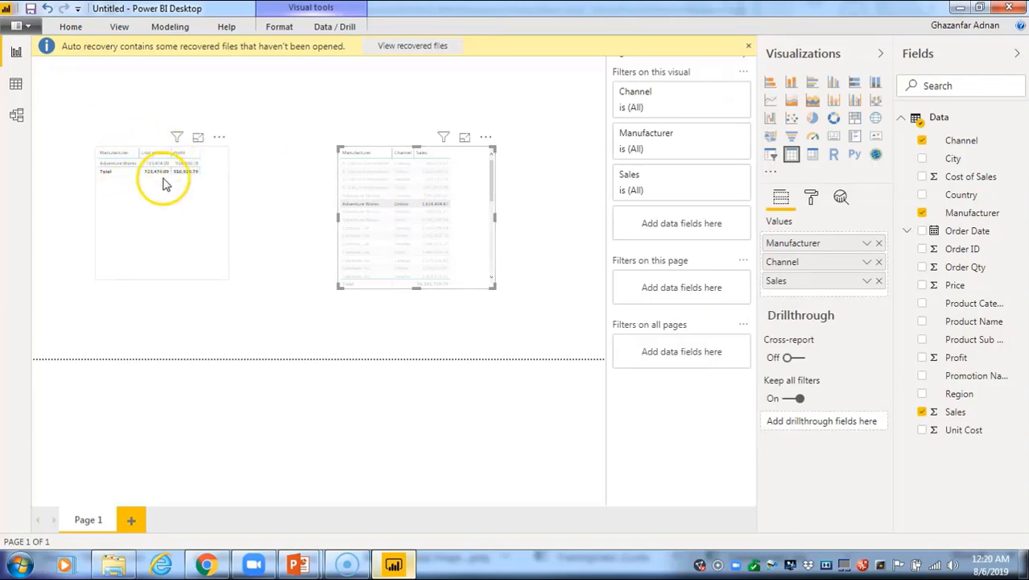
Clear the row filter and move both tables slightly lower, bringing the Channel and Sales table closer to the Cost of Sales and Profit table
left_click_drag(153, 163, 156, 186)
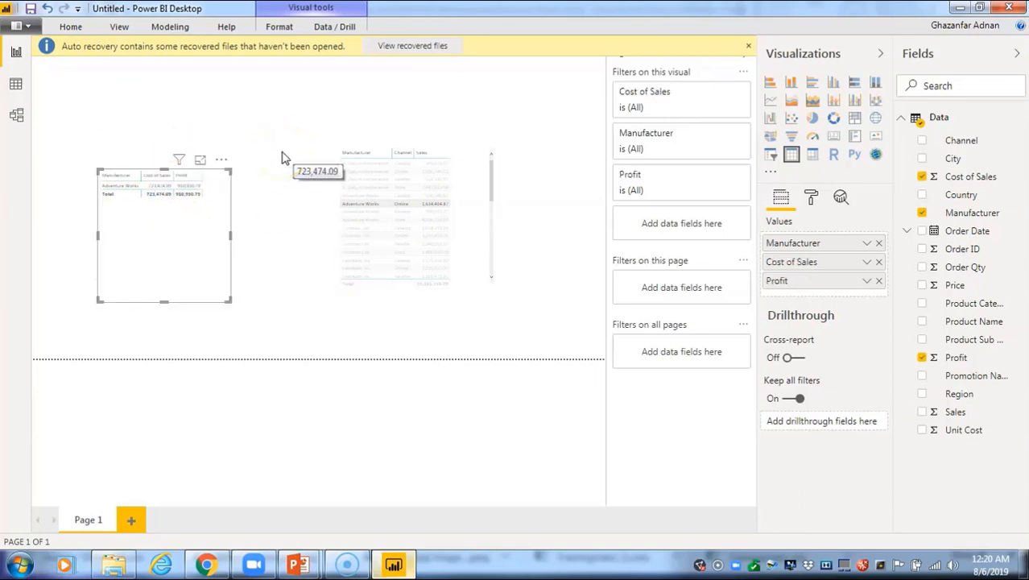
left_click(464, 164)
left_click(436, 203)
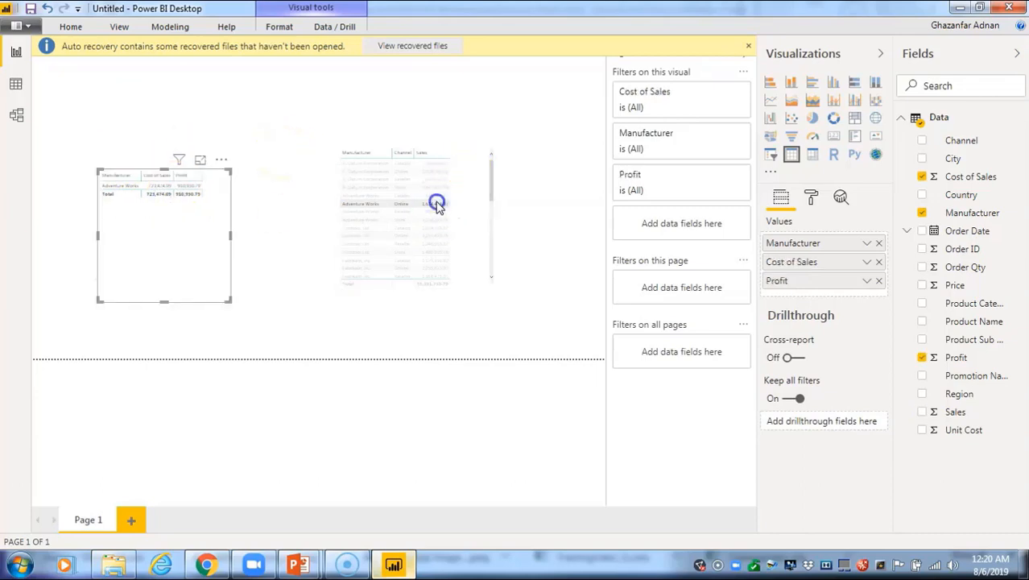
left_click(390, 172)
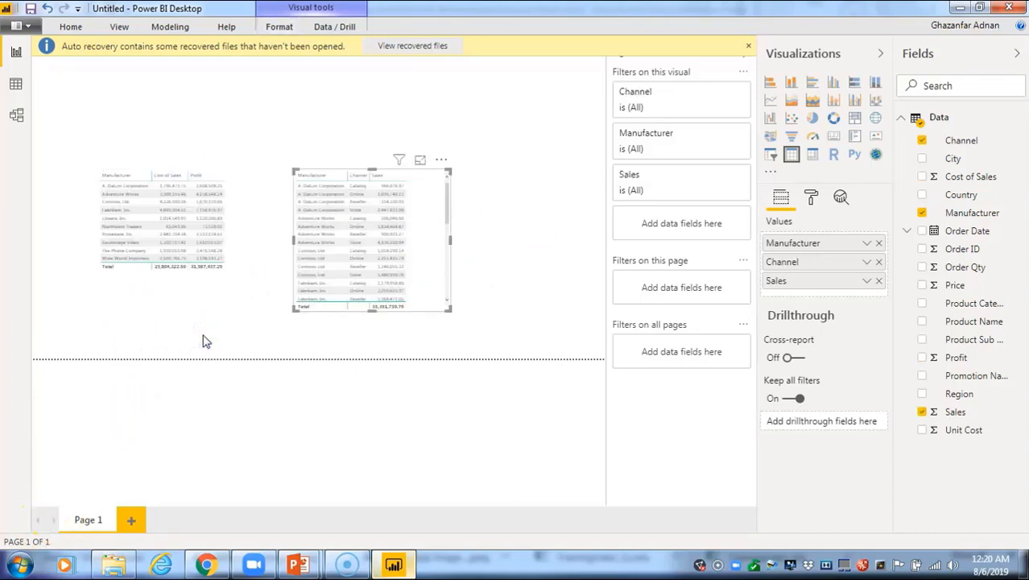
Turn on editing of visual interactions with the Channel and Sales table selected
left_click(439, 233)
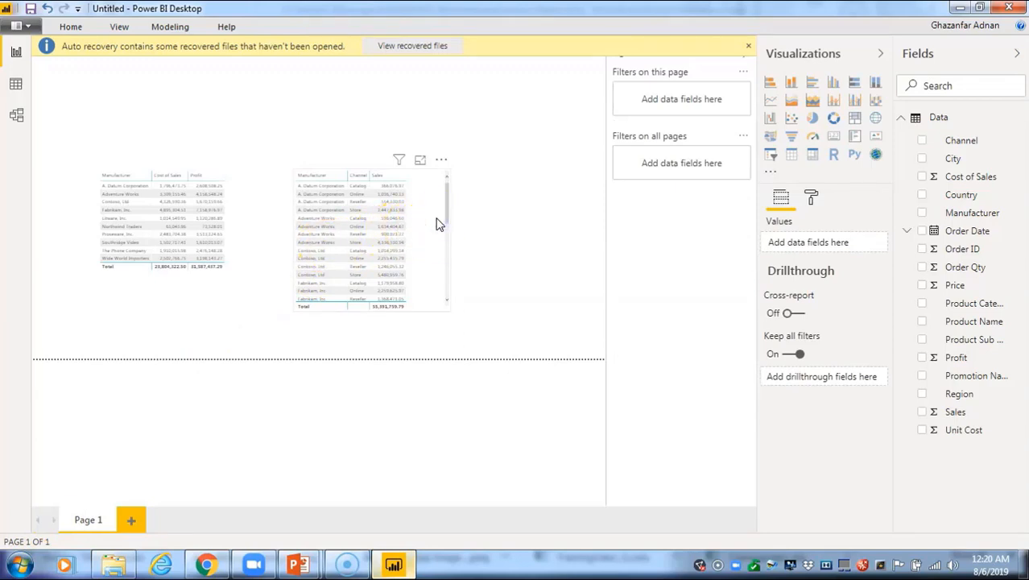
left_click(438, 223)
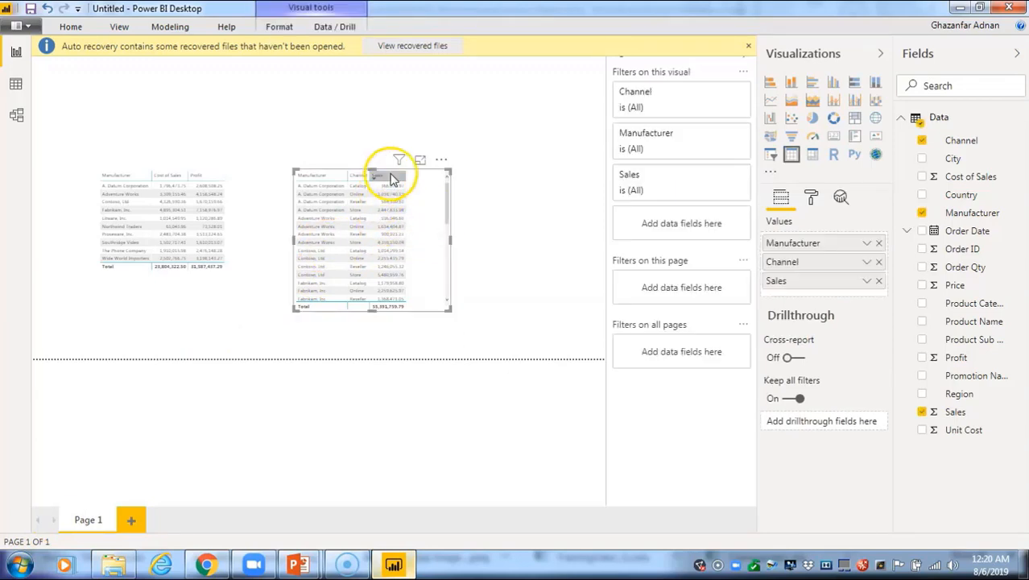
mouse_move(400, 167)
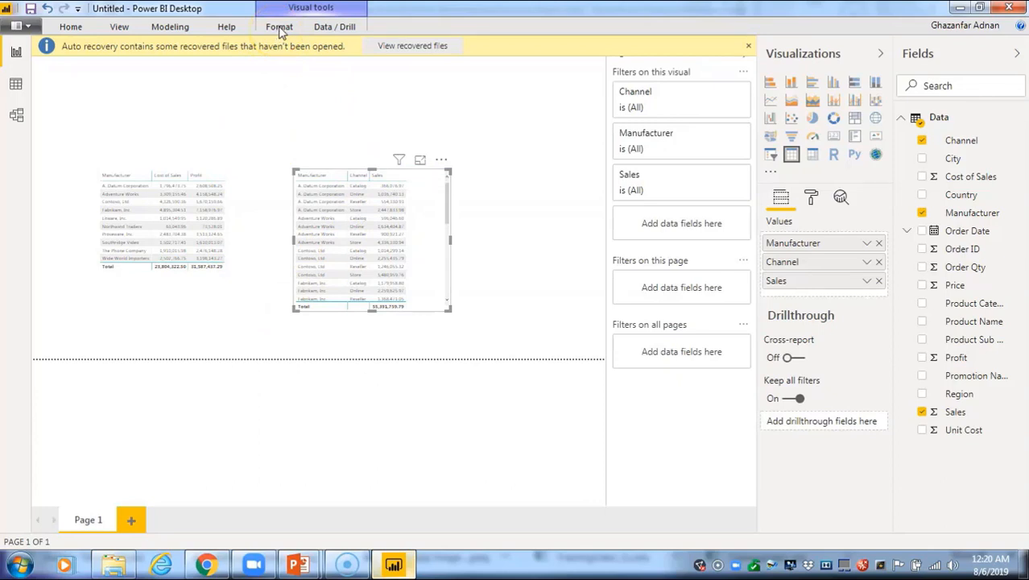
left_click(30, 571)
left_click(37, 545)
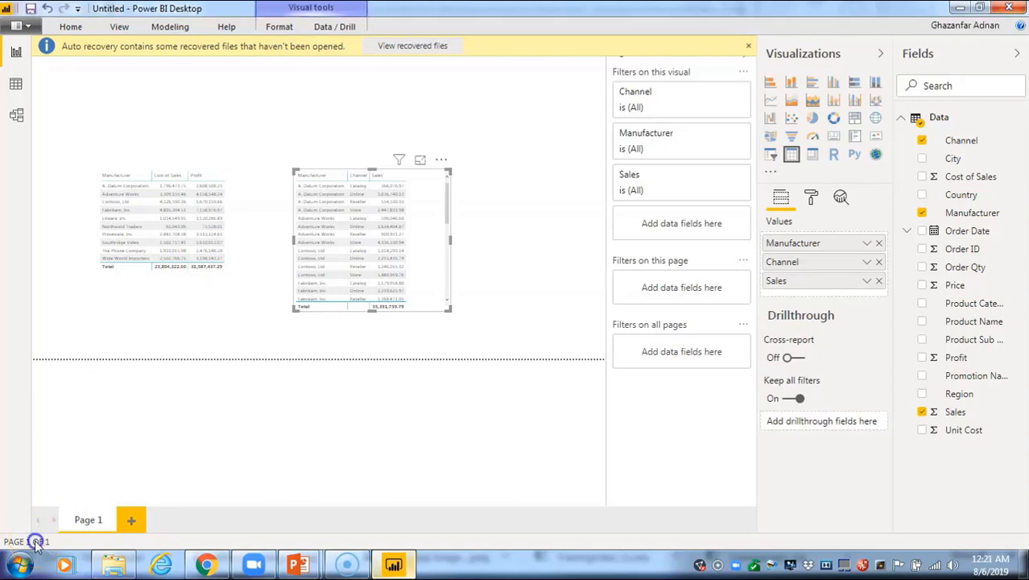
left_click(279, 26)
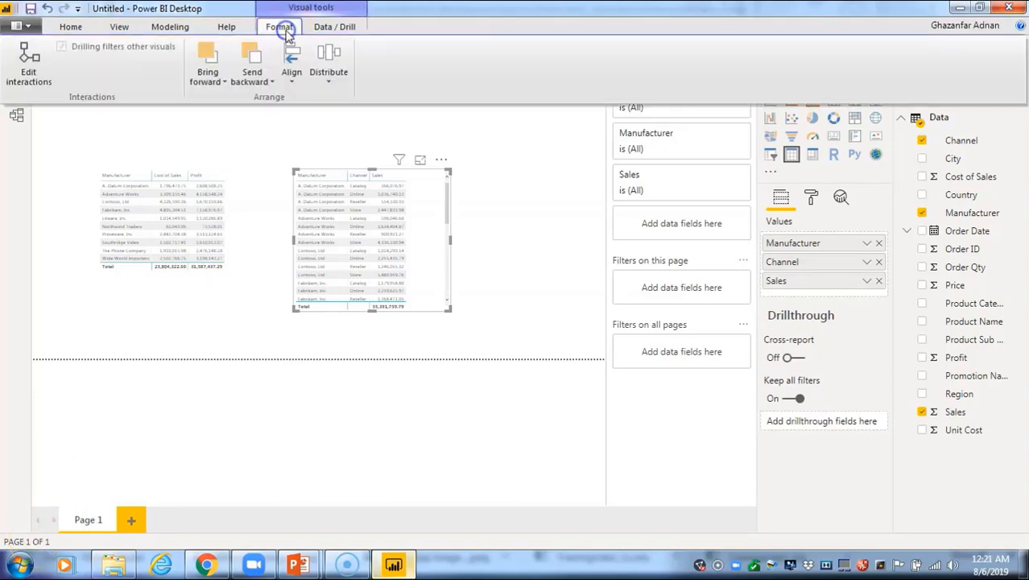
left_click(30, 76)
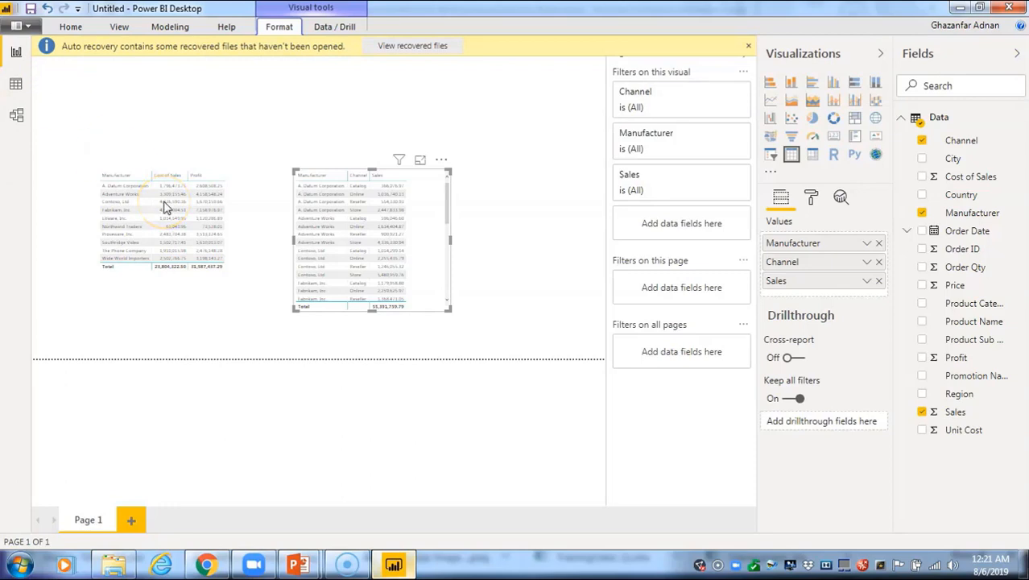
Set the Cost of Sales and Profit table's interaction with the Channel and Sales table to None
left_click(177, 225)
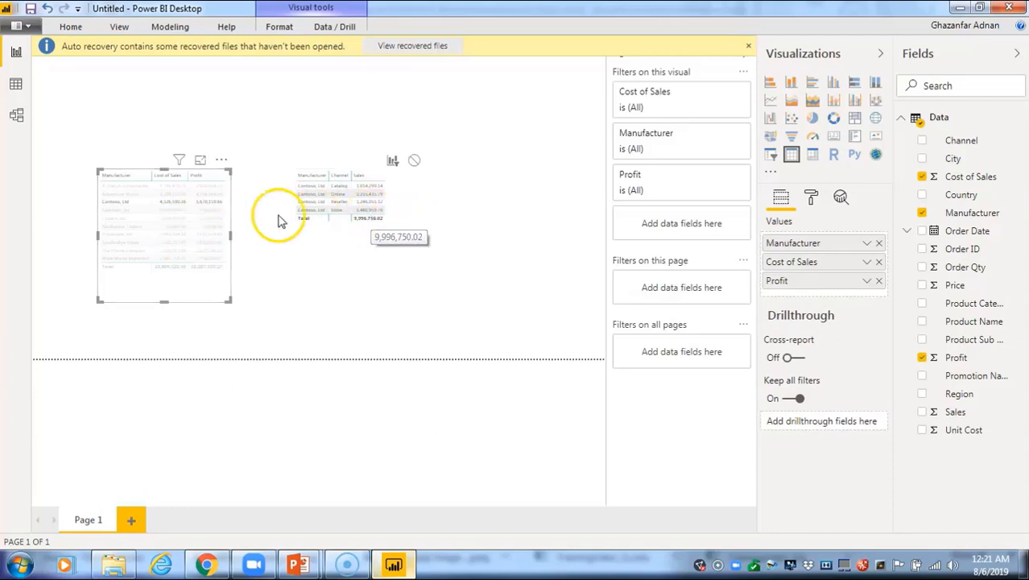
left_click(190, 223)
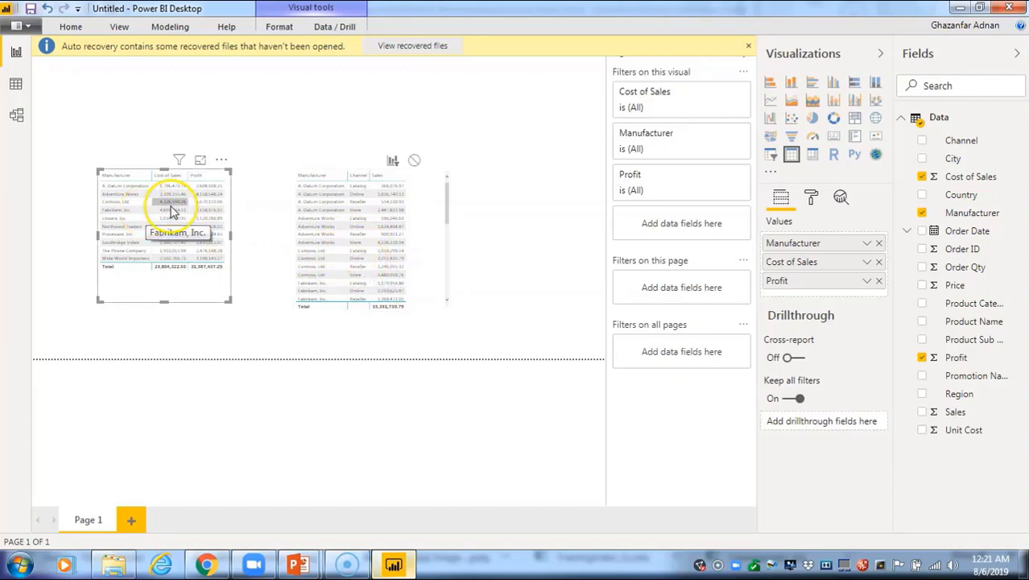
left_click(372, 161)
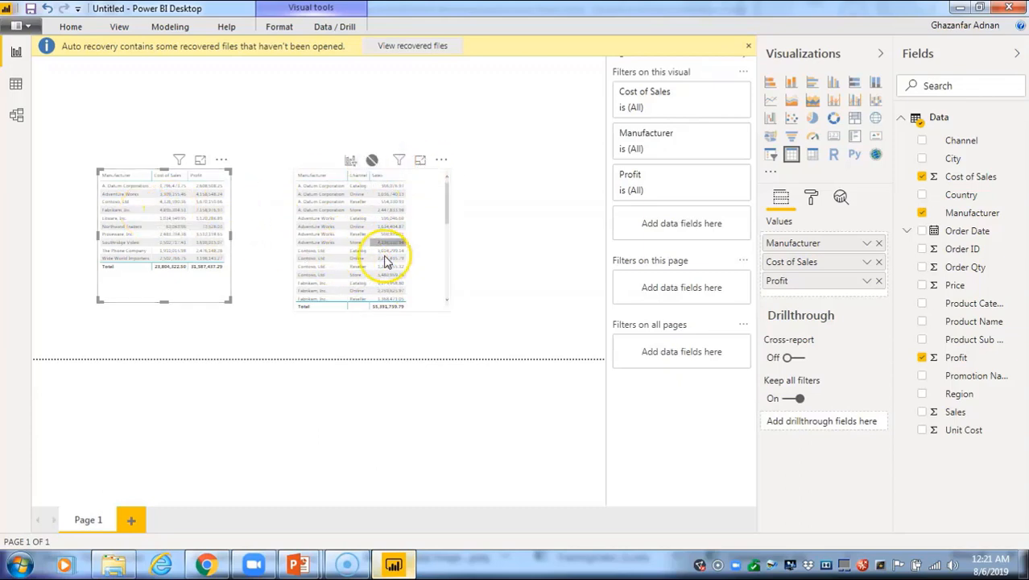
Test the disabled interaction by selecting and clearing several manufacturer rows in the Cost of Sales and Profit table
left_click(165, 209)
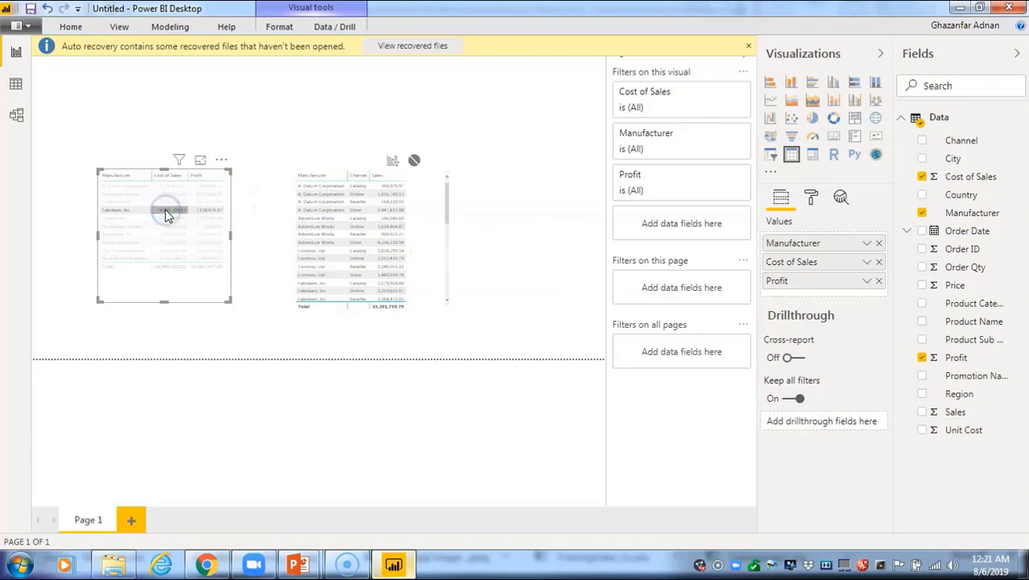
left_click(143, 233)
left_click(145, 197)
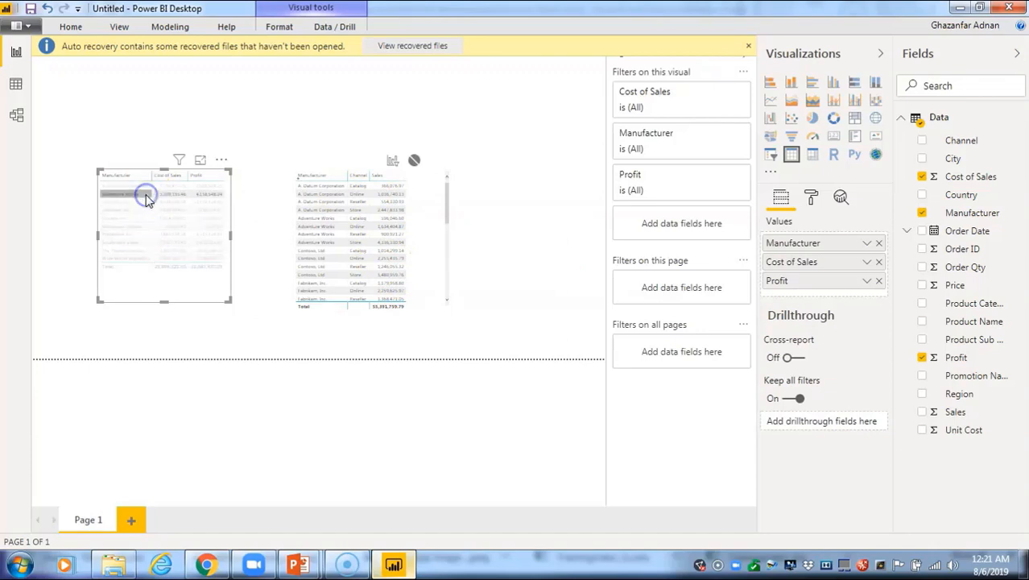
left_click(171, 196)
left_click(171, 196)
left_click(177, 234)
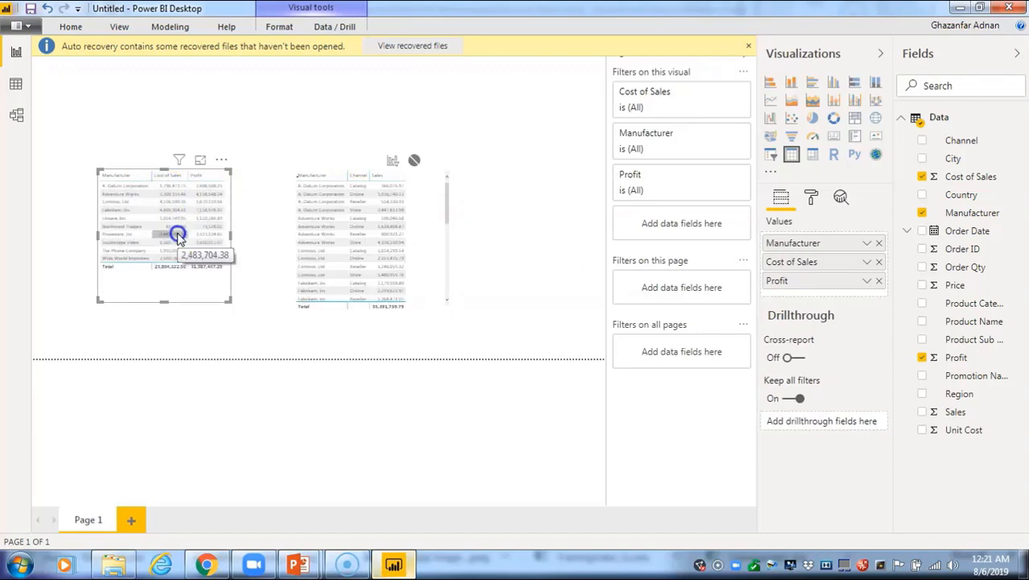
left_click(177, 210)
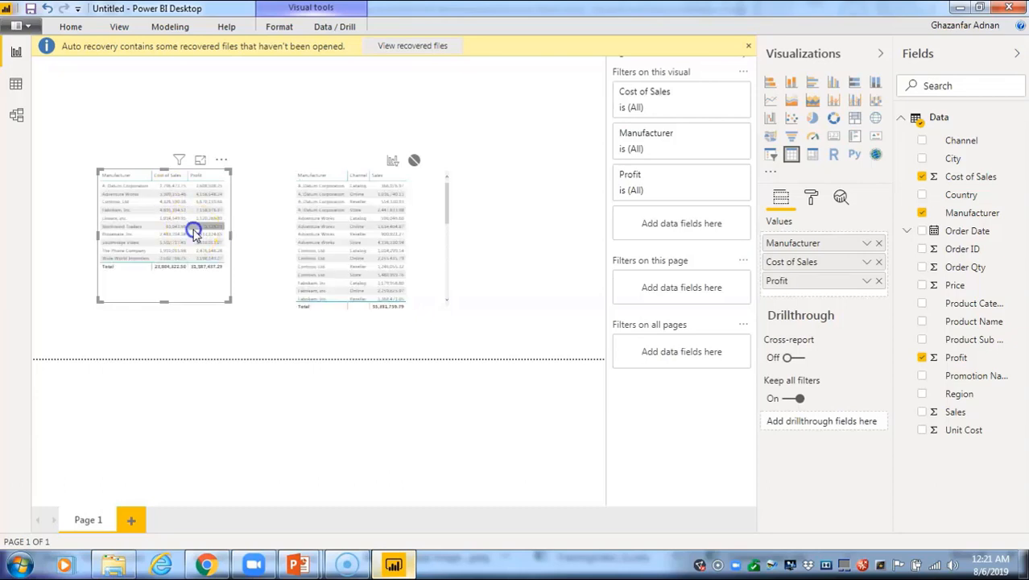
left_click(184, 207)
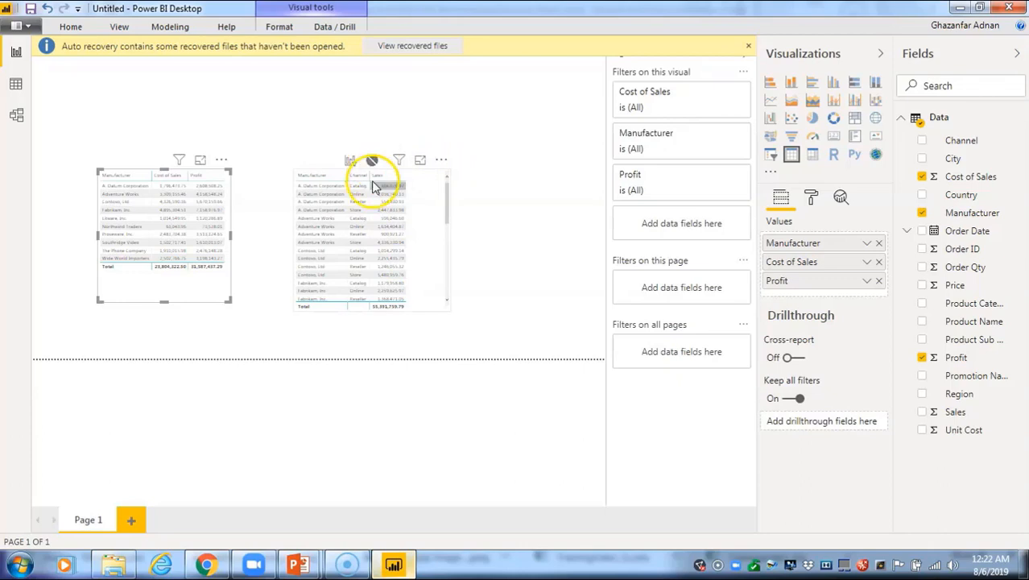
left_click(116, 201)
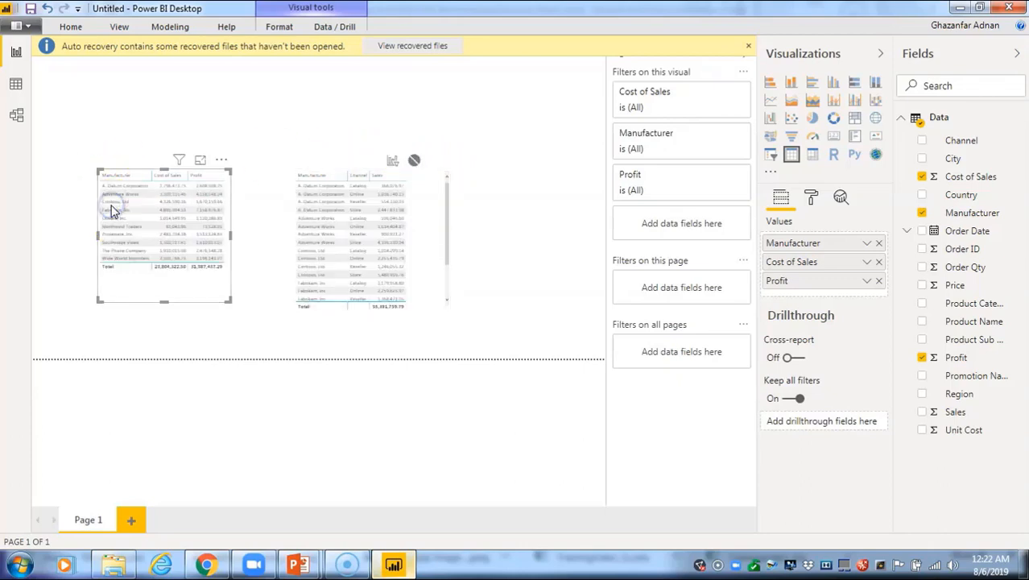
left_click(164, 194)
left_click(165, 237)
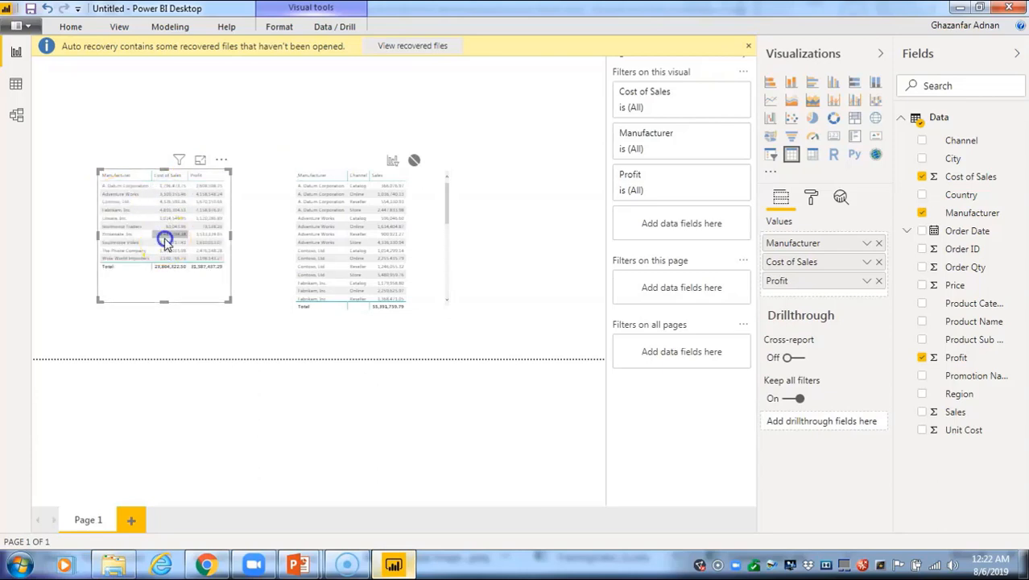
left_click(165, 237)
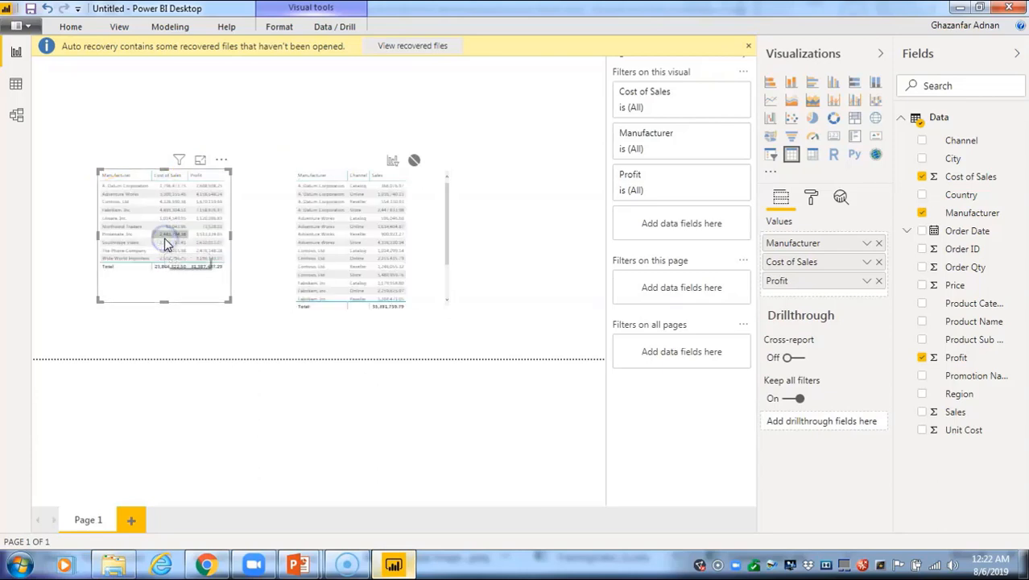
Test the opposite direction by selecting Adventure Works rows in the Channel and Sales table, including Online, and clear the selection
left_click(372, 229)
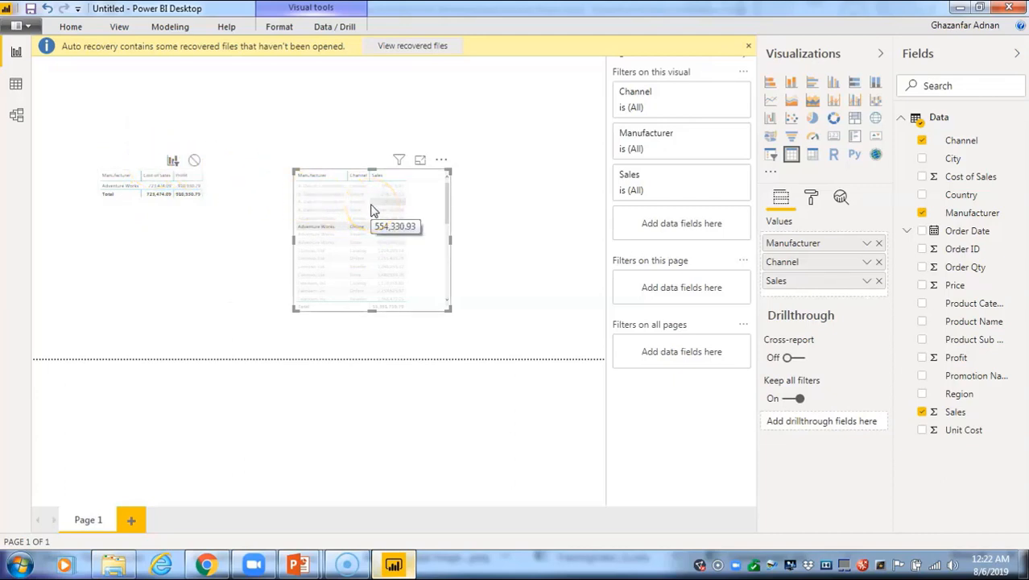
left_click(349, 228)
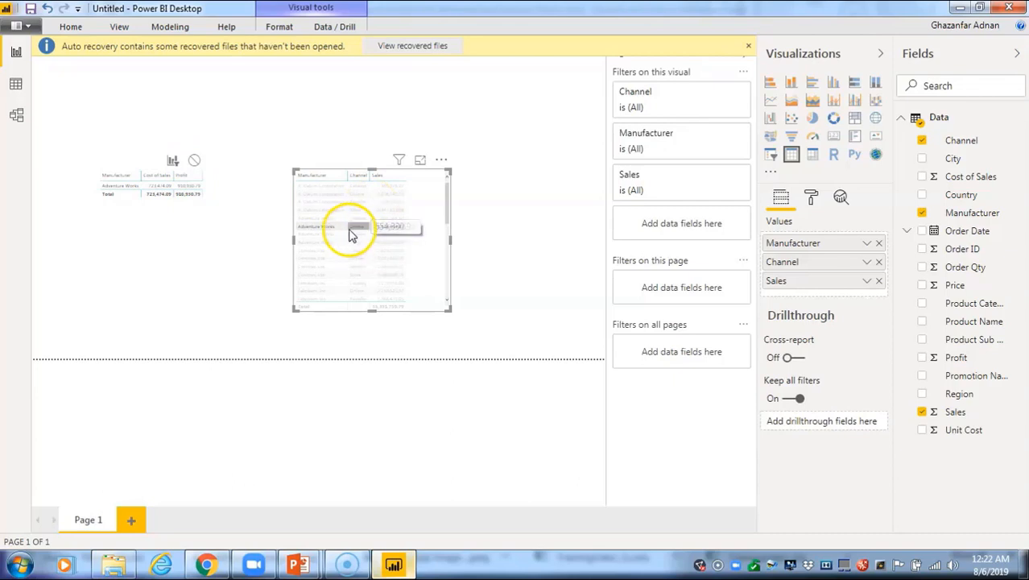
left_click(350, 230)
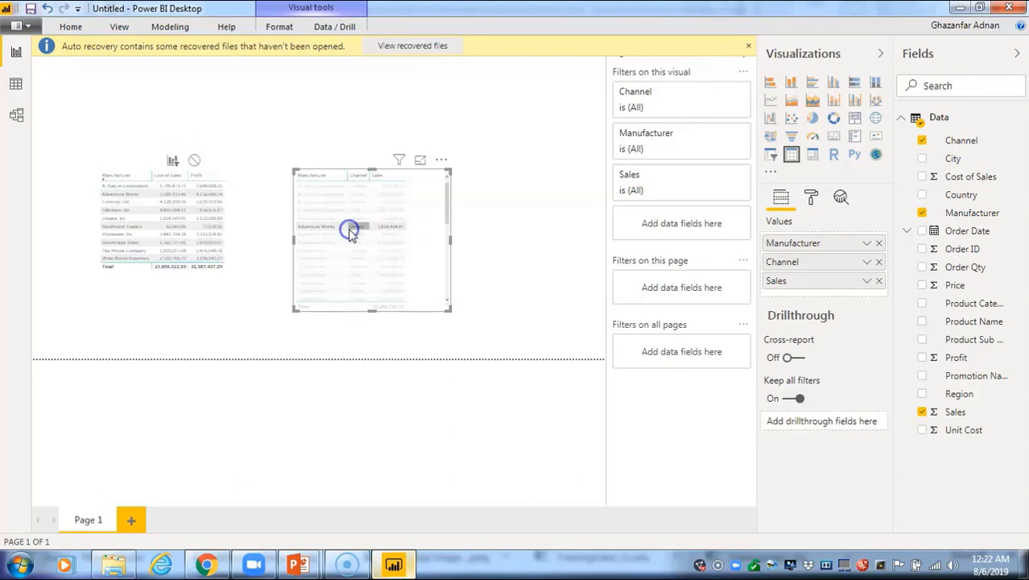
left_click(349, 230)
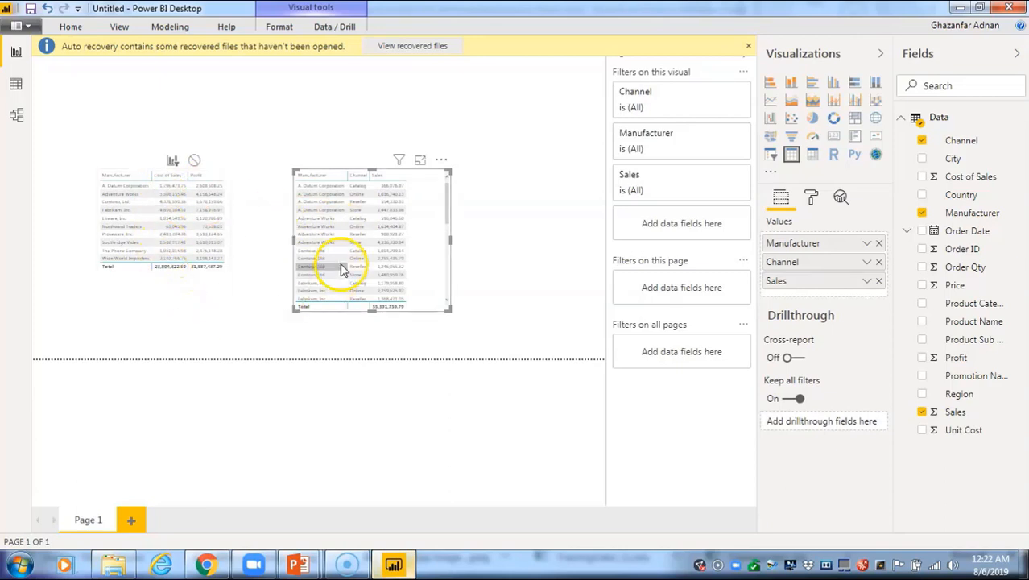
left_click(328, 219)
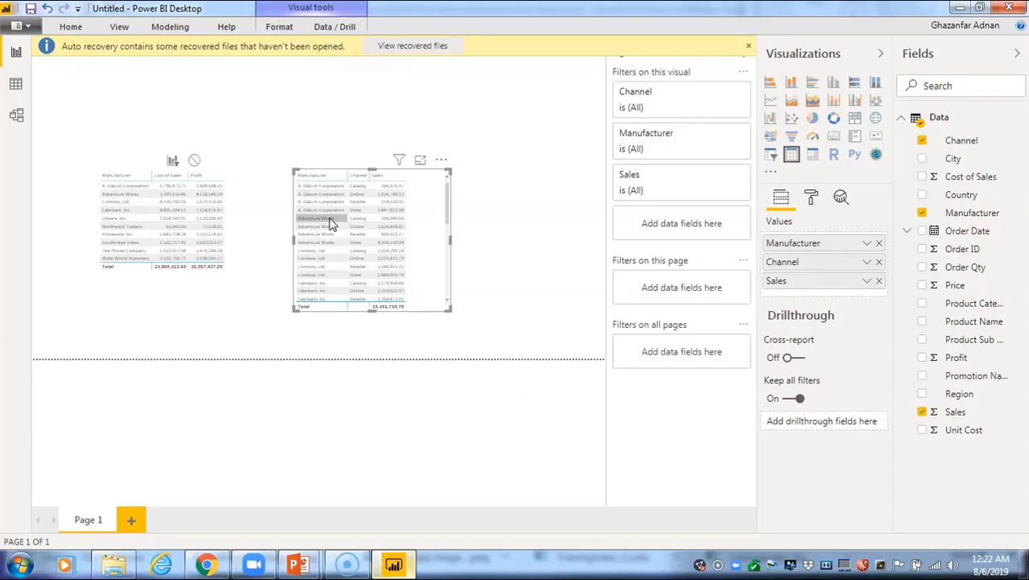
left_click(294, 217)
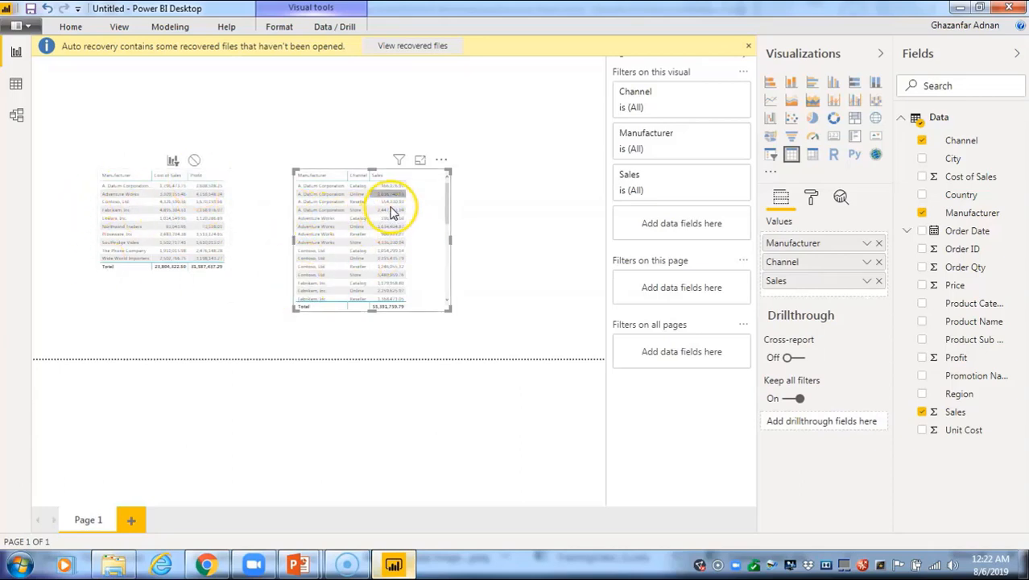
Turn off editing of visual interactions and test selecting and clearing manufacturer rows in the Cost of Sales and Profit table
left_click(273, 27)
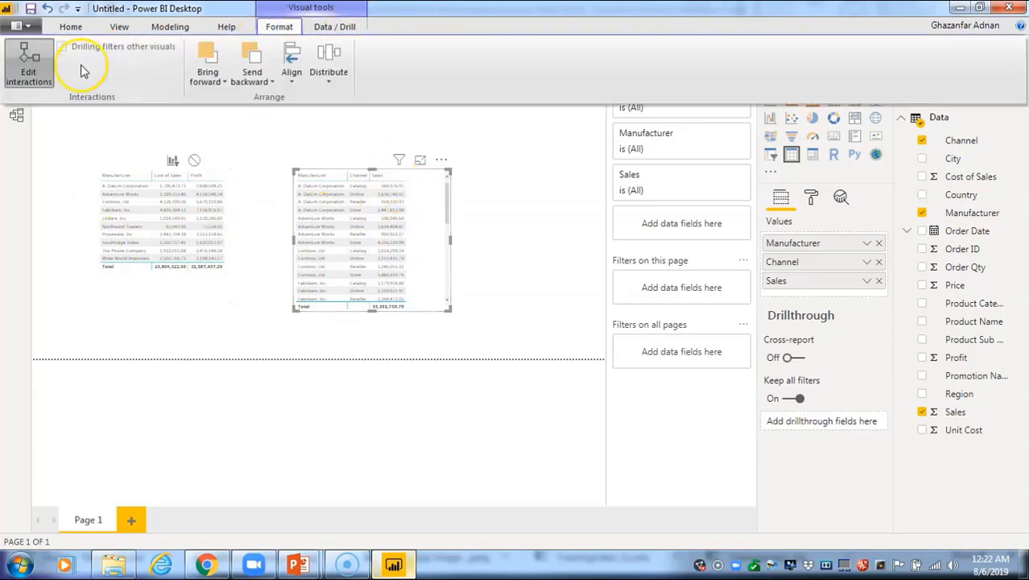
left_click(35, 68)
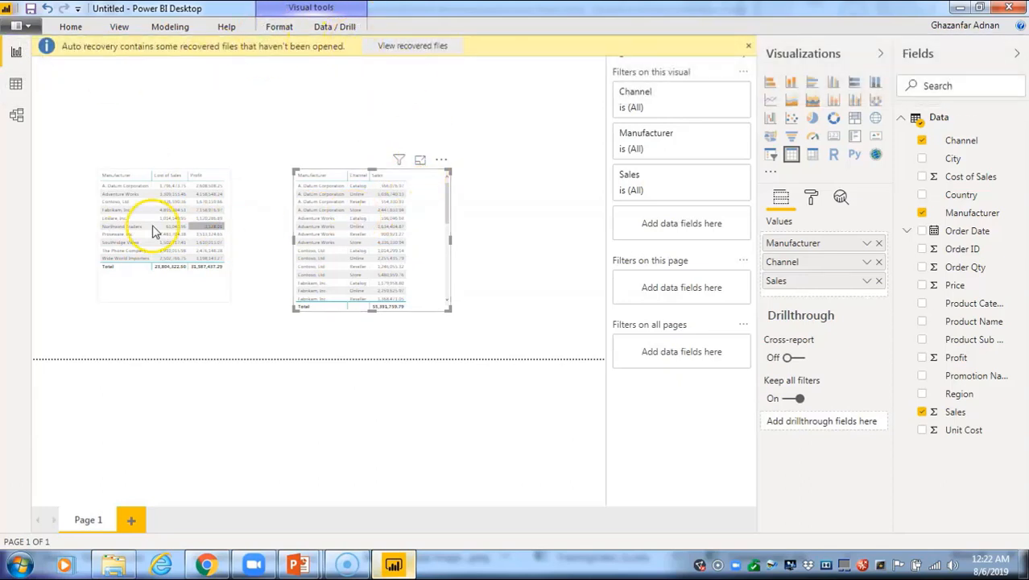
left_click(132, 216)
left_click(163, 194)
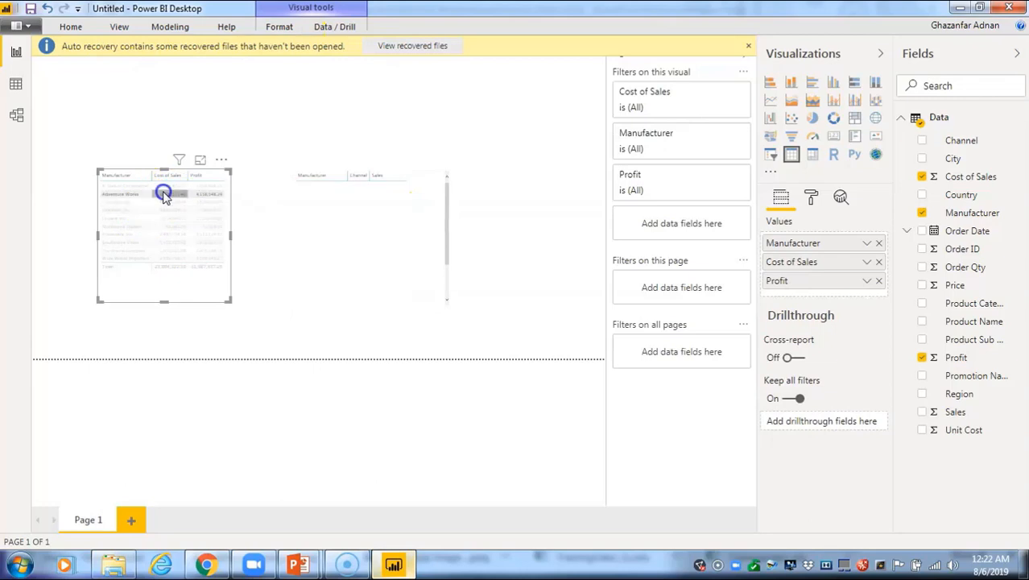
left_click(170, 245)
left_click(138, 225)
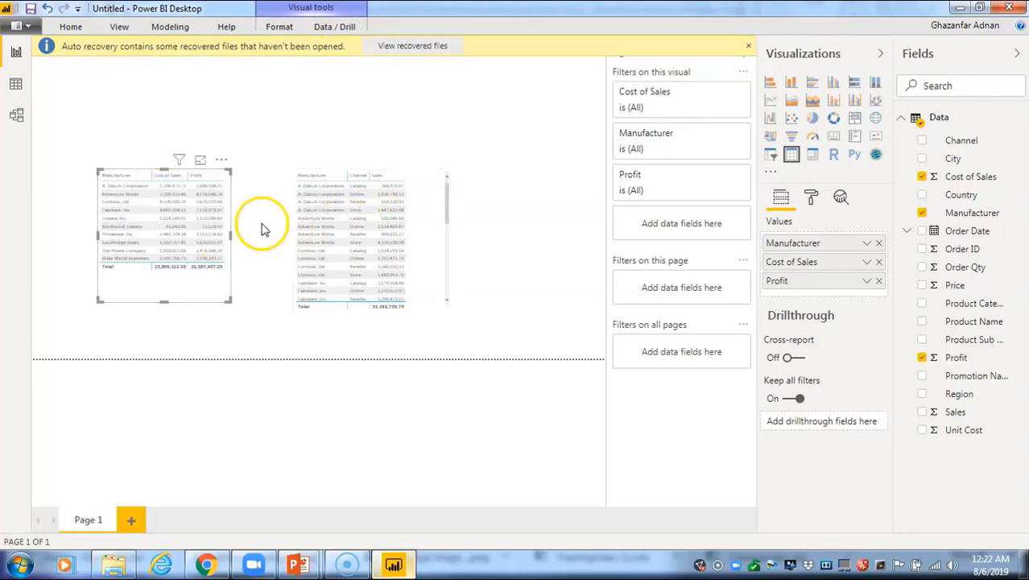
Turn on interaction editing for the Cost of Sales and Profit table, set the Channel and Sales table to Filter, and test with Litware, Inc
left_click(279, 26)
left_click(29, 68)
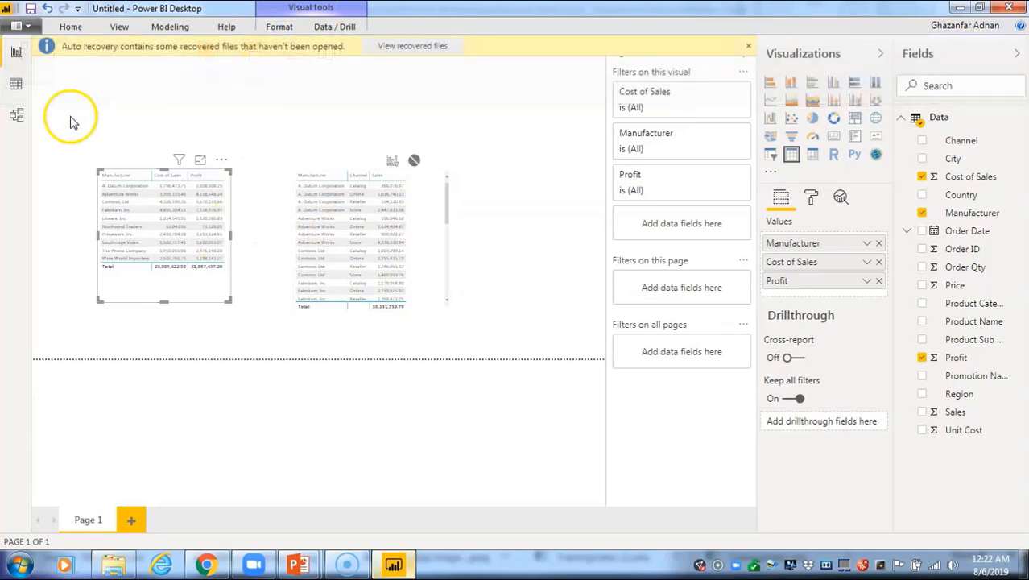
left_click(374, 161)
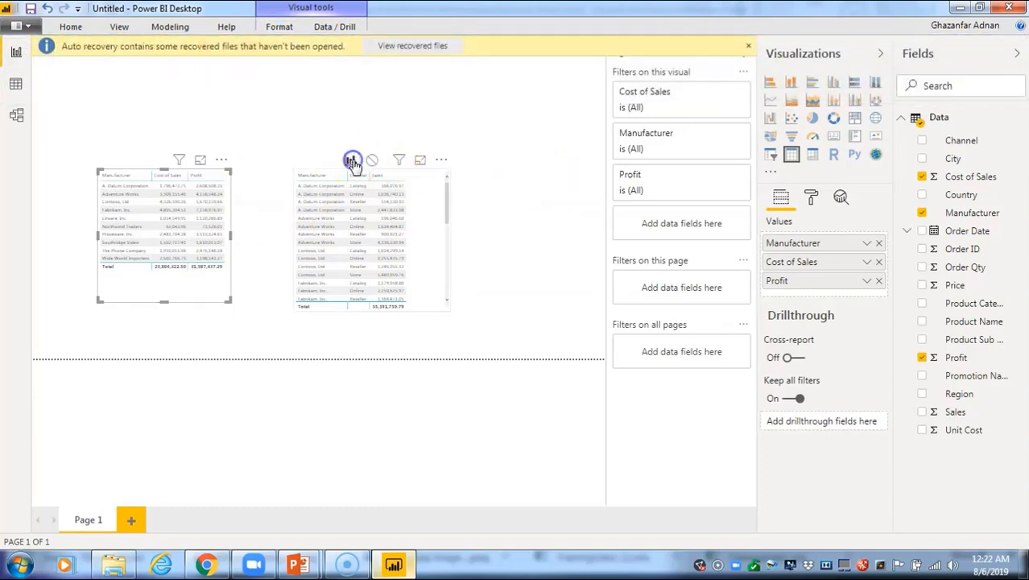
left_click(303, 206)
left_click(371, 161)
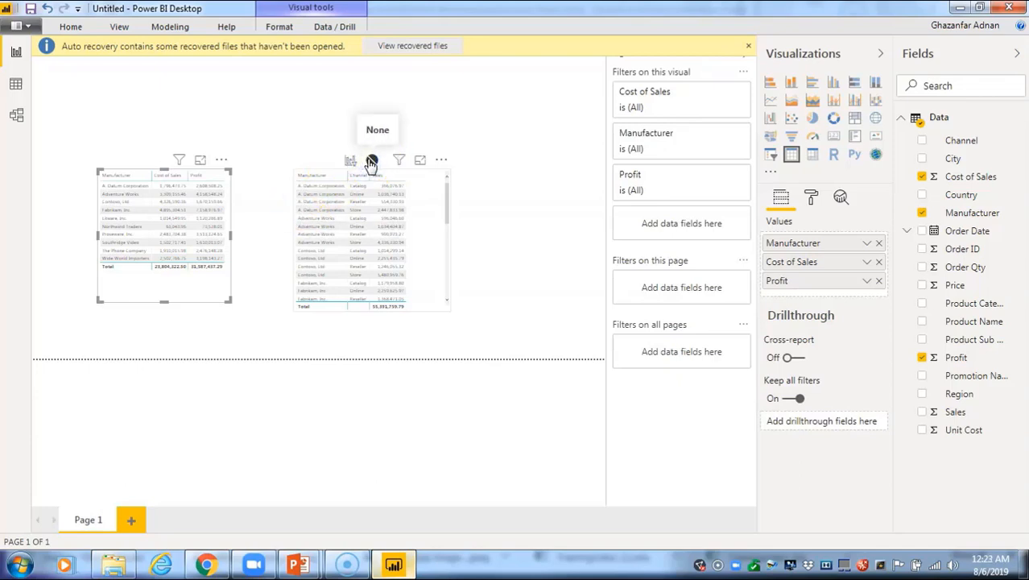
left_click(351, 161)
left_click(133, 221)
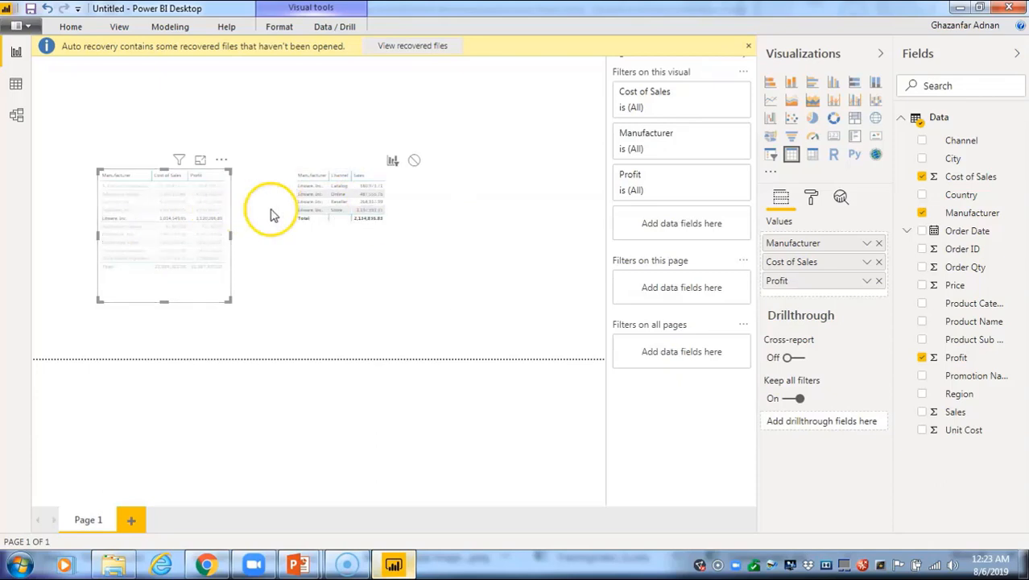
Set the Channel and Sales table's interaction to None and test it by selecting manufacturer rows in the Cost of Sales and Profit table
left_click(374, 160)
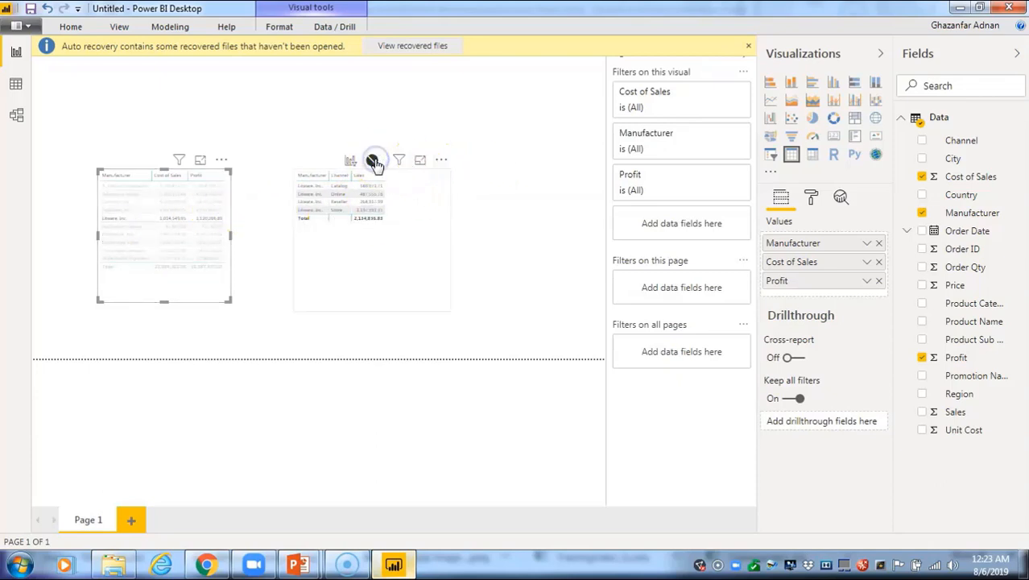
left_click(183, 233)
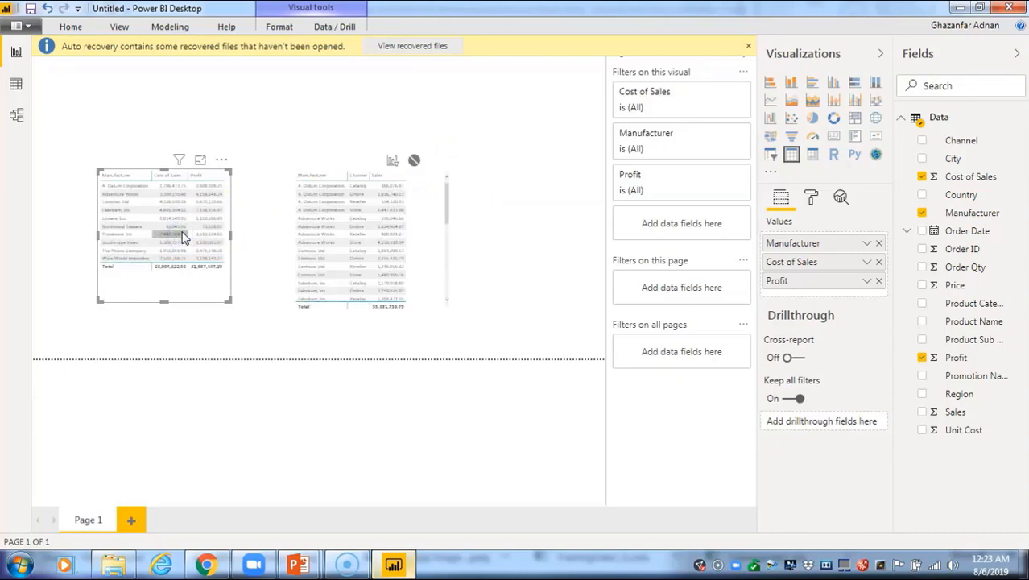
left_click(176, 209)
left_click(174, 209)
left_click(127, 218)
left_click(128, 220)
left_click(143, 235)
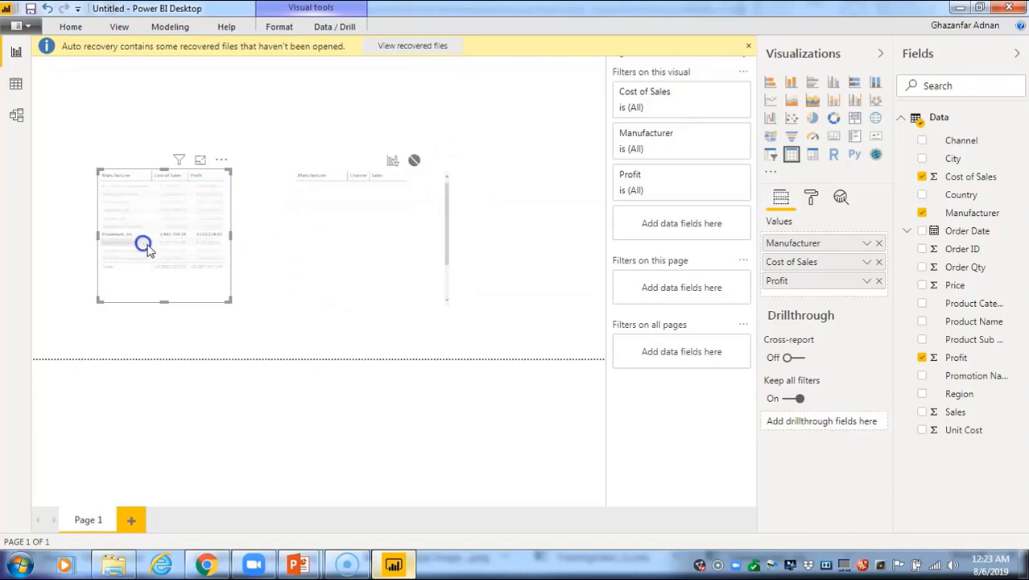
left_click(170, 246)
left_click(177, 232)
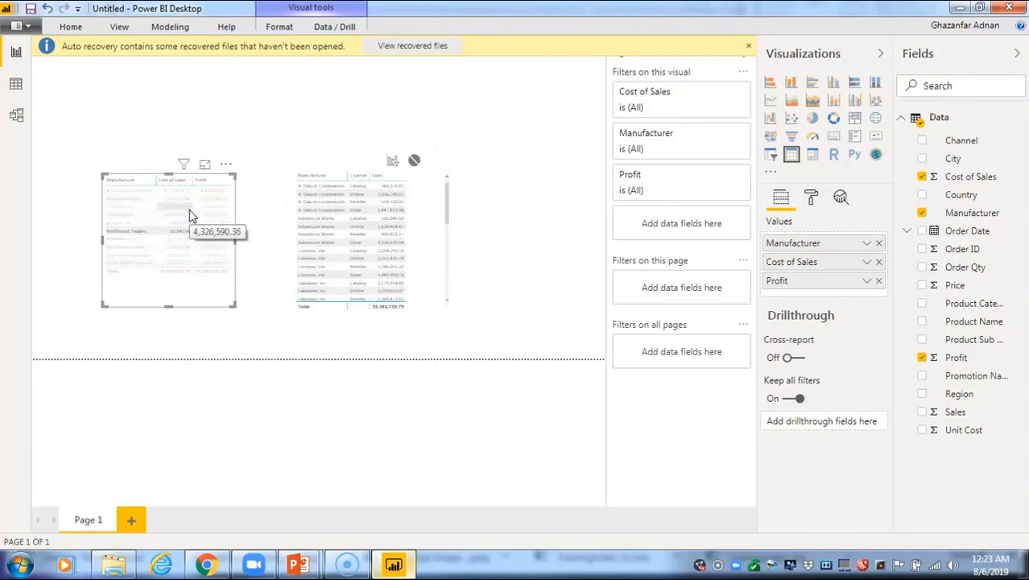
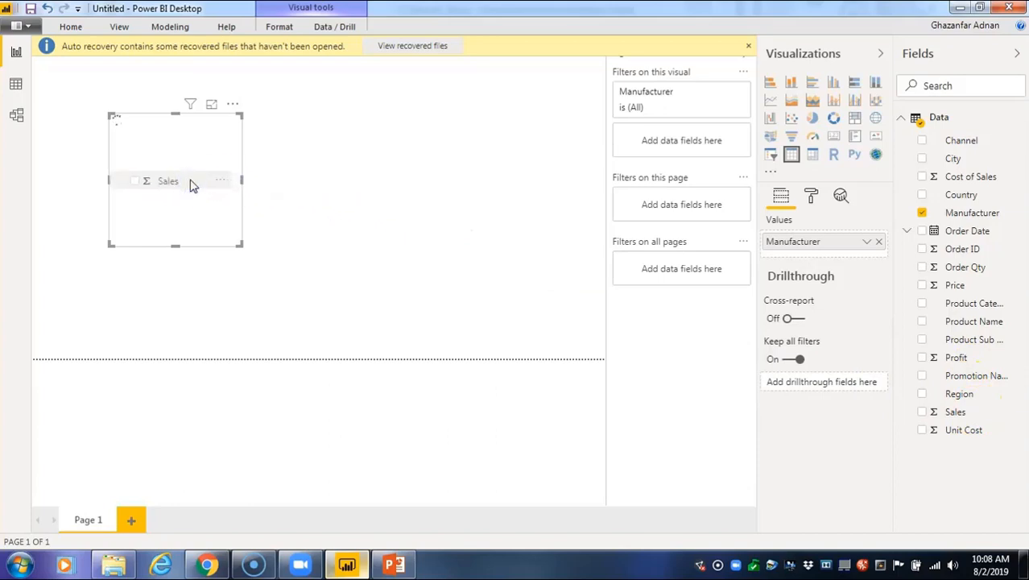
Add the Sales field to the Manufacturer table and set its column header text size to 17 pt
left_click_drag(192, 184, 191, 186)
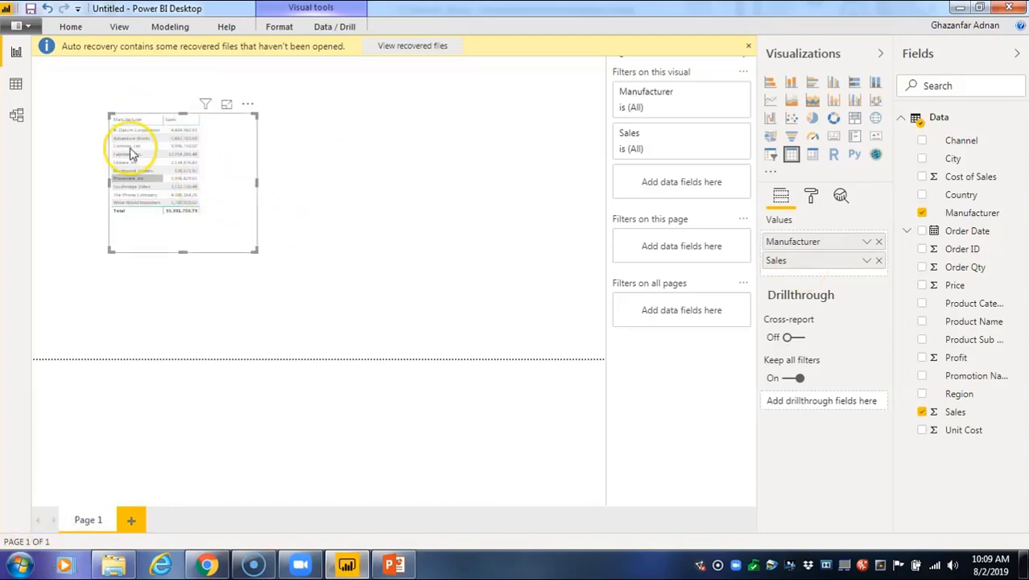
left_click(811, 196)
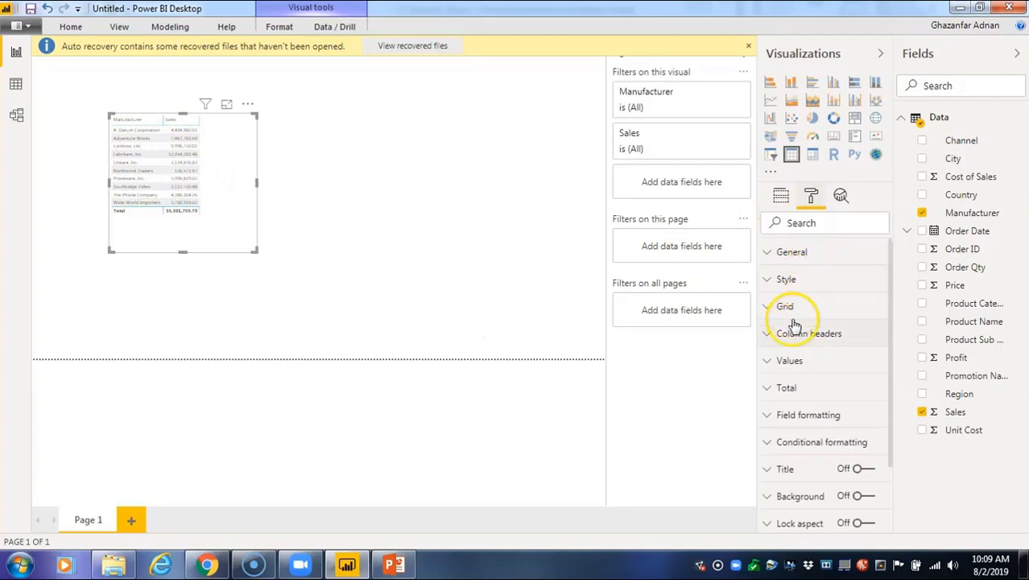
left_click(806, 338)
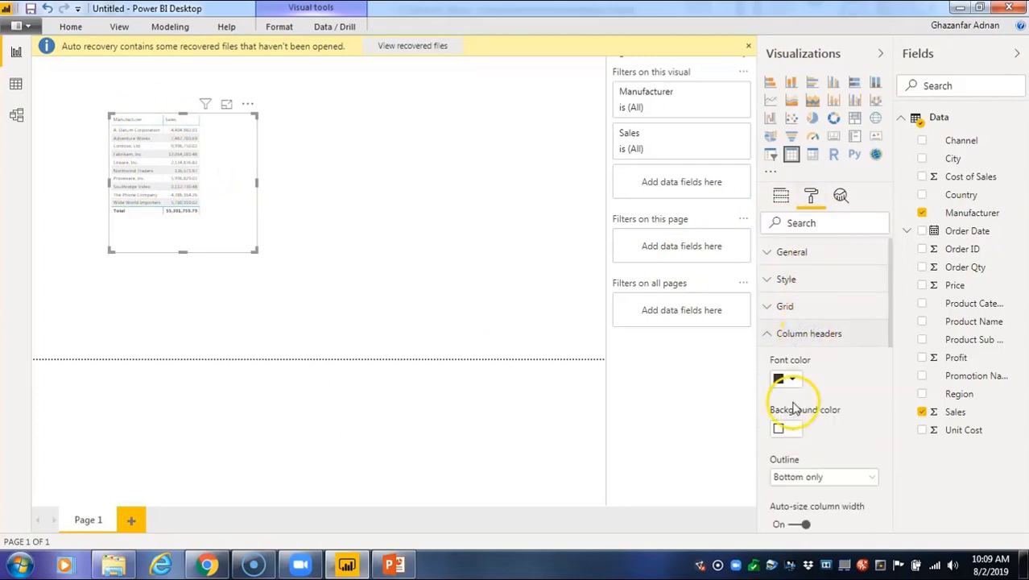
scroll(823, 479, "down", 3)
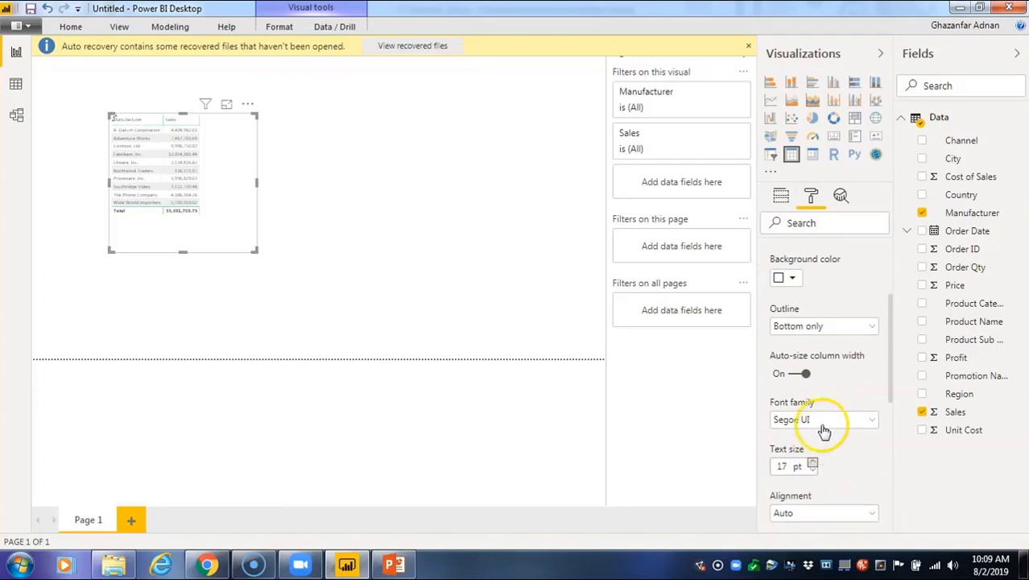
scroll(846, 395, "down", 6)
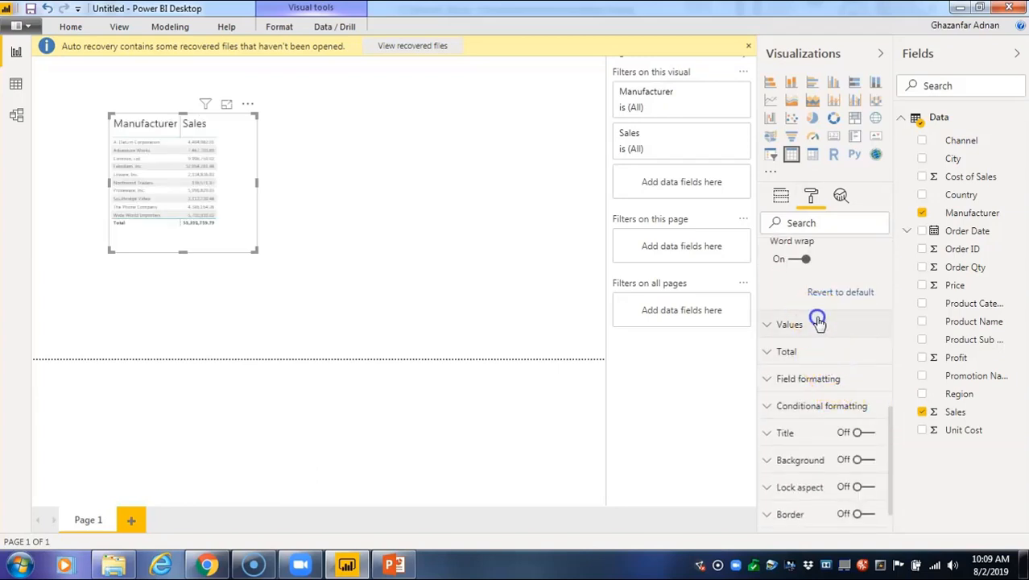
Set the text size of the table's values to 16 pt and enlarge the visual so all rows fit
left_click(820, 325)
scroll(820, 456, "down", 3)
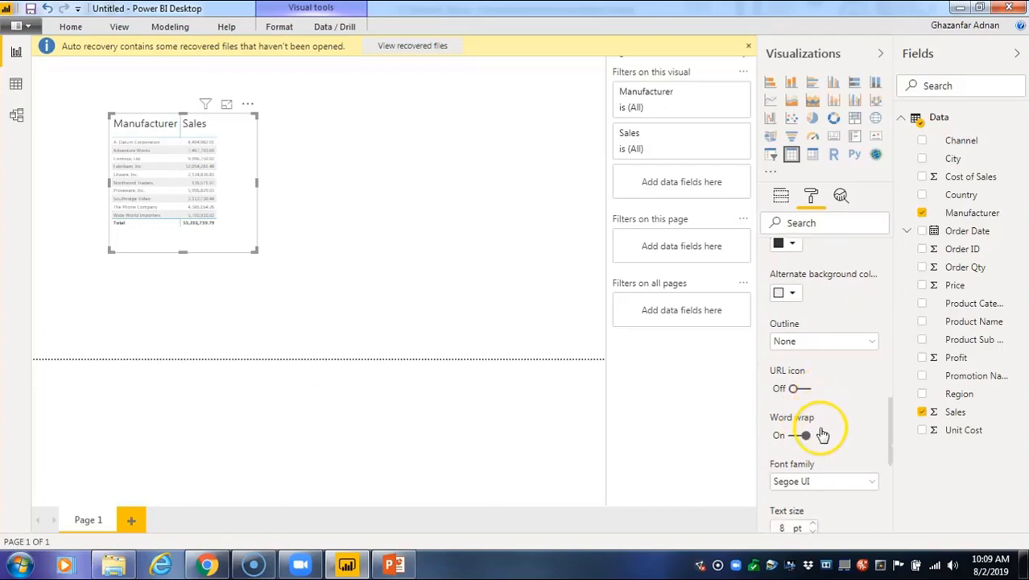
scroll(821, 433, "down", 2)
left_click(815, 449)
left_click(815, 449)
left_click(815, 449)
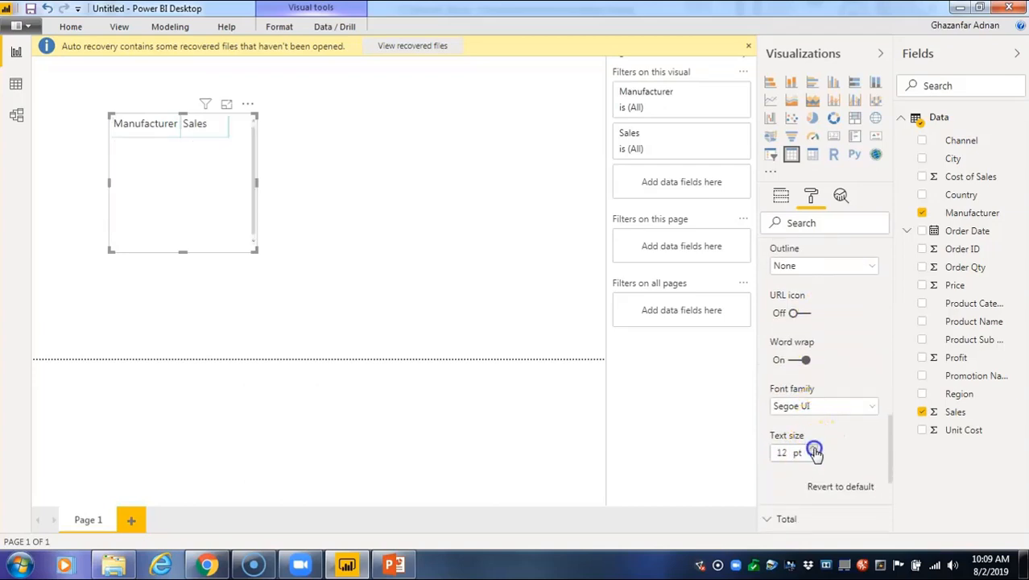
left_click(815, 449)
left_click(815, 450)
left_click(813, 449)
left_click(813, 450)
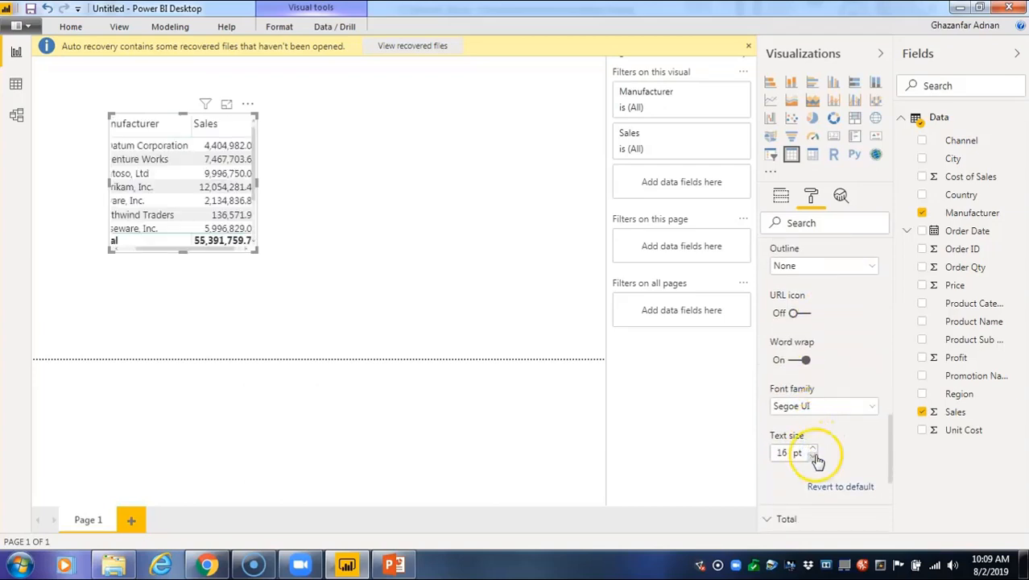
left_click_drag(256, 248, 366, 309)
left_click(482, 256)
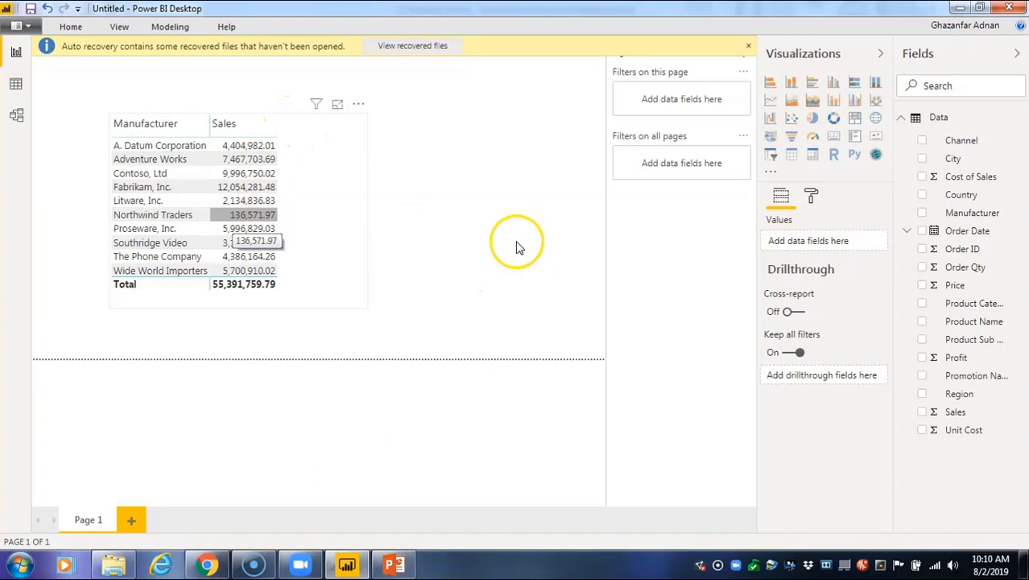
Change the aggregation of Sales to Average and highlight the Contoso, Ltd and Fabrikam, Inc. rows to review the averages
left_click(277, 212)
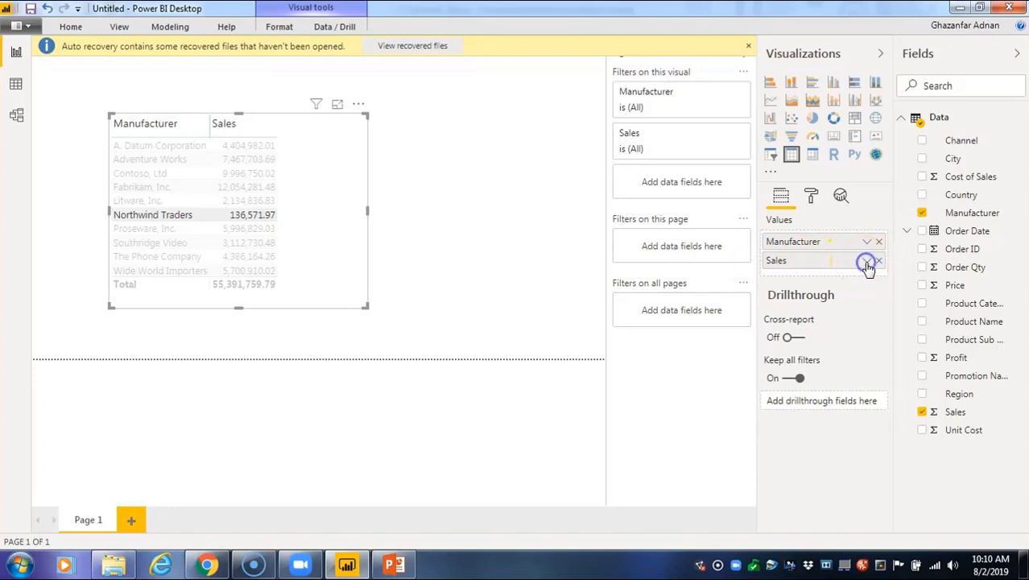
left_click(867, 263)
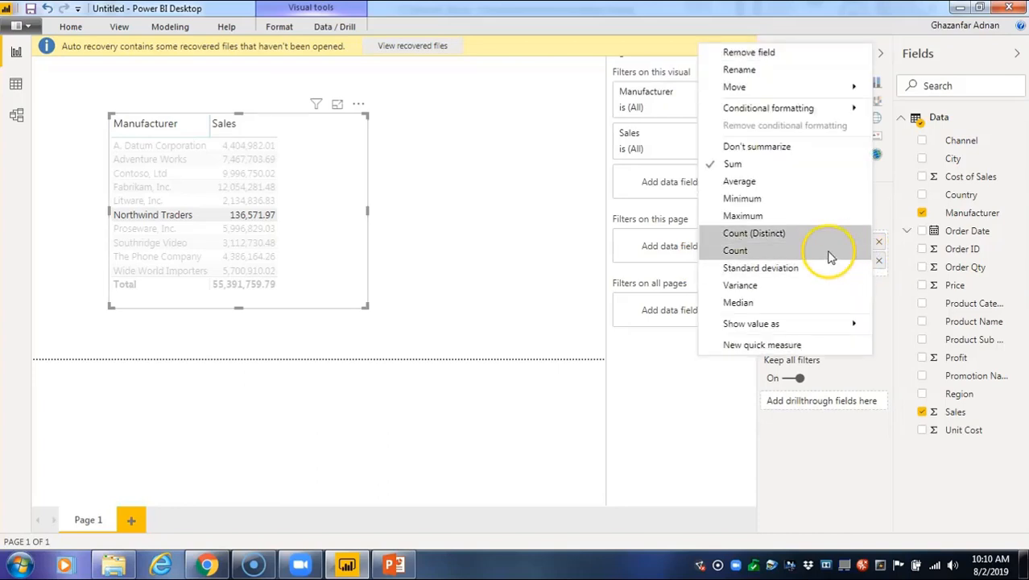
left_click(790, 189)
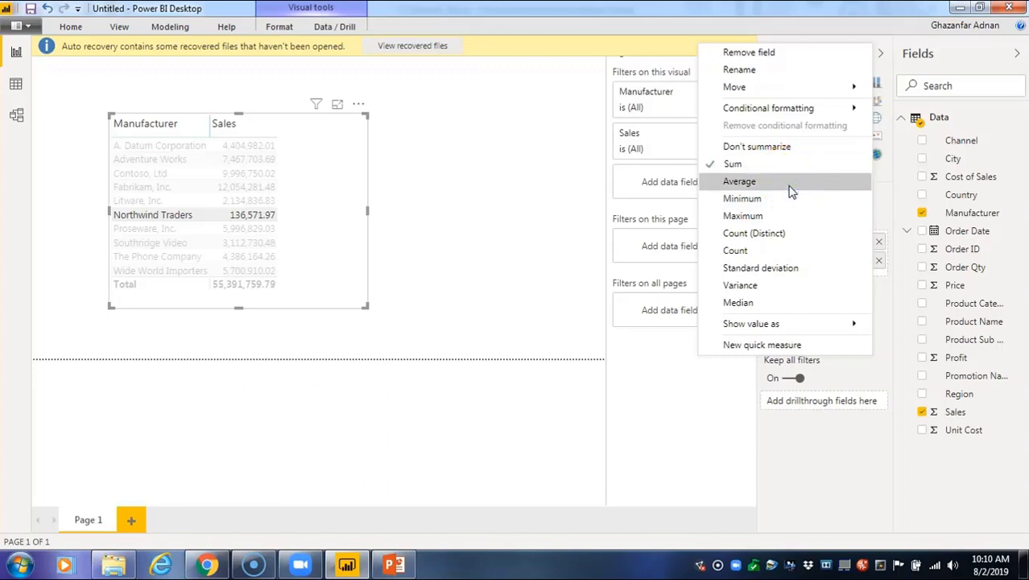
left_click(790, 190)
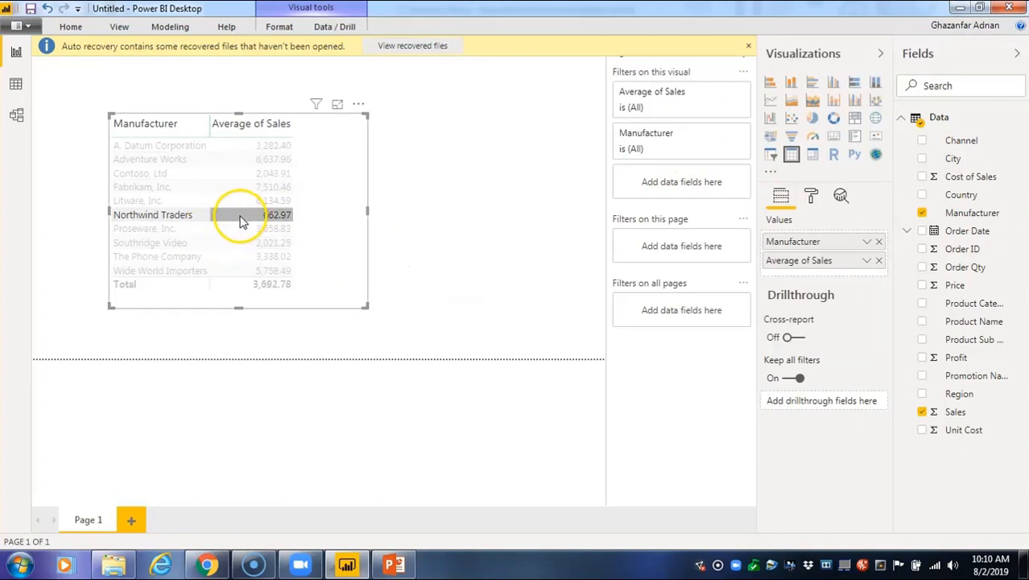
left_click(271, 175)
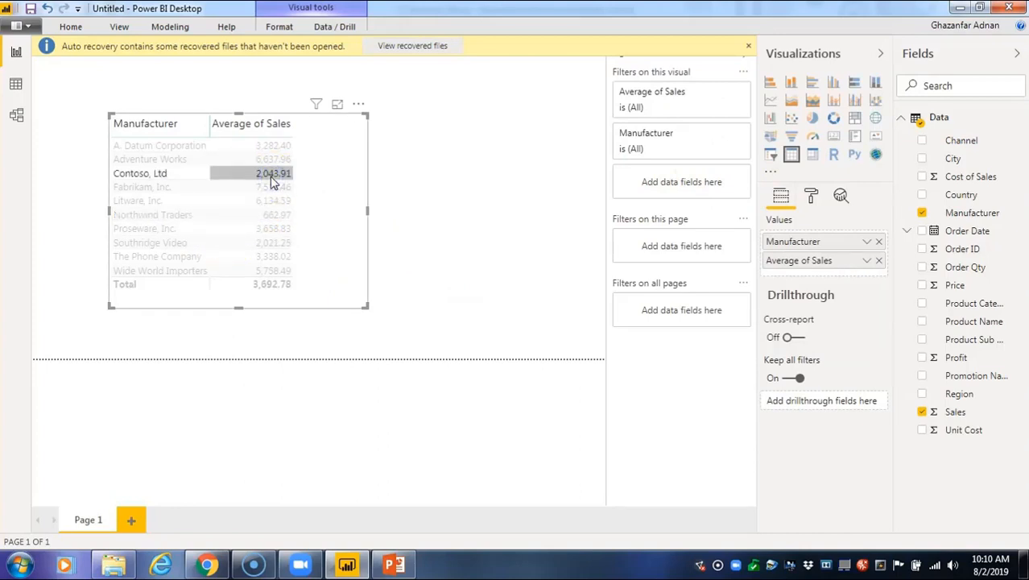
left_click(423, 193)
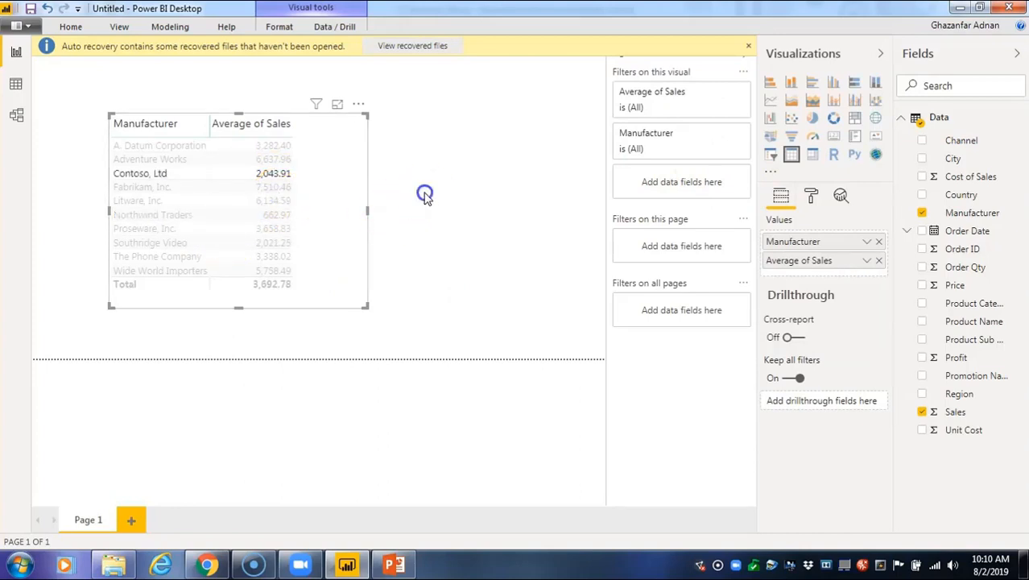
left_click(196, 196)
left_click(494, 196)
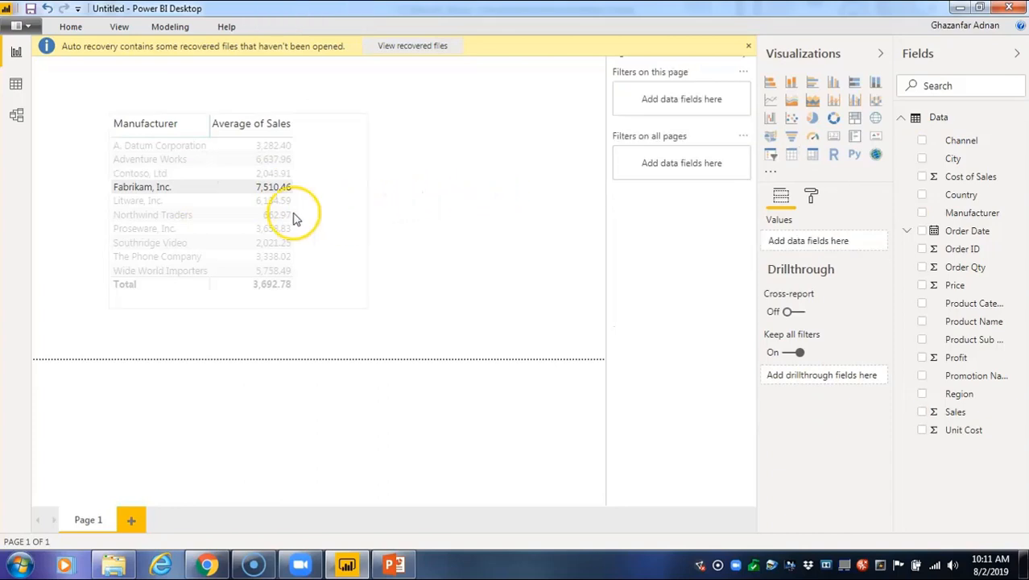
Set the aggregation of the Sales column in the manufacturer table back to Sum
left_click(242, 214)
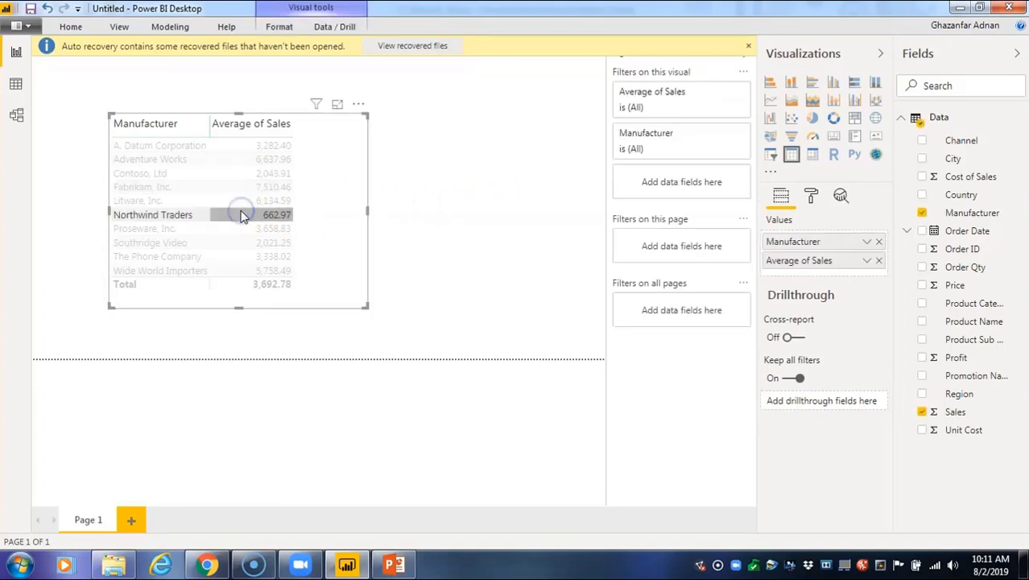
left_click(864, 260)
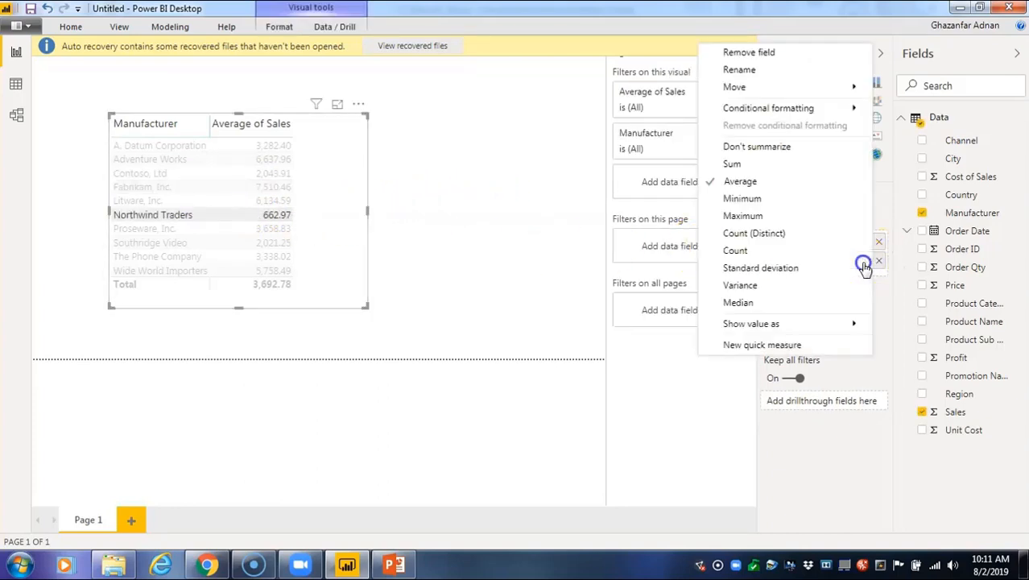
left_click(764, 164)
left_click(442, 175)
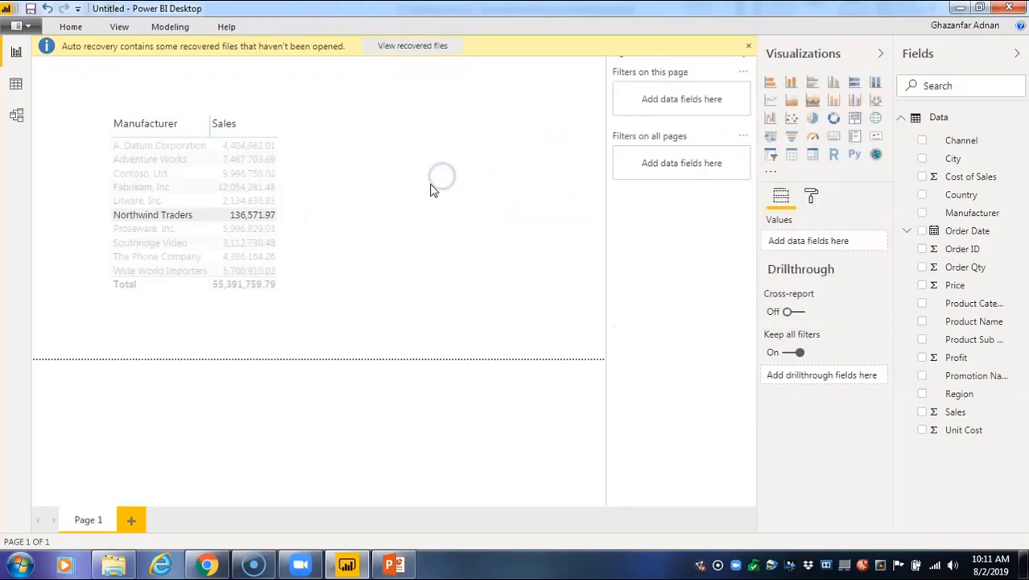
Add the Sales field to the manufacturer table three more times and widen the visual to fit all the columns
left_click(288, 160)
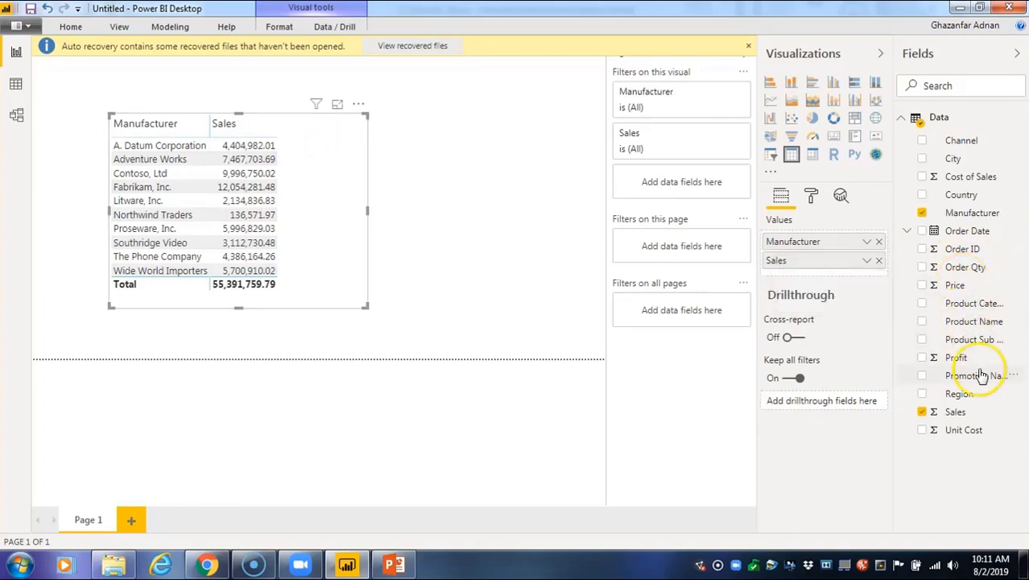
left_click_drag(972, 411, 834, 269)
left_click_drag(950, 411, 817, 278)
left_click_drag(955, 411, 829, 301)
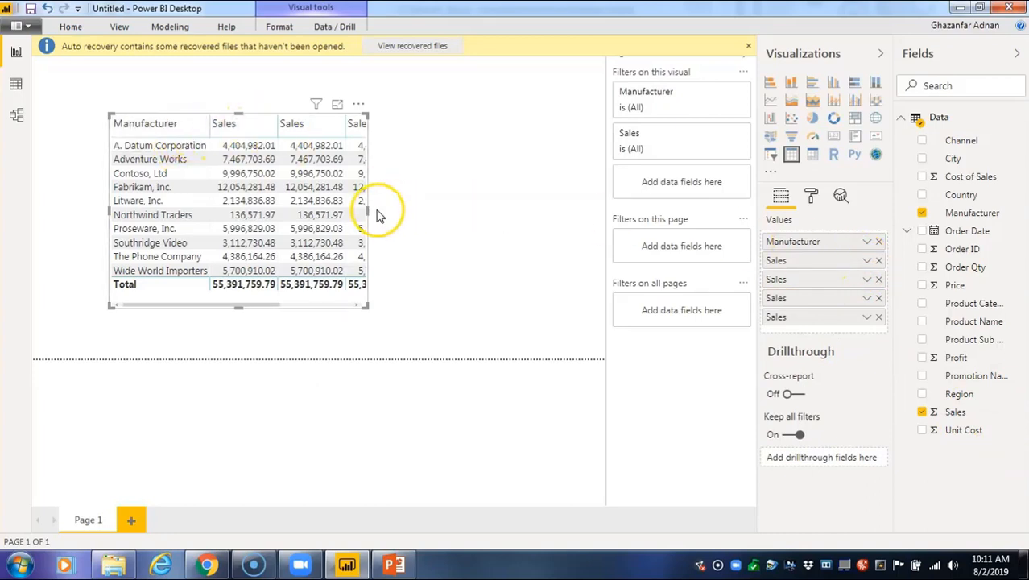
left_click_drag(367, 210, 558, 229)
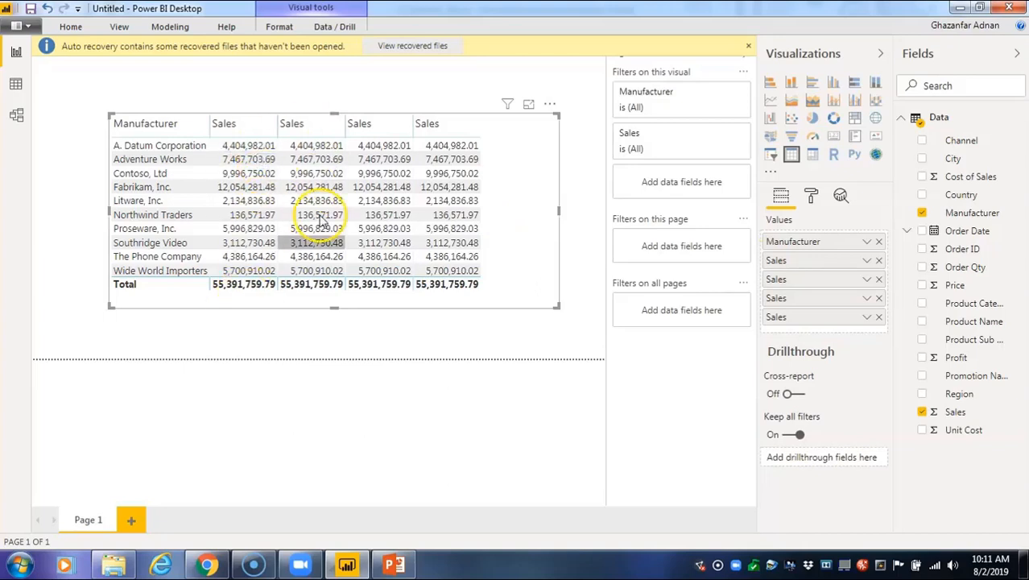
Set the aggregation of the second, third and fourth Sales columns in the manufacturer table to Average, Minimum and Maximum
left_click(869, 282)
left_click(740, 181)
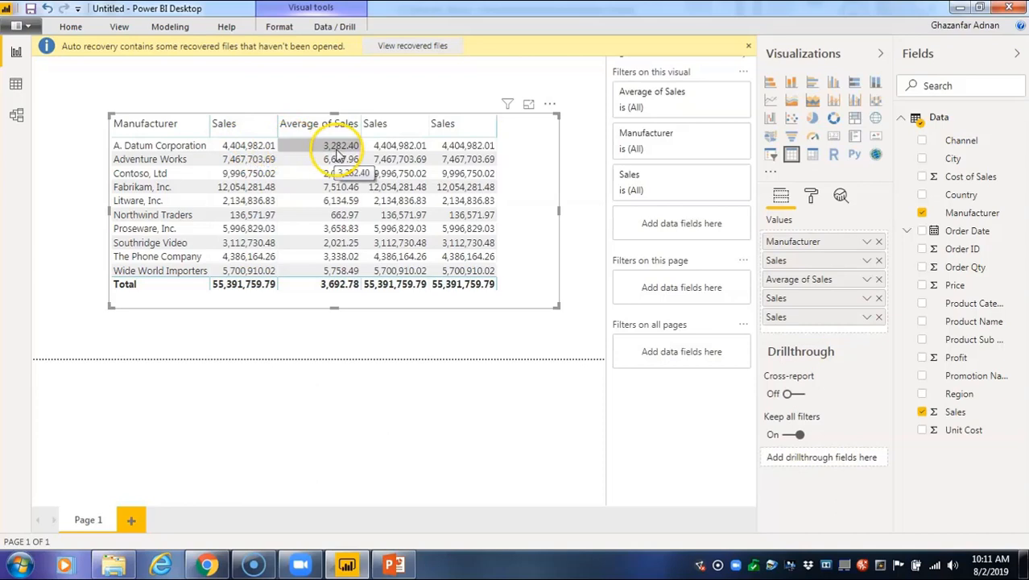
left_click(867, 300)
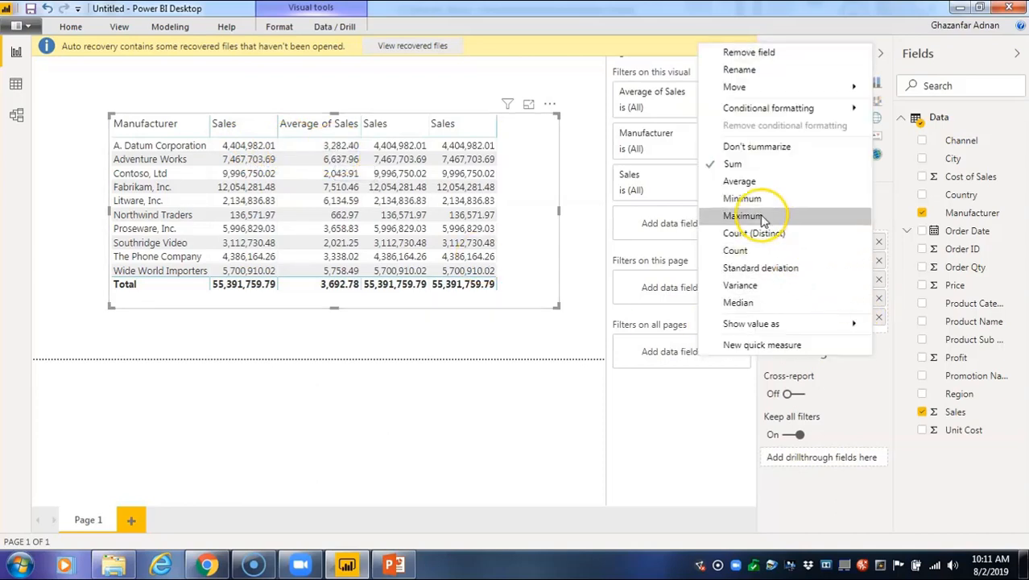
left_click(769, 198)
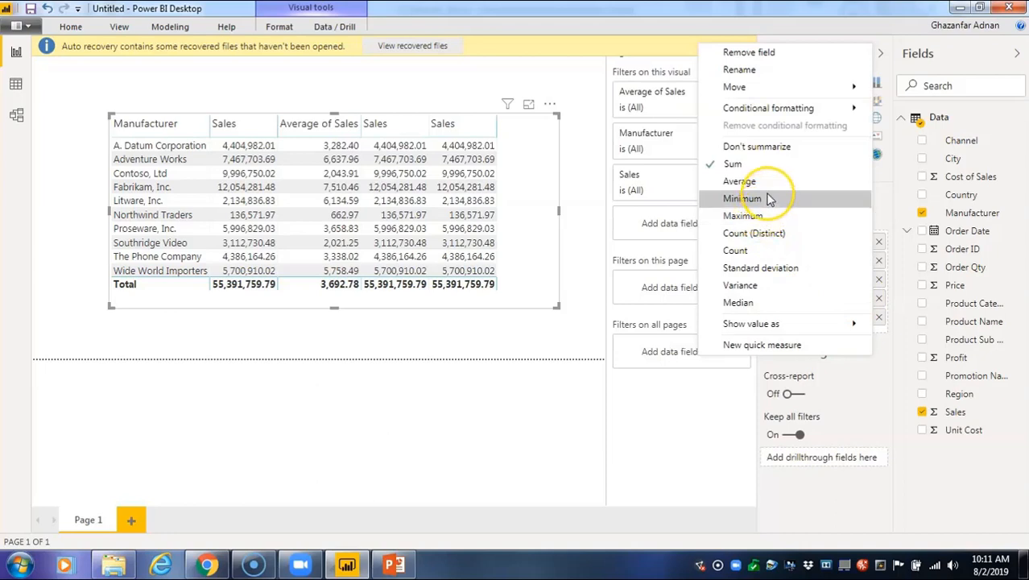
left_click(769, 199)
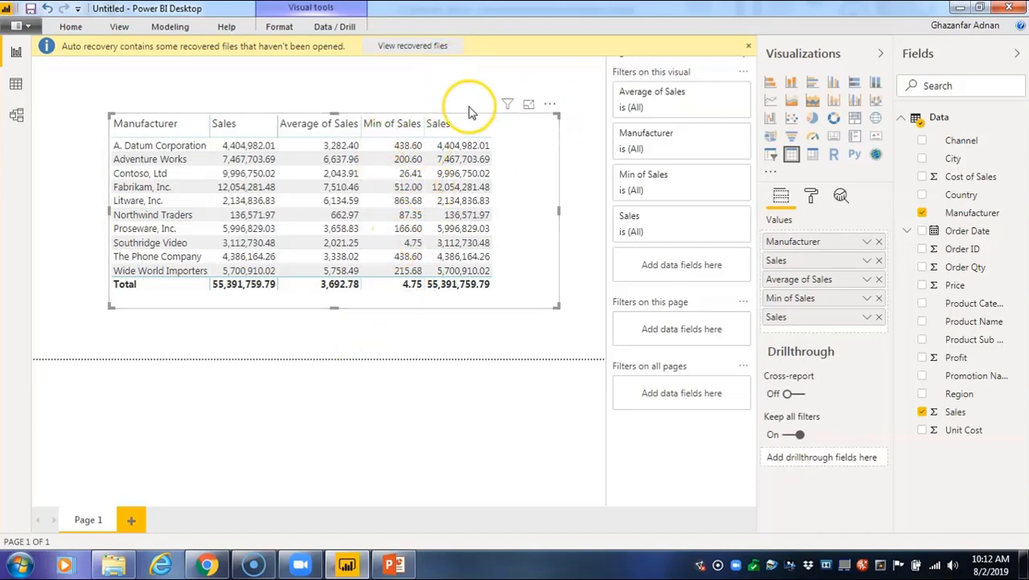
left_click(866, 322)
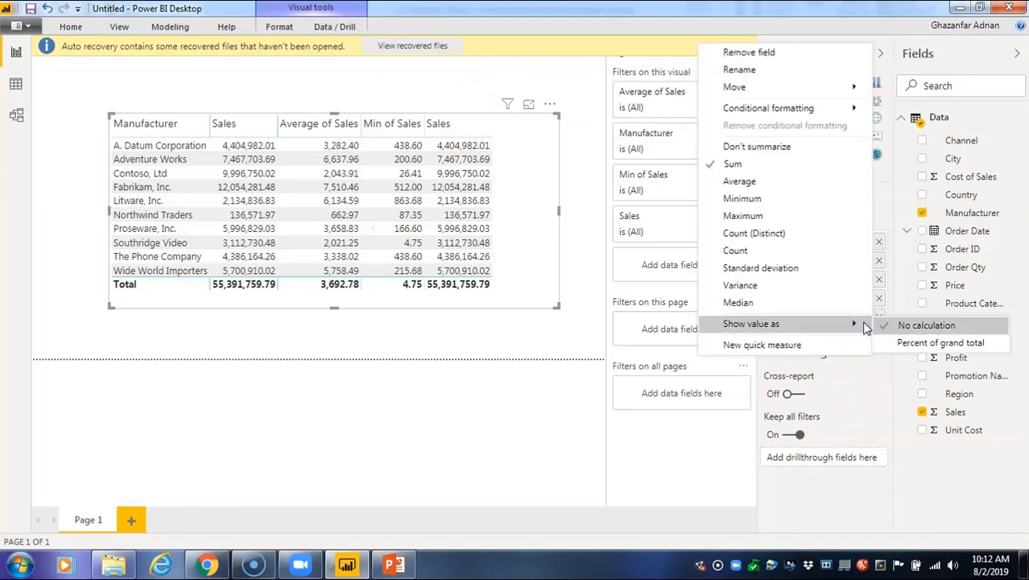
left_click(770, 223)
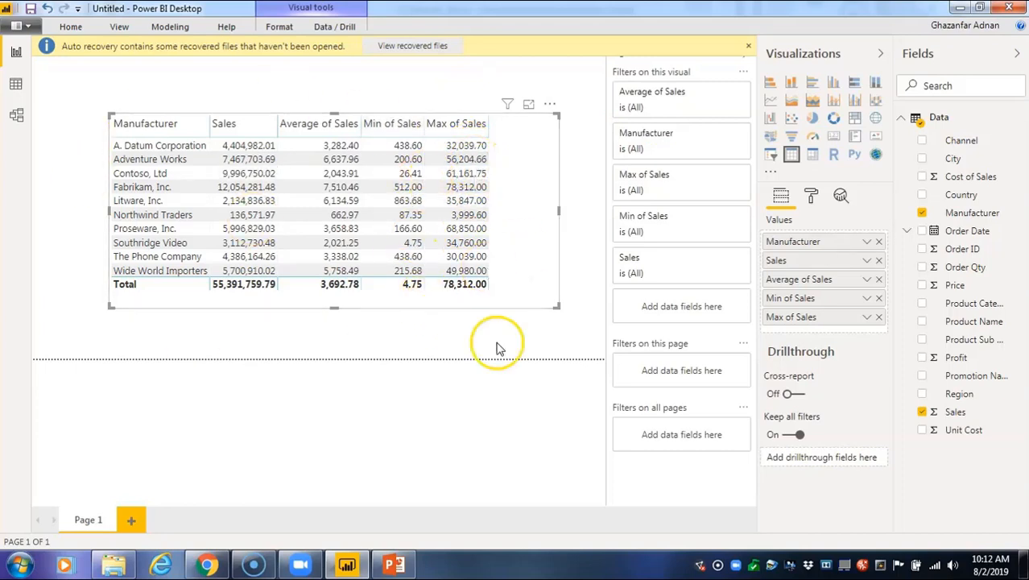
Remove the Max of Sales, Min of Sales and Average of Sales columns from the manufacturer table
left_click(879, 316)
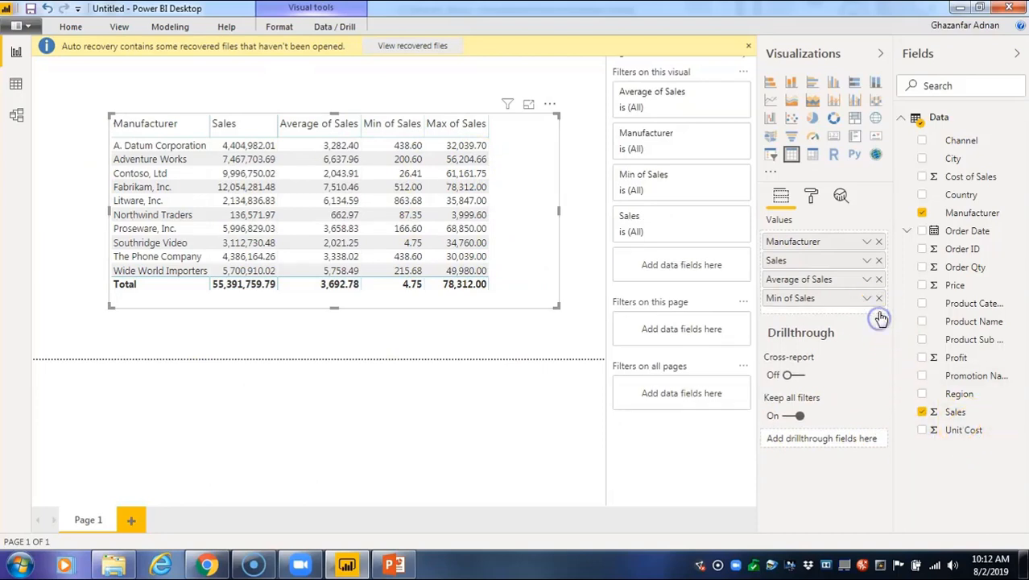
left_click(878, 298)
left_click(878, 280)
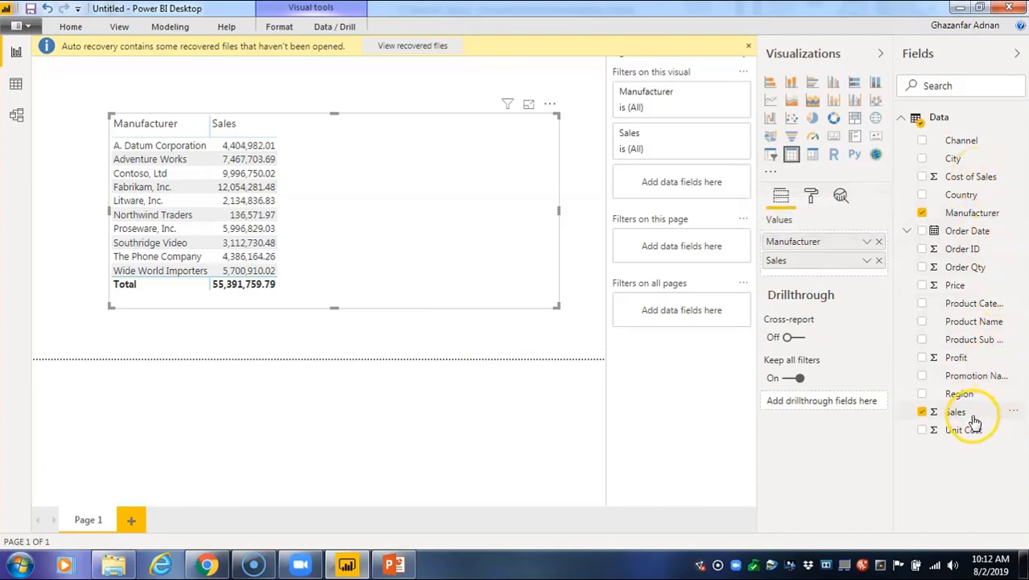
Add a second Sales column to the manufacturer table and summarize it by Count and by Count (Distinct) in turn
left_click_drag(973, 421, 818, 267)
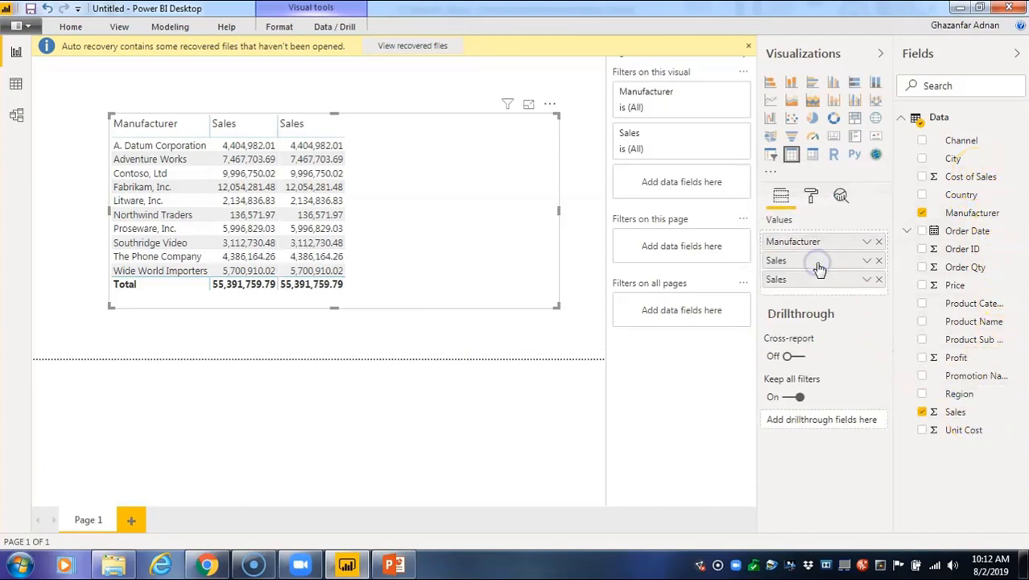
left_click(866, 281)
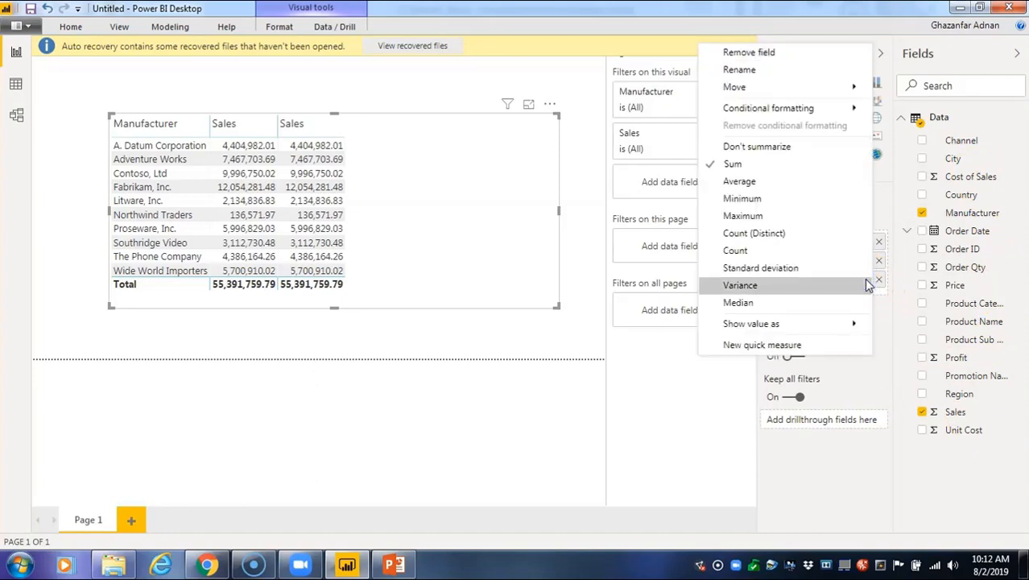
left_click(793, 250)
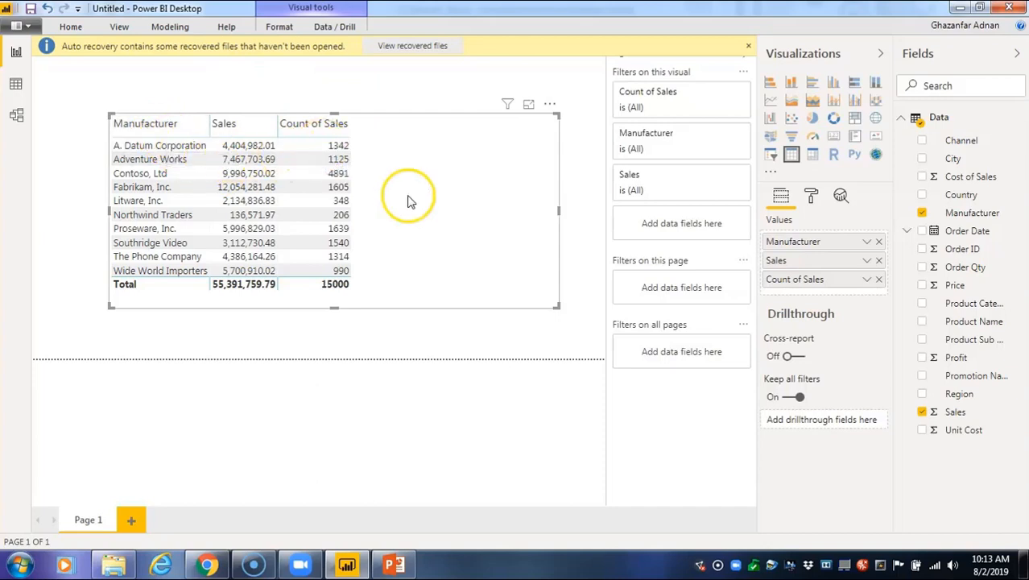
left_click(867, 279)
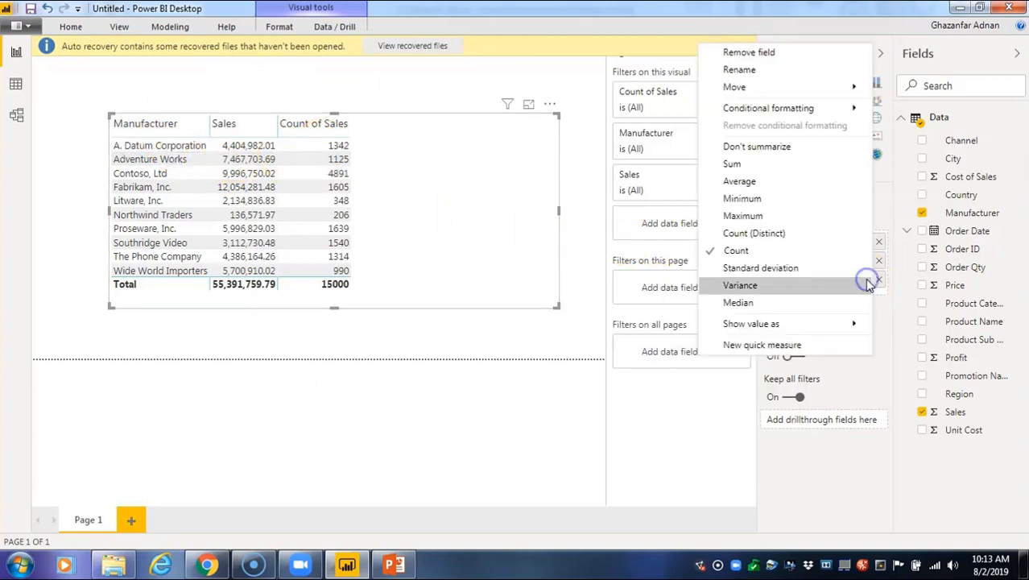
left_click(785, 233)
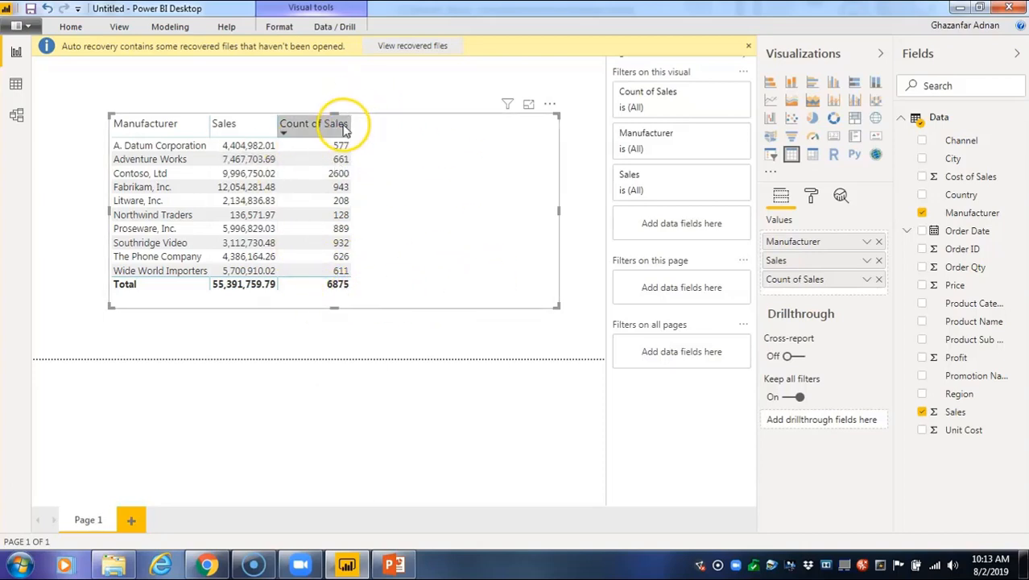
Summarize the second Sales column by Standard deviation, Median and Variance in turn, and remove that column from the table
left_click(866, 281)
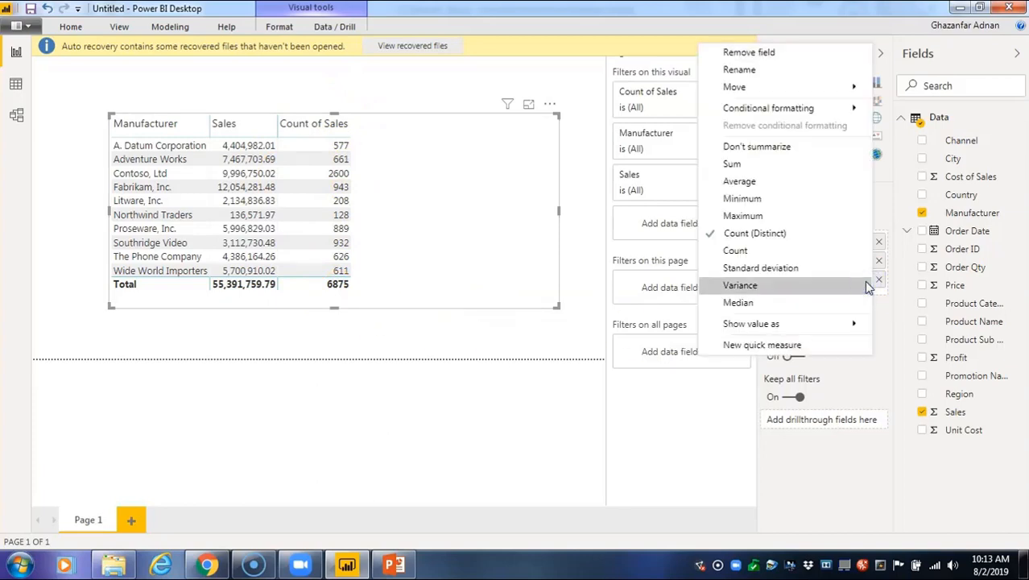
left_click(809, 270)
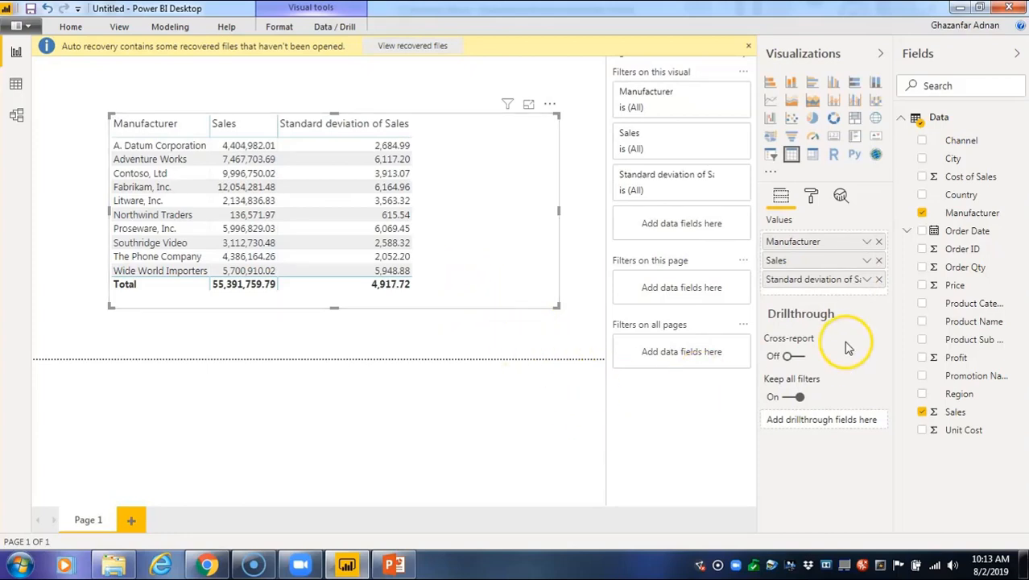
left_click(867, 281)
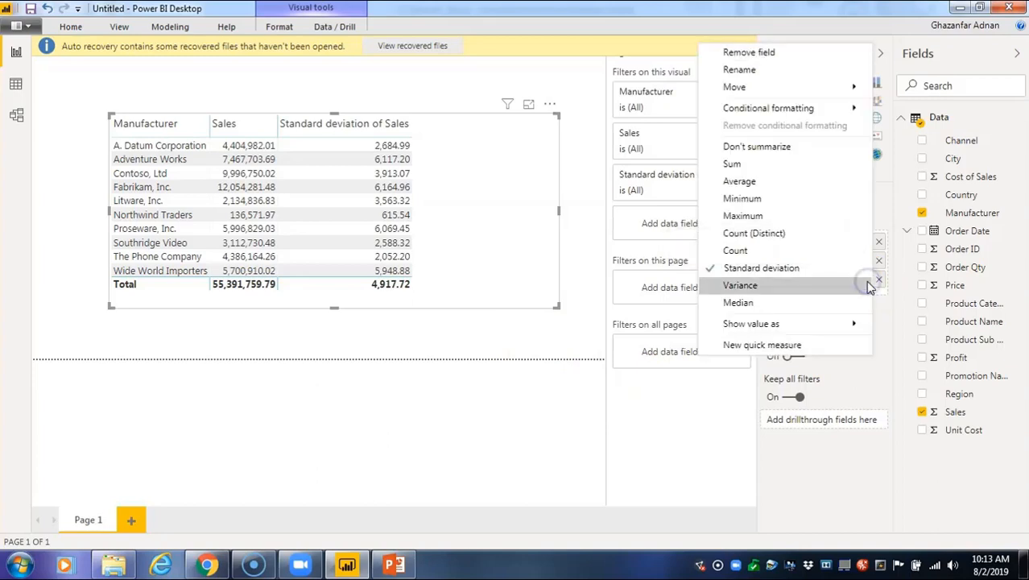
left_click(823, 303)
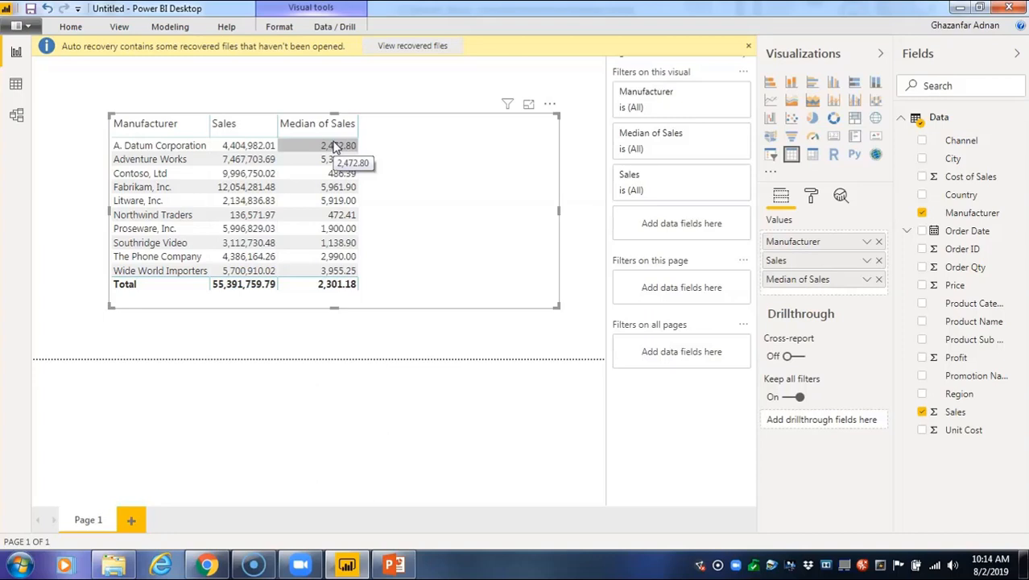
left_click(868, 281)
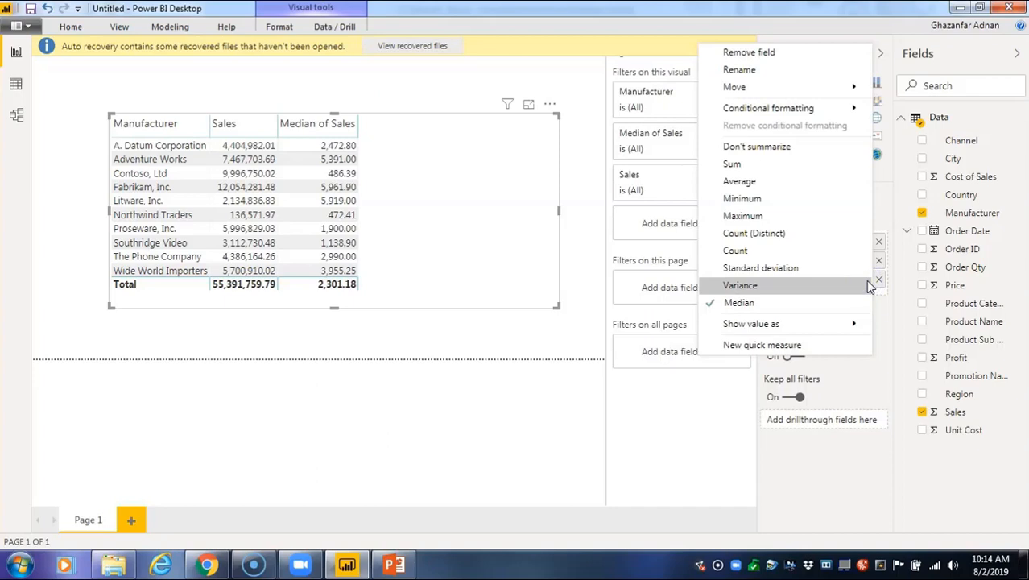
left_click(834, 286)
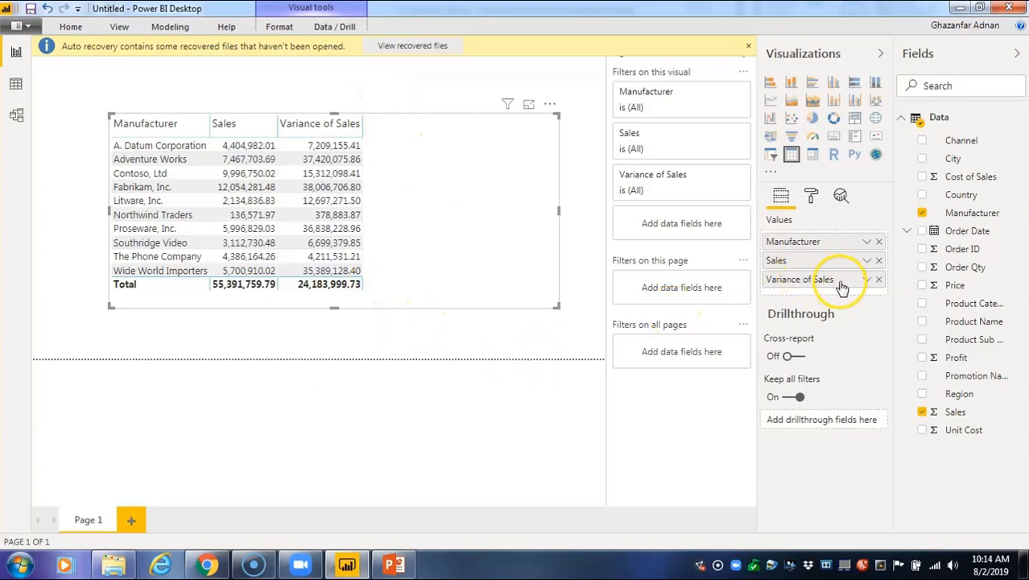
left_click(879, 279)
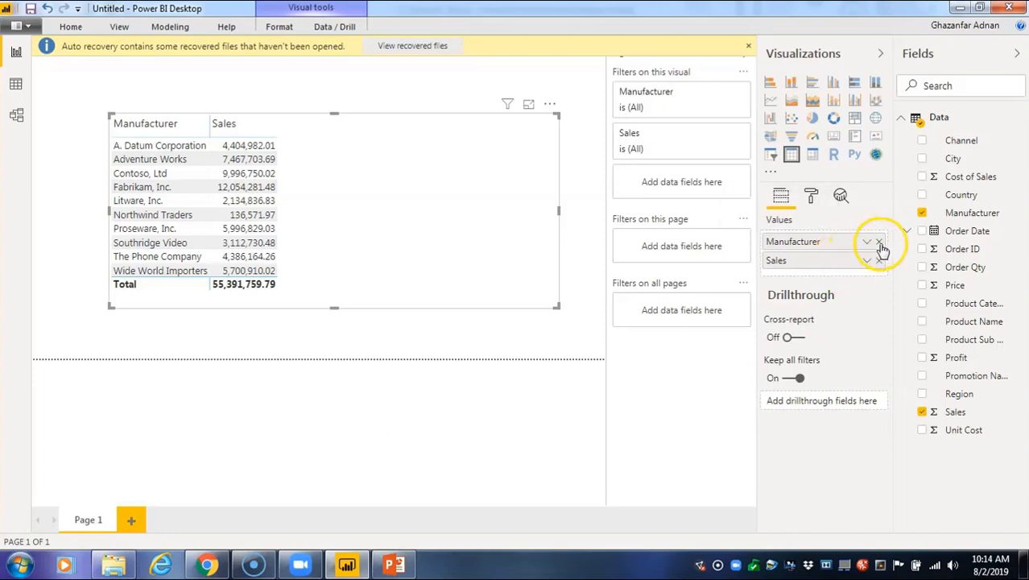
Summarize the Manufacturer column of the table by First and by Last in turn
left_click(867, 242)
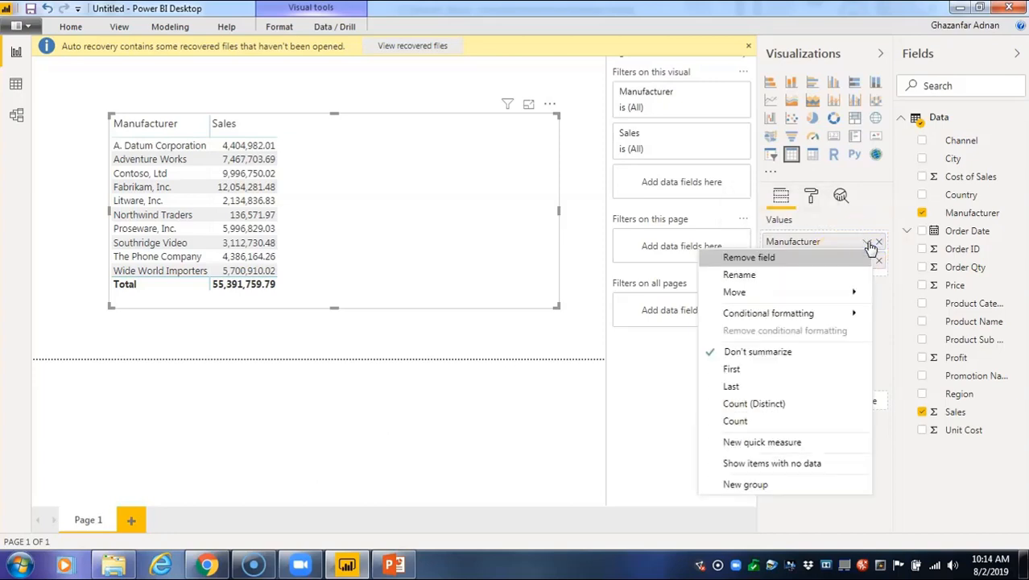
left_click(795, 372)
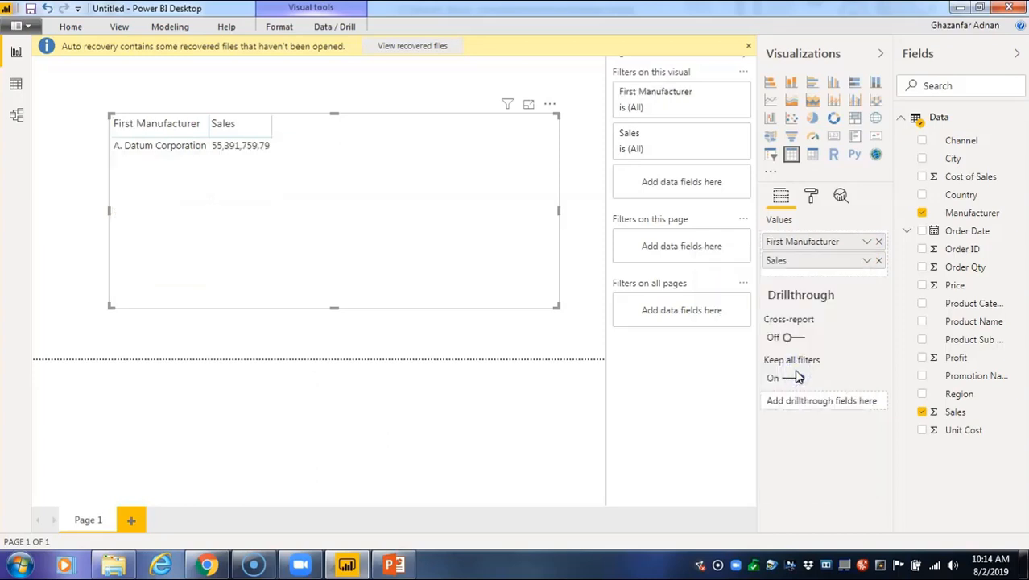
left_click(867, 260)
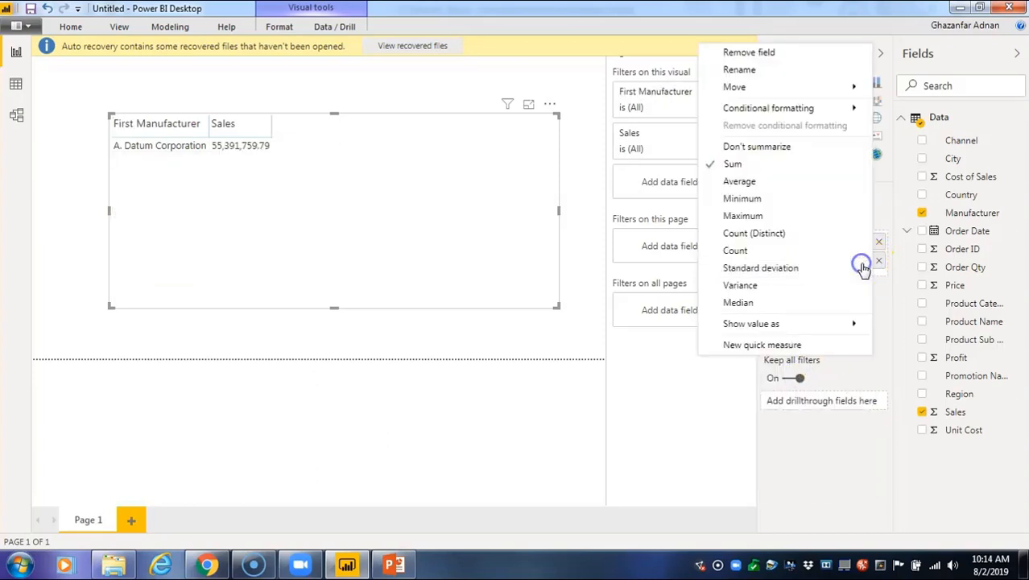
left_click(867, 260)
left_click(866, 242)
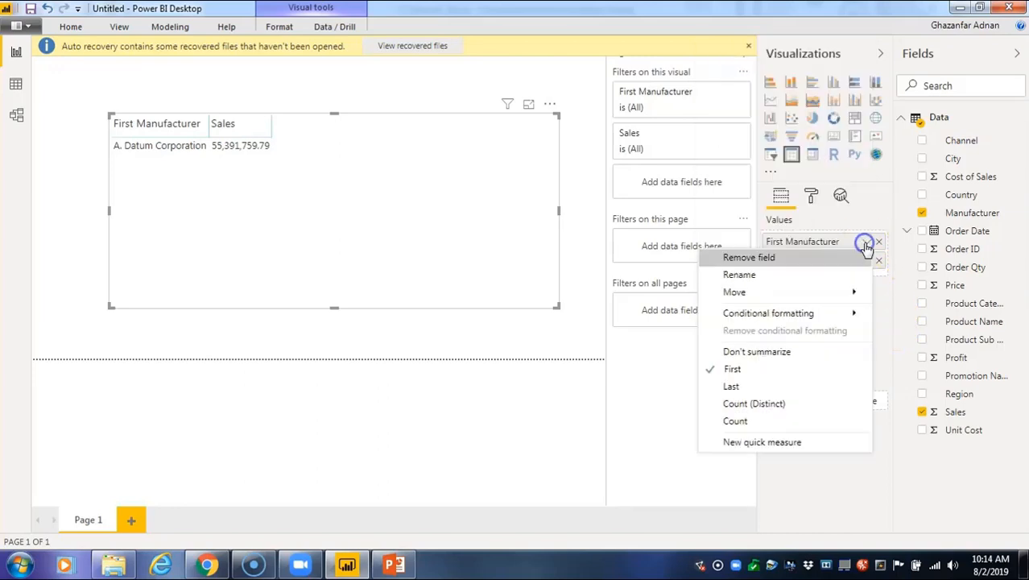
left_click(823, 386)
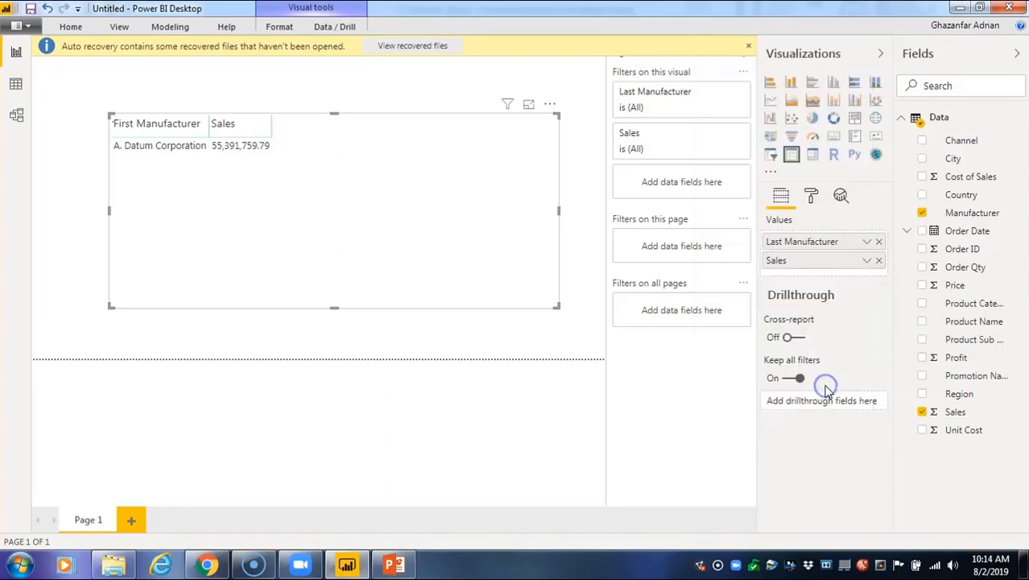
Compare Count (Distinct) and Count on the Manufacturer column, ending with Count (Distinct)
left_click(867, 241)
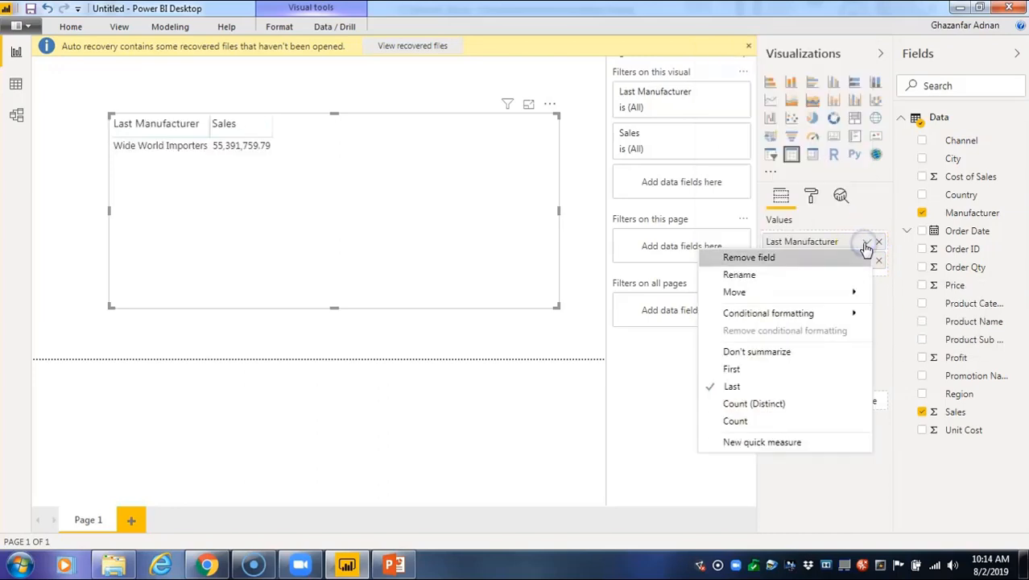
left_click(820, 405)
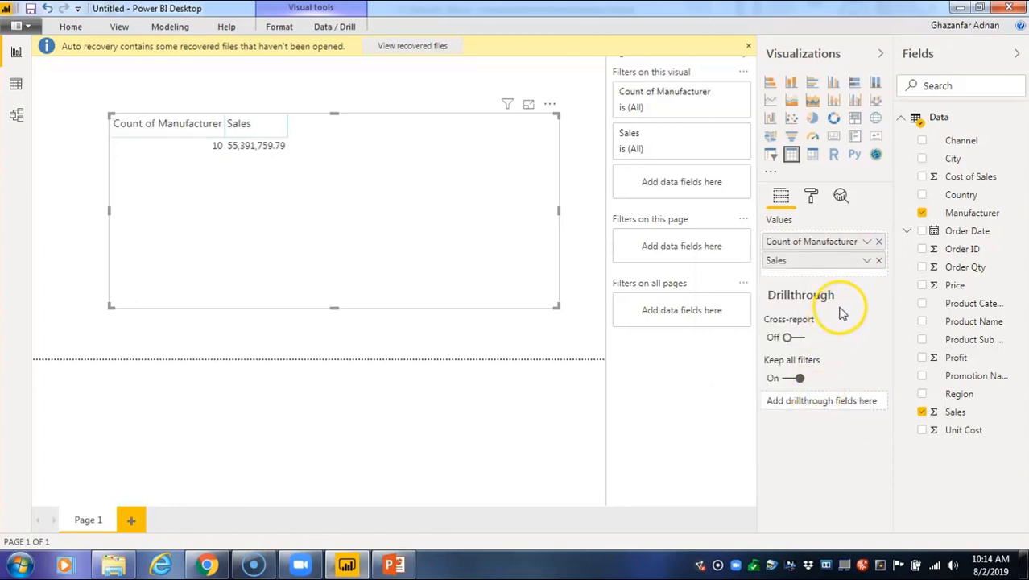
left_click(866, 241)
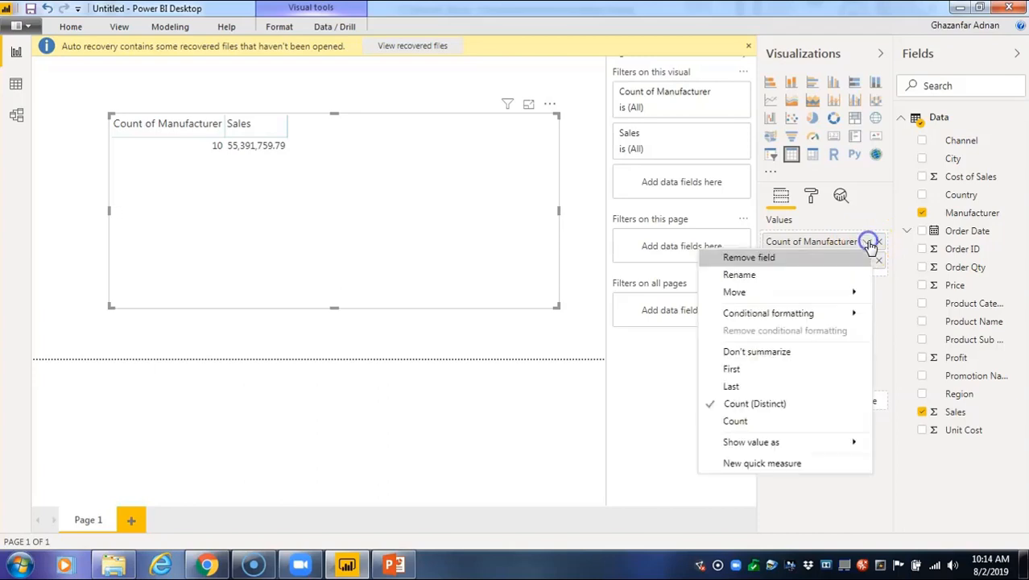
left_click(811, 420)
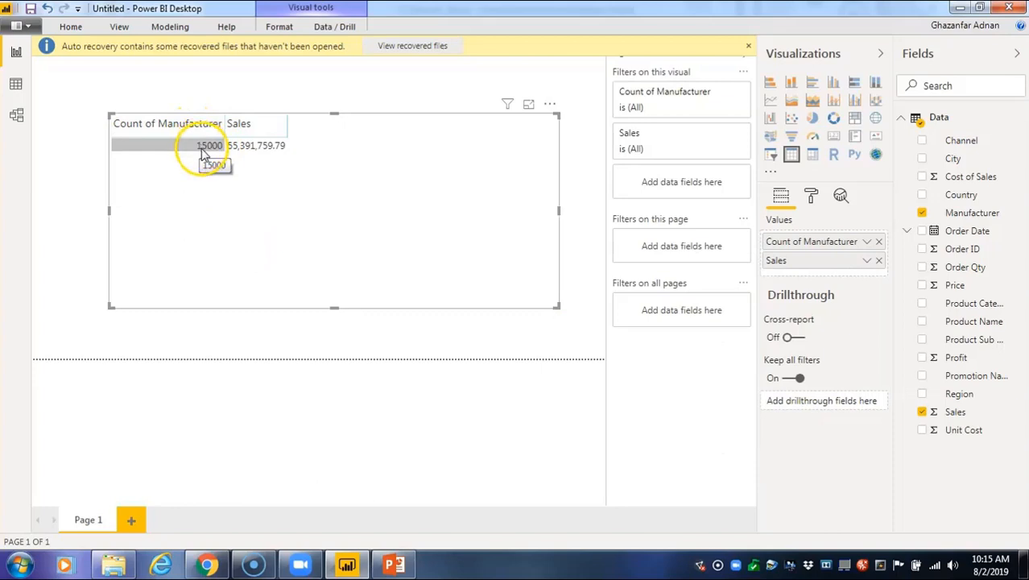
left_click(868, 242)
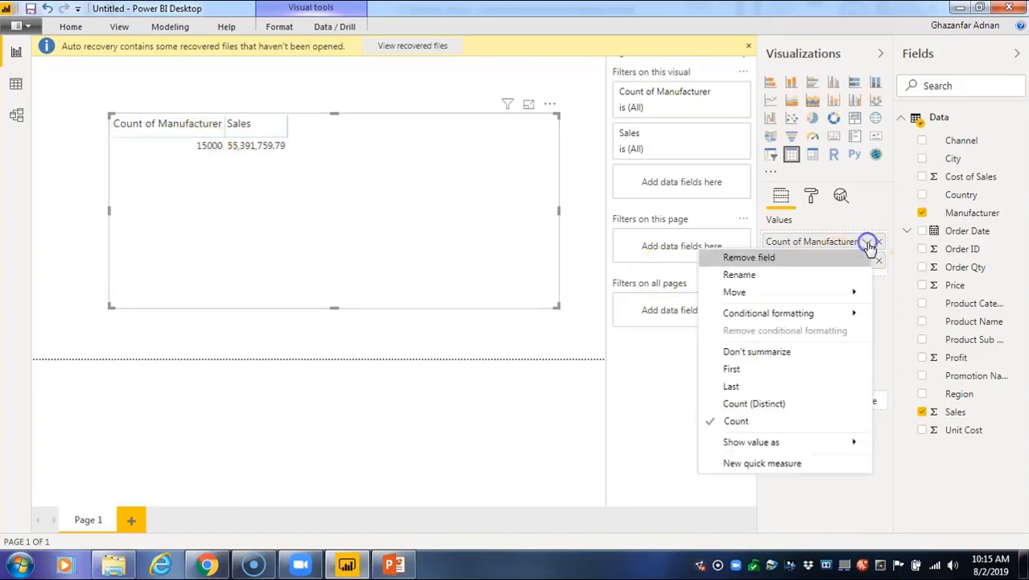
left_click(830, 403)
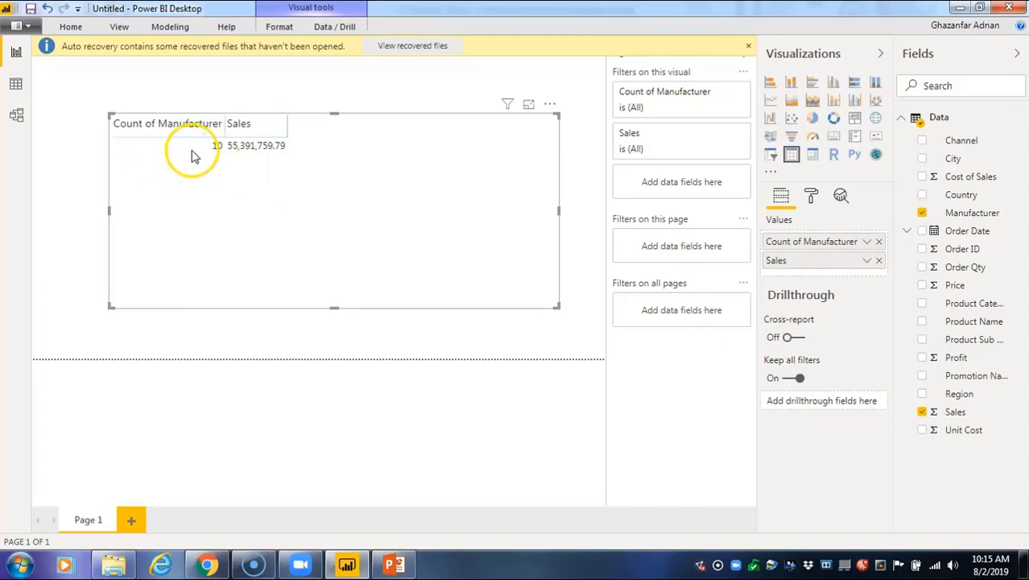
Set both the Manufacturer and the Sales columns of the table to Don't summarize
left_click(865, 243)
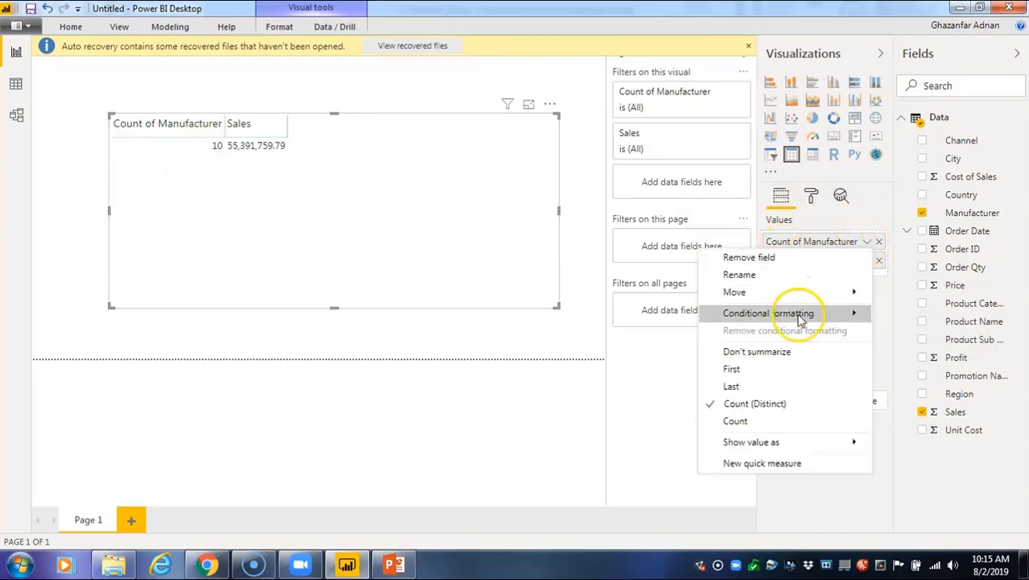
left_click(812, 354)
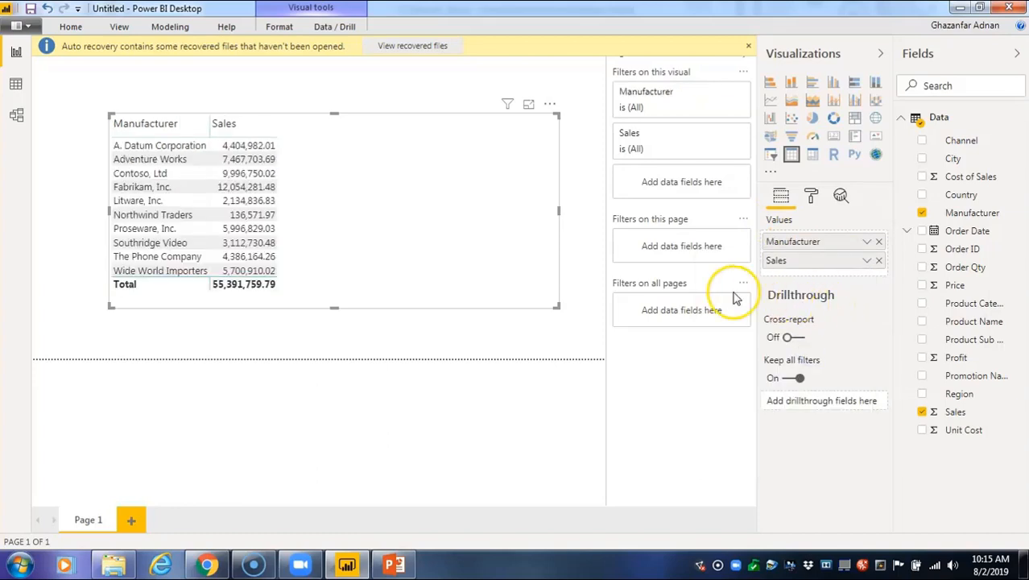
left_click(866, 262)
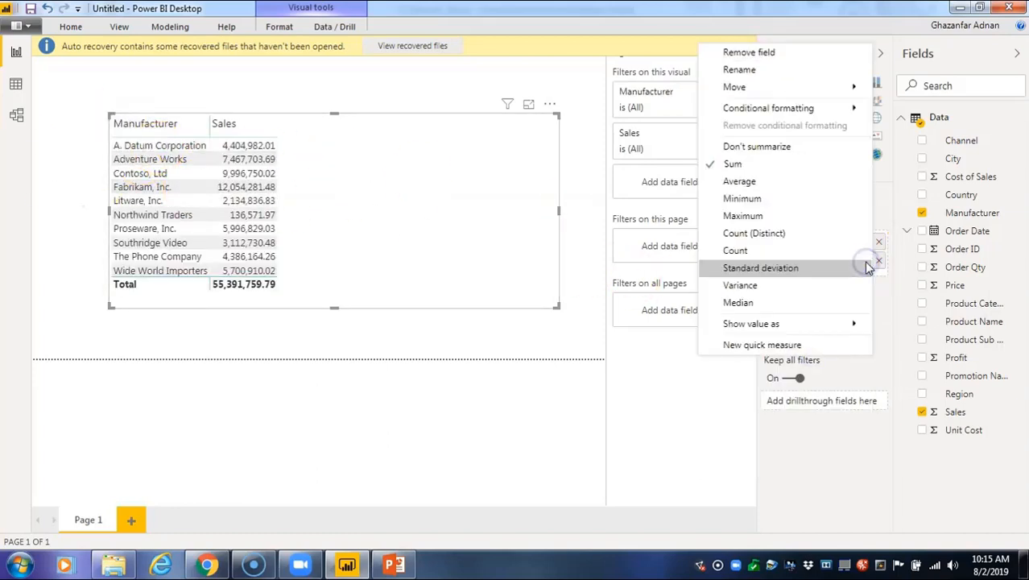
left_click(792, 150)
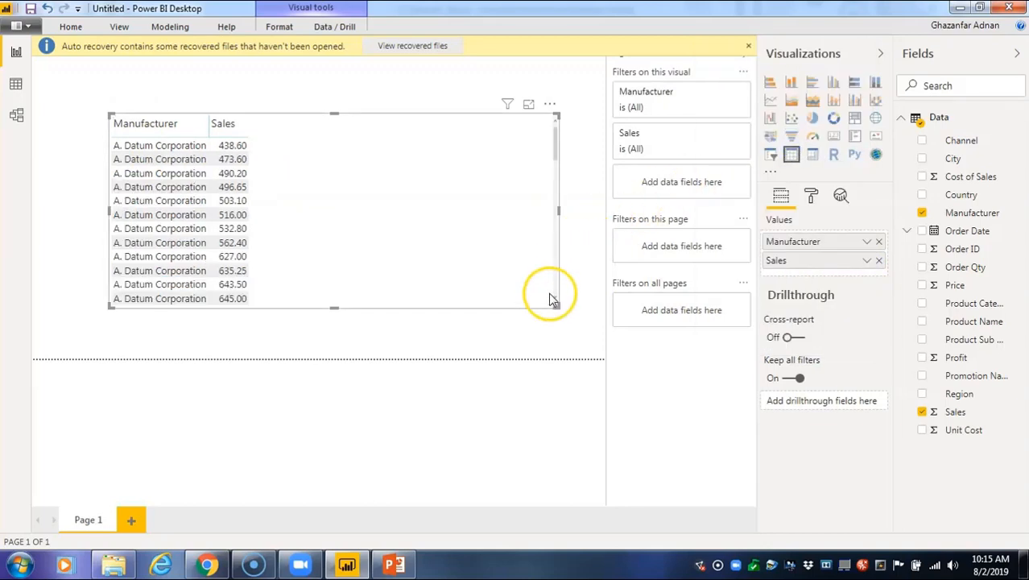
Look through the unsummarized sales rows of the manufacturer table and set the Sales column back to Sum
scroll(523, 185, "down", 10)
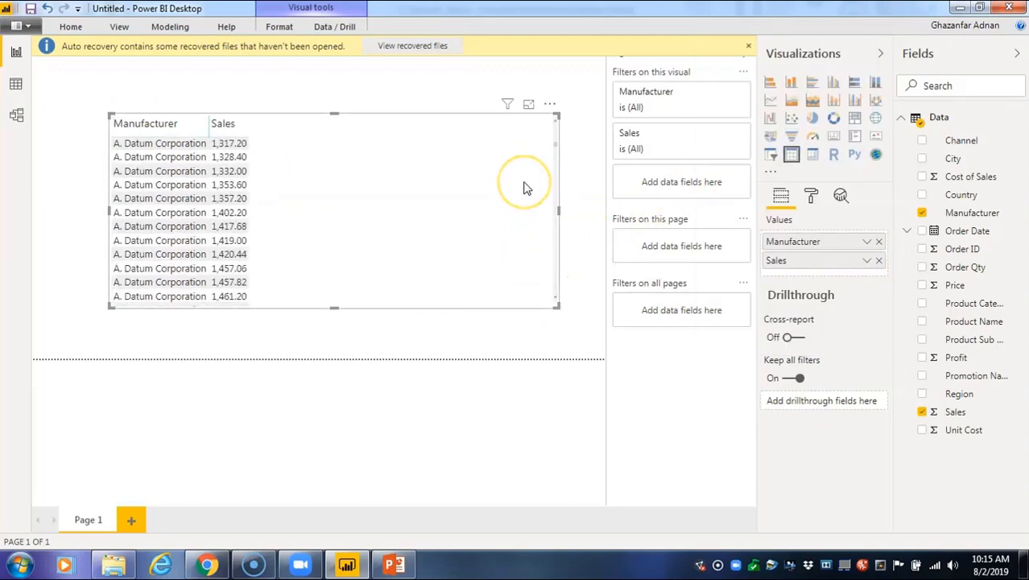
scroll(524, 187, "up", 10)
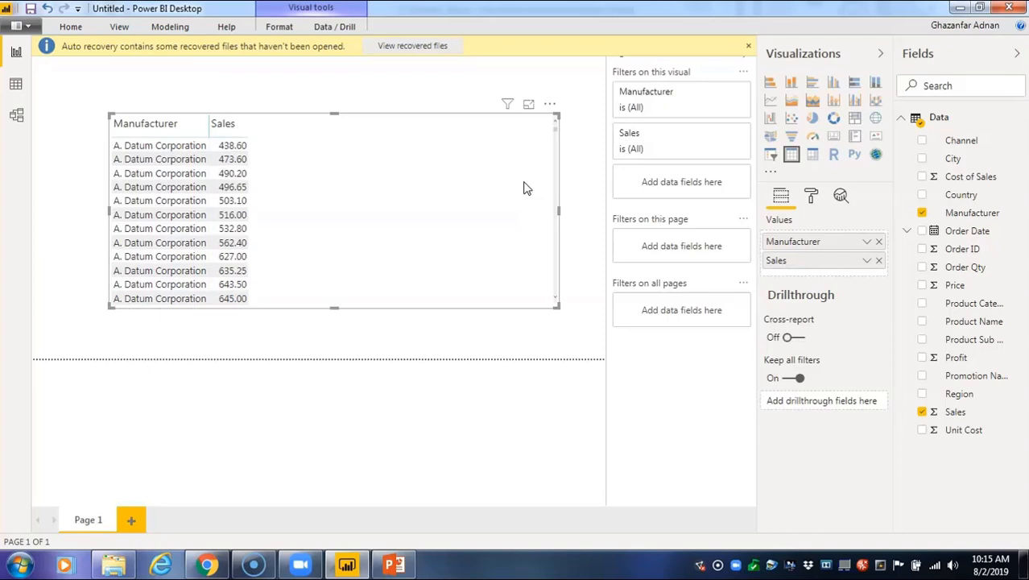
scroll(524, 188, "down", 15)
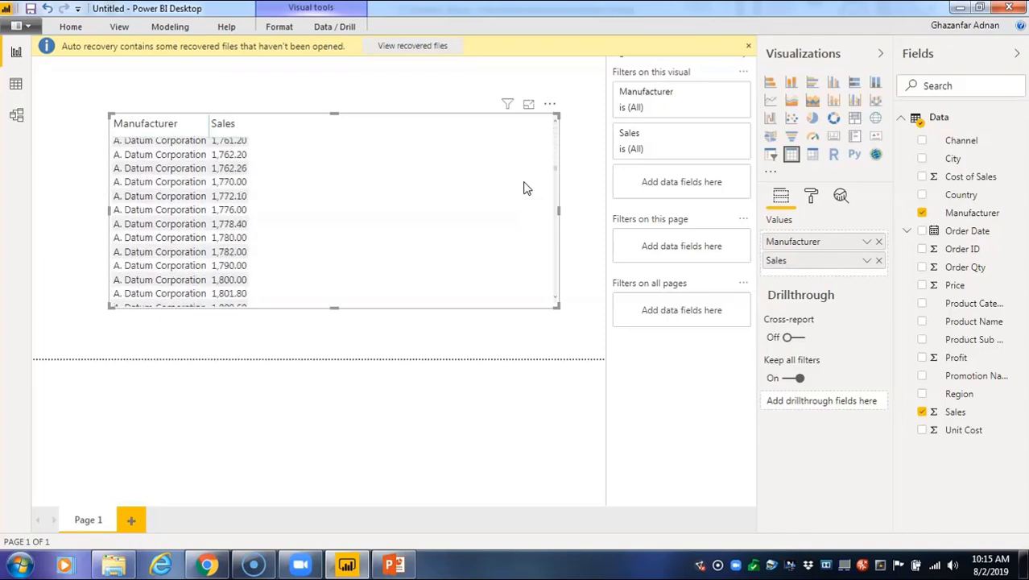
scroll(525, 188, "down", 15)
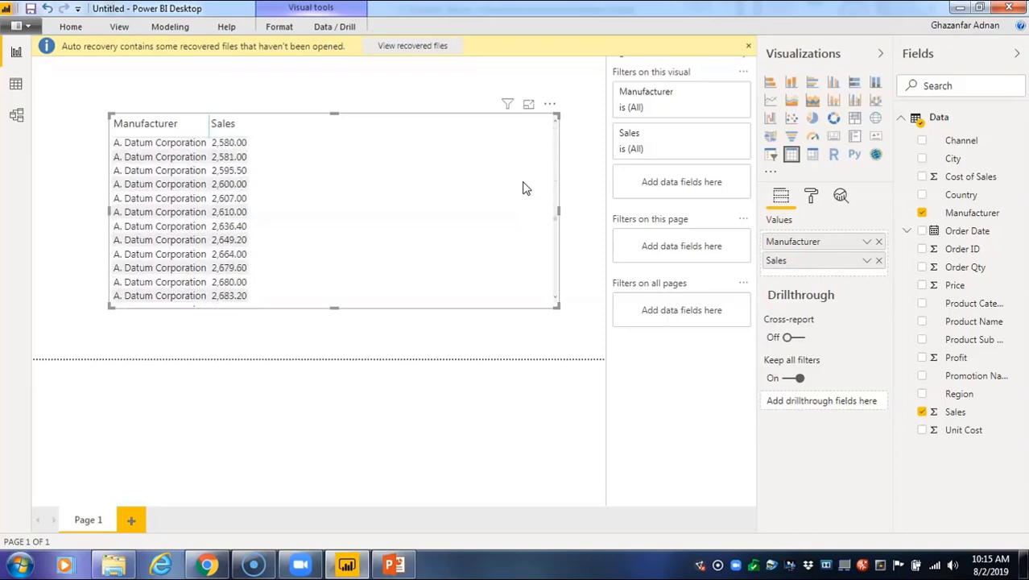
scroll(525, 188, "down", 20)
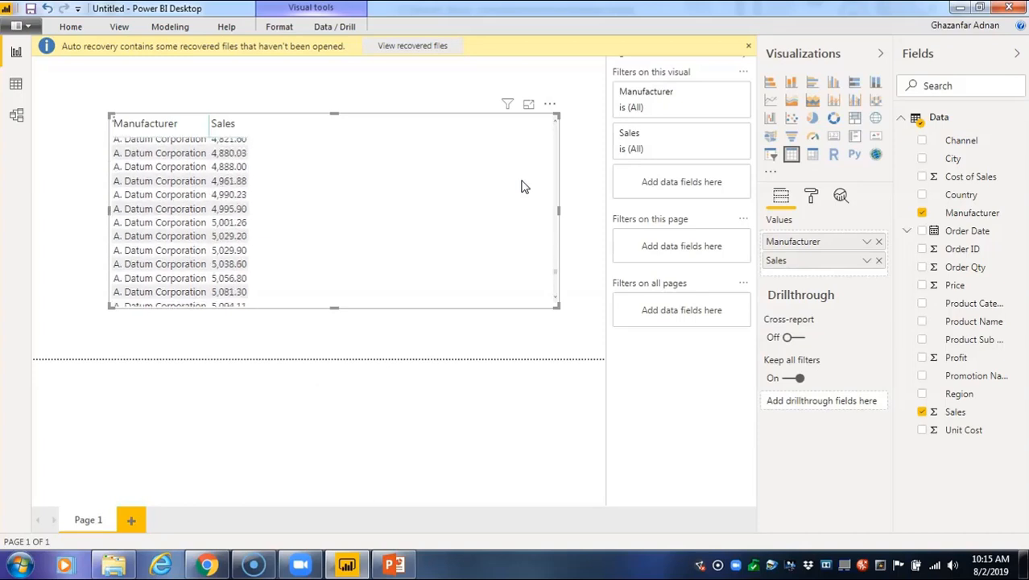
scroll(524, 187, "down", 10)
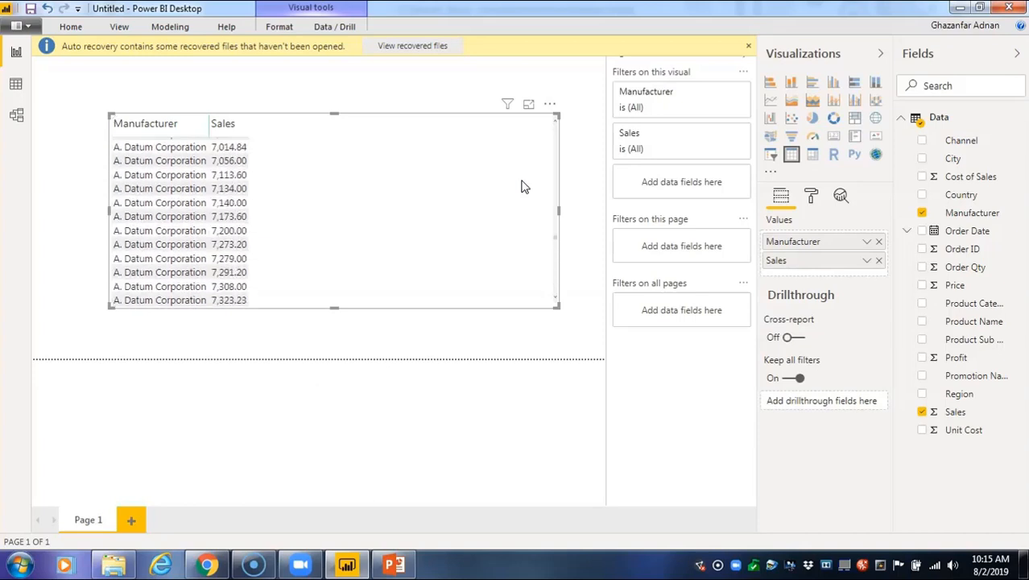
left_click(866, 263)
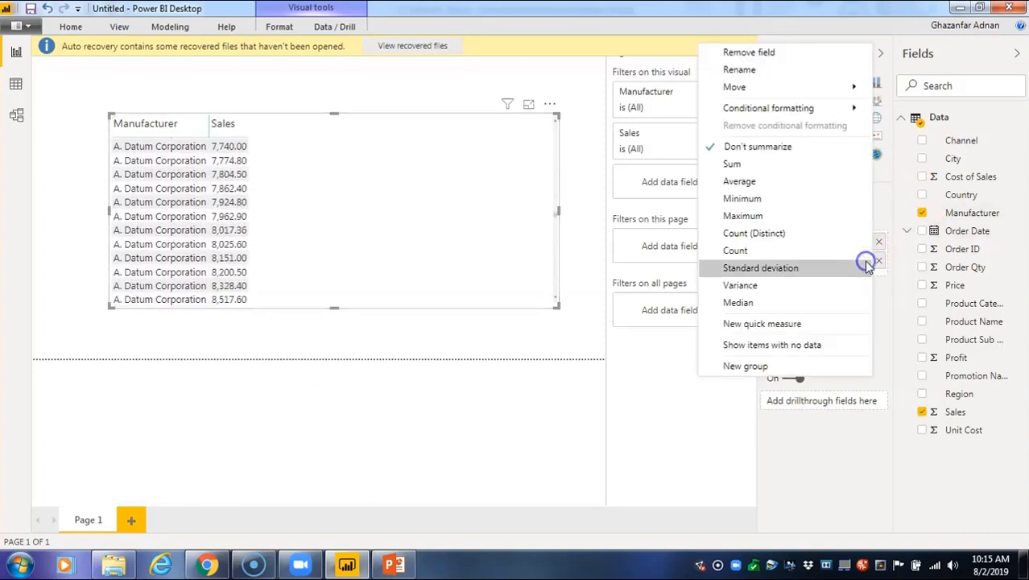
left_click(822, 175)
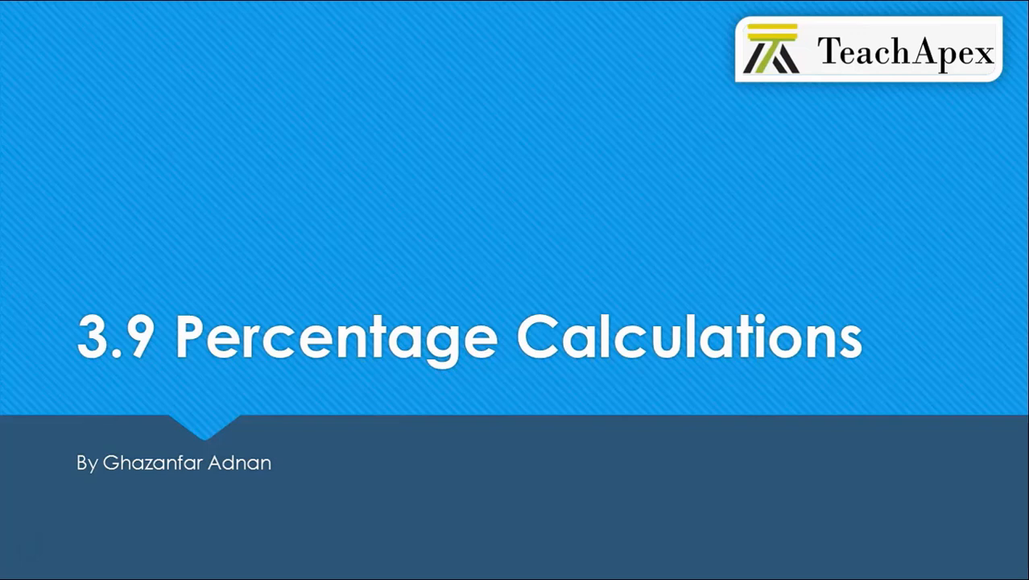
End the Percentage Calculations slide show and switch to the report in Power BI Desktop
key("Escape")
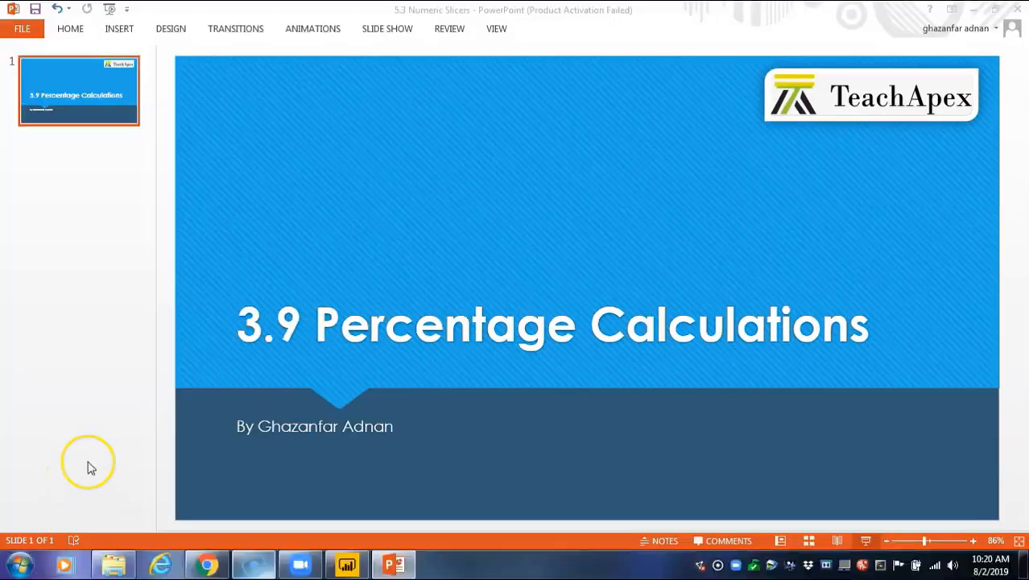
left_click(354, 565)
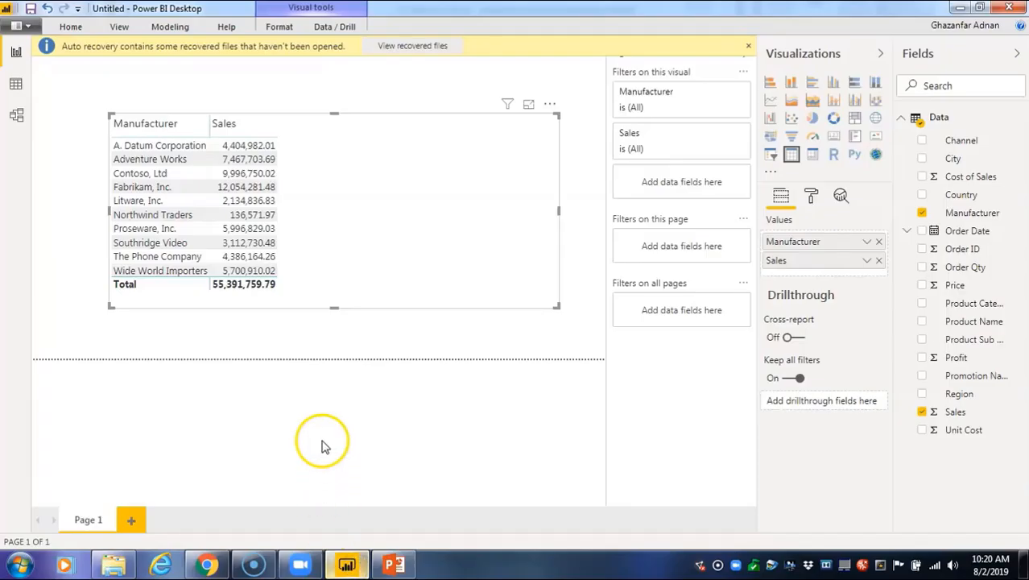
Highlight the Contoso, Ltd row in the manufacturer table and clear the highlight again
left_click(363, 337)
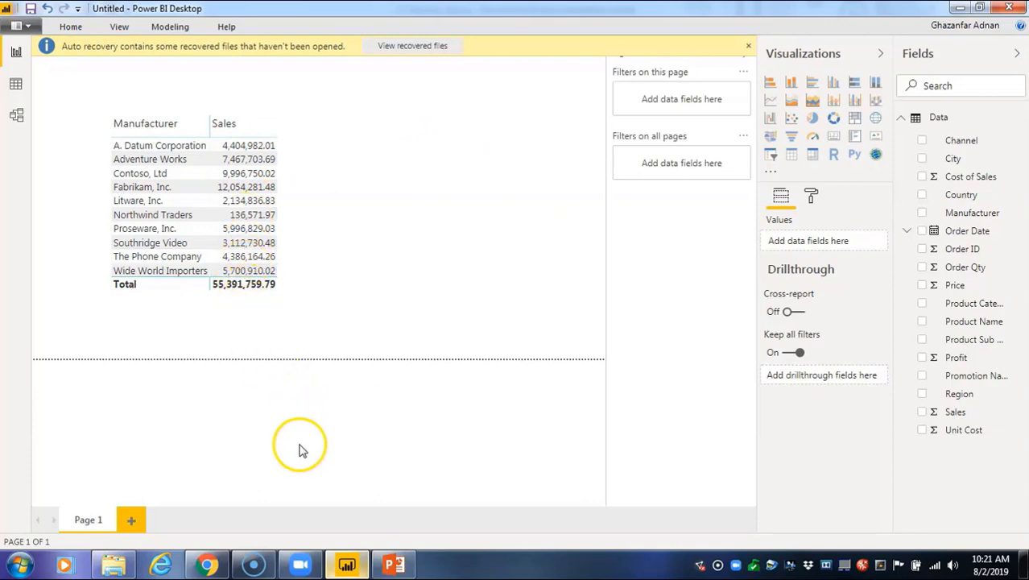
left_click(204, 175)
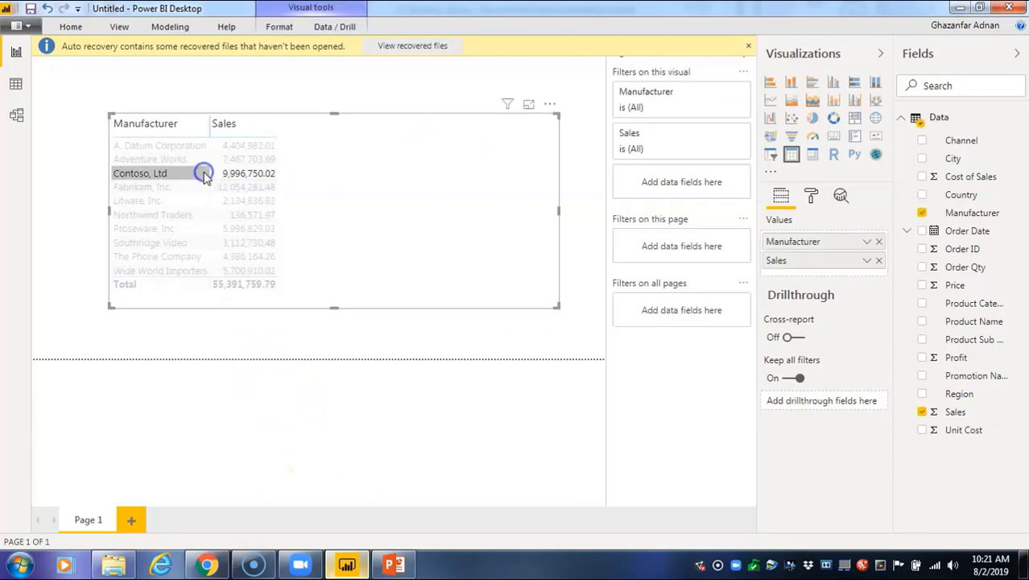
left_click(233, 174)
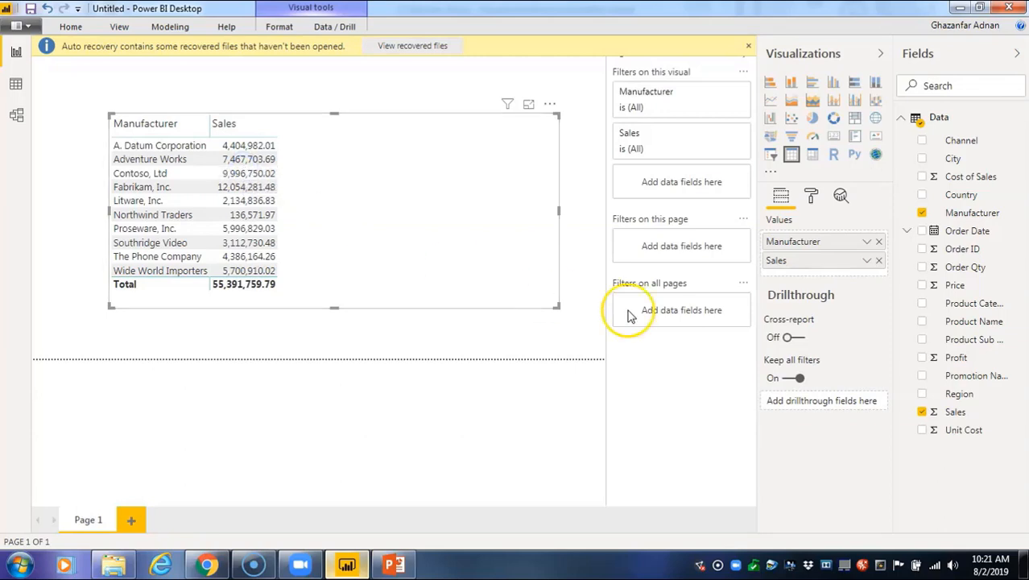
Show the summed Sales values of the manufacturer table as Percent of grand total
left_click(868, 261)
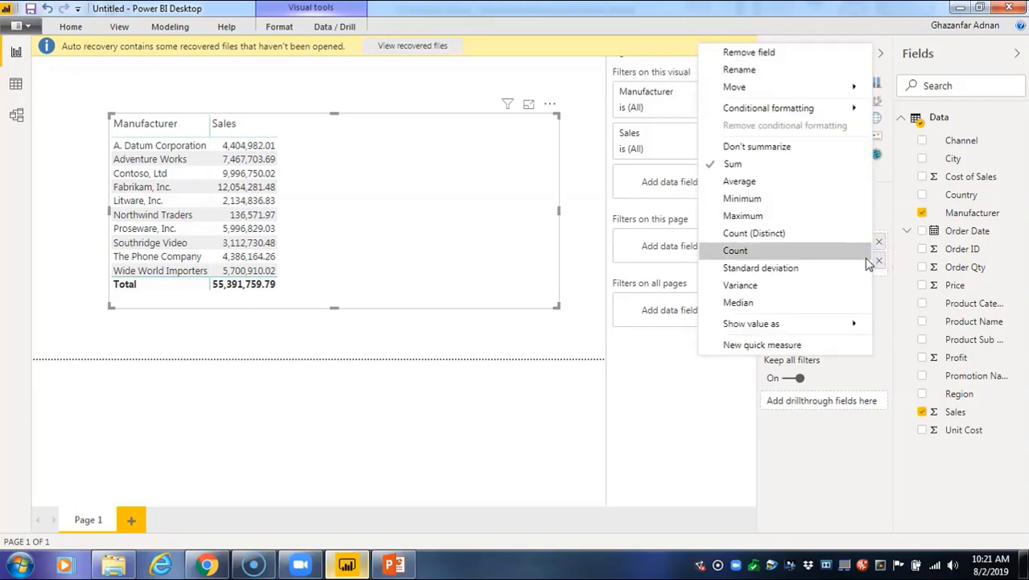
left_click(797, 323)
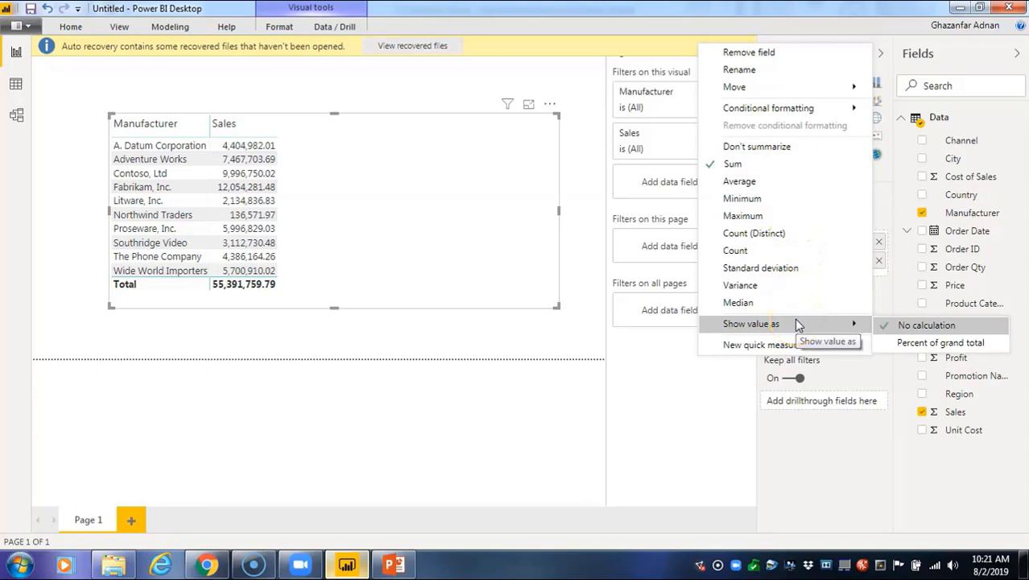
left_click(888, 346)
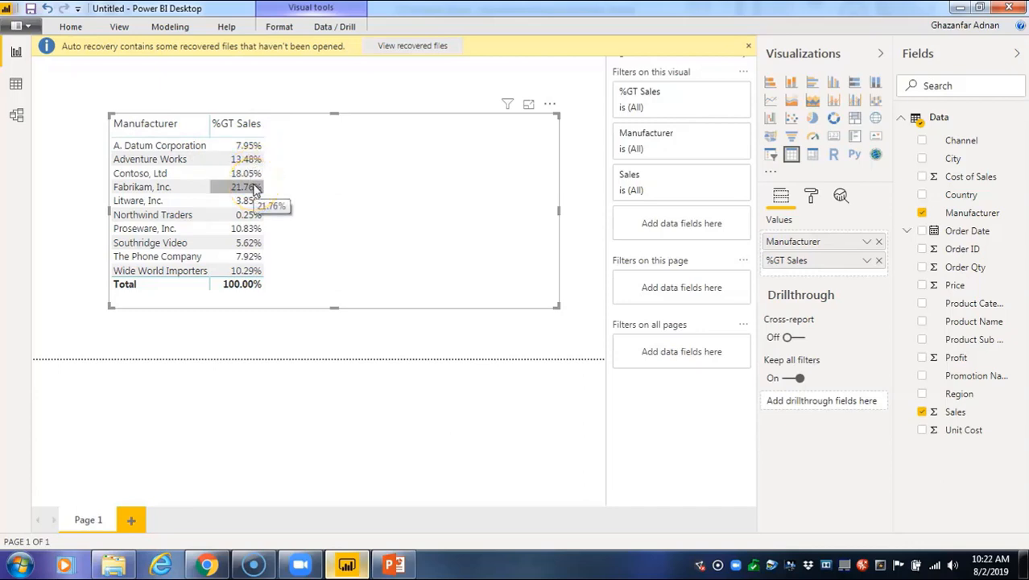
left_click(282, 190)
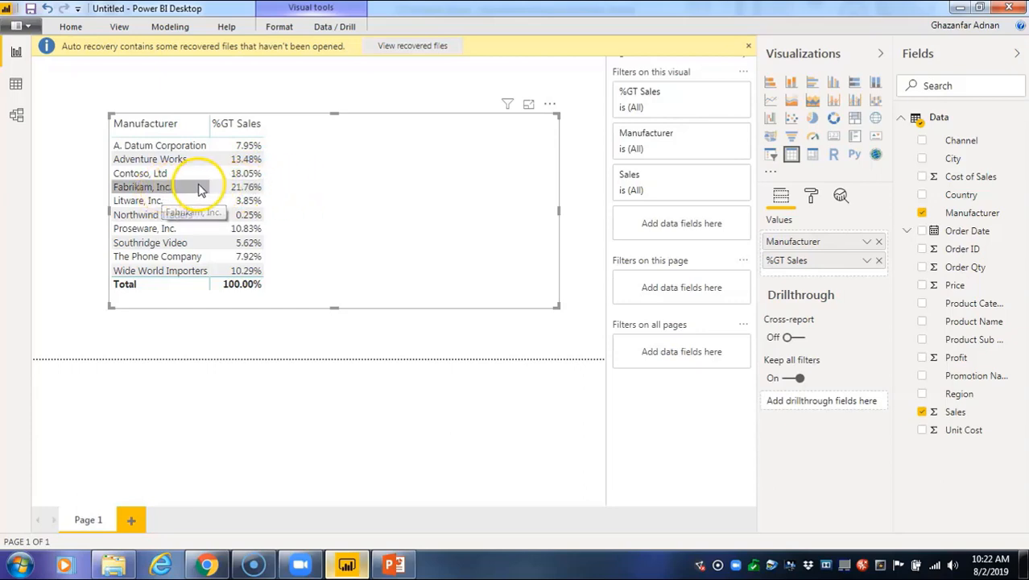
Summarize the percentage sales column by Maximum, and return it to plain values by way of Don't summarize and Sum
left_click(866, 265)
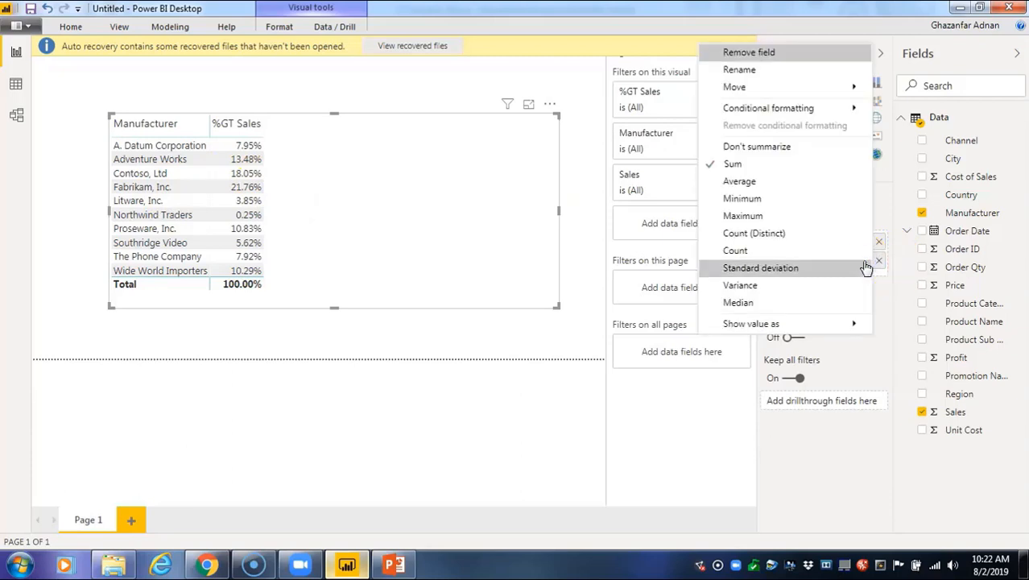
left_click(809, 217)
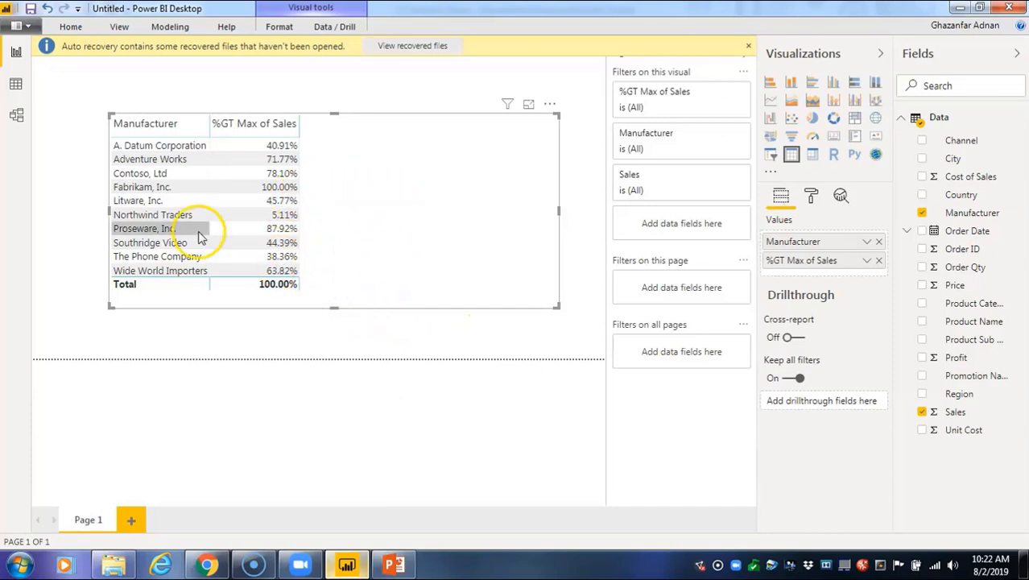
left_click(867, 260)
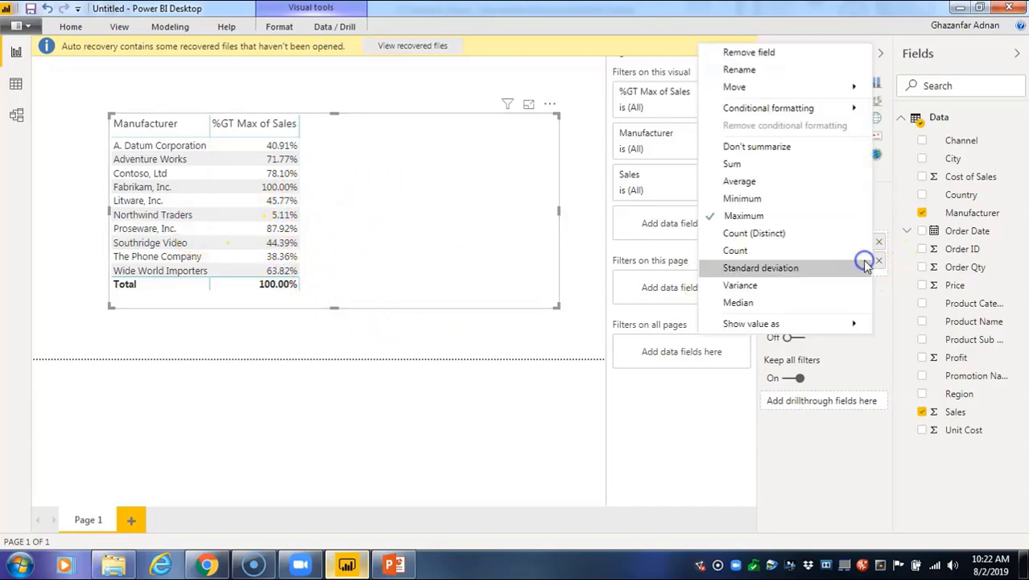
left_click(757, 147)
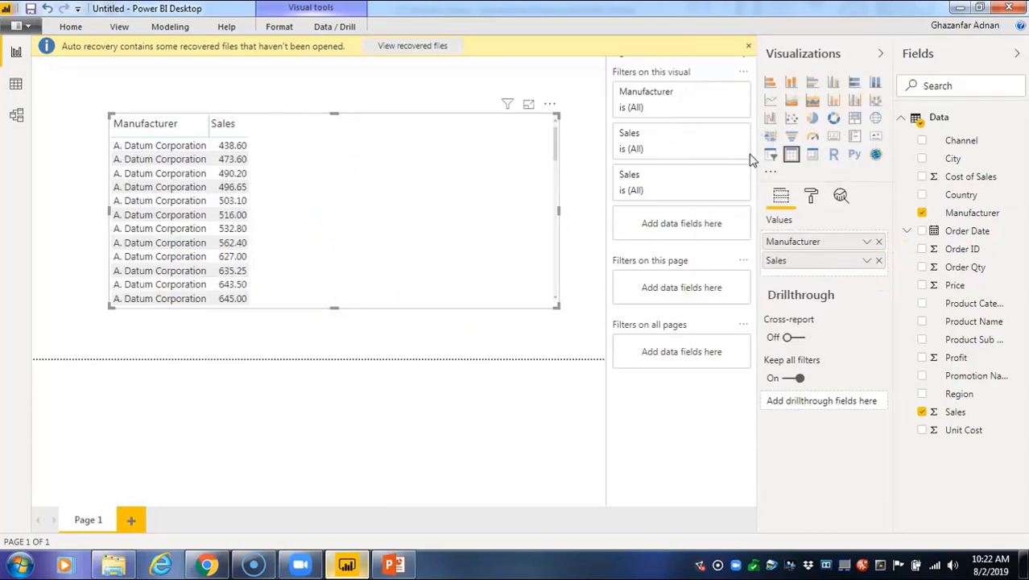
left_click(866, 261)
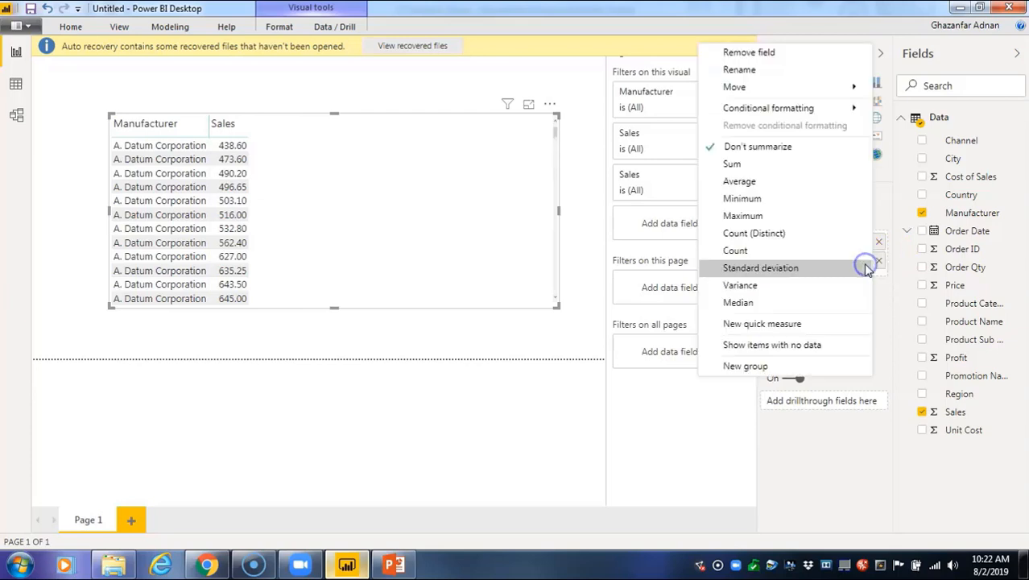
left_click(767, 163)
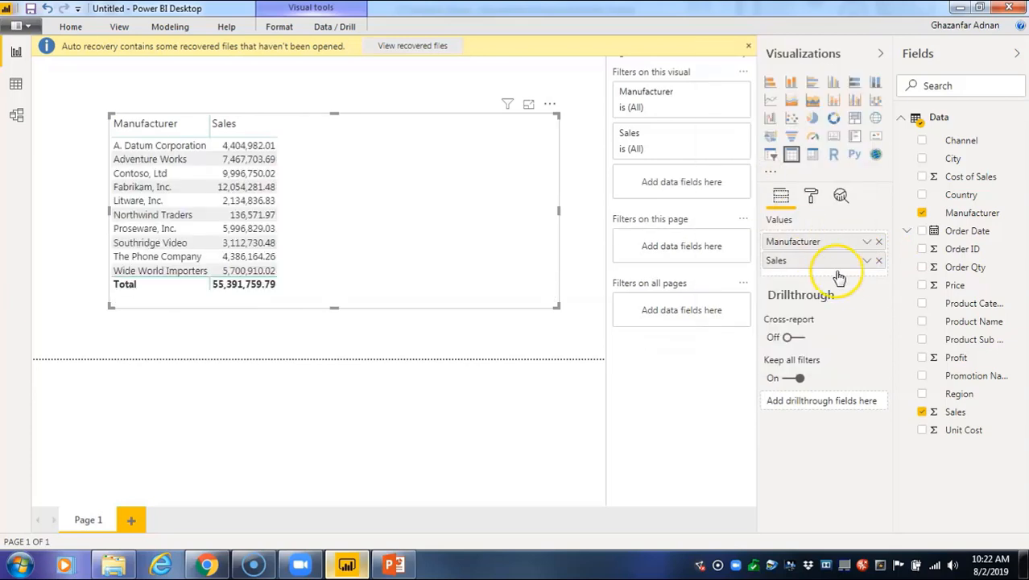
Reapply Percent of grand total to the Sales column of the manufacturer table
left_click(867, 261)
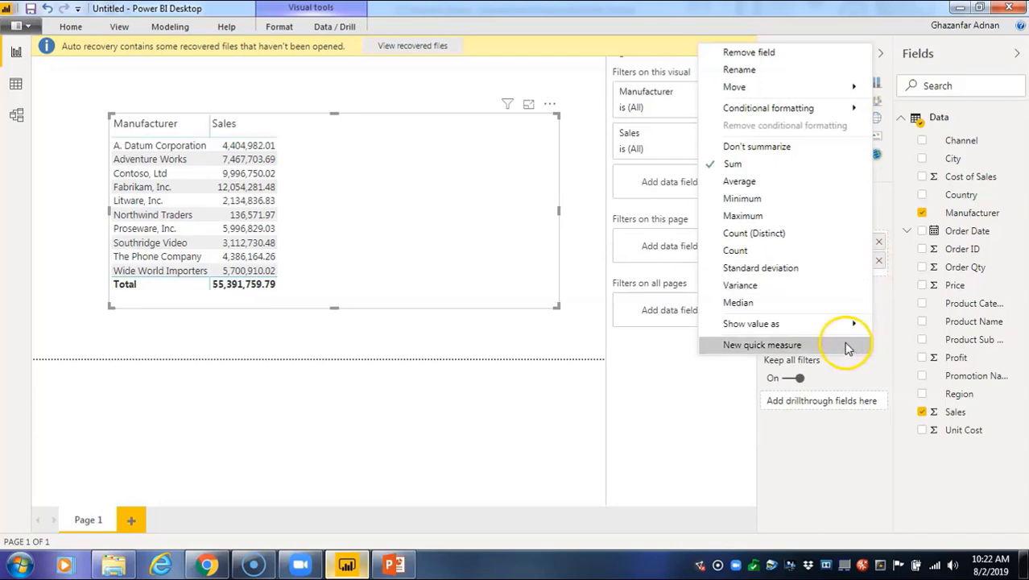
mouse_move(839, 323)
left_click(886, 342)
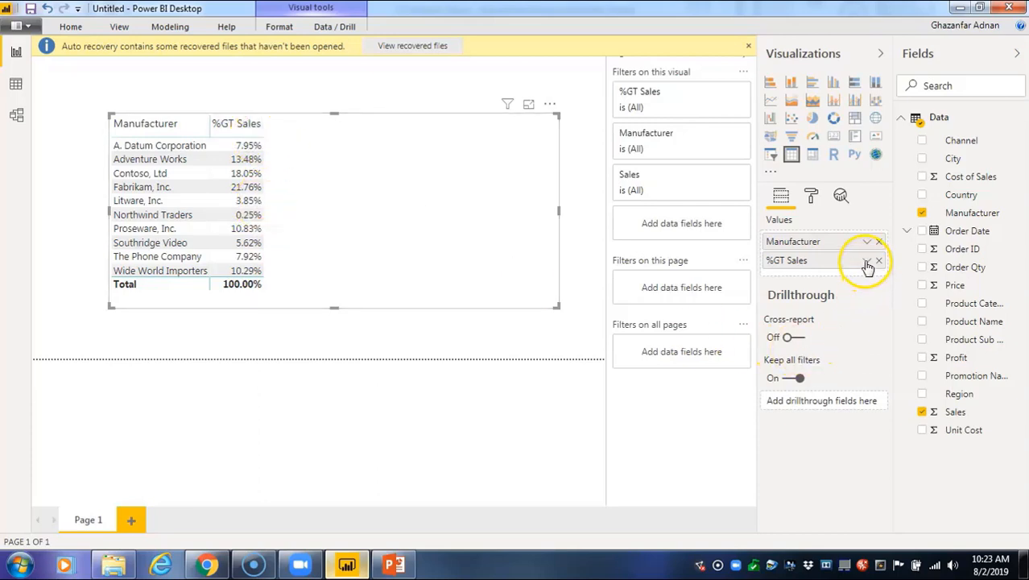
Remove the percentage sales column and add the Sales field to the table twice, after Manufacturer
left_click(878, 260)
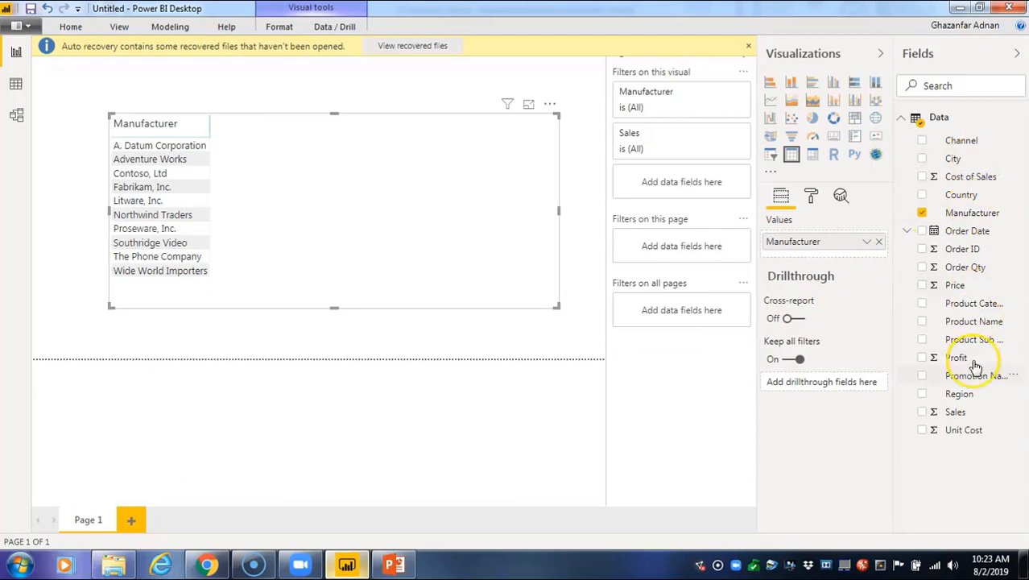
left_click_drag(960, 411, 834, 253)
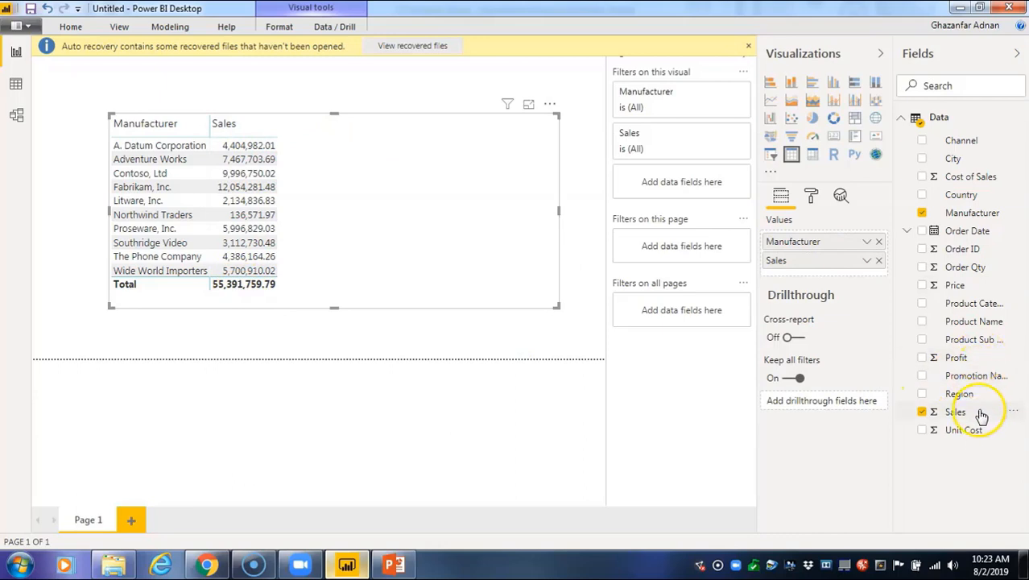
left_click_drag(982, 415, 833, 276)
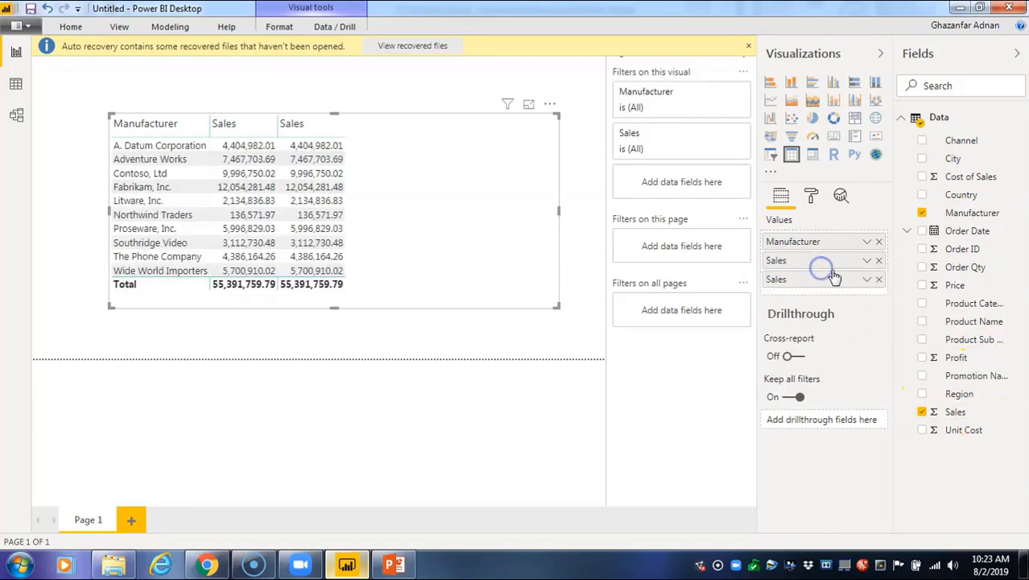
Show the second Sales column as Percent of grand total, next to the plain Sales column
left_click(867, 279)
mouse_move(859, 325)
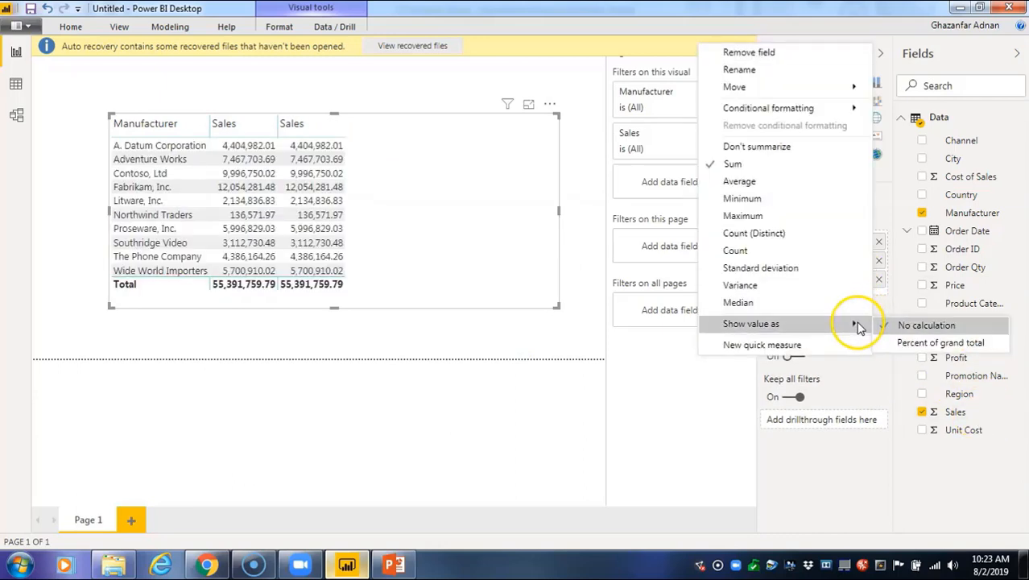
left_click(886, 343)
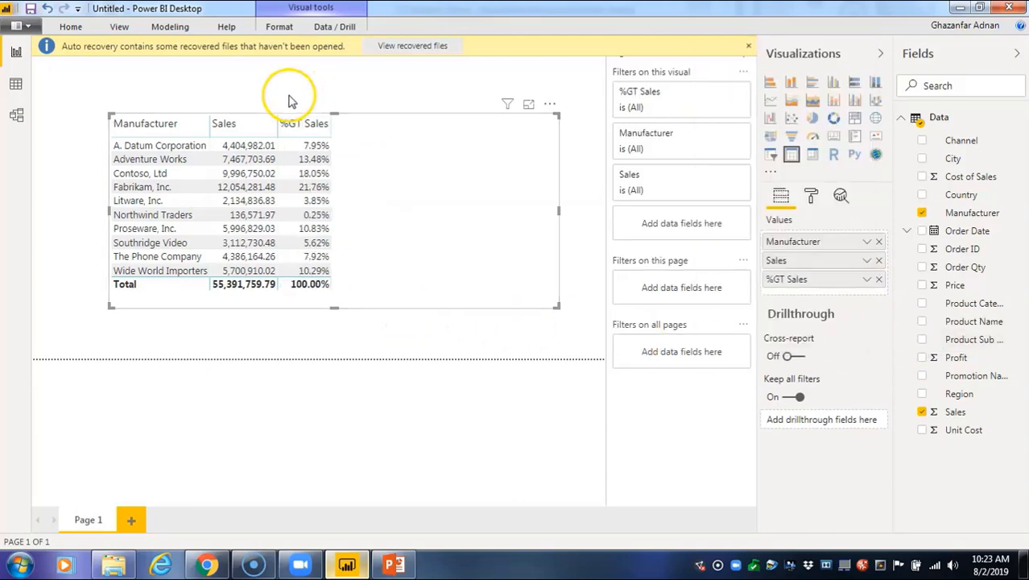